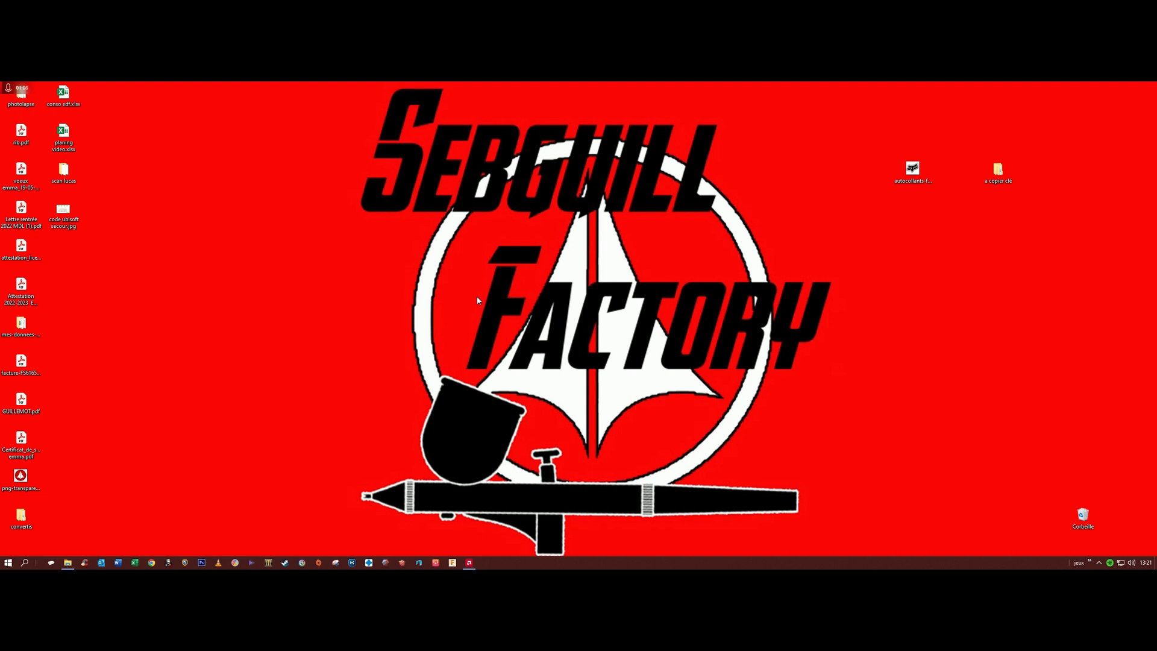
- Open 3D Builder and start a new empty scene
left_click(419, 562)
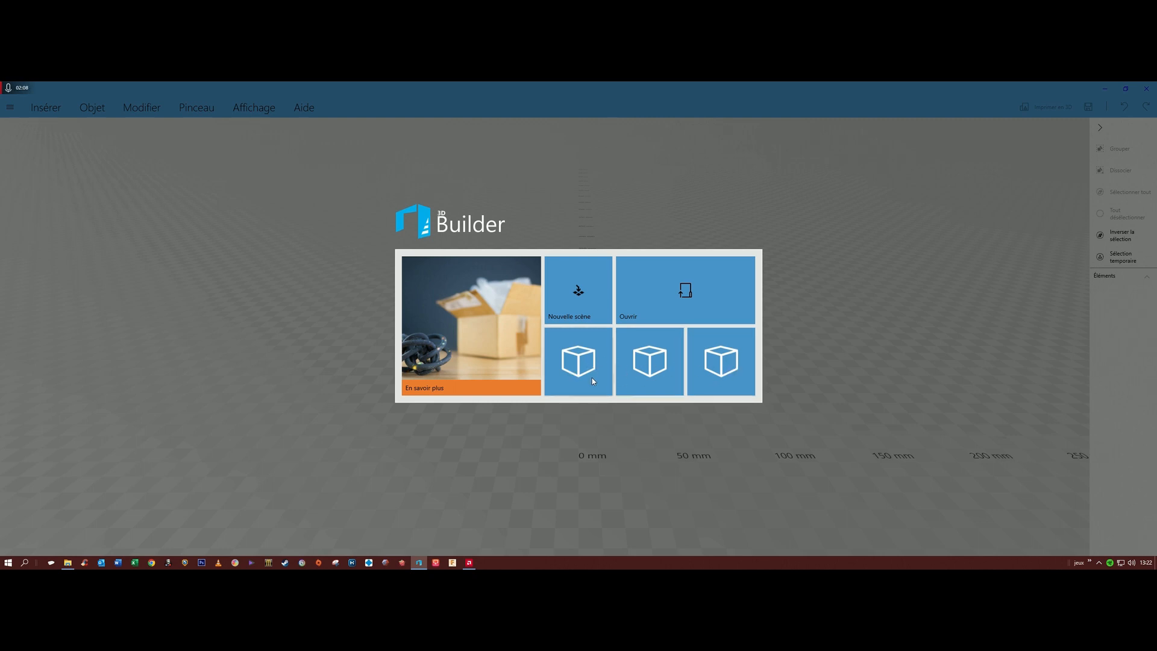
left_click(580, 295)
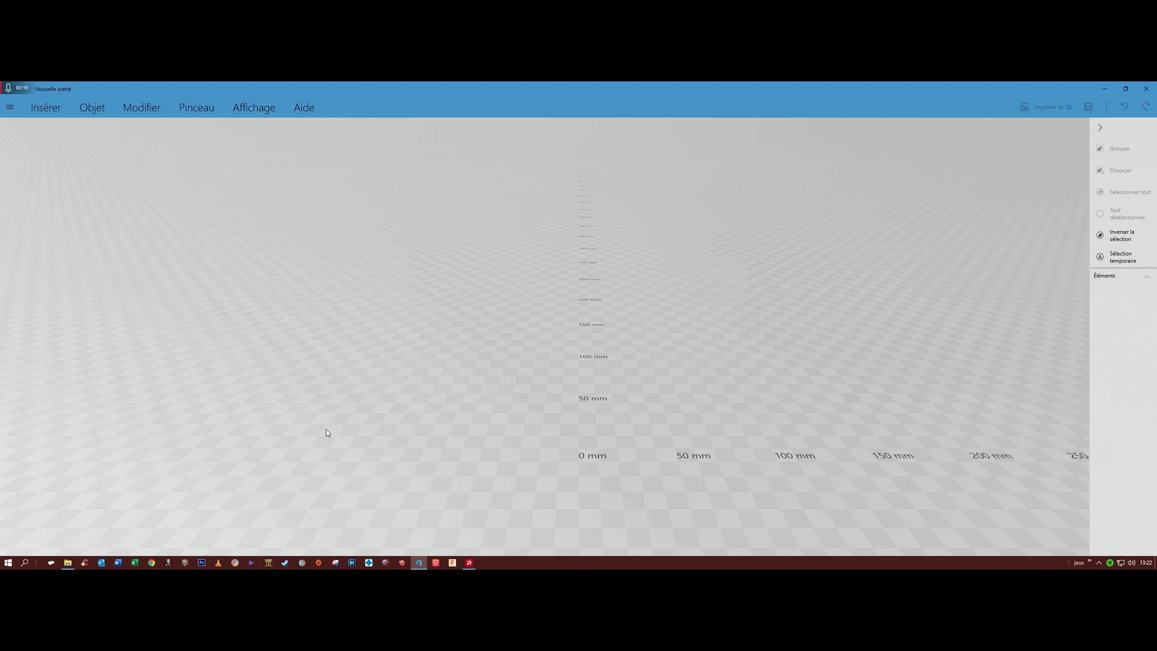
left_click_drag(459, 396, 249, 408)
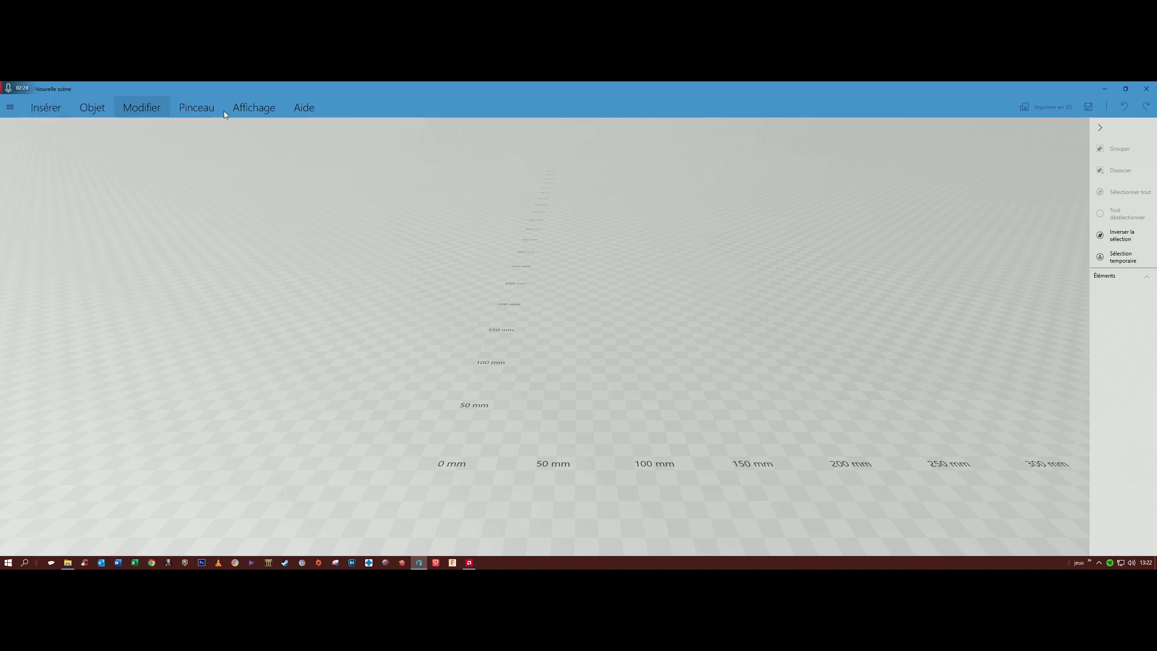
- Look through the commands available for inserting, handling, modifying, painting and displaying objects, and for help
left_click(43, 112)
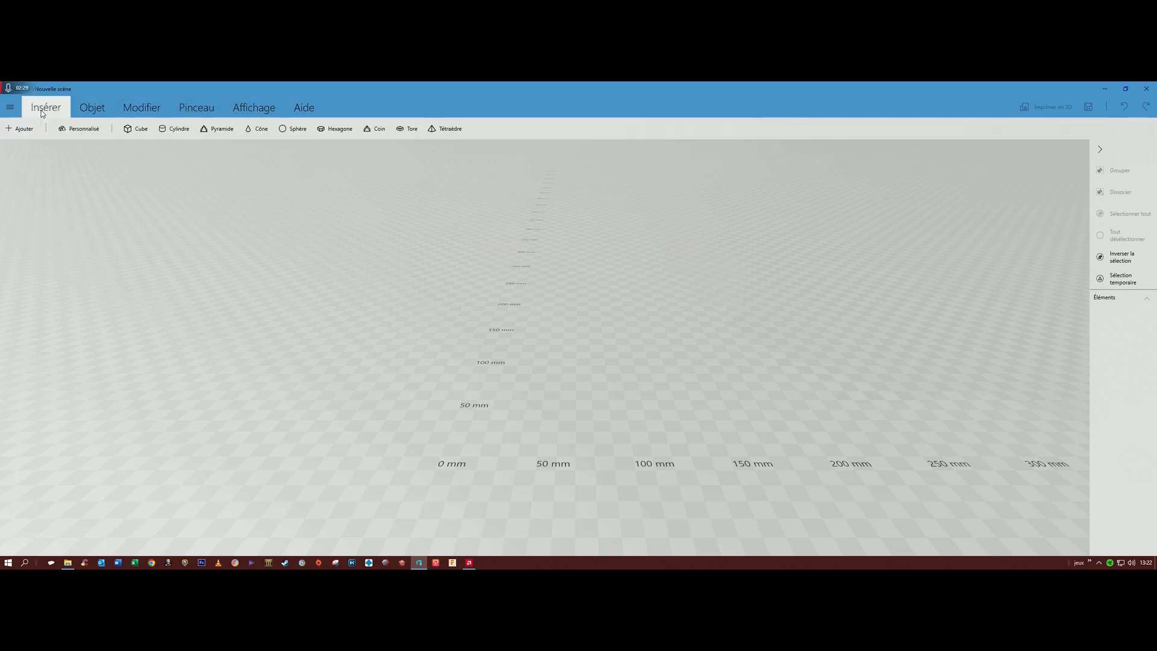
left_click(94, 112)
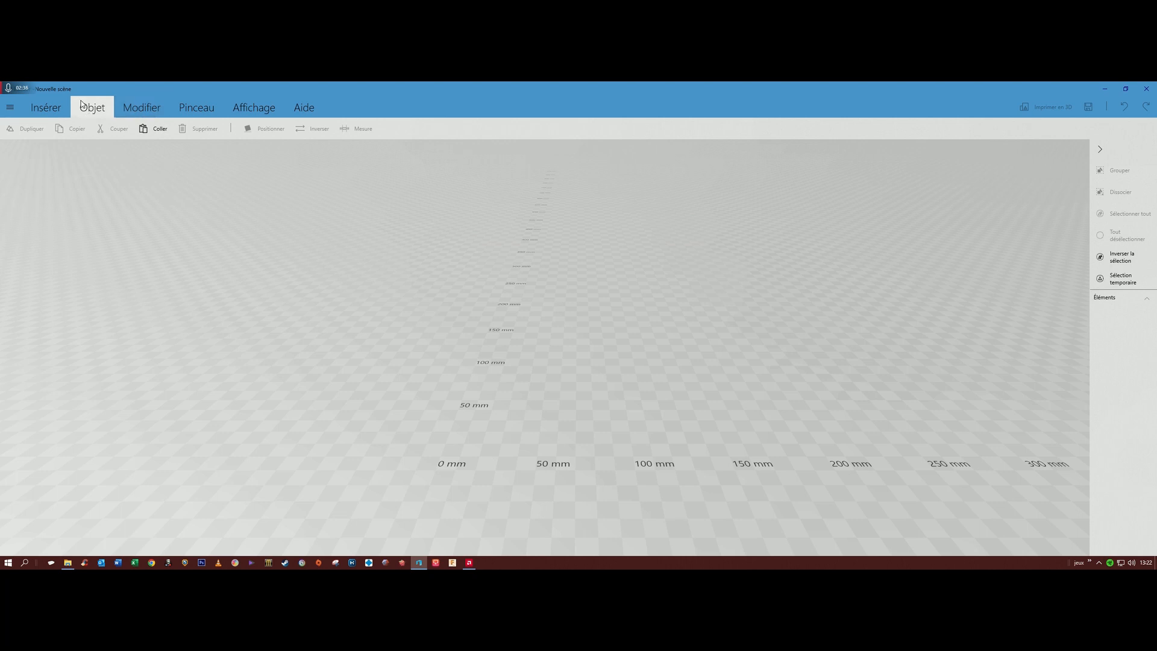
left_click(137, 106)
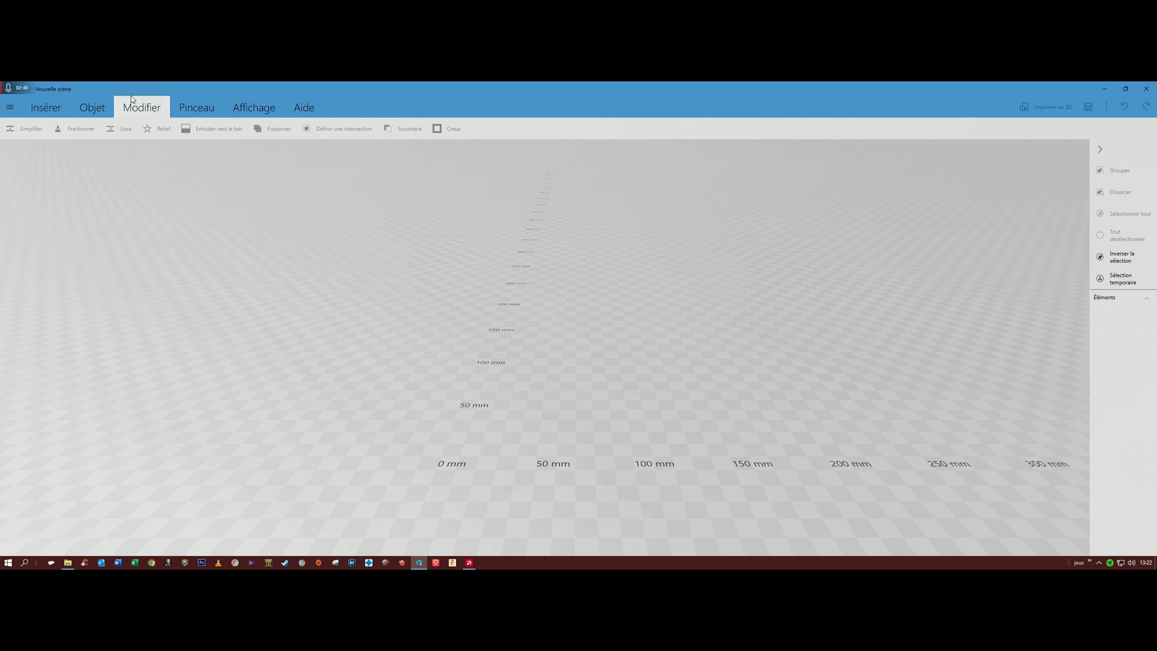
left_click(210, 108)
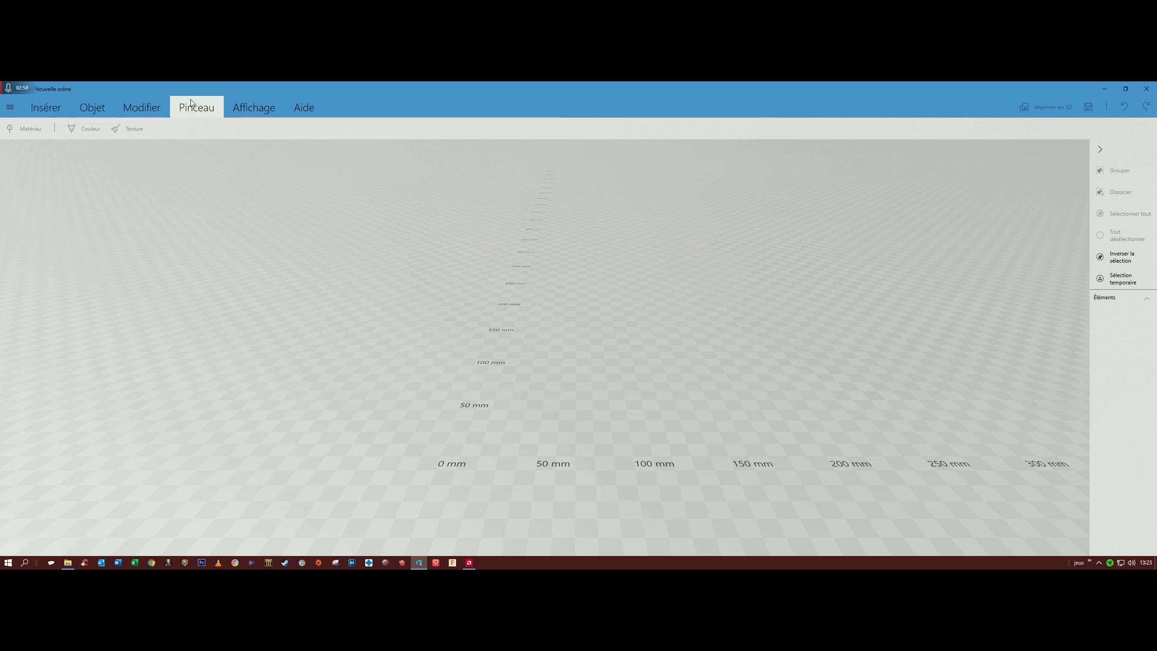
left_click(255, 107)
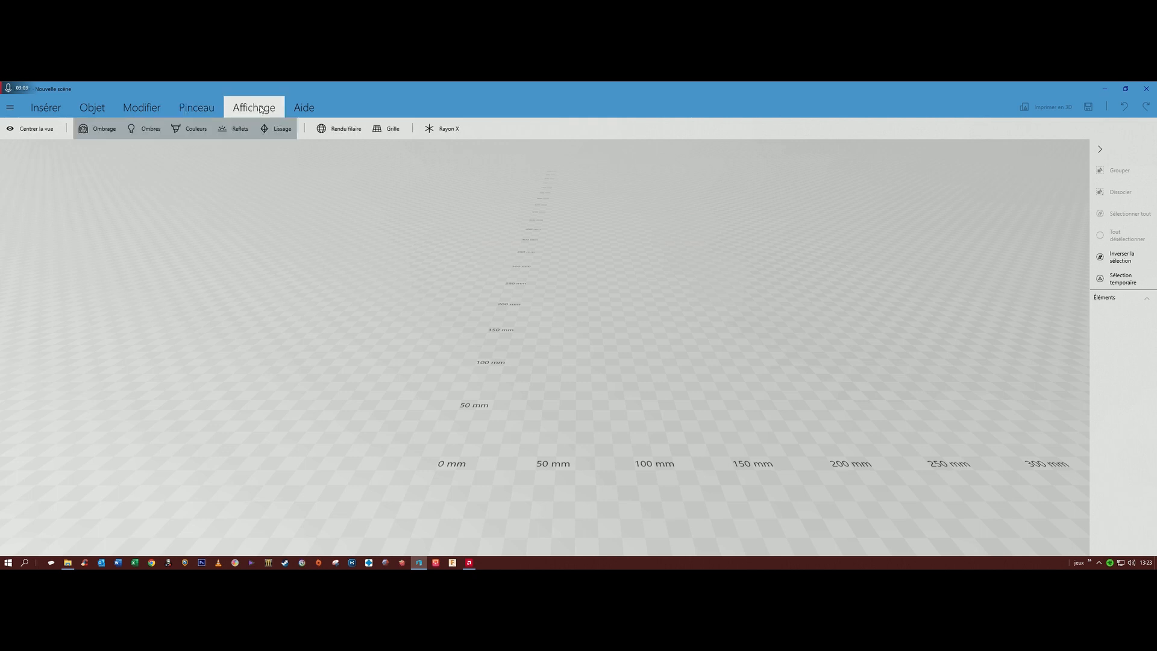
left_click(308, 106)
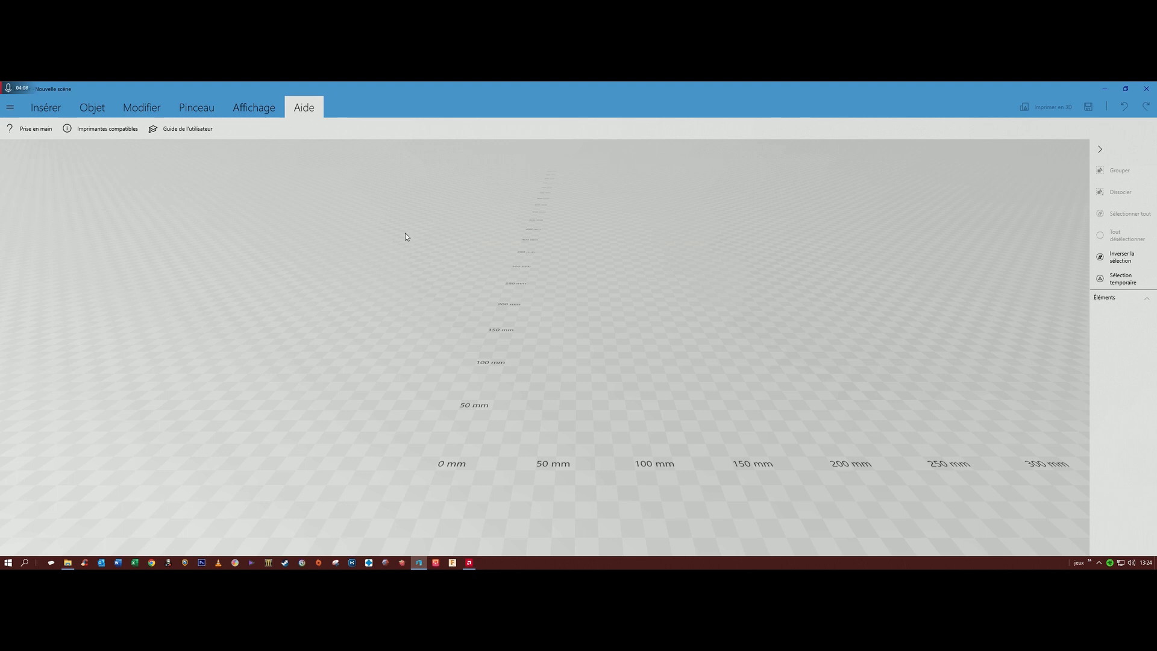
left_click(97, 108)
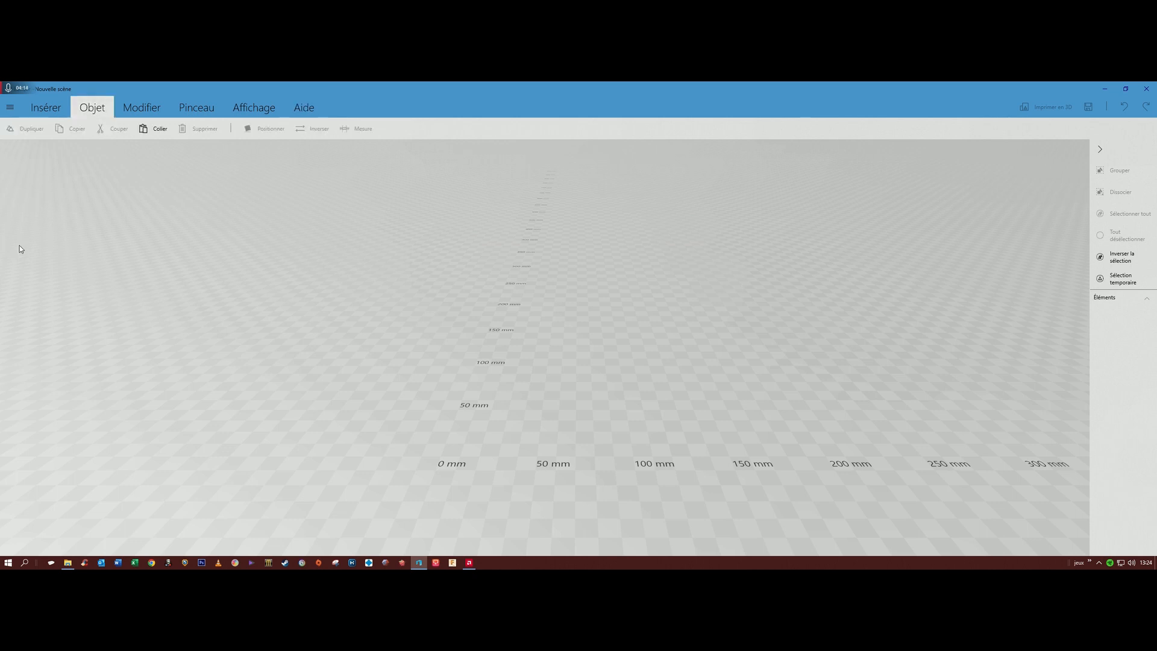
- Insert a cylinder and move it to about X 2.61, Y -2.11, Z 21.62 mm
left_click(47, 108)
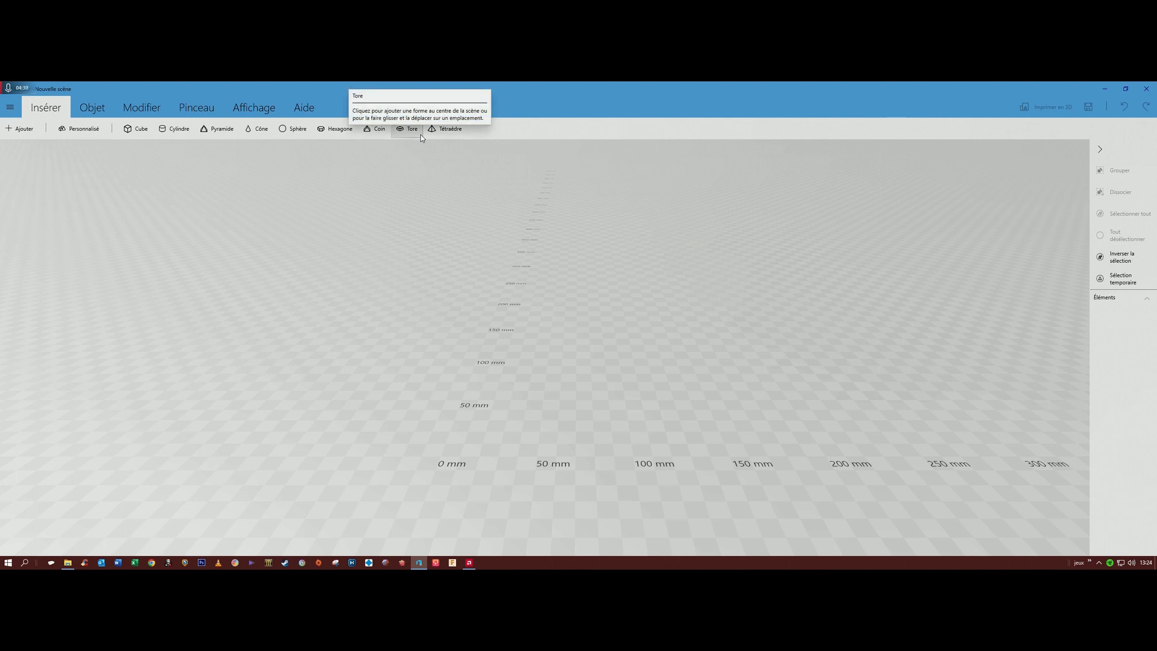
left_click(175, 129)
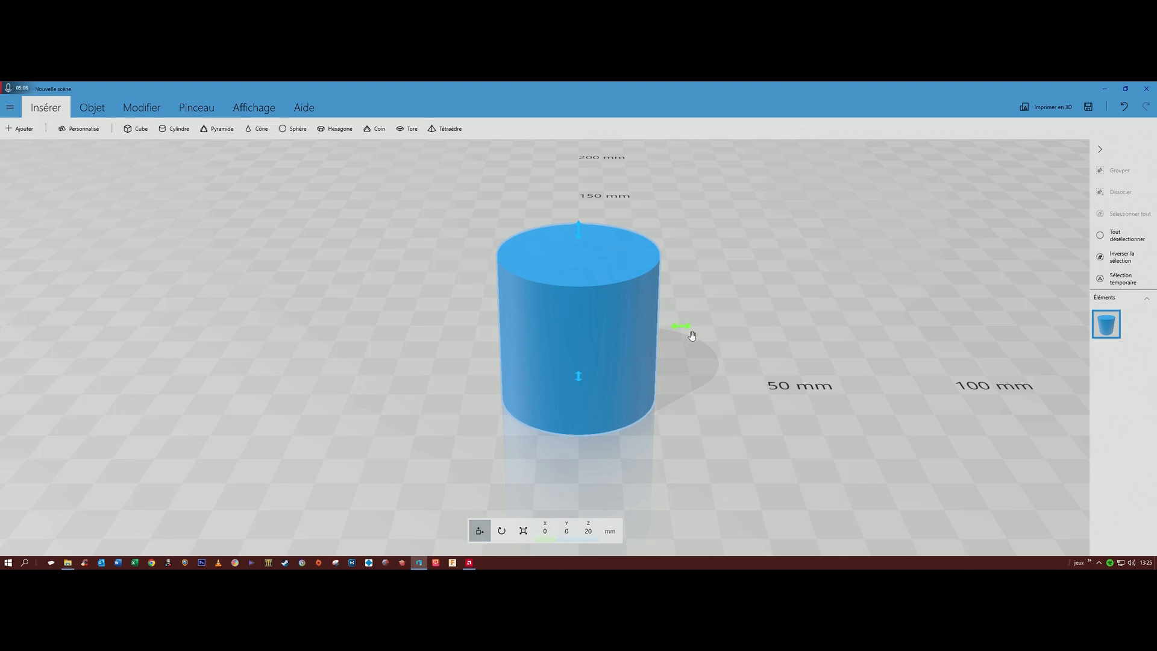
mouse_move(684, 330)
left_mouse_down()
mouse_move(754, 329)
mouse_move(683, 335)
left_mouse_up()
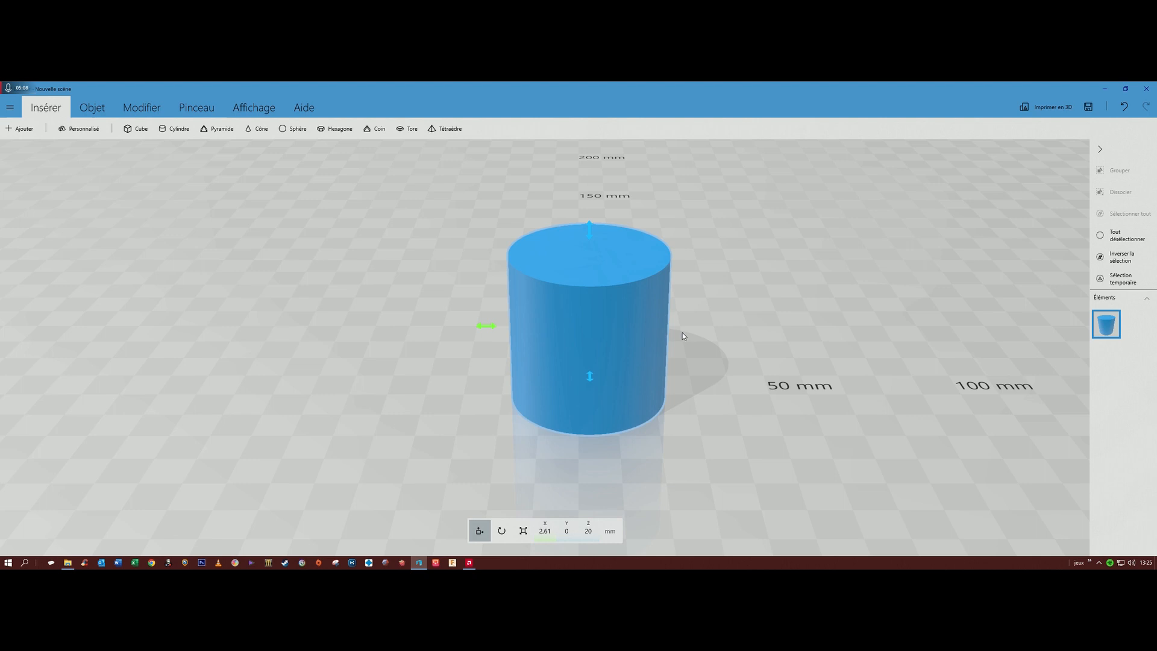
mouse_move(590, 379)
left_mouse_down()
mouse_move(597, 449)
mouse_move(591, 374)
left_mouse_up()
mouse_move(591, 240)
left_mouse_down()
mouse_move(589, 157)
mouse_move(582, 228)
left_mouse_up()
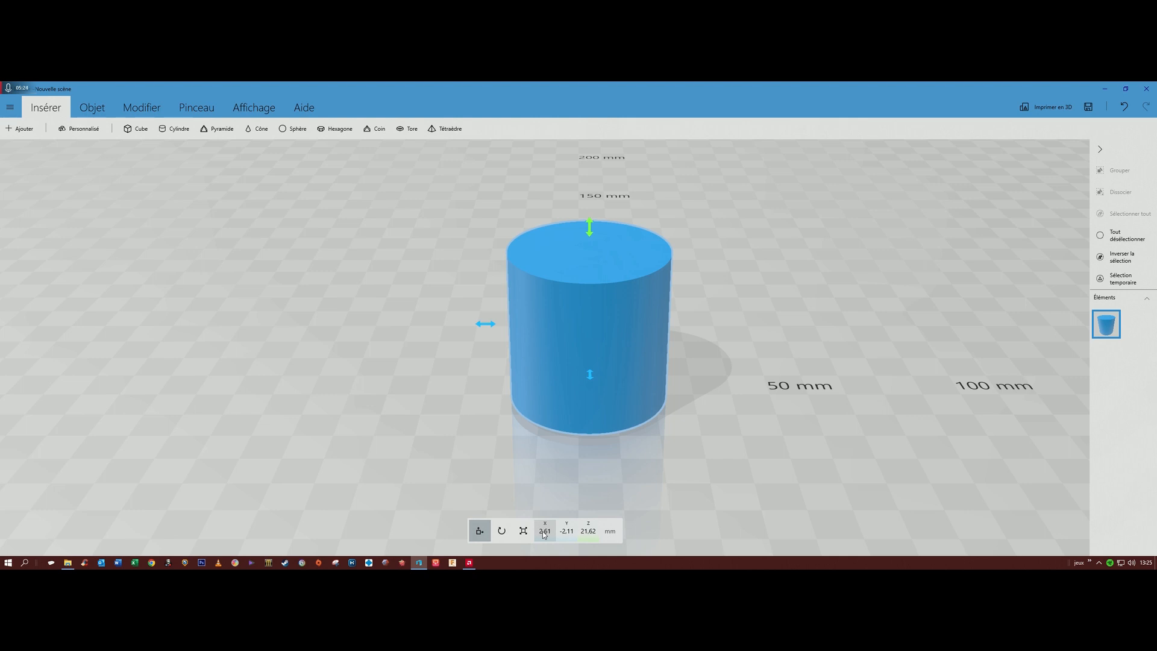
- Rotate the cylinder freehand to about -10.75° roll and -2.49° yaw
left_click(501, 531)
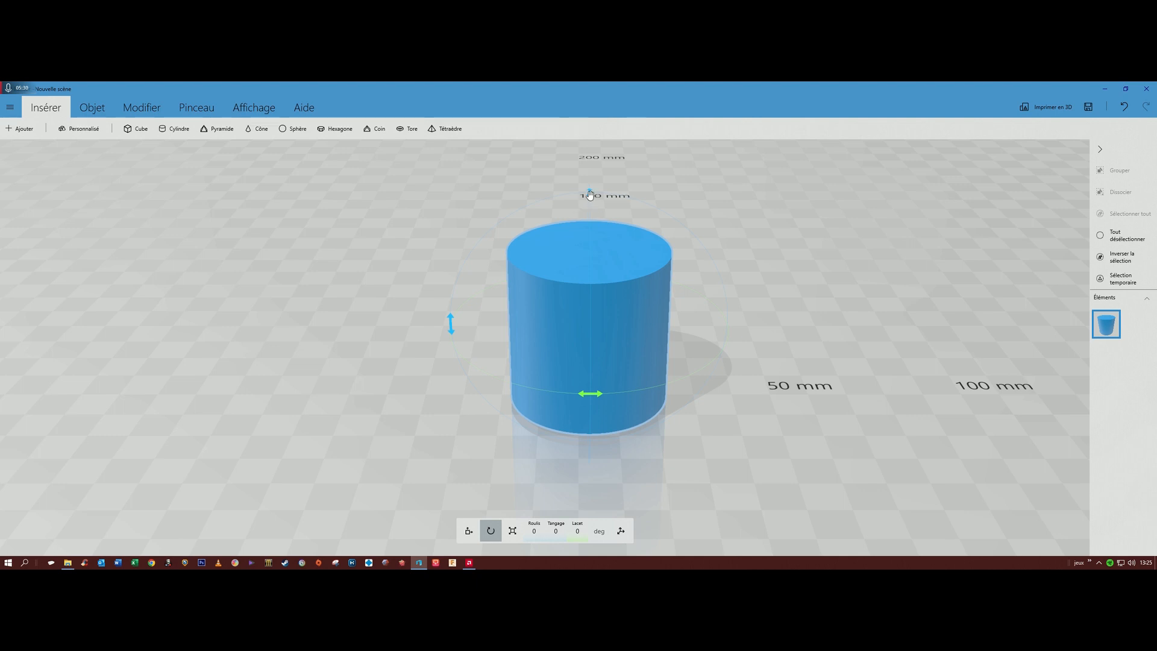
mouse_move(590, 193)
left_mouse_down()
mouse_move(588, 251)
mouse_move(590, 217)
mouse_move(621, 368)
mouse_move(587, 134)
mouse_move(589, 181)
left_mouse_up()
left_click_drag(449, 328, 486, 331)
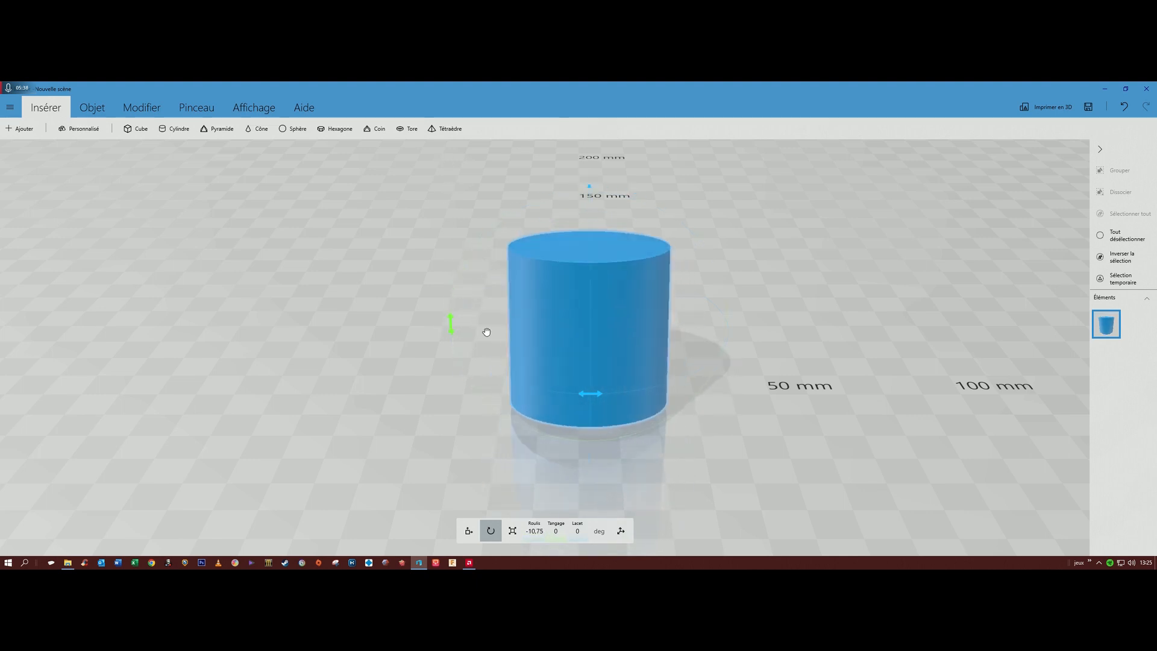
left_click_drag(589, 394, 557, 558)
- Set the cylinder's roll, pitch and yaw angles to 0 degrees
left_click(535, 530)
type("0")
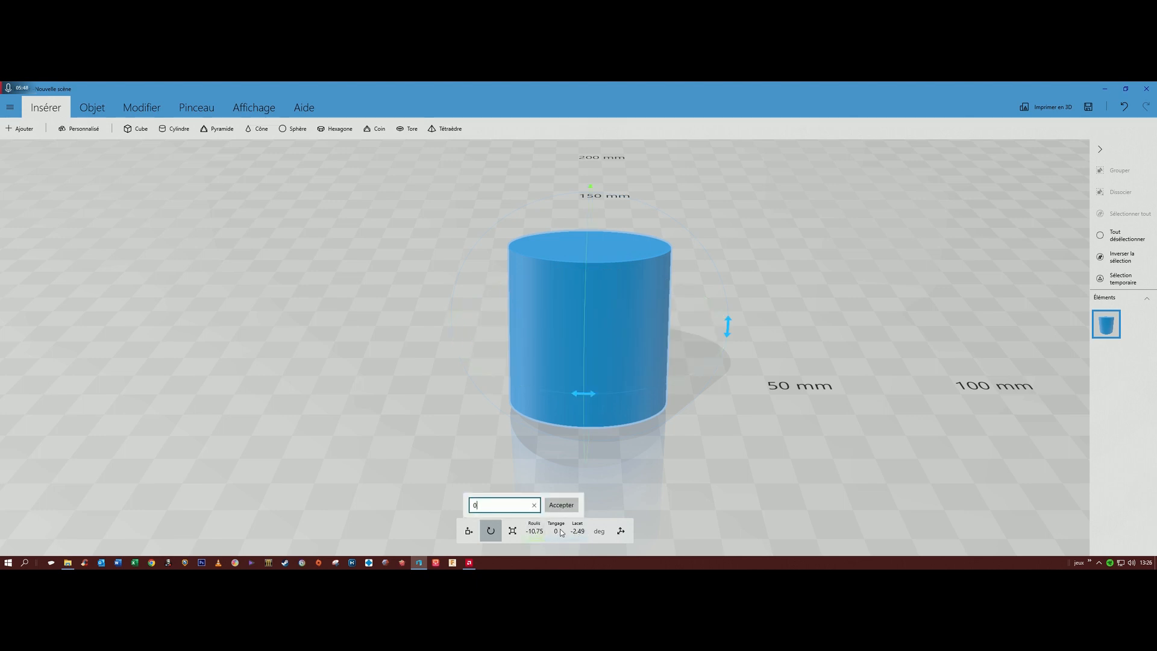
key("Return")
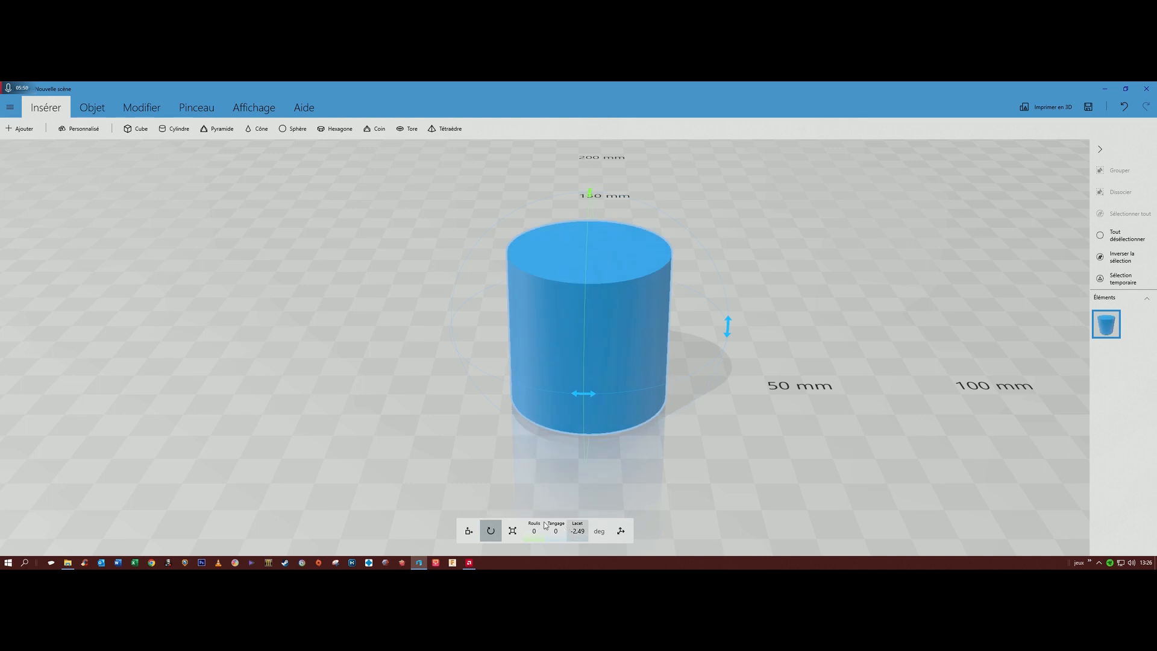
left_click(555, 531)
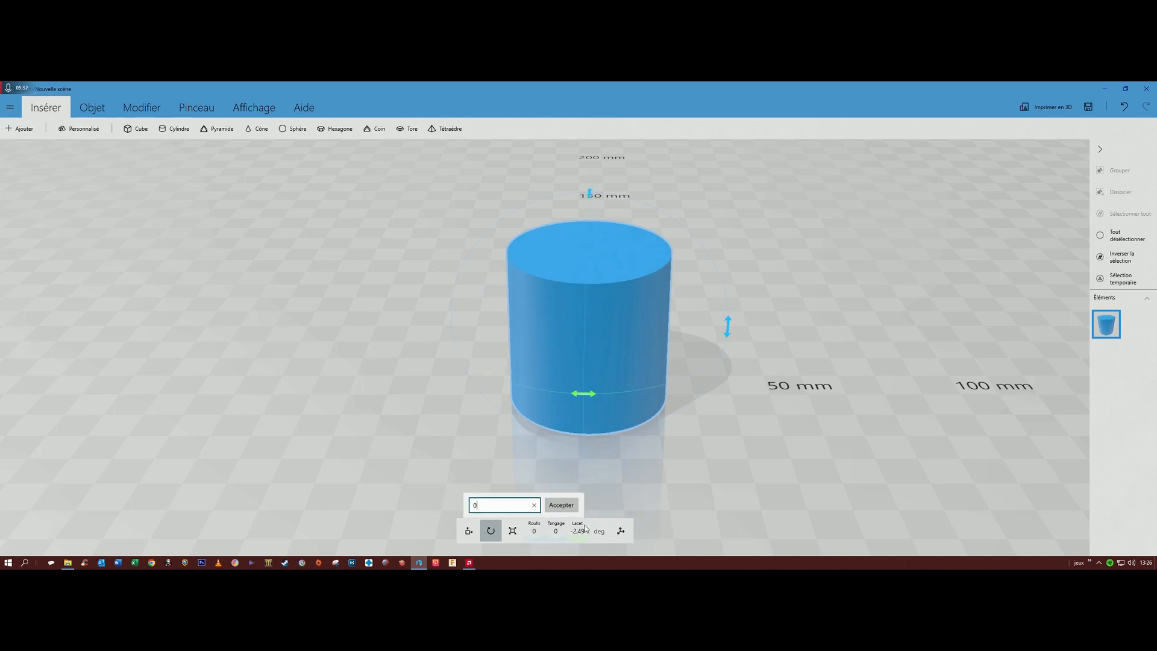
key("Return")
left_click(581, 533)
type("0")
key("Return")
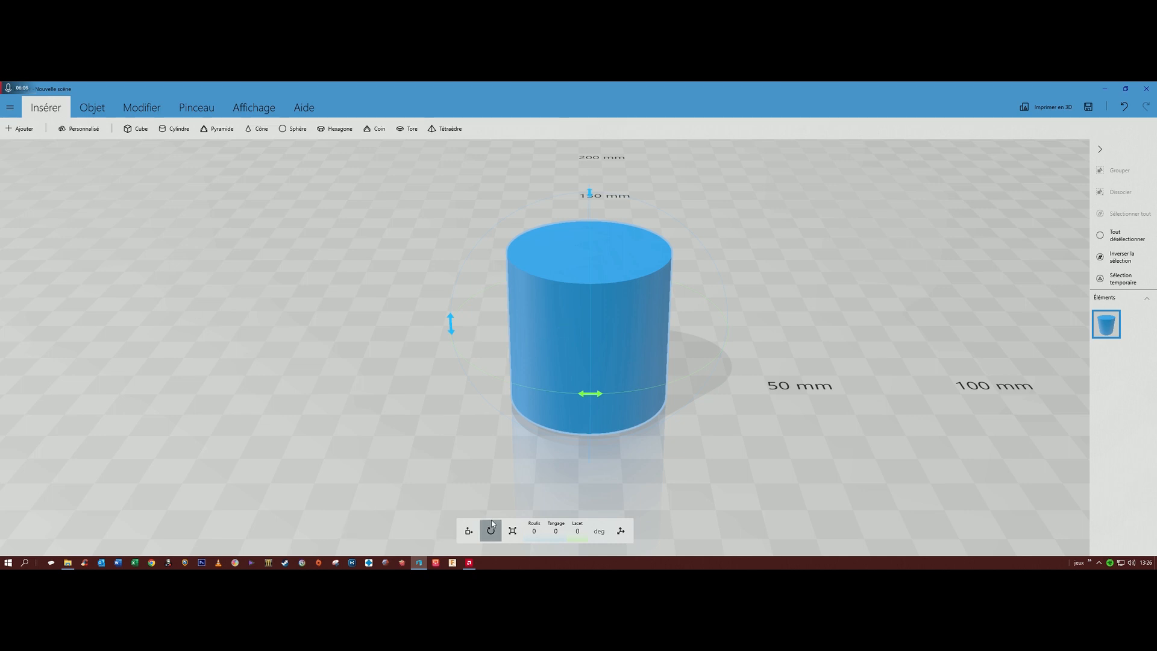
- Try resizing the cylinder to 9 mm in X with the proportions unlocked, and undo the change
left_click(512, 532)
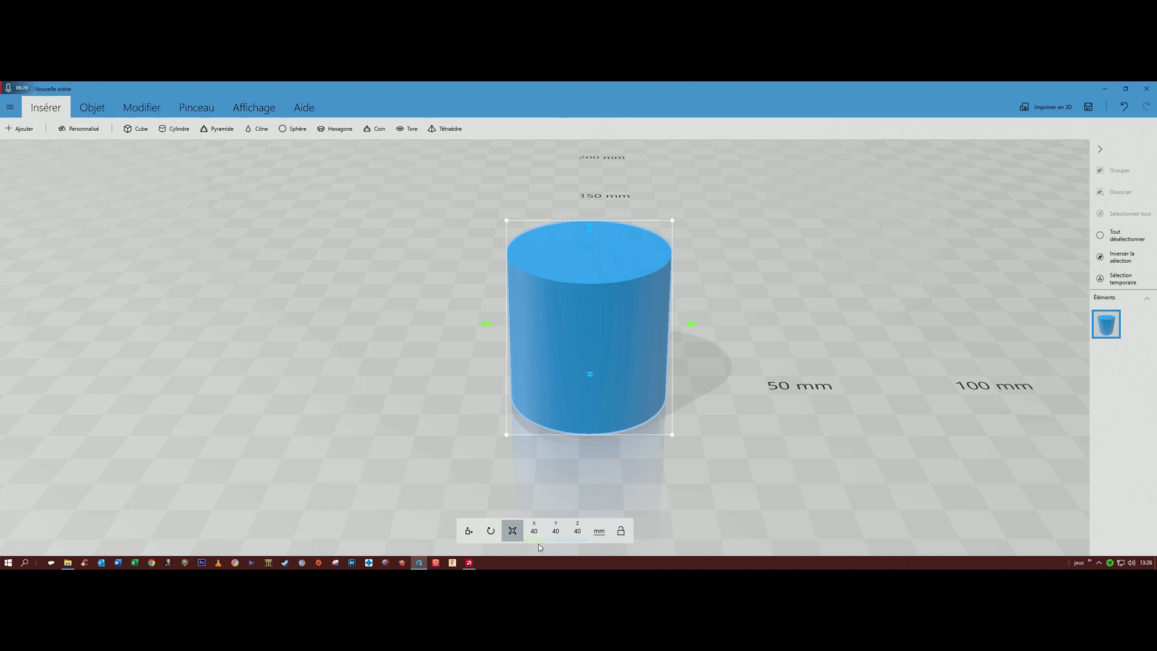
left_click(600, 530)
left_click(599, 530)
left_click(534, 530)
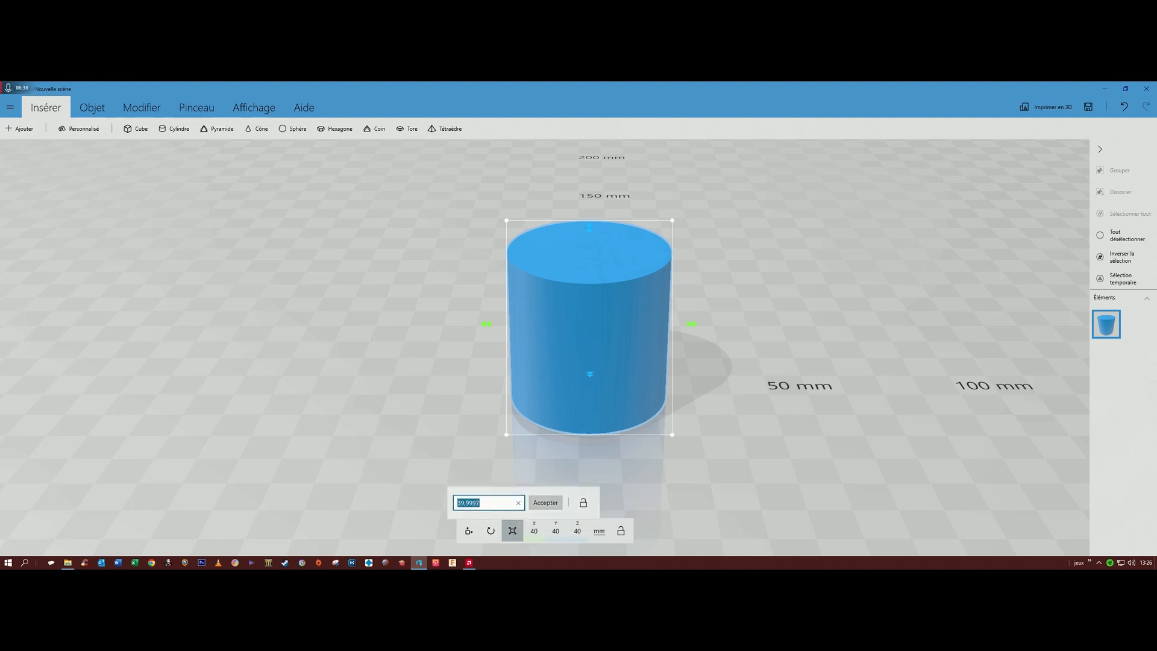
type("9")
key("Return")
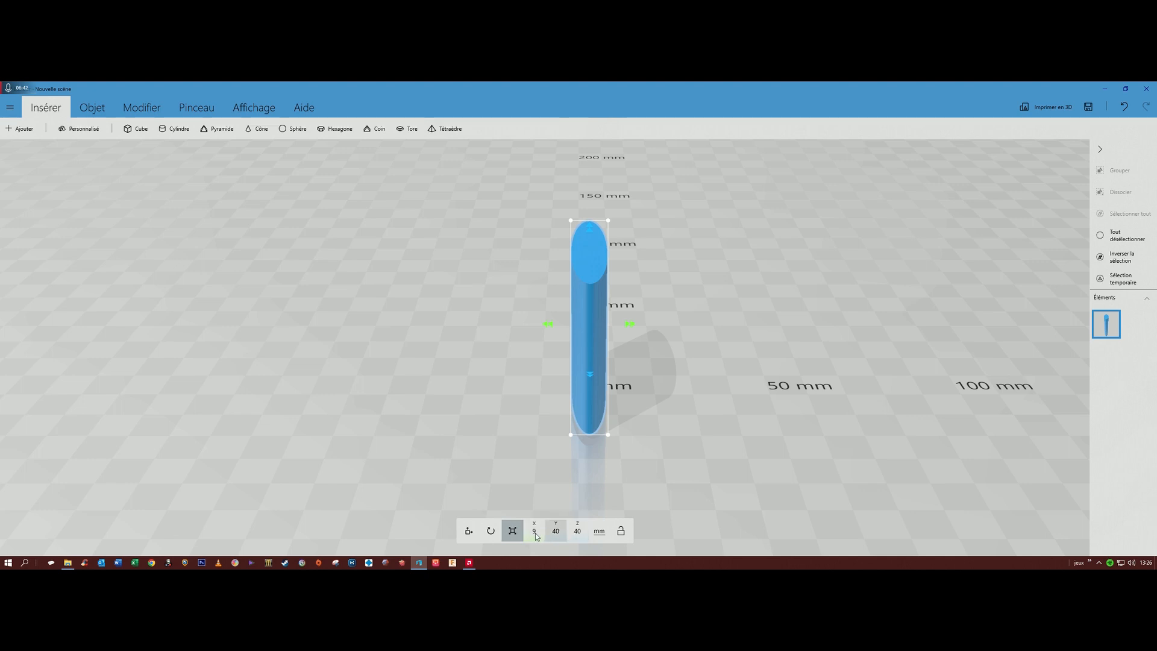
key("ctrl+z")
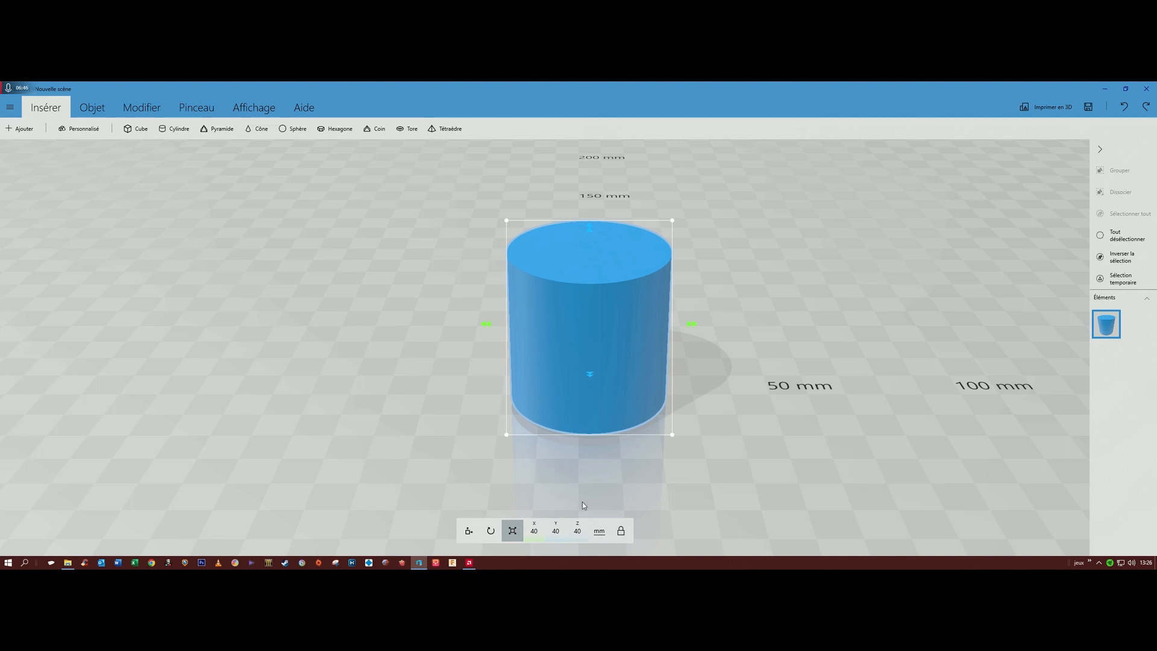
- Try resizing the cylinder to 9 mm in X with the proportions locked, and undo the change
left_click(533, 535)
type("9")
key("Return")
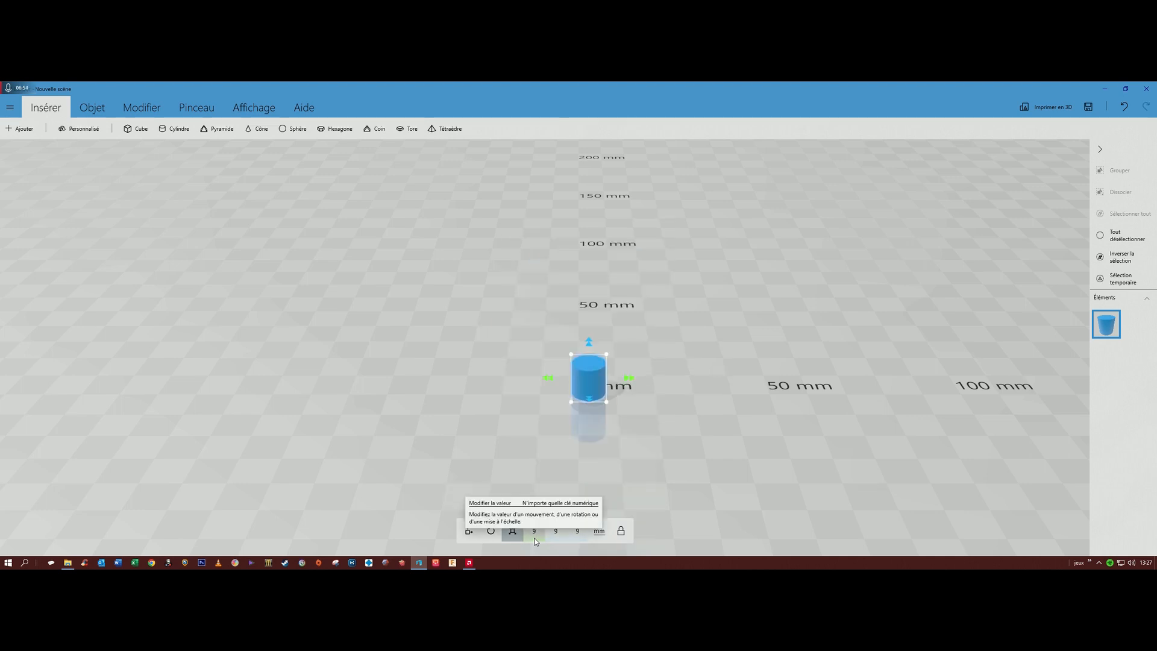
key("ctrl+z")
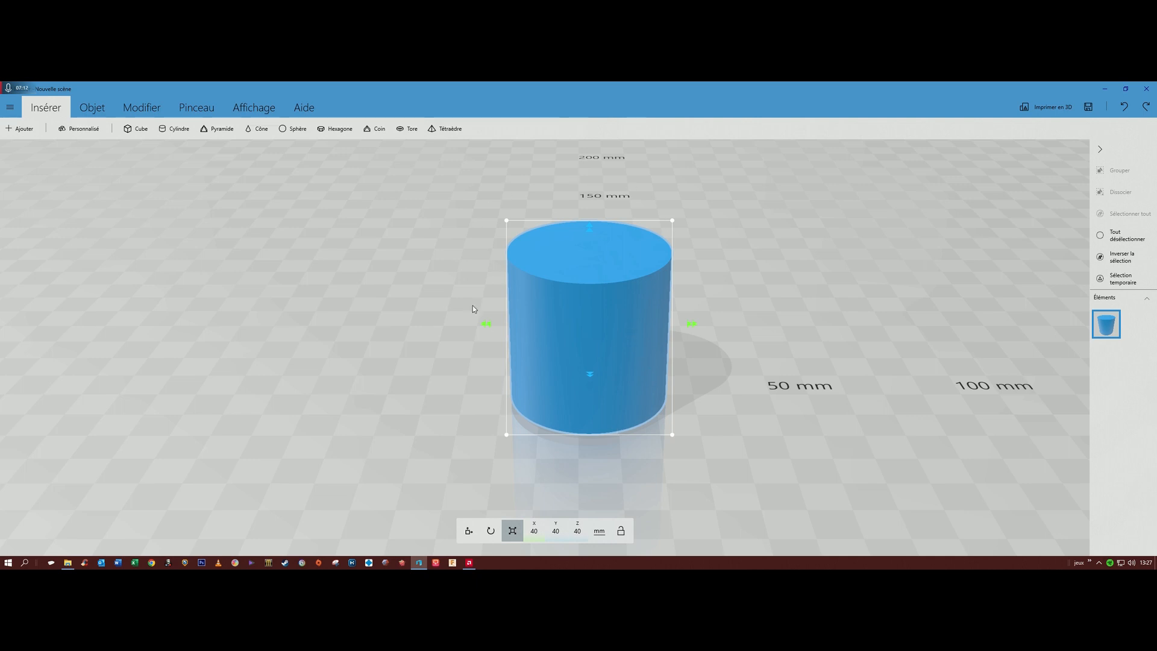
- Set the cylinder's X and Y sizes to 9 mm each with the proportions unlocked
left_click(535, 538)
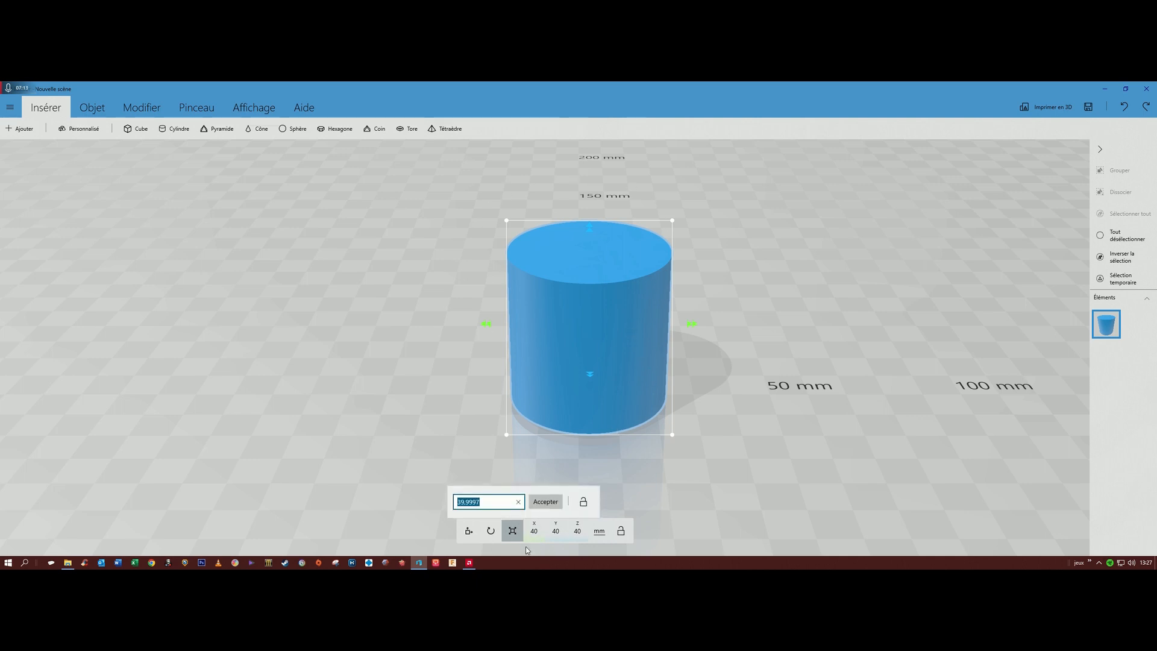
type("9")
key("Return")
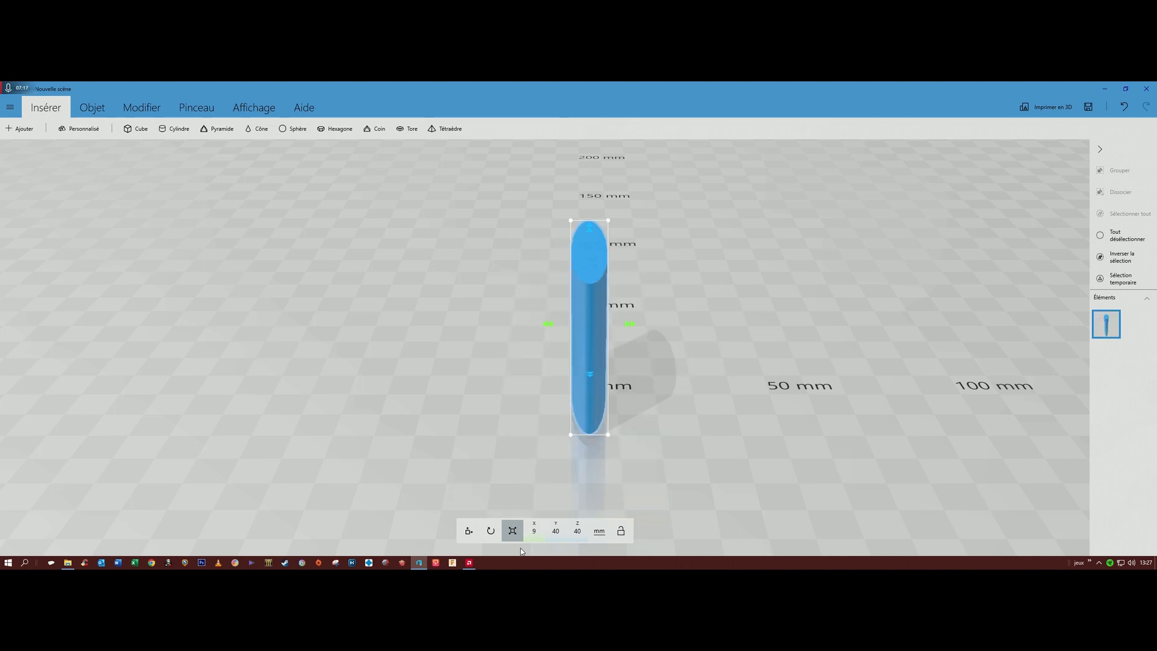
left_click(555, 531)
type("9")
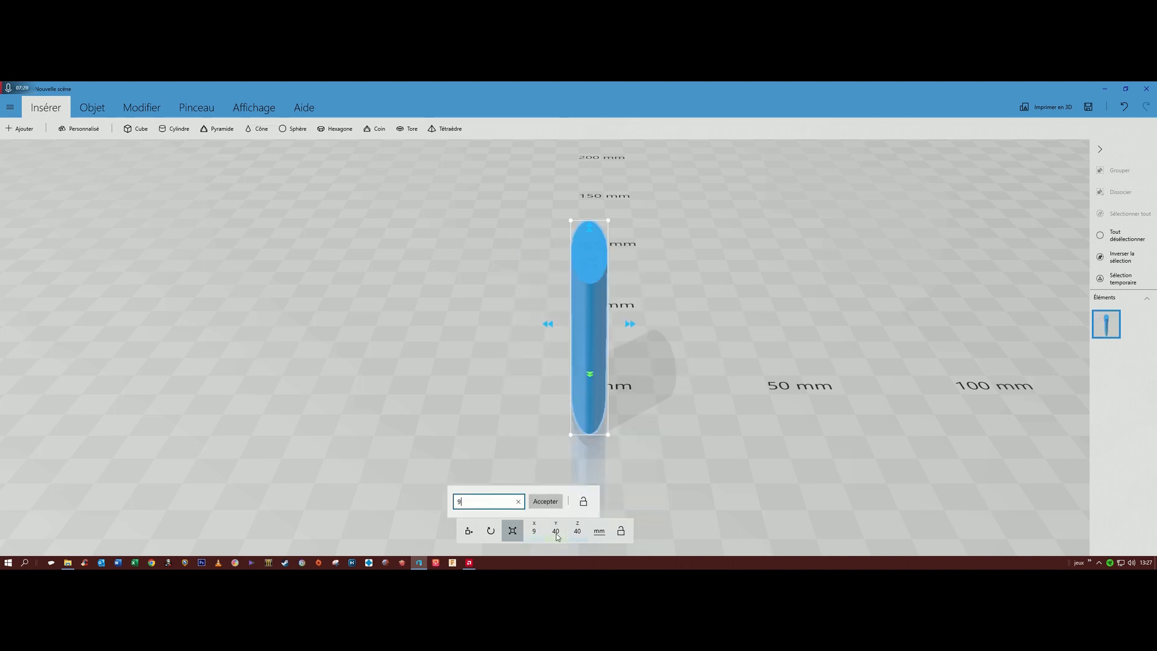
key("Return")
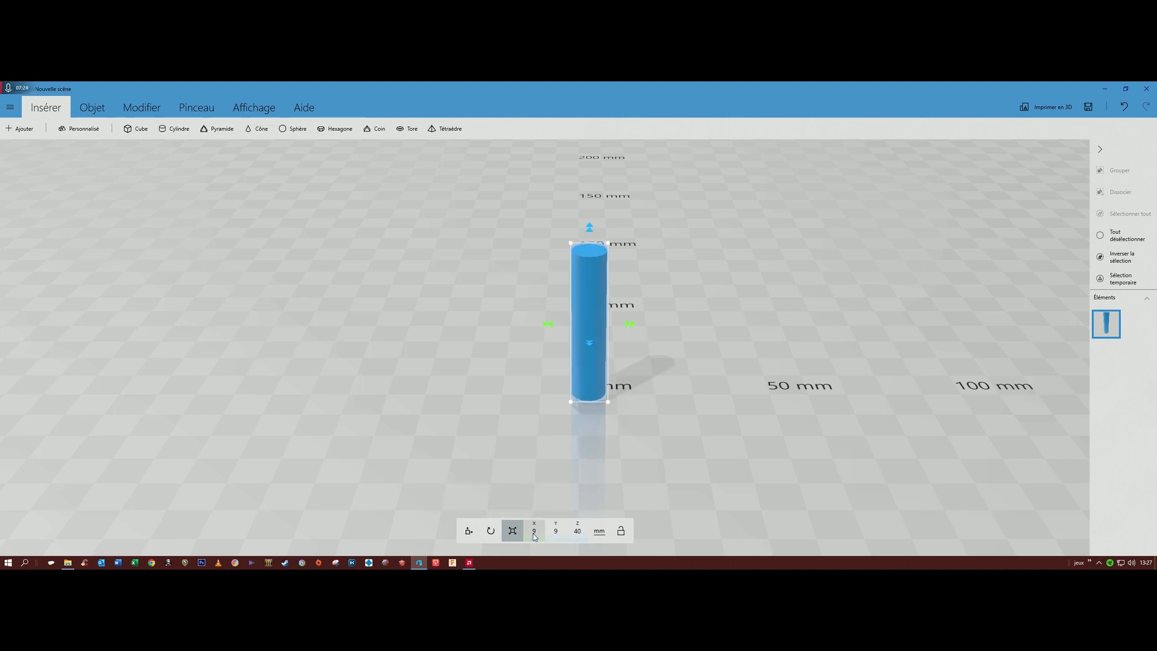
- Set the cylinder's X and Y sizes to 90 mm each
left_click(534, 531)
type("90")
key("Return")
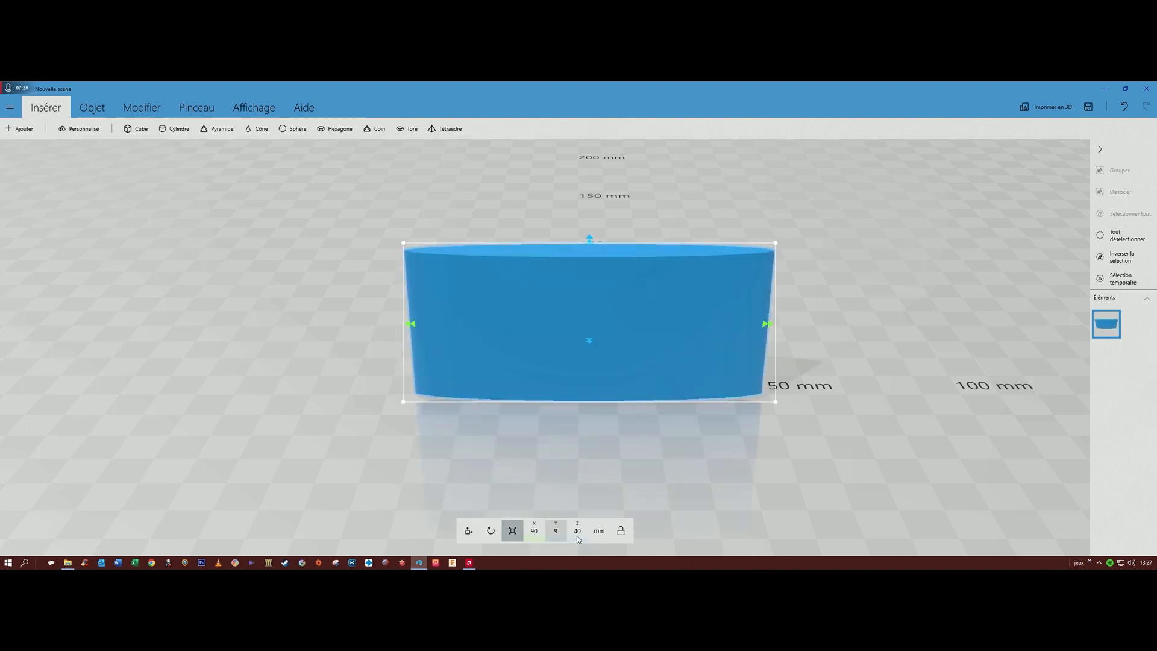
left_click(556, 531)
type("90")
key("Return")
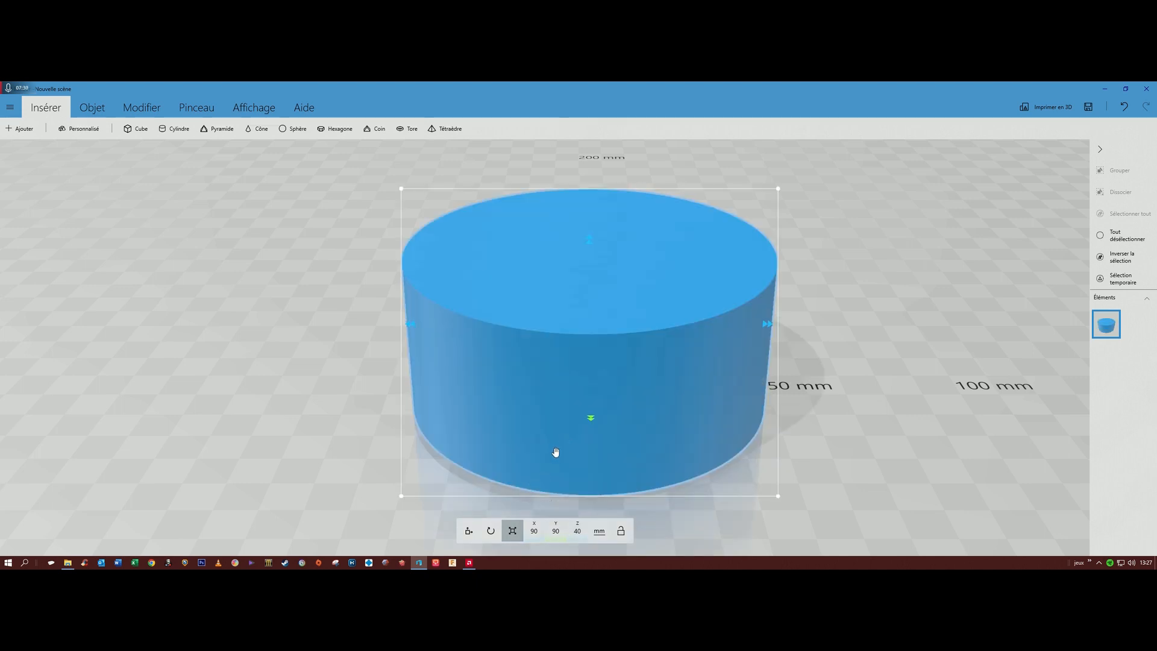
- Set the cylinder's Z size to 9 mm, and correct it to 8 mm
scroll(552, 485, "down", 3)
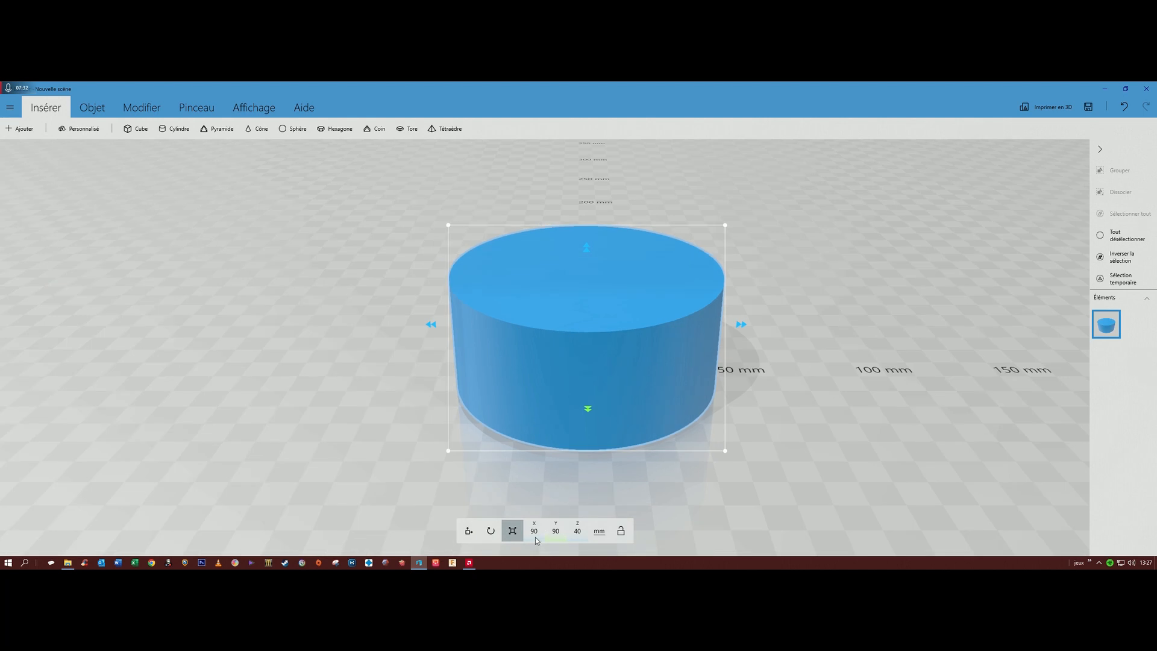
right_click_drag(533, 485, 506, 476)
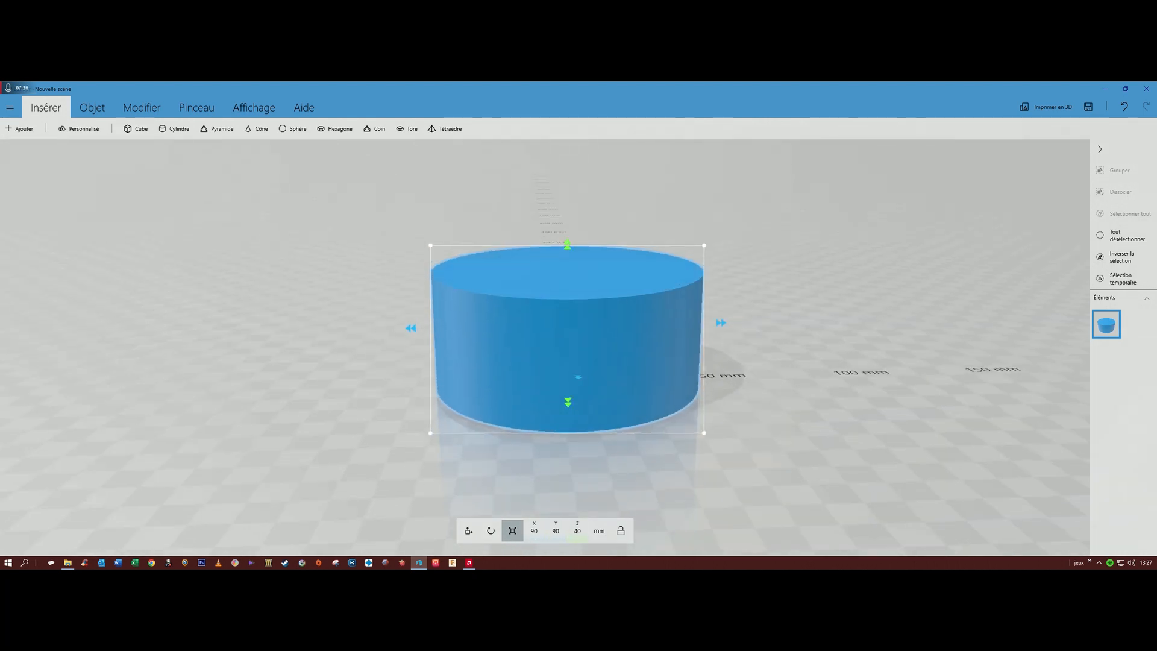
type("9")
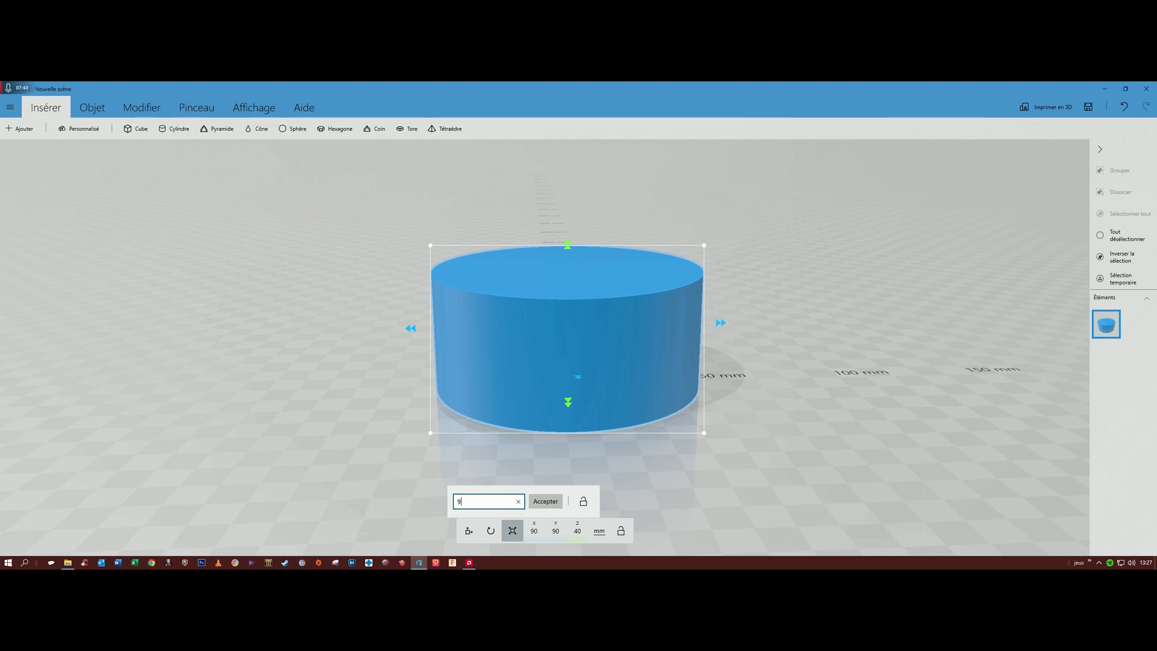
key("Return")
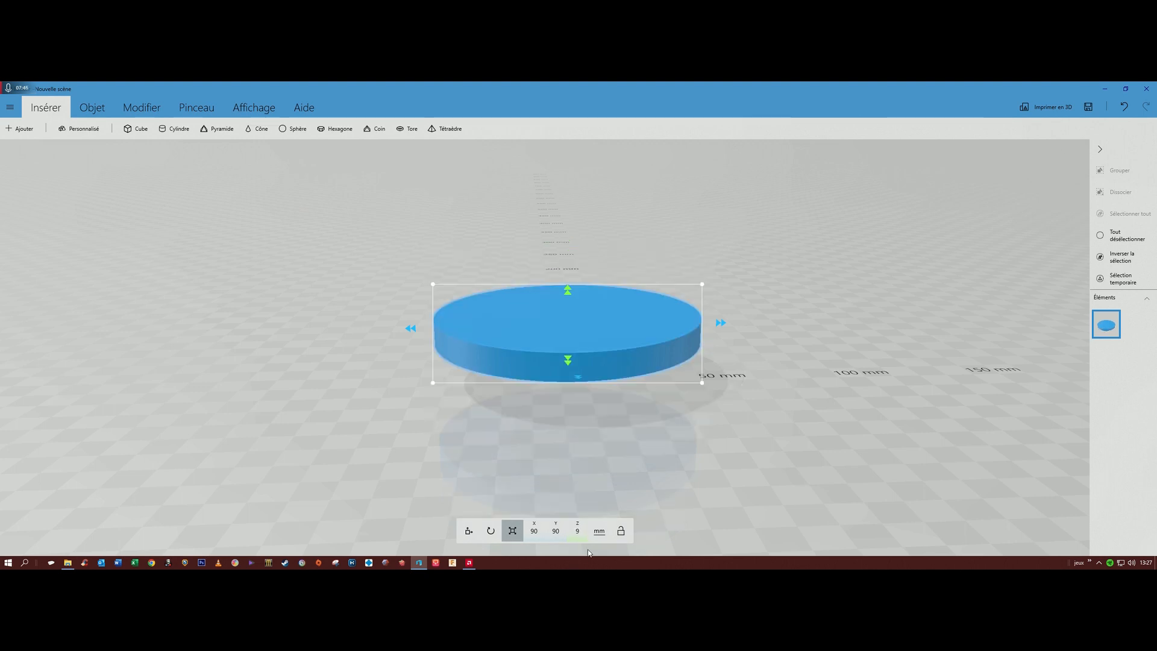
left_click(577, 533)
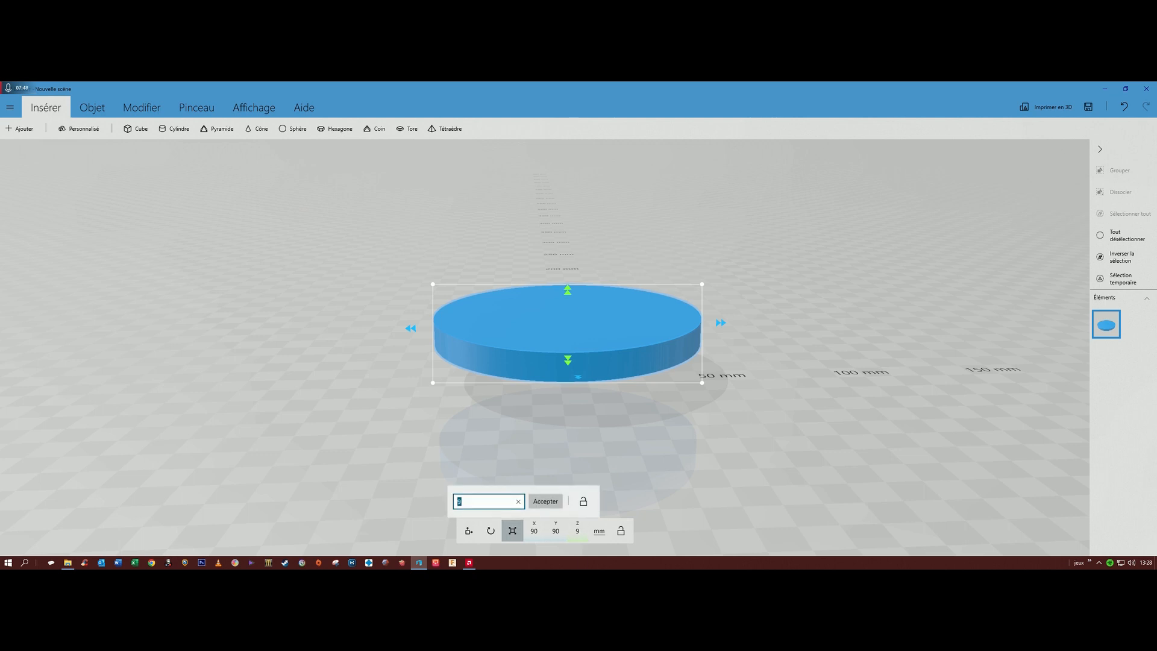
type("8")
key("Return")
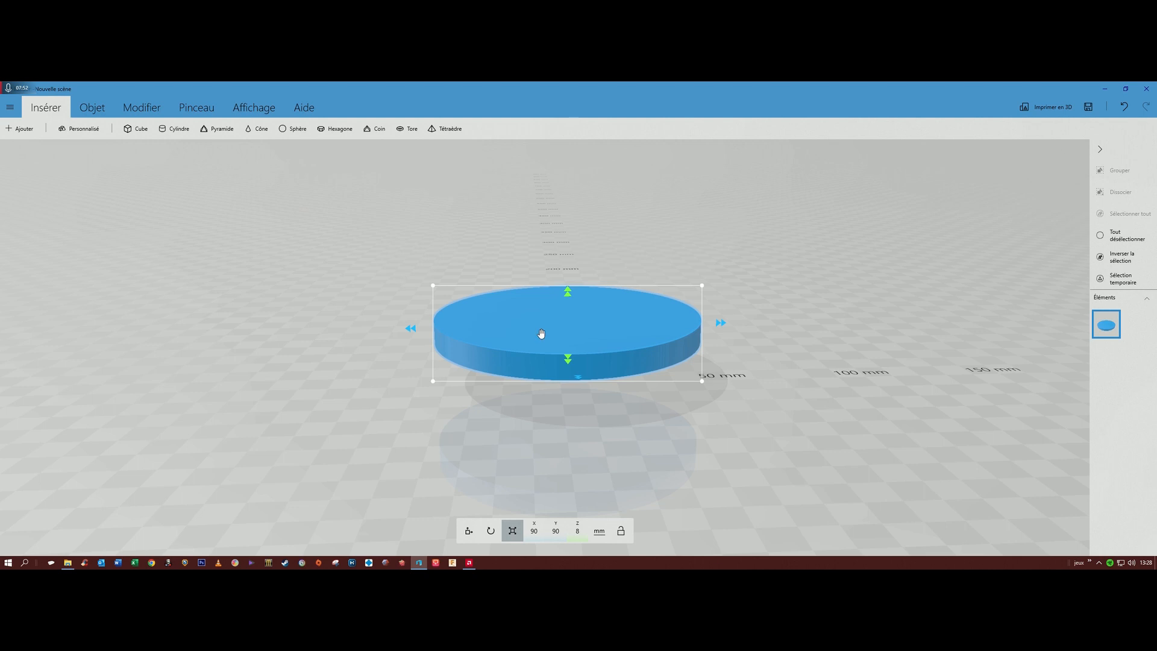
- Examine the flattened disc from above and from the side to check its height relative to the build plate
right_click_drag(496, 401, 461, 478)
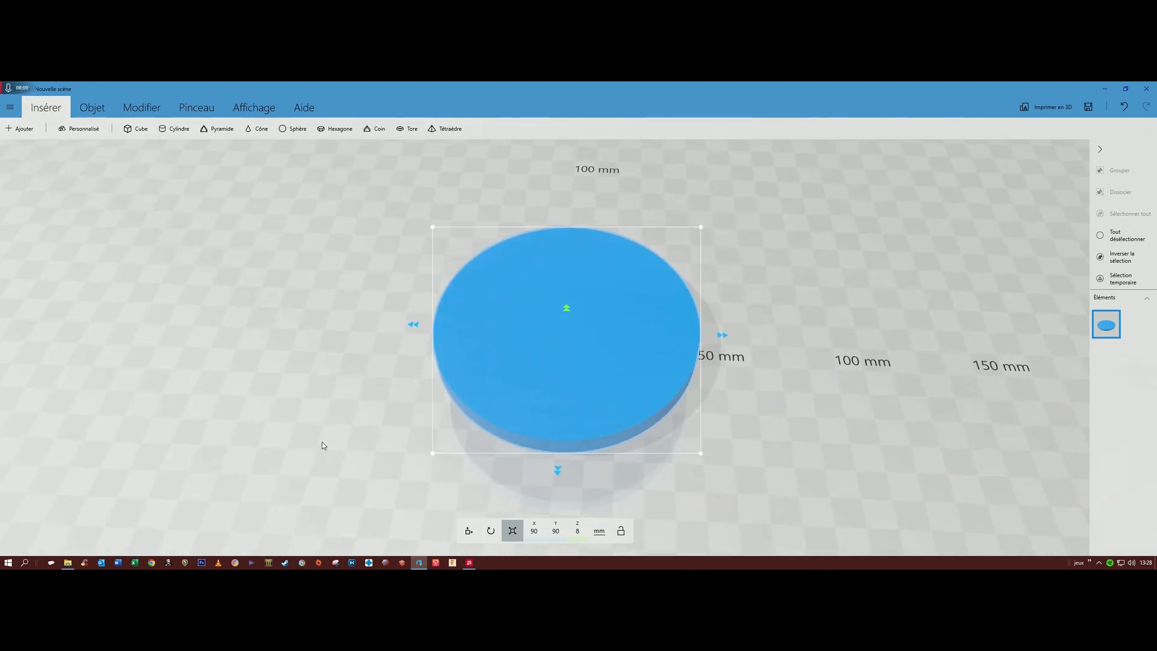
right_click_drag(324, 446, 383, 434)
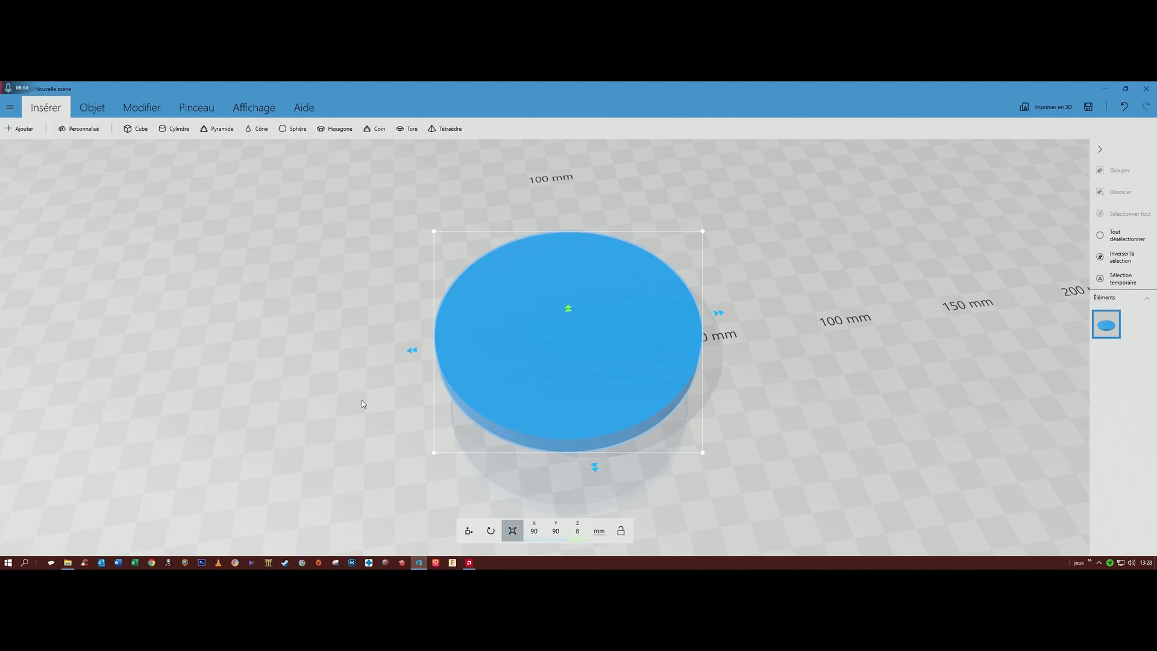
right_click_drag(364, 404, 328, 390)
scroll(328, 392, "down", 2)
scroll(361, 414, "up", 3)
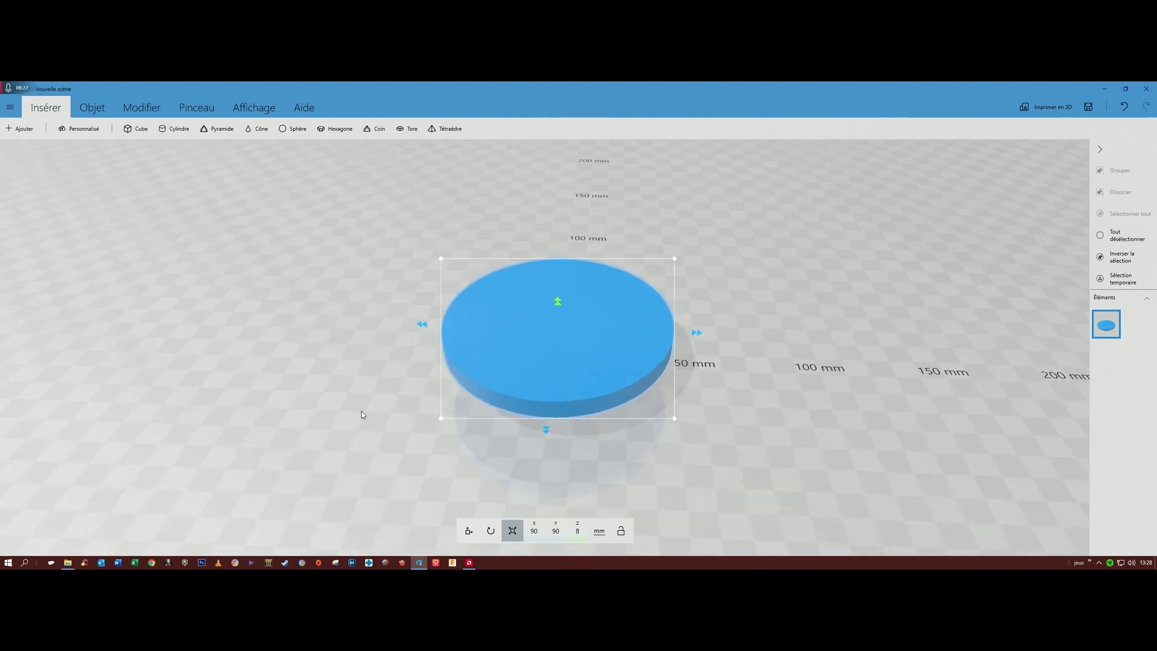
scroll(371, 438, "down", 1)
right_click_drag(478, 382, 508, 443)
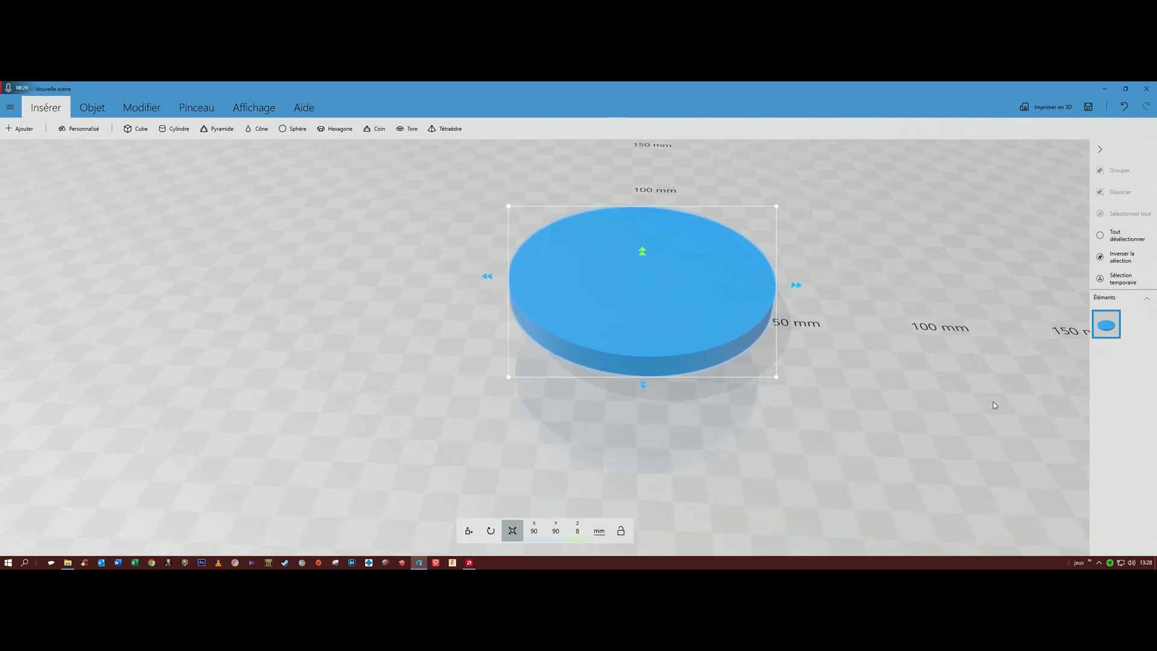
left_click_drag(675, 458, 675, 378)
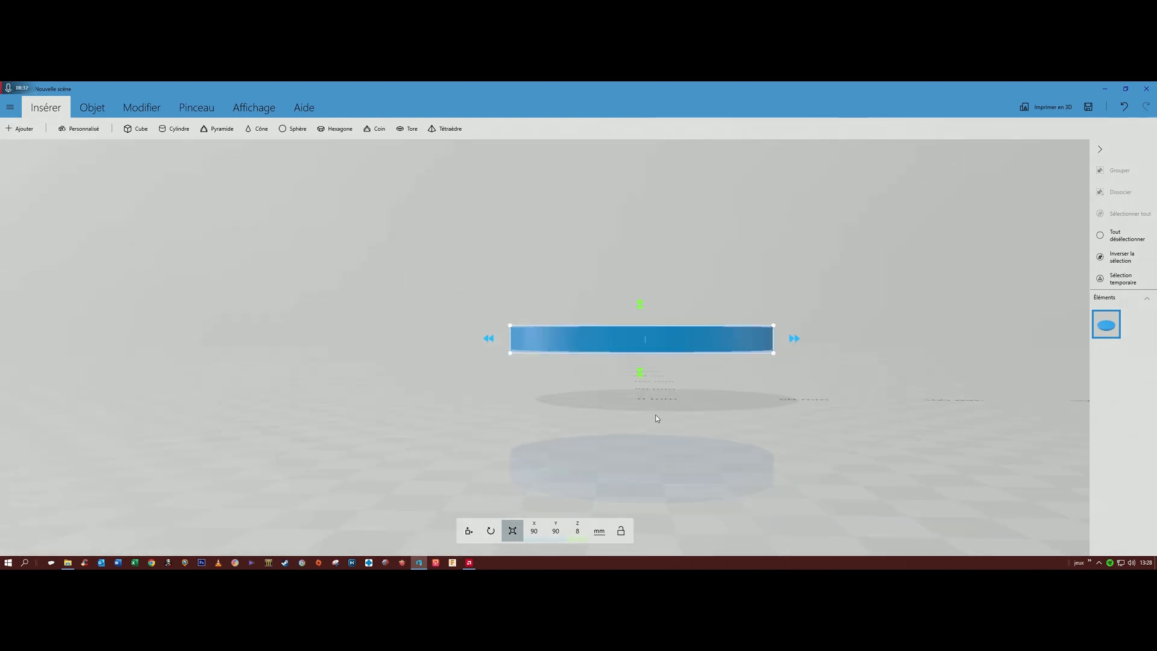
- Set the disc's X position to 0 mm
left_click(468, 531)
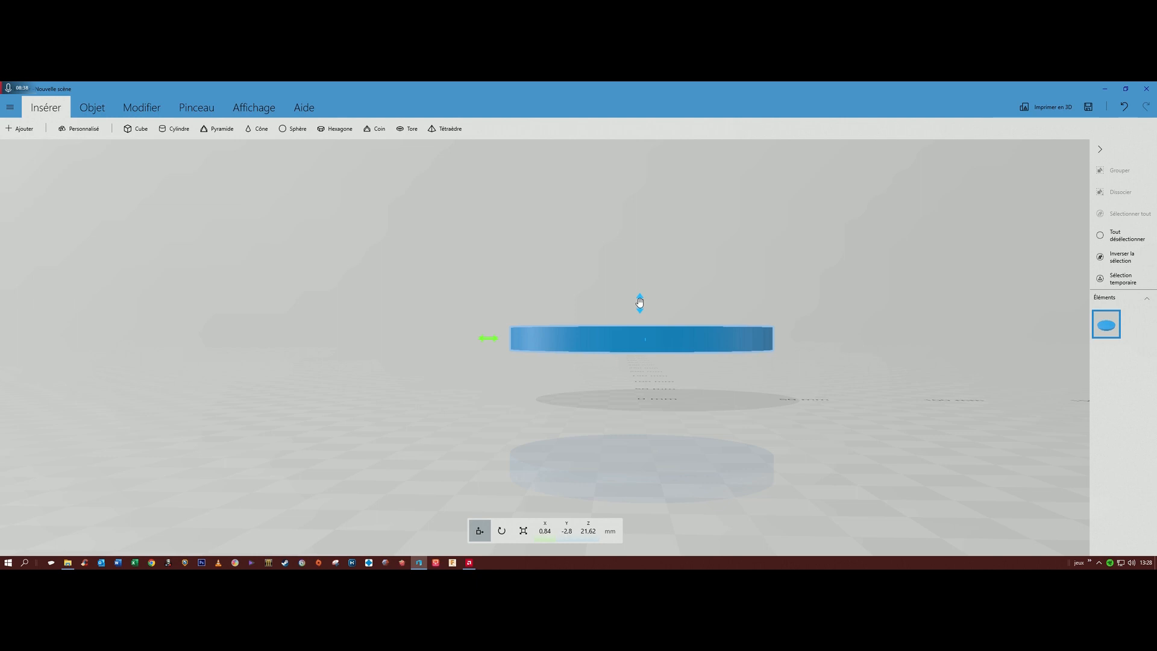
left_click(545, 533)
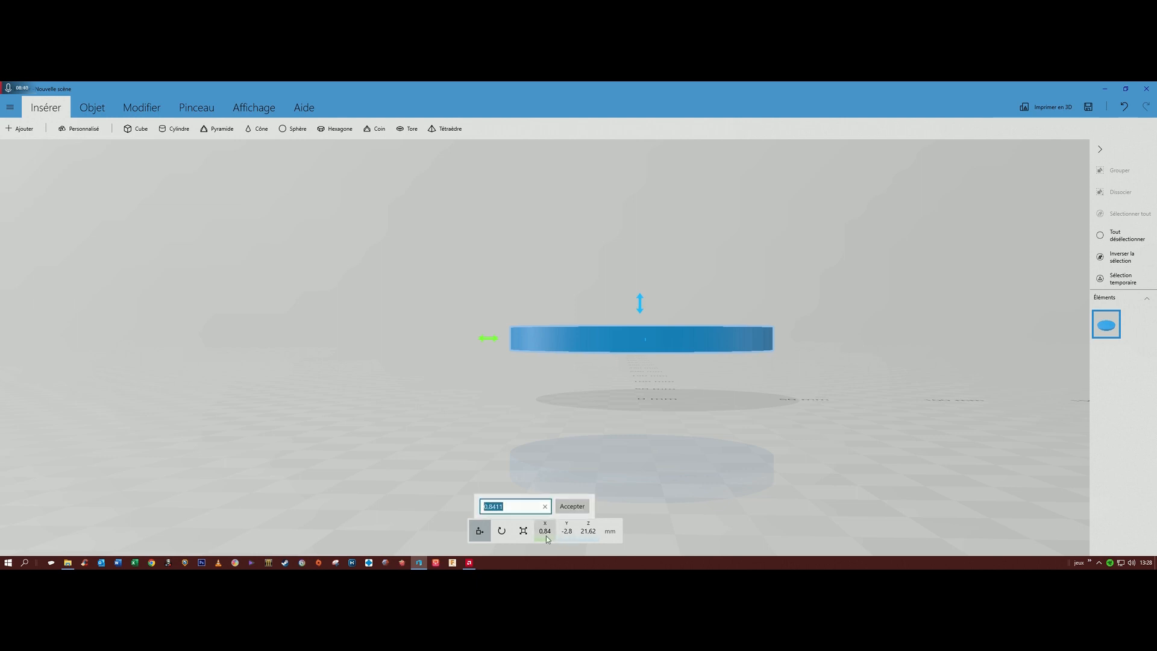
type("0")
key("Return")
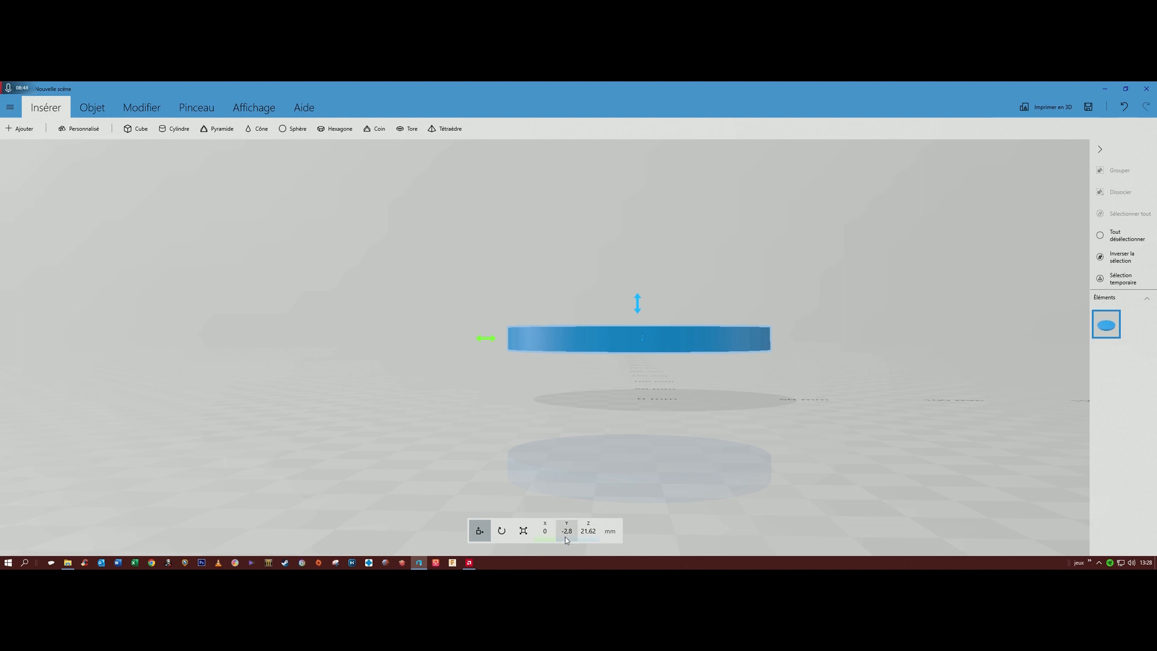
- Try setting the disc's Z position to 0 mm, and inspect it from above, below and the side
left_click(589, 532)
type("0")
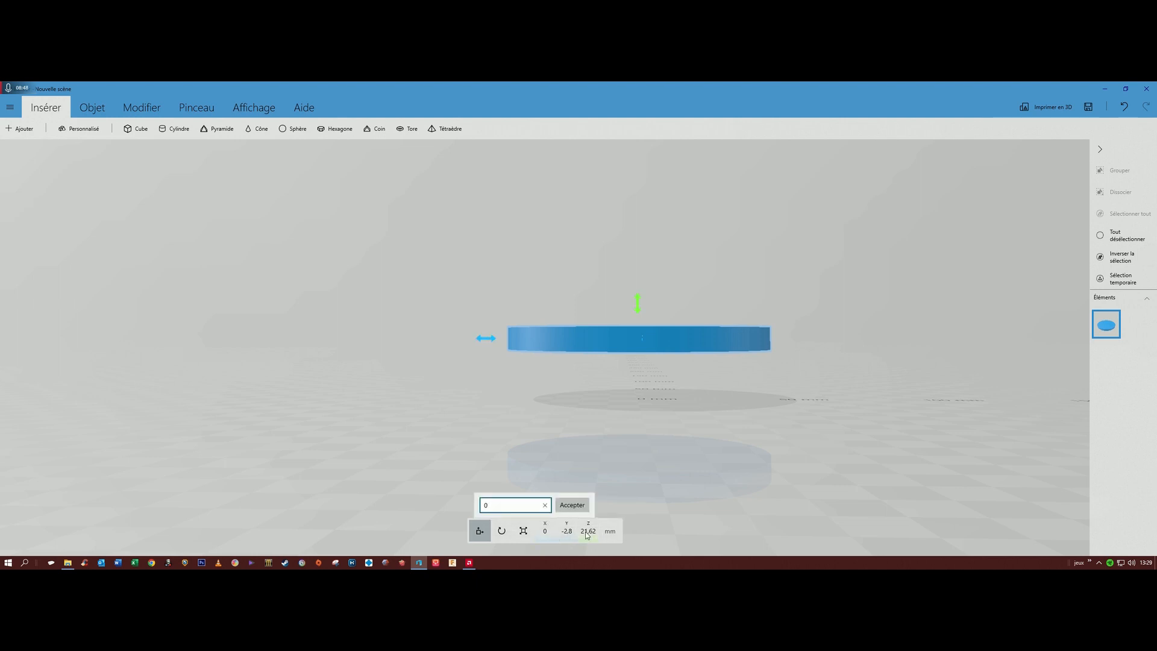
key("Return")
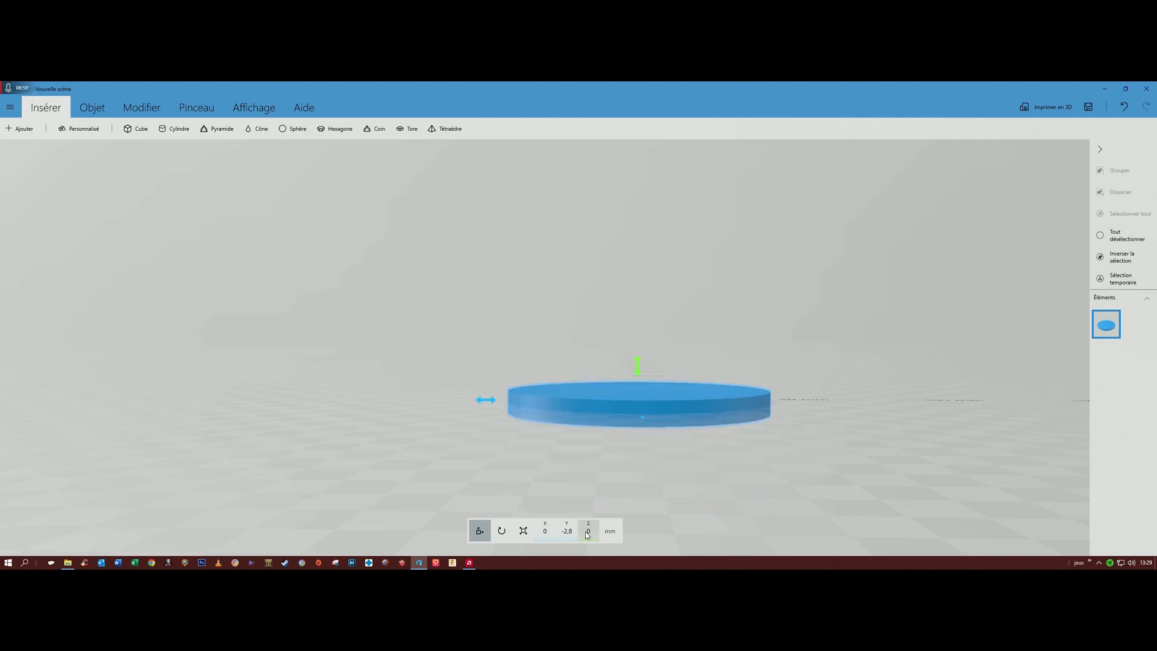
right_click_drag(689, 478, 862, 334)
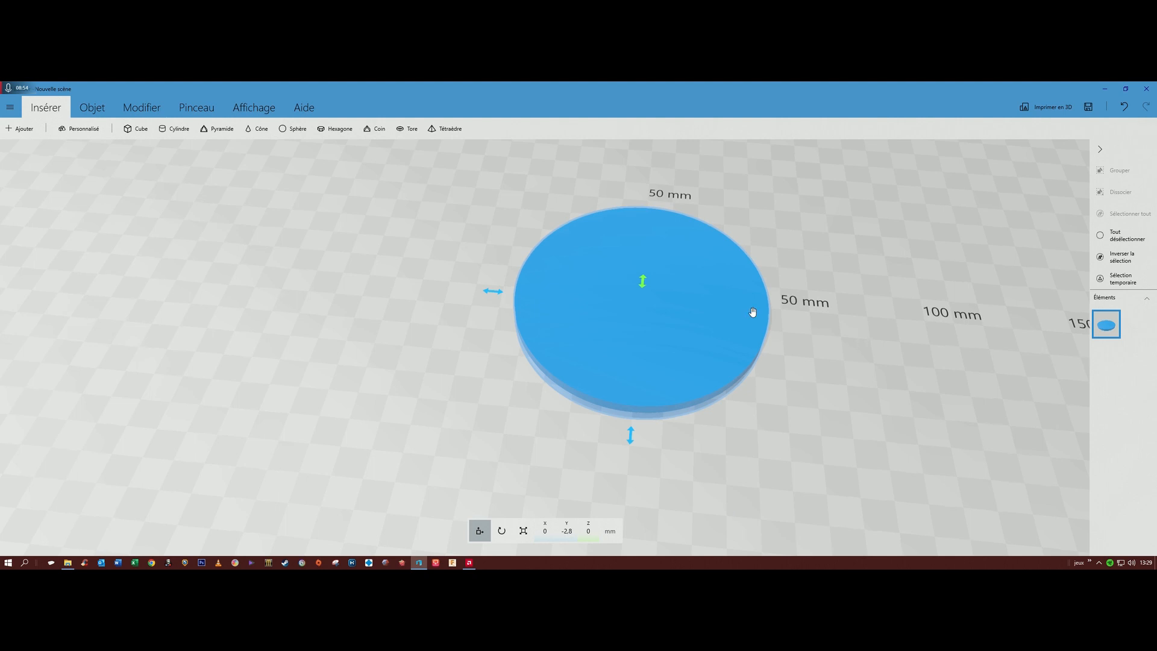
right_click_drag(720, 525, 706, 301)
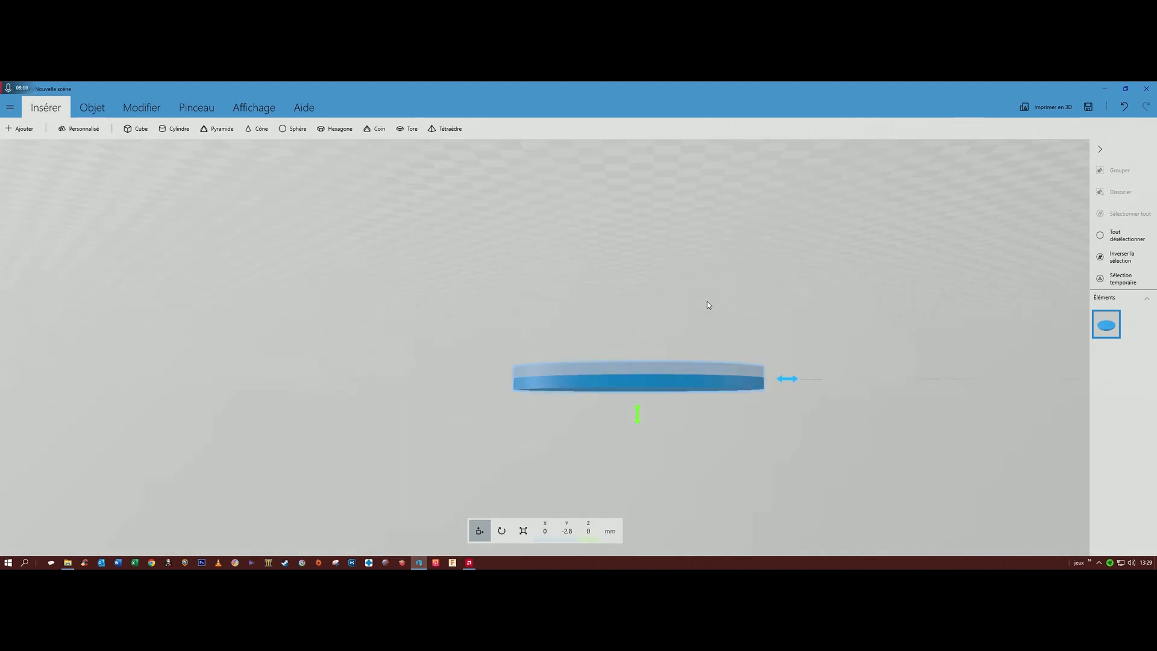
mouse_move(846, 412)
right_mouse_down()
mouse_move(839, 439)
mouse_move(834, 426)
right_mouse_up()
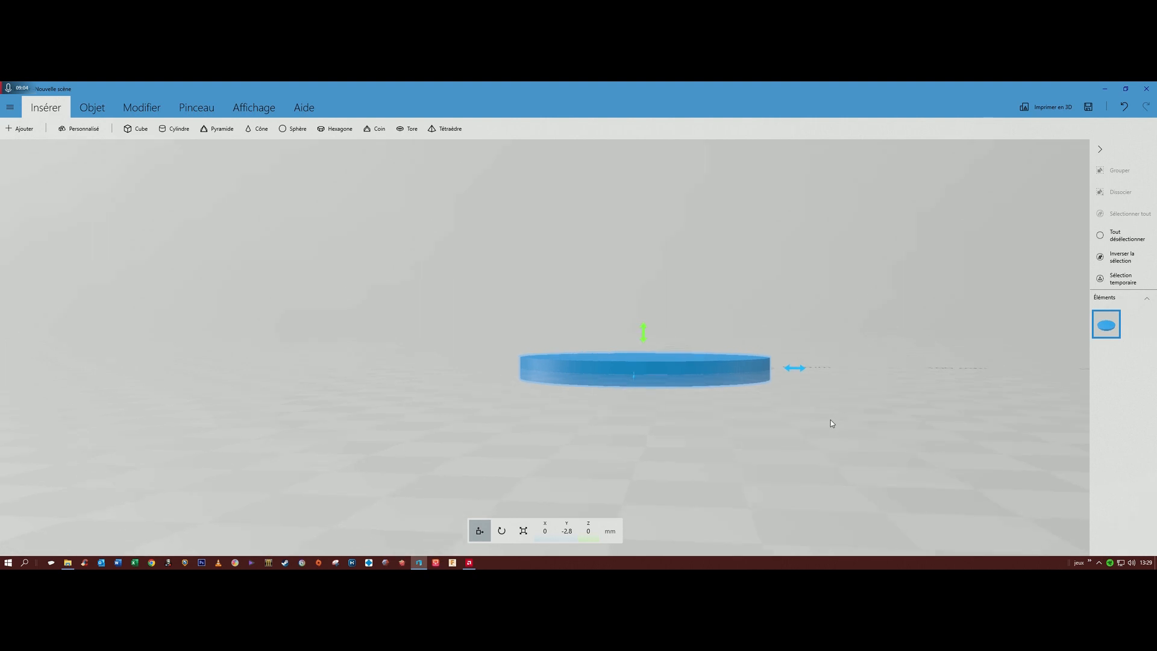
- Set the disc's Z position to 4 mm, half its thickness, so its underside rests on the build plate
left_click(524, 534)
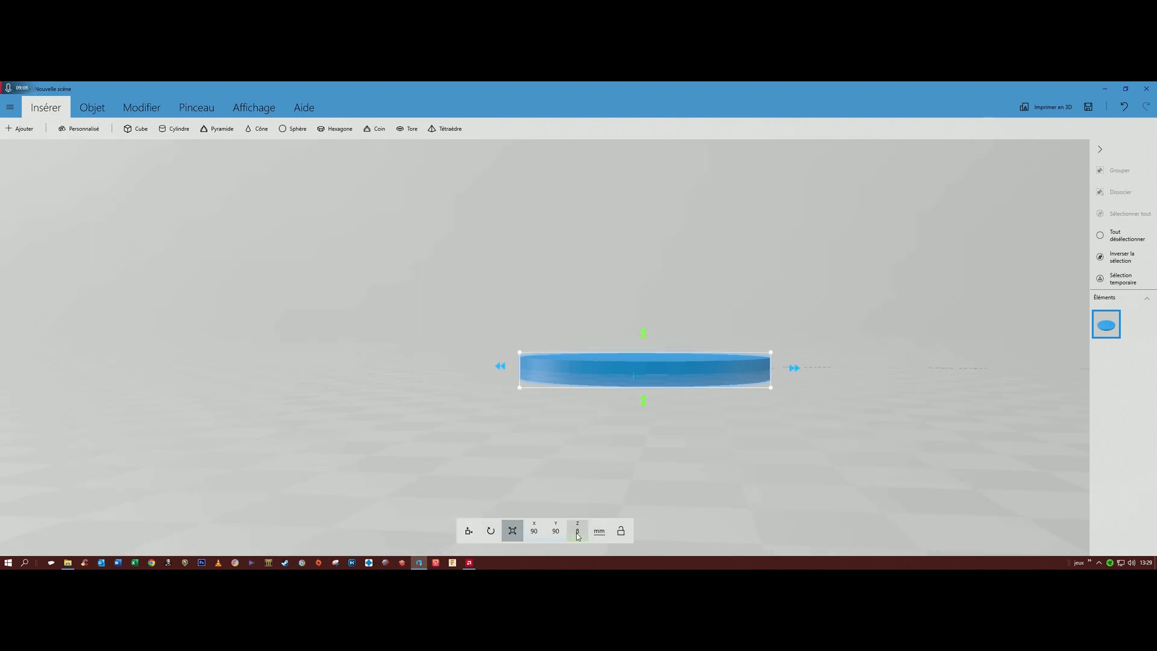
left_click(468, 531)
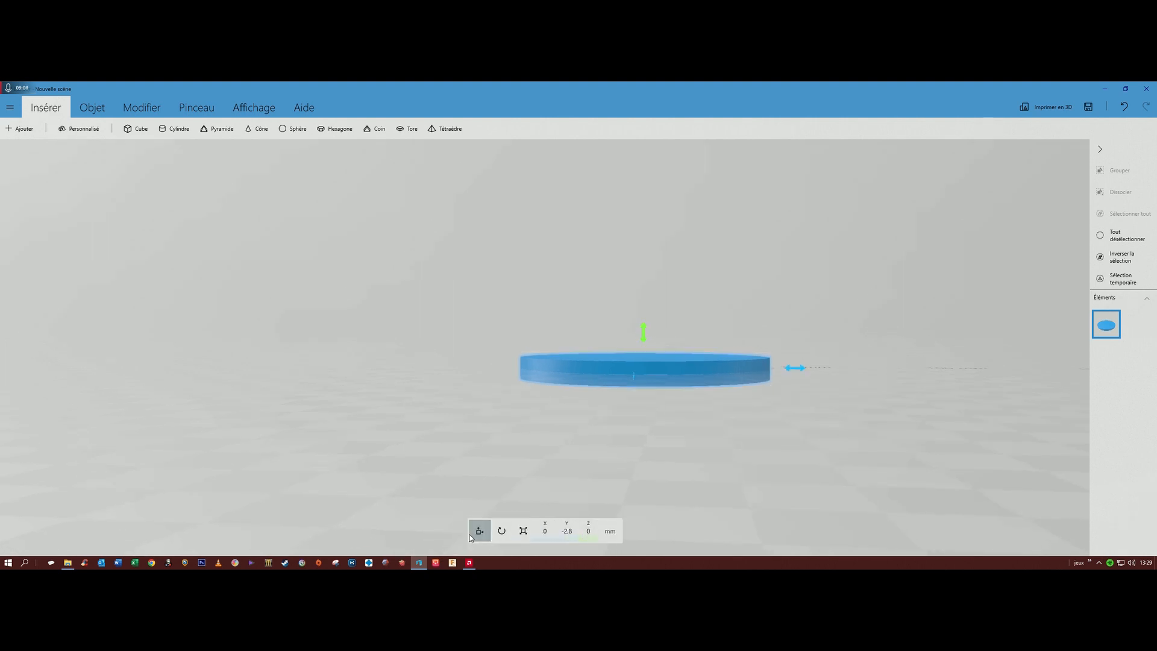
left_click(589, 532)
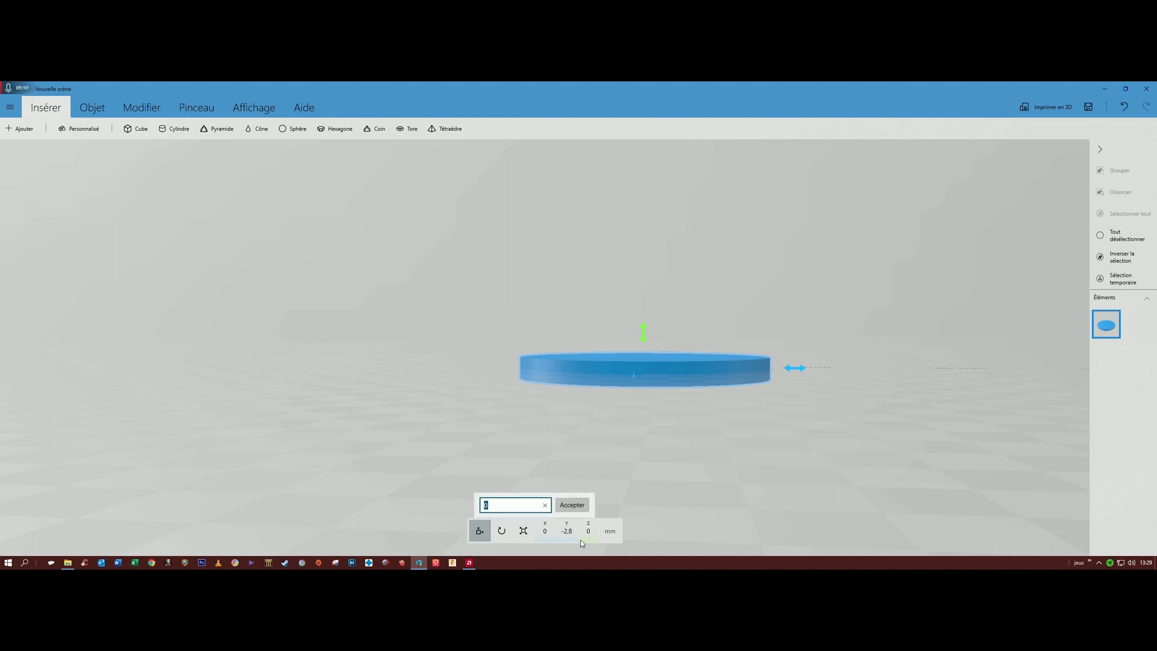
type("4")
key("Return")
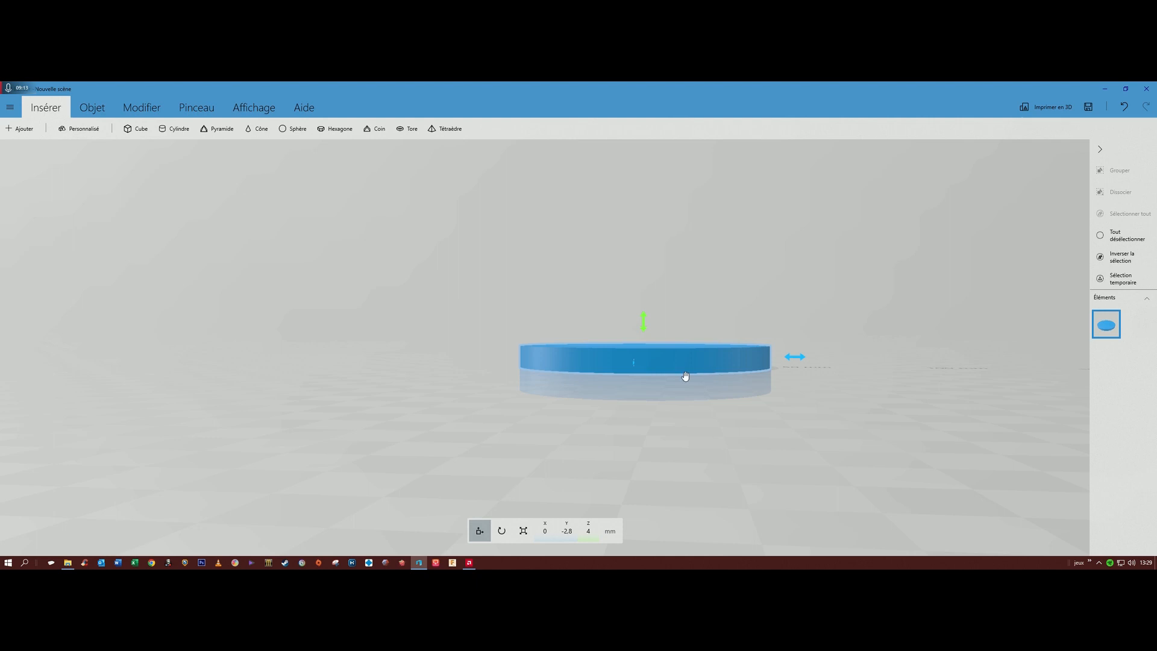
- Try raising the disc to about 6.3 mm in Z, and return it to 4 mm
mouse_move(645, 320)
left_mouse_down()
mouse_move(645, 279)
mouse_move(640, 315)
left_mouse_up()
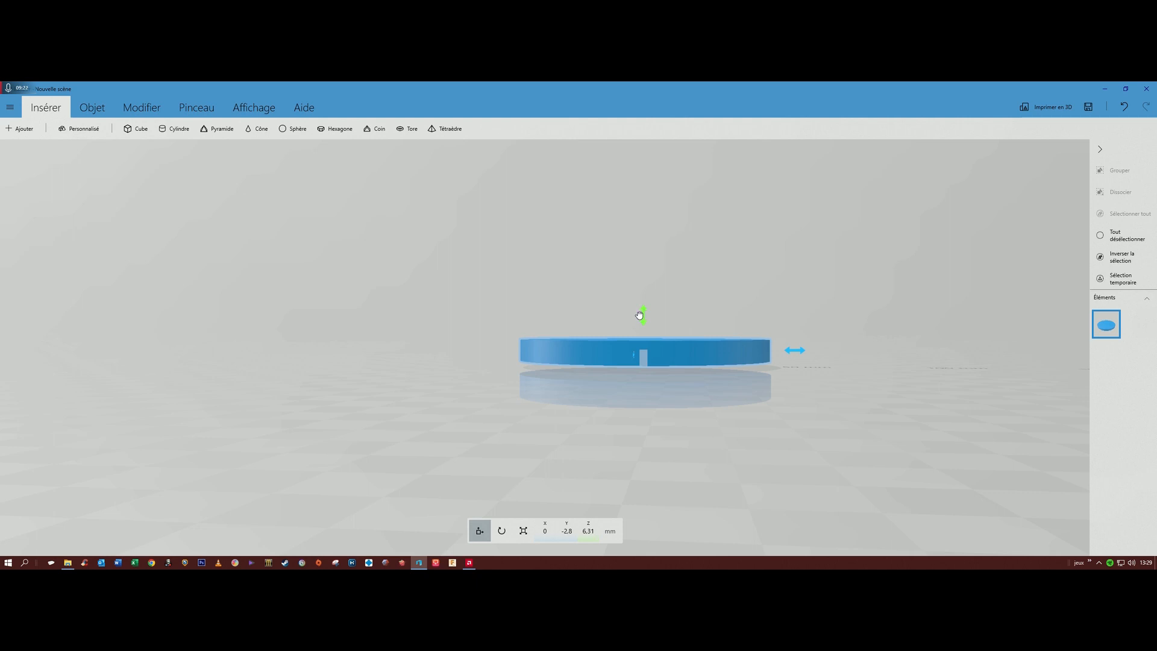
mouse_move(639, 315)
left_mouse_down()
mouse_move(628, 330)
mouse_move(622, 310)
mouse_move(620, 324)
mouse_move(609, 315)
left_mouse_up()
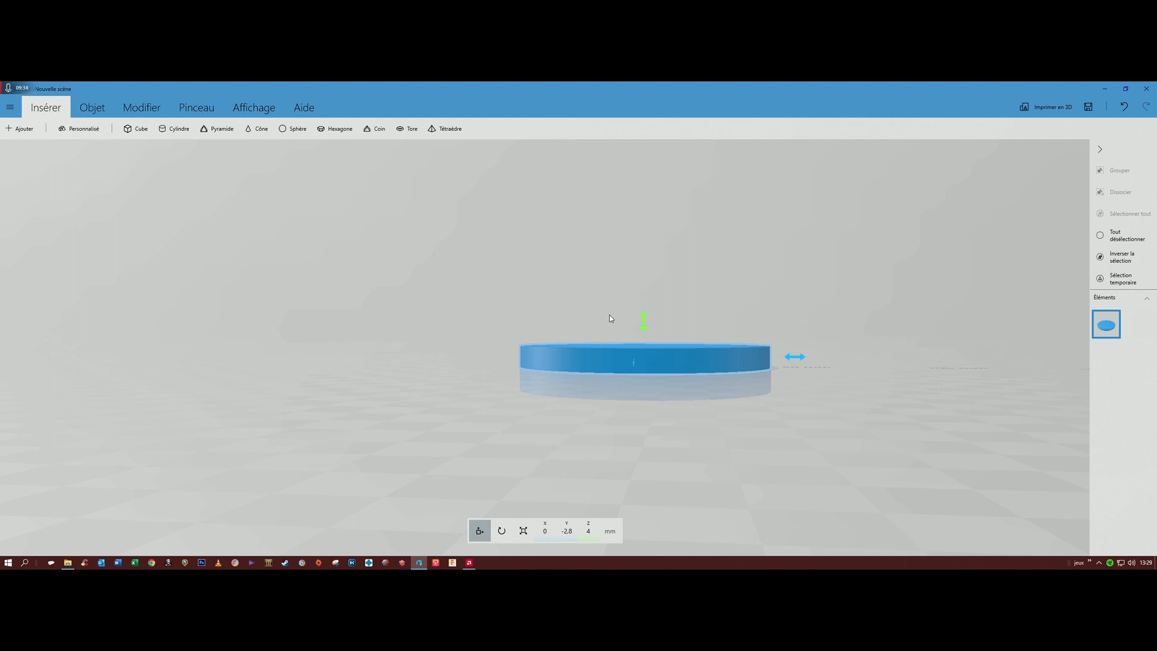
left_click_drag(459, 356, 513, 442)
left_click_drag(475, 290, 460, 235)
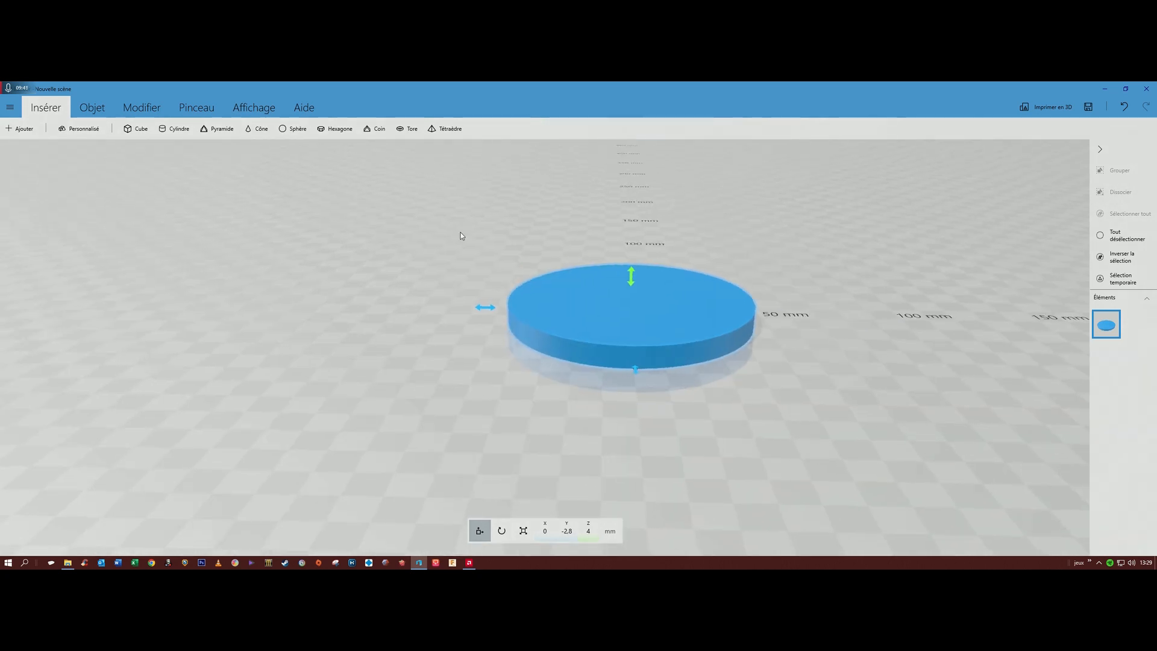
- Duplicate the disc and move the copy along X onto the original, to X position 0 mm
left_click(523, 530)
left_click_drag(405, 351, 462, 408)
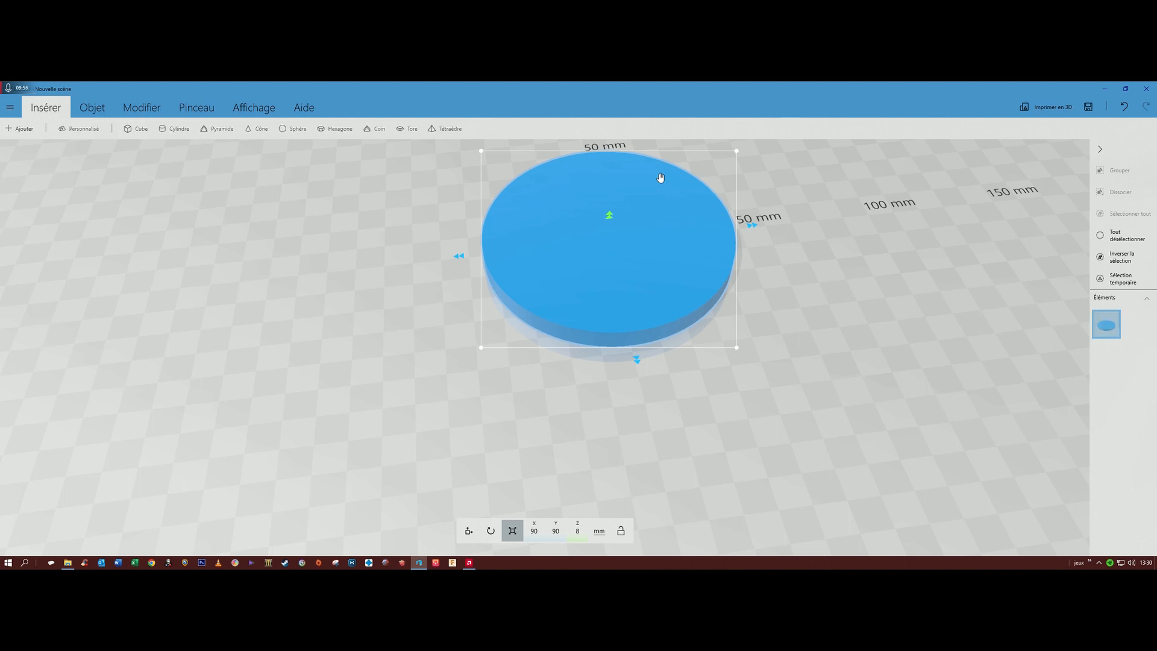
key("ctrl+d")
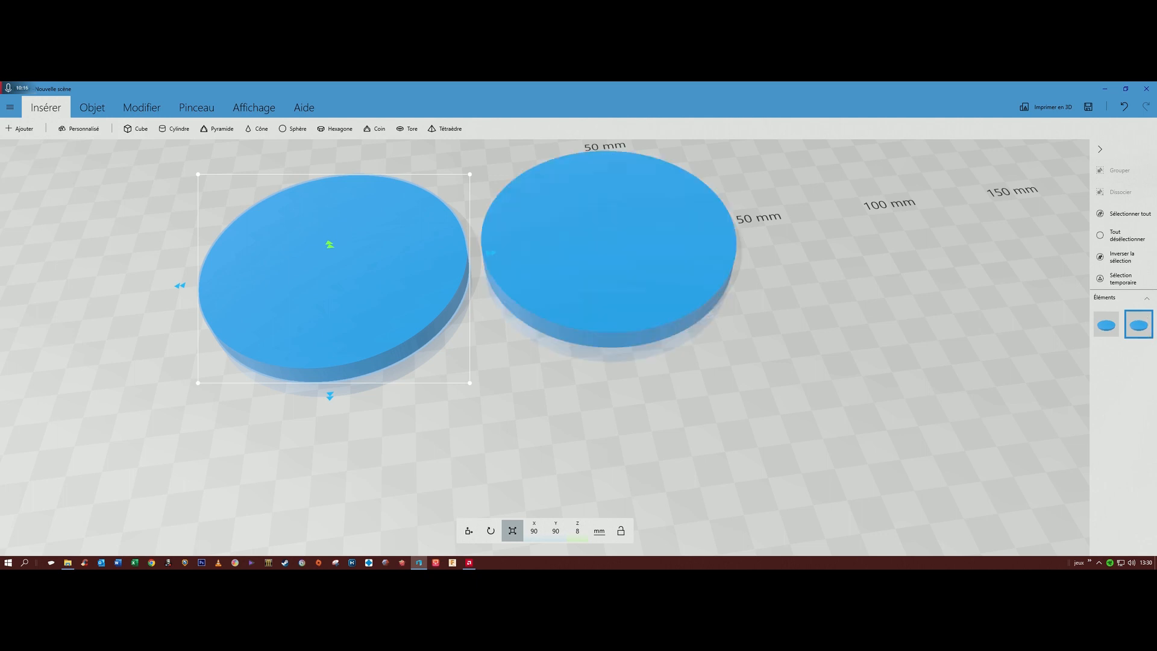
left_click(469, 530)
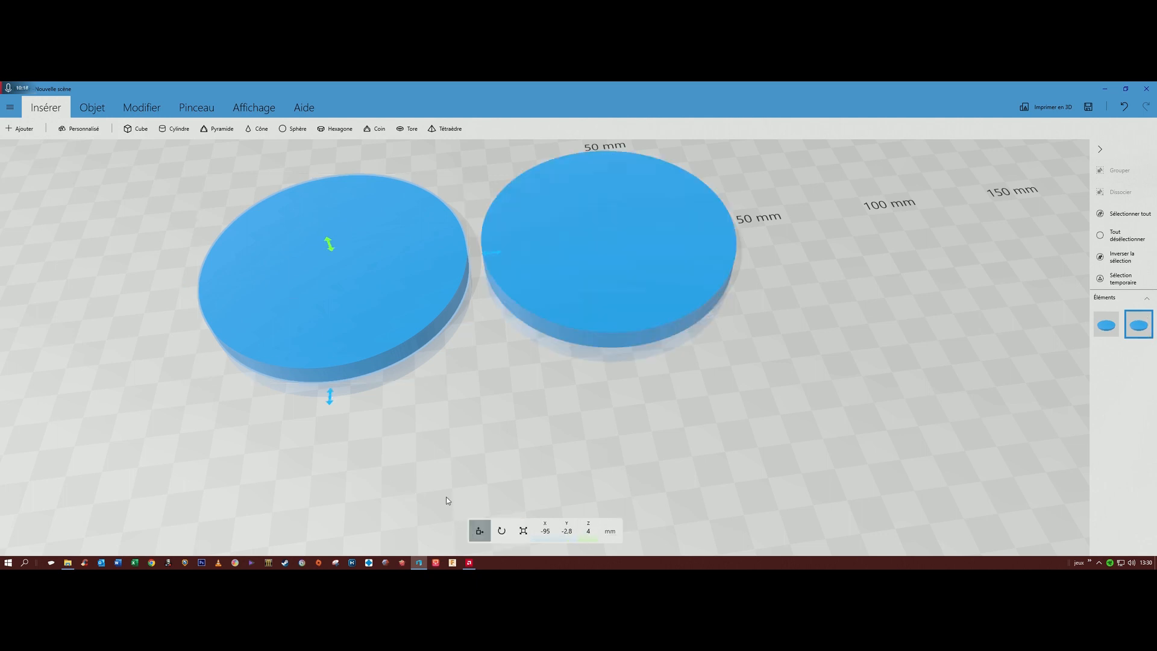
left_click_drag(348, 239, 618, 209)
- Set the duplicated disc's X and Y sizes to 85 mm each
right_click_drag(684, 430, 602, 468)
scroll(738, 342, "up", 1)
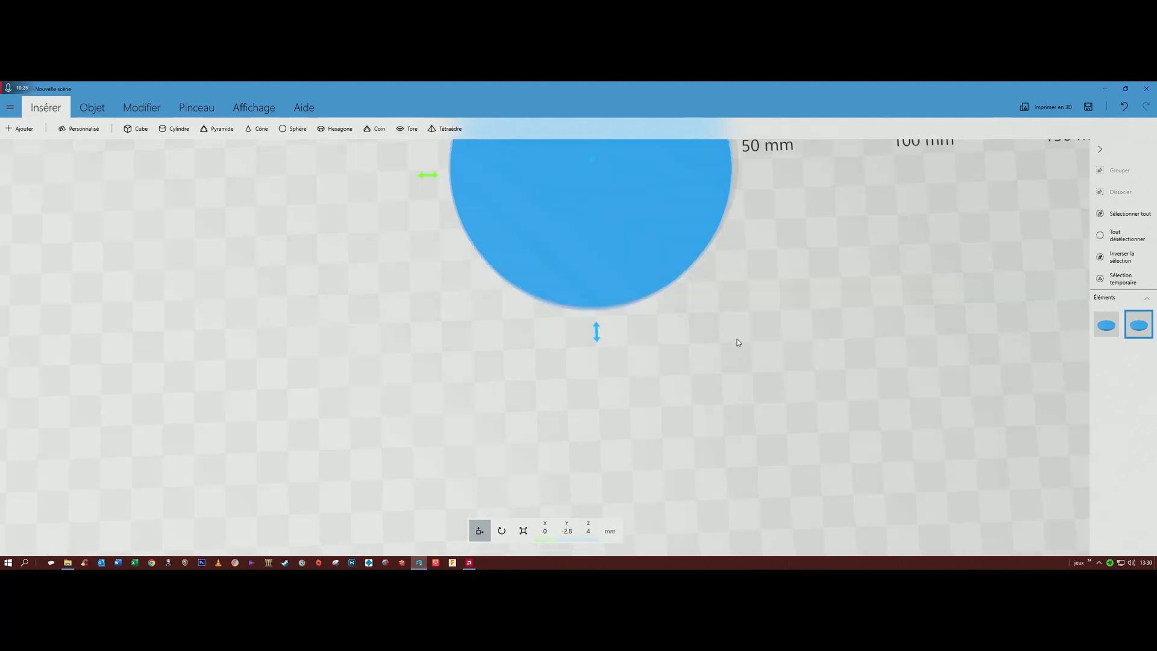
middle_click_drag(782, 343, 779, 529)
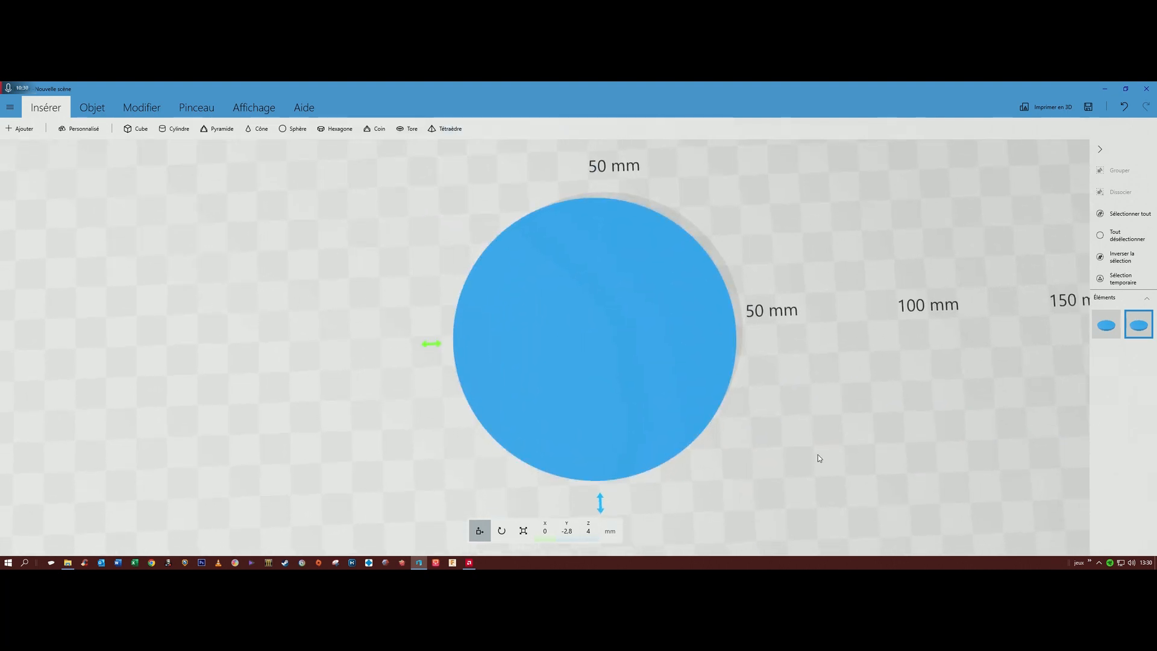
right_click_drag(832, 431, 818, 288)
left_click_drag(808, 235, 821, 428)
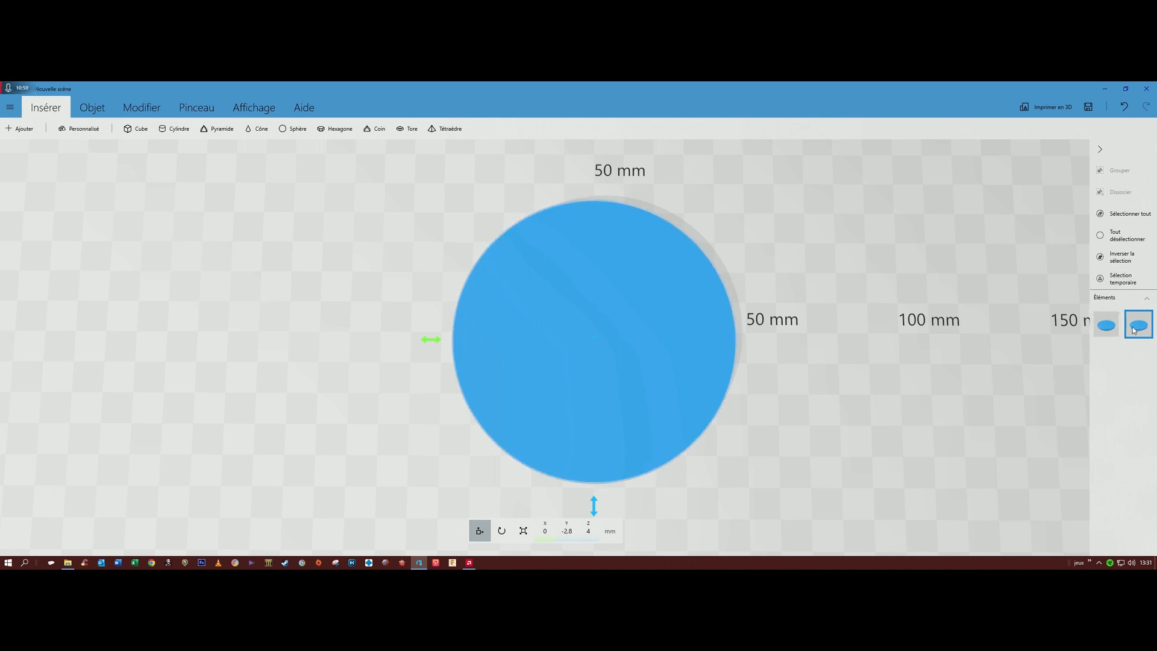
left_click(523, 530)
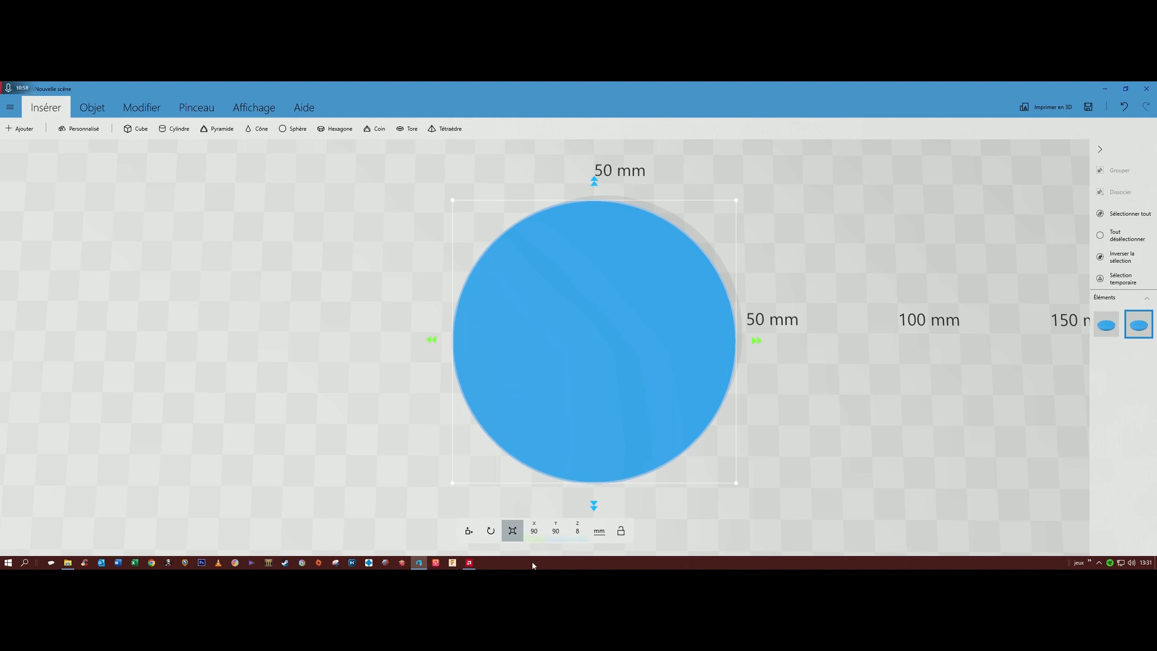
type("85")
key("Return")
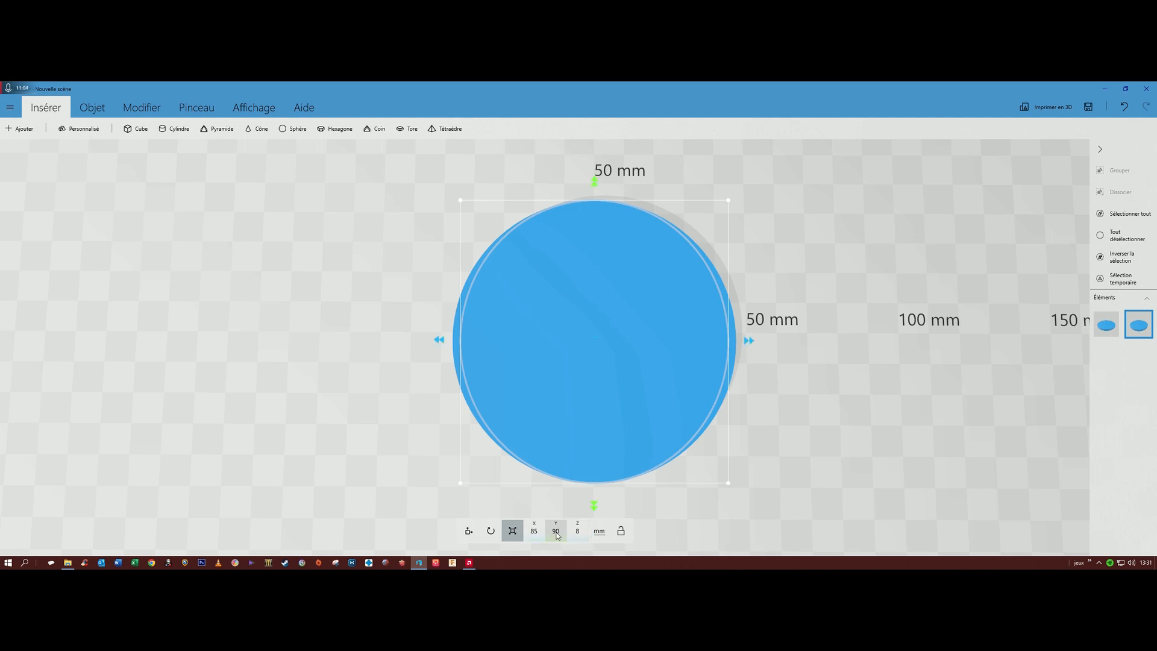
left_click(555, 531)
type("85")
key("Return")
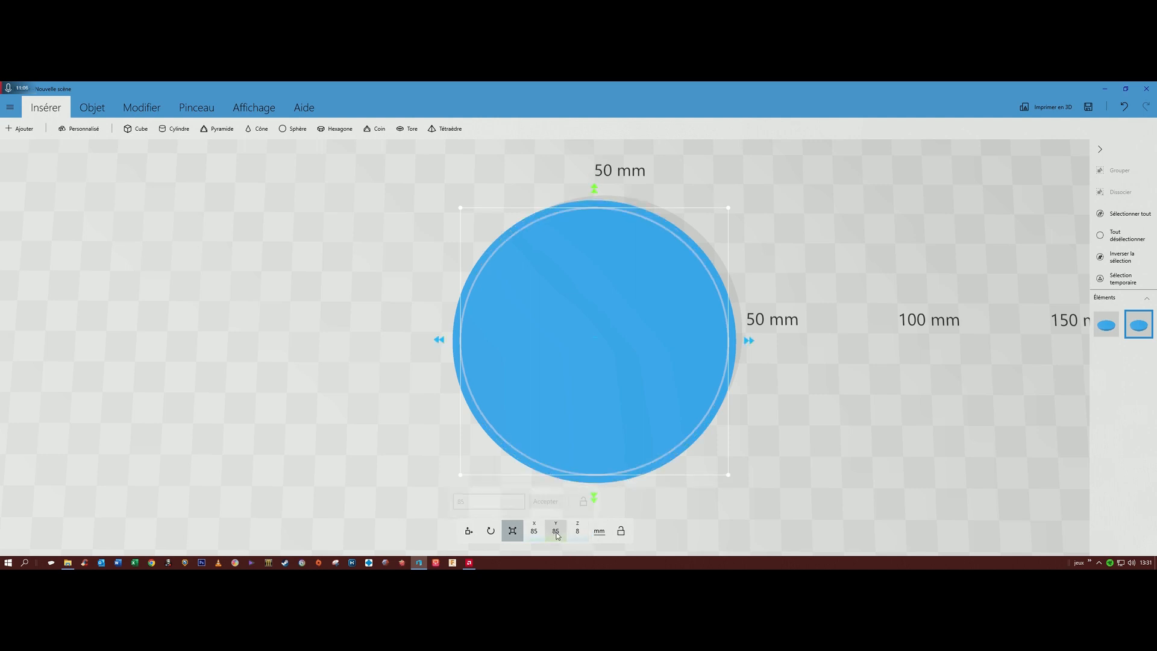
- Try raising the 85 mm disc to about 15.4 mm in Z, and return it to 4 mm
right_click_drag(339, 469, 423, 470)
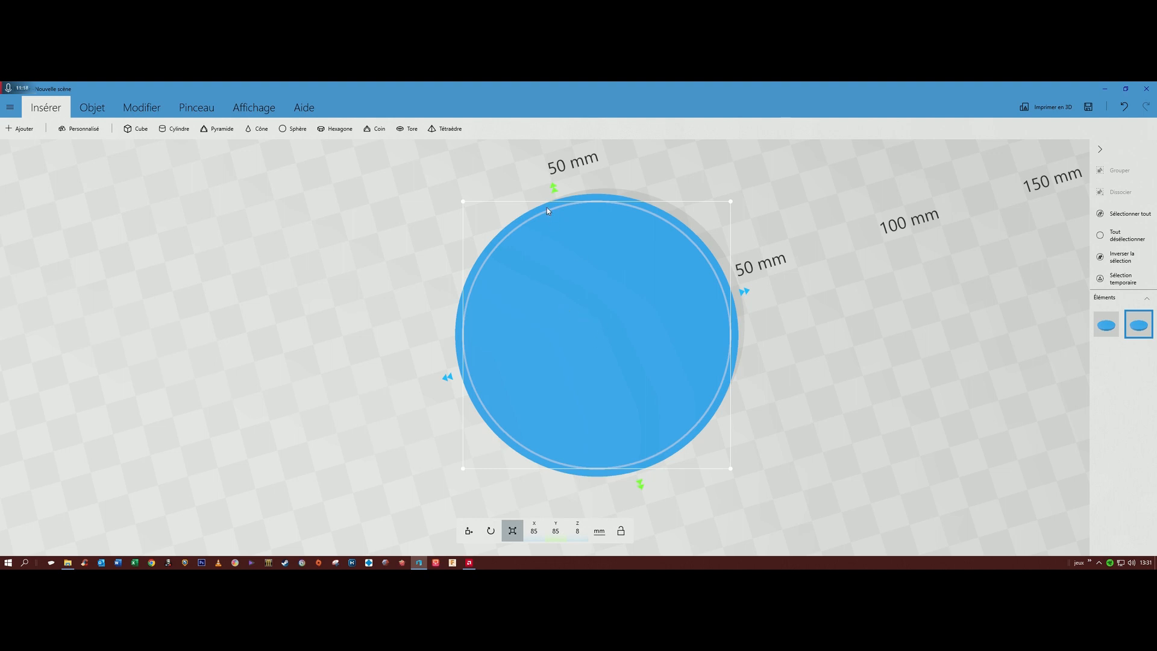
left_click_drag(723, 529, 654, 356)
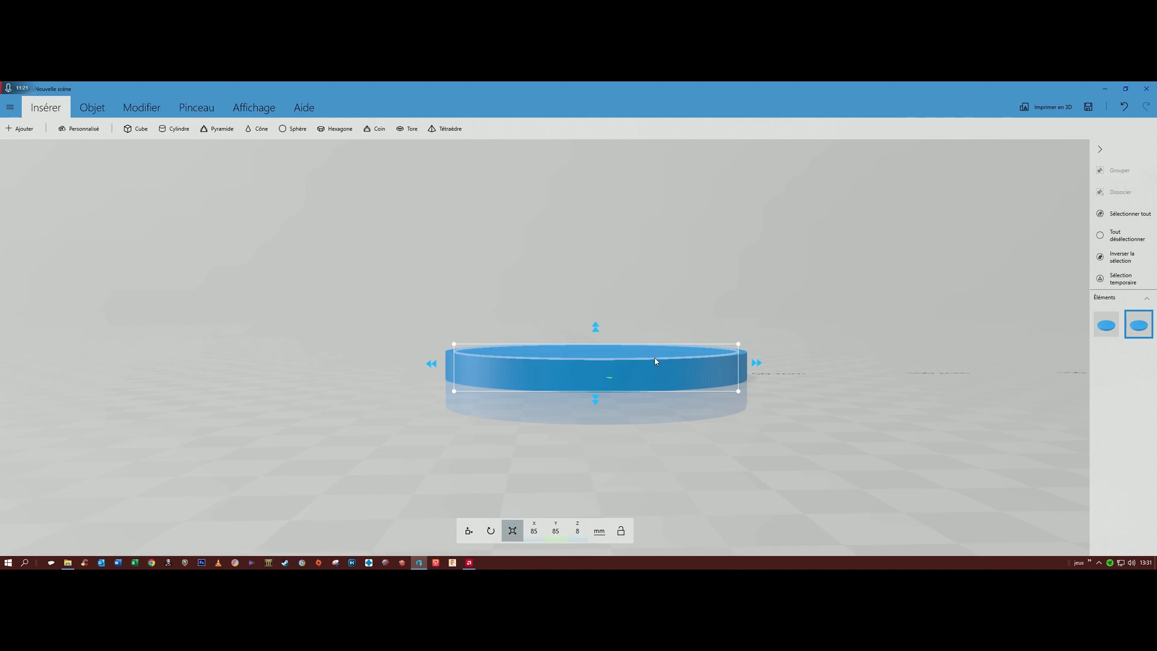
left_click(469, 531)
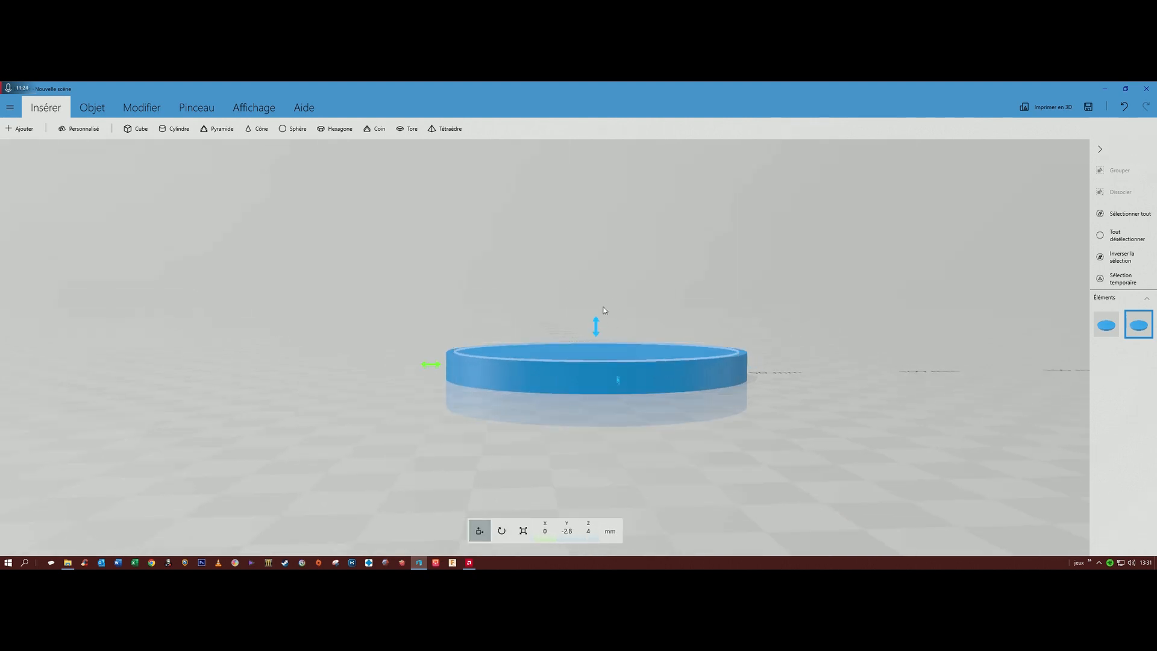
left_click_drag(596, 322, 587, 287)
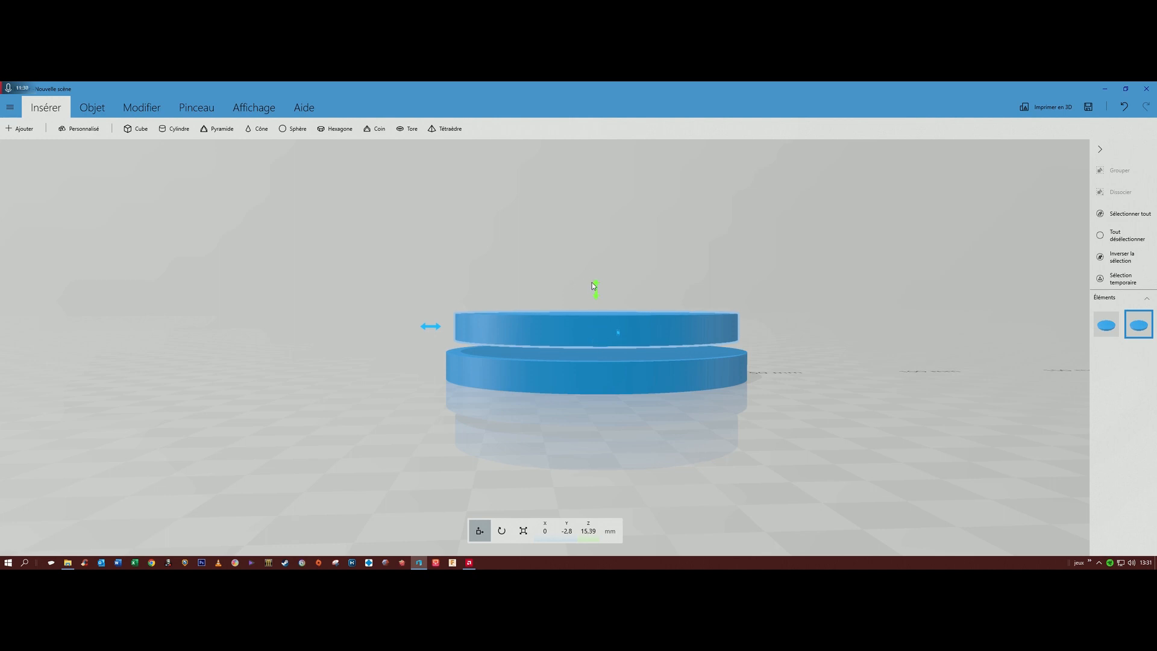
left_click_drag(596, 284, 581, 328)
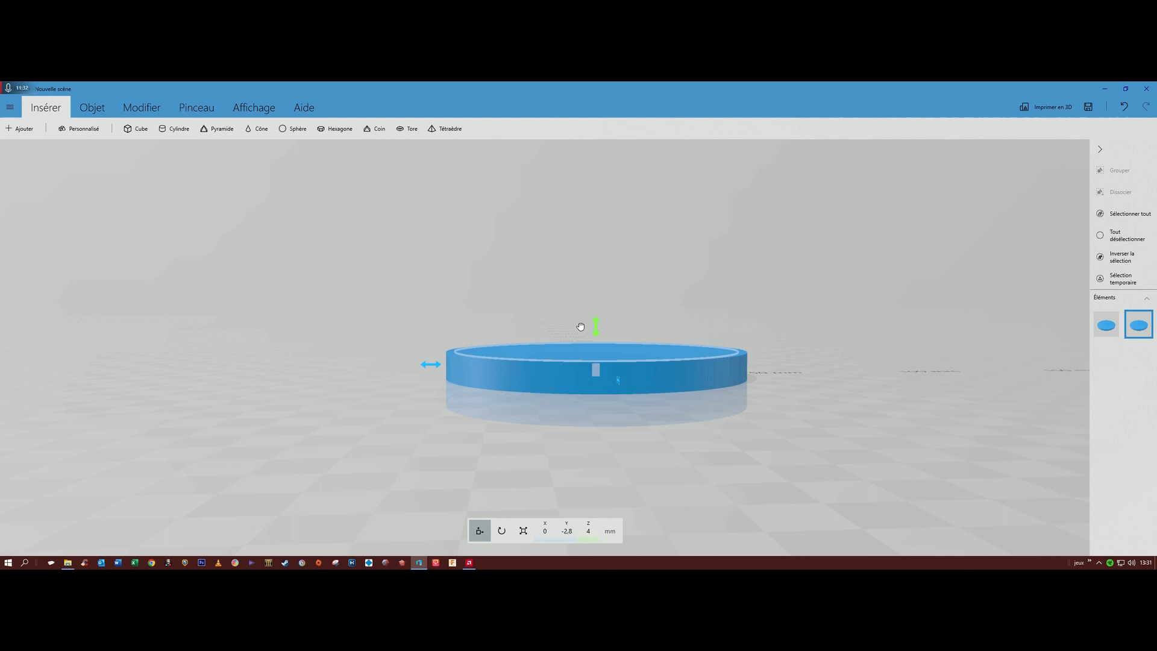
- Raise the 85 mm disc to 8 mm in Z and check its overlap with the larger disc in X-ray view
right_click_drag(465, 482, 542, 482)
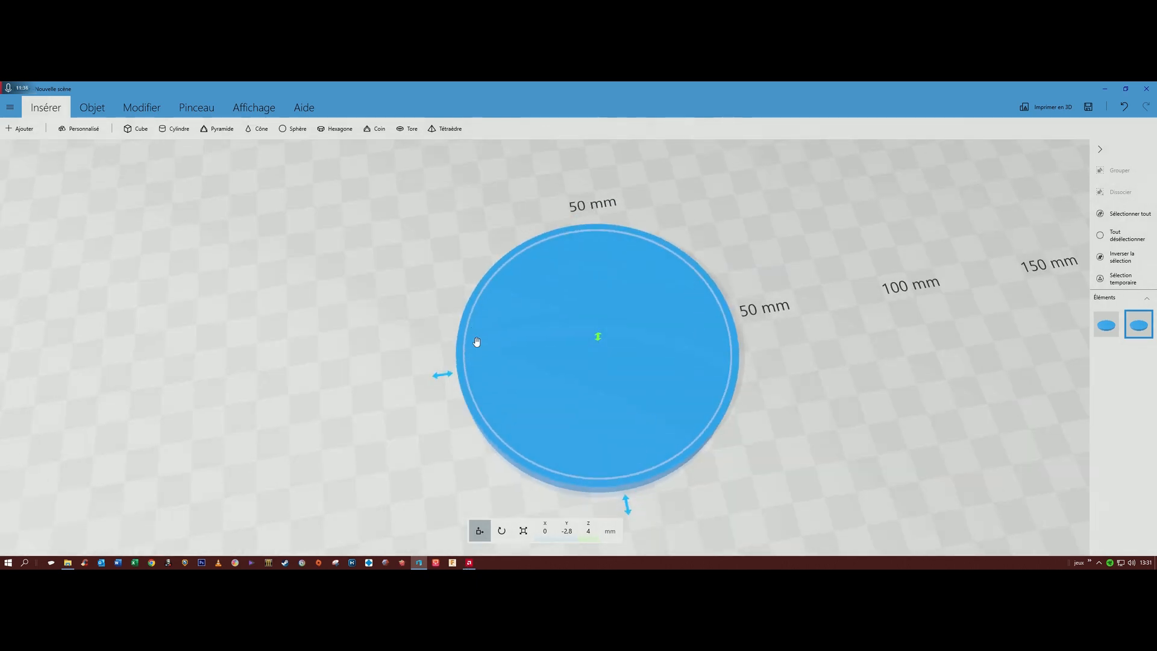
right_click_drag(779, 472, 740, 342)
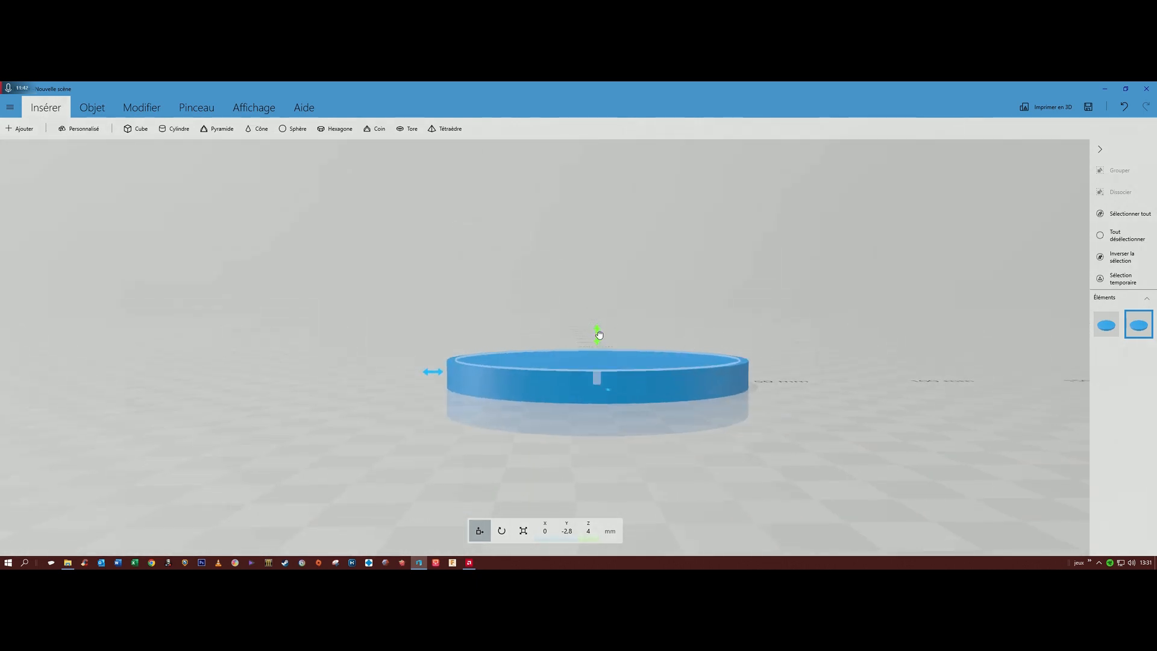
mouse_move(599, 334)
left_mouse_down()
mouse_move(607, 299)
mouse_move(608, 320)
left_mouse_up()
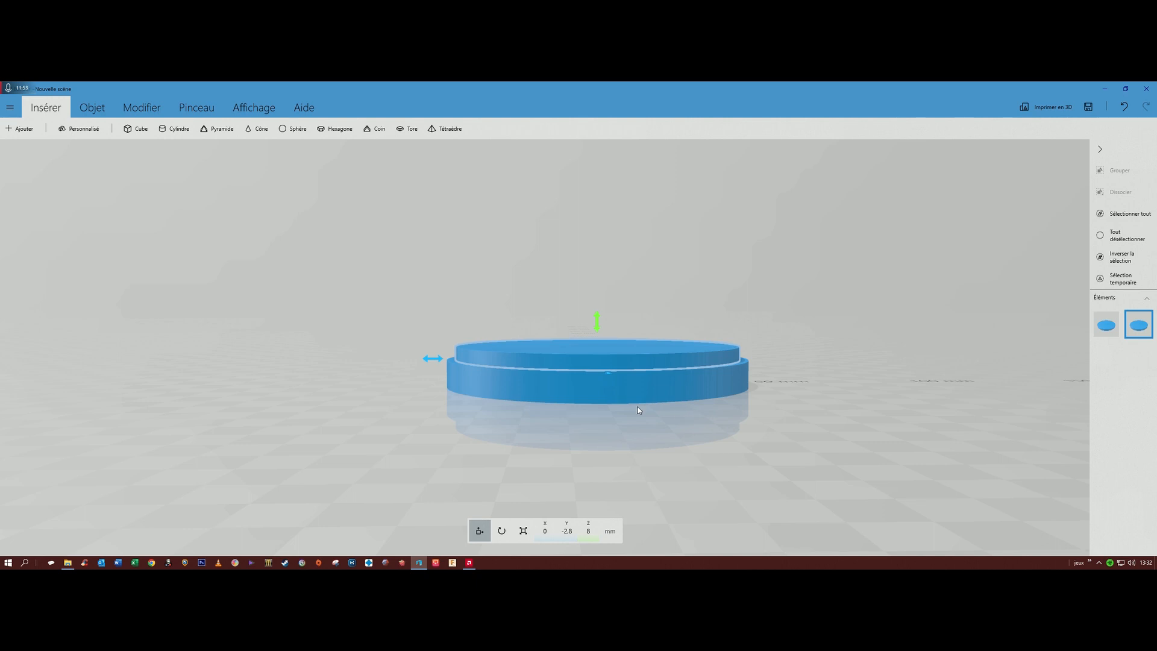
left_click(248, 109)
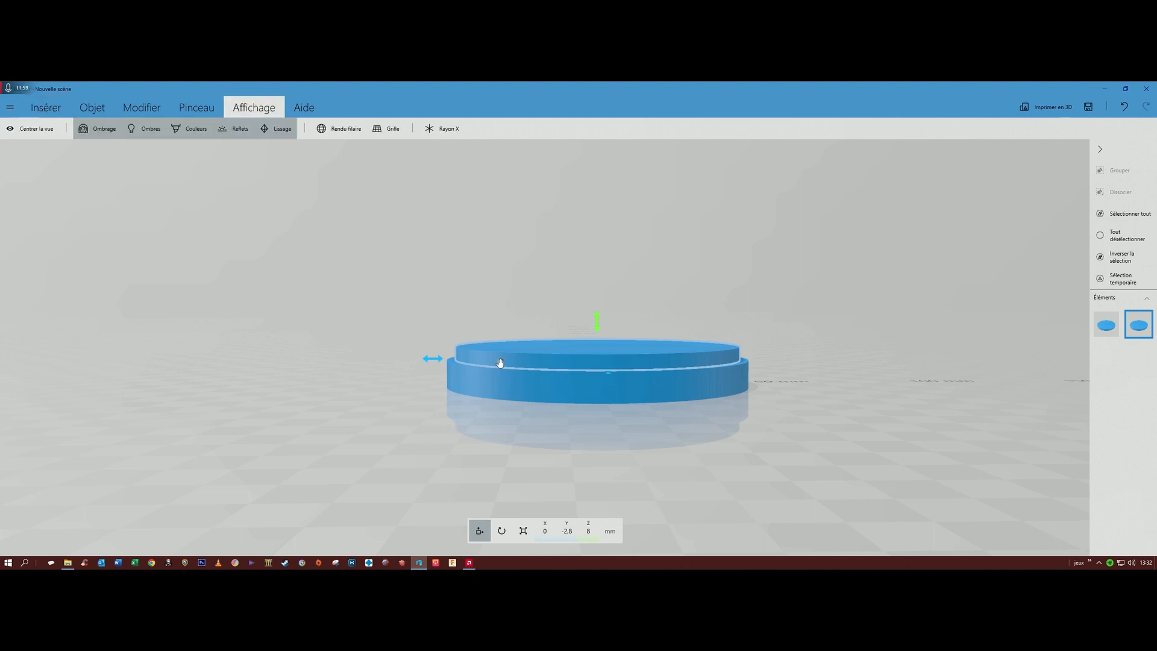
left_click(444, 129)
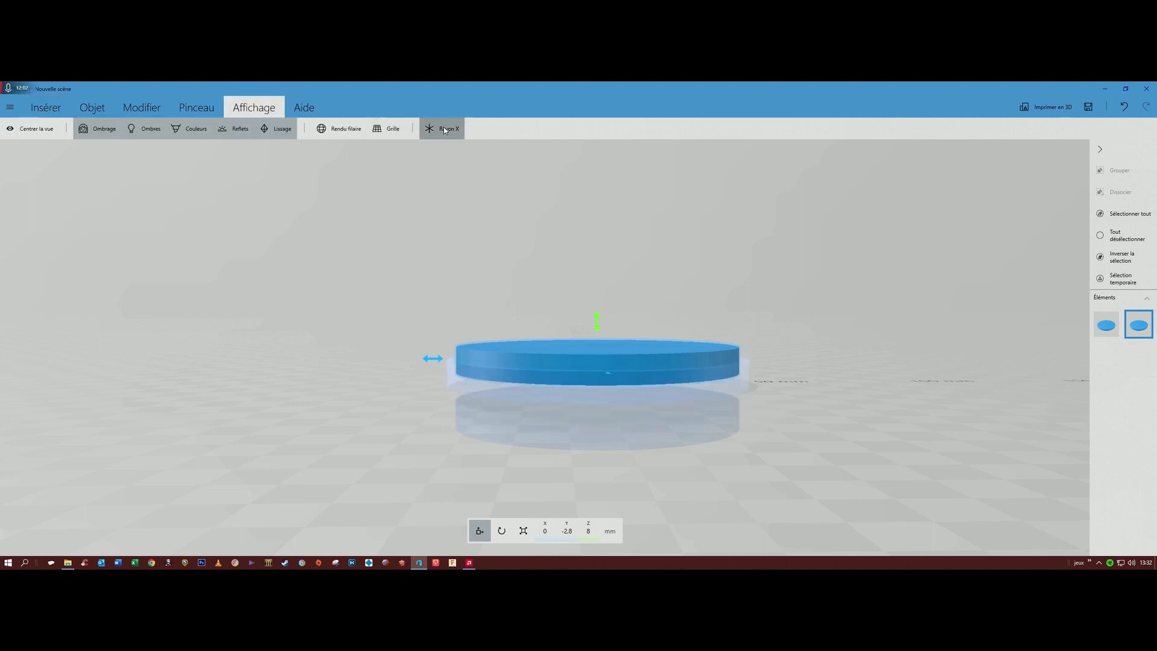
left_click(1104, 324)
mouse_move(641, 432)
left_mouse_down()
mouse_move(620, 418)
mouse_move(630, 425)
left_mouse_up()
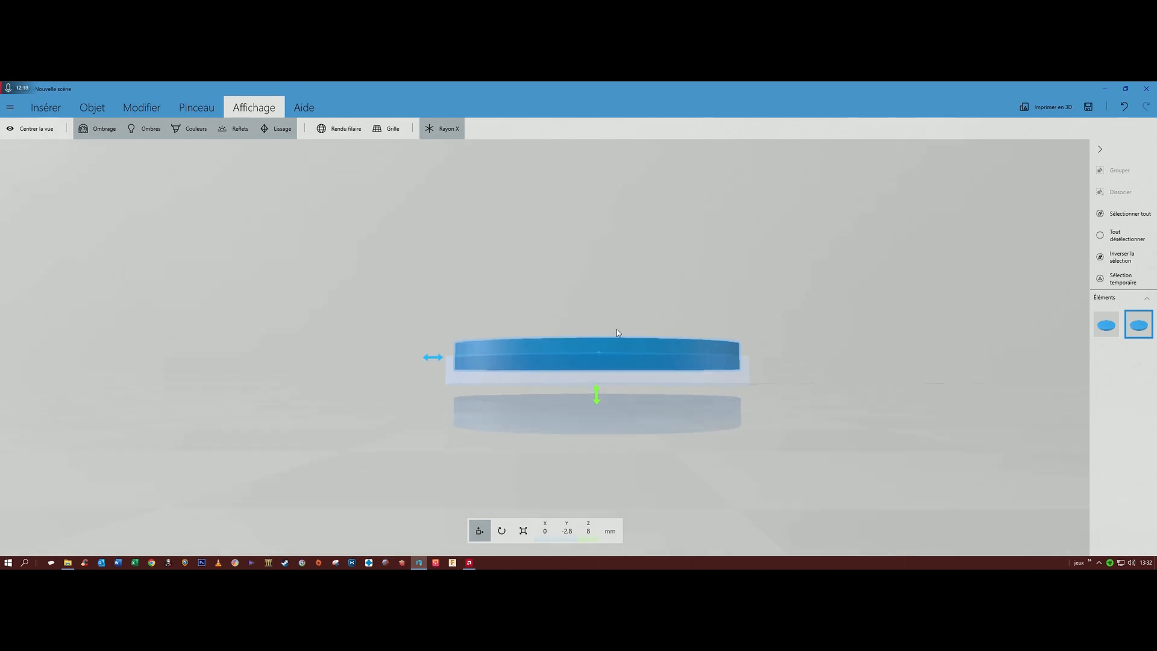
- Lower the 85 mm disc to about 6.4 mm in Z, turn off X-ray view, and return the disc to 4 mm
left_click_drag(597, 400, 593, 406)
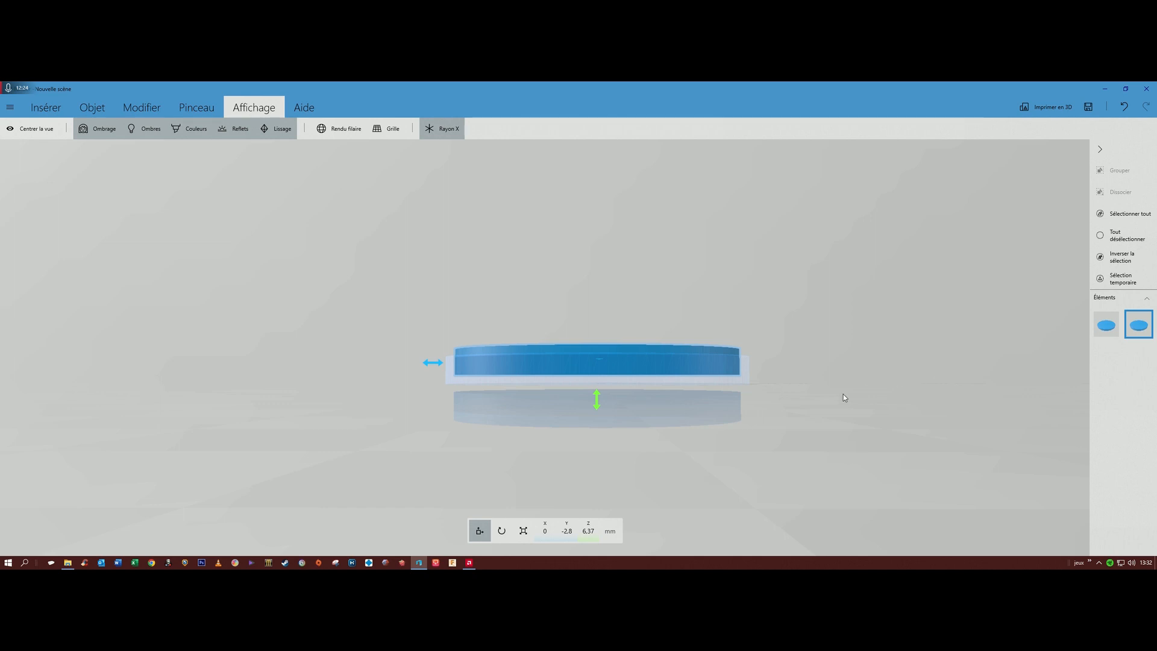
mouse_move(843, 375)
right_mouse_down()
mouse_move(870, 488)
mouse_move(843, 383)
right_mouse_up()
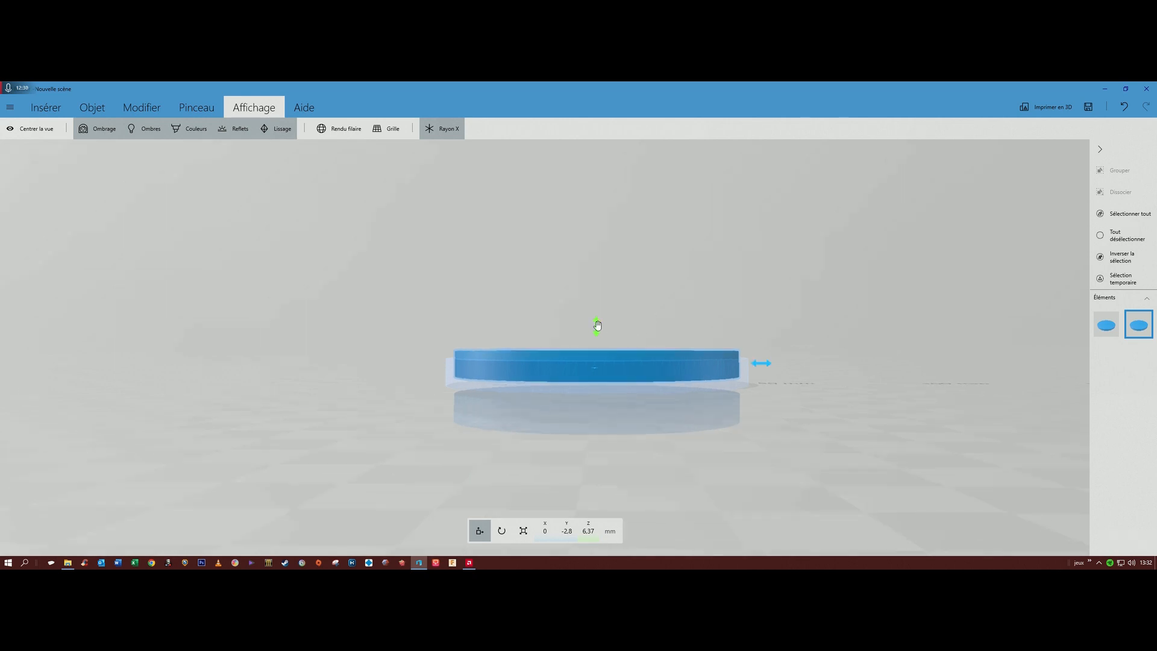
left_click(432, 129)
left_click_drag(595, 325, 597, 336)
left_click_drag(666, 433, 718, 552)
left_click_drag(801, 454, 736, 322)
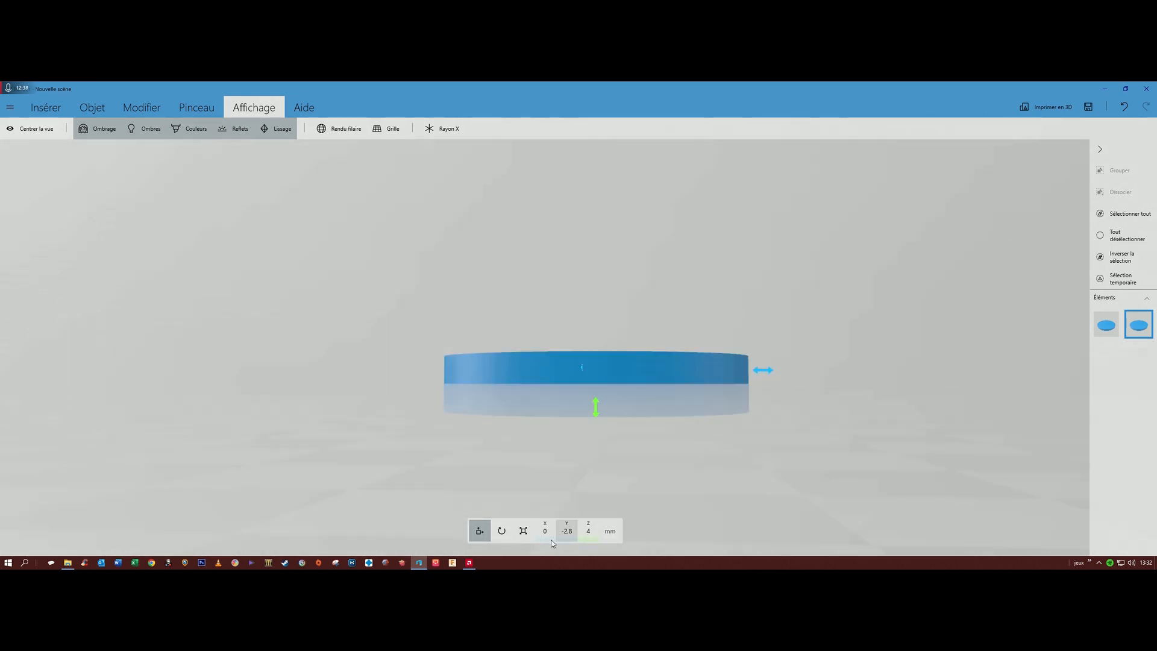
- Set the 85 mm disc's Z size to 6 mm
left_click(523, 531)
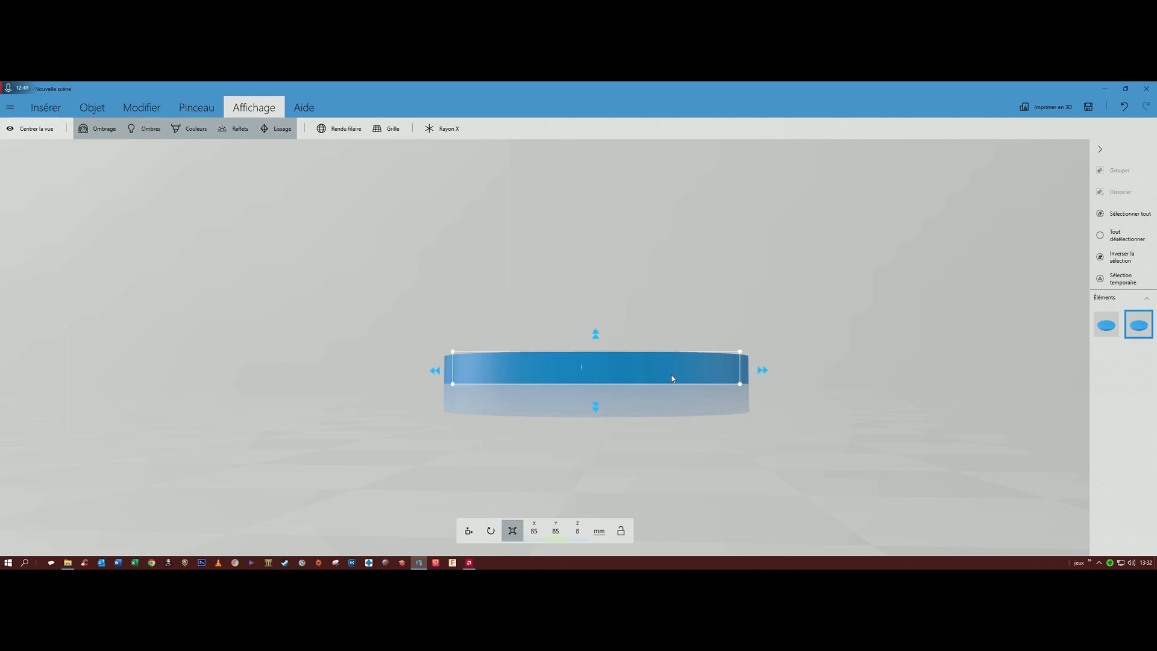
left_click_drag(817, 419, 704, 400)
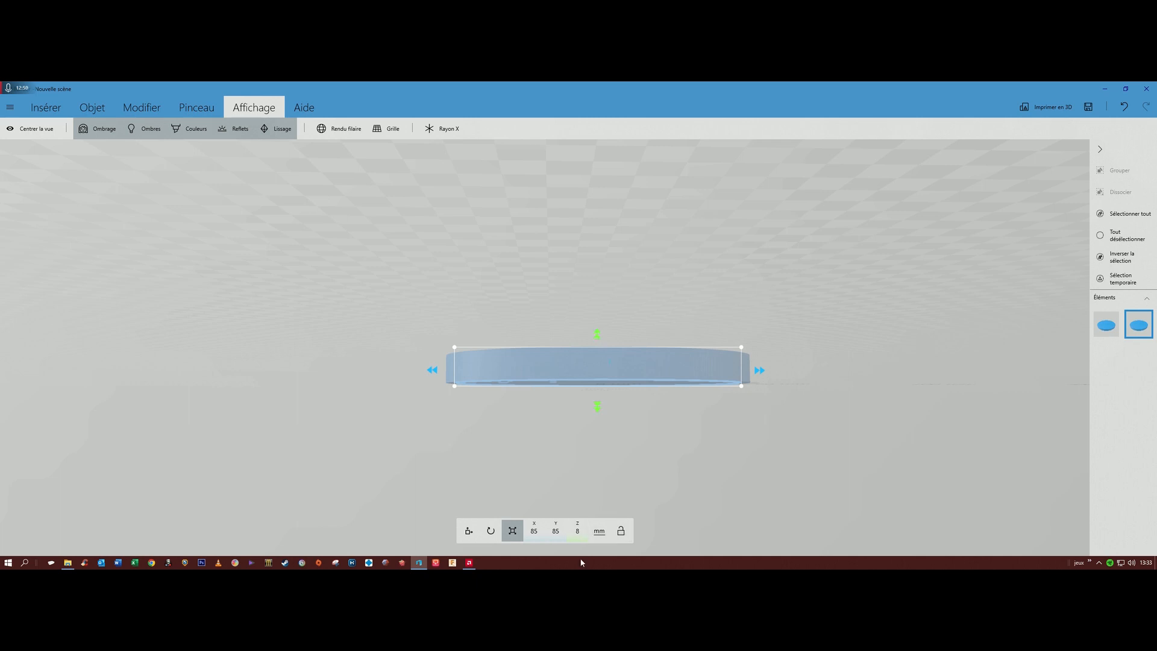
type("6")
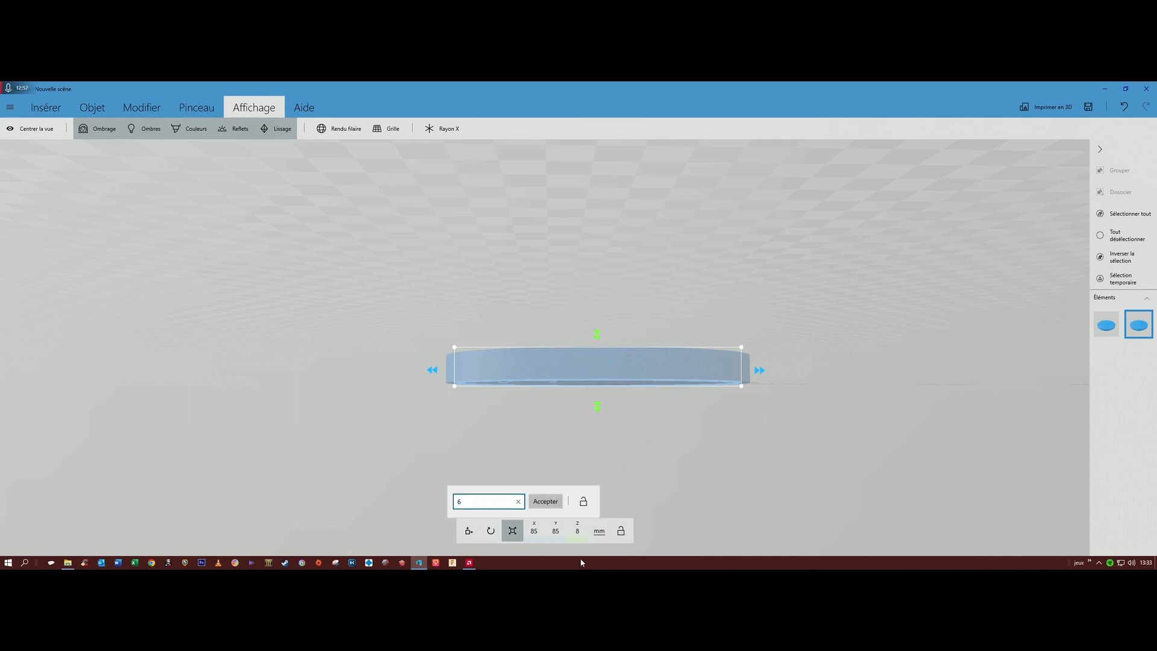
key("Return")
- Raise the 6 mm thick inner disc to Z position 5 mm
left_click_drag(702, 491, 726, 540)
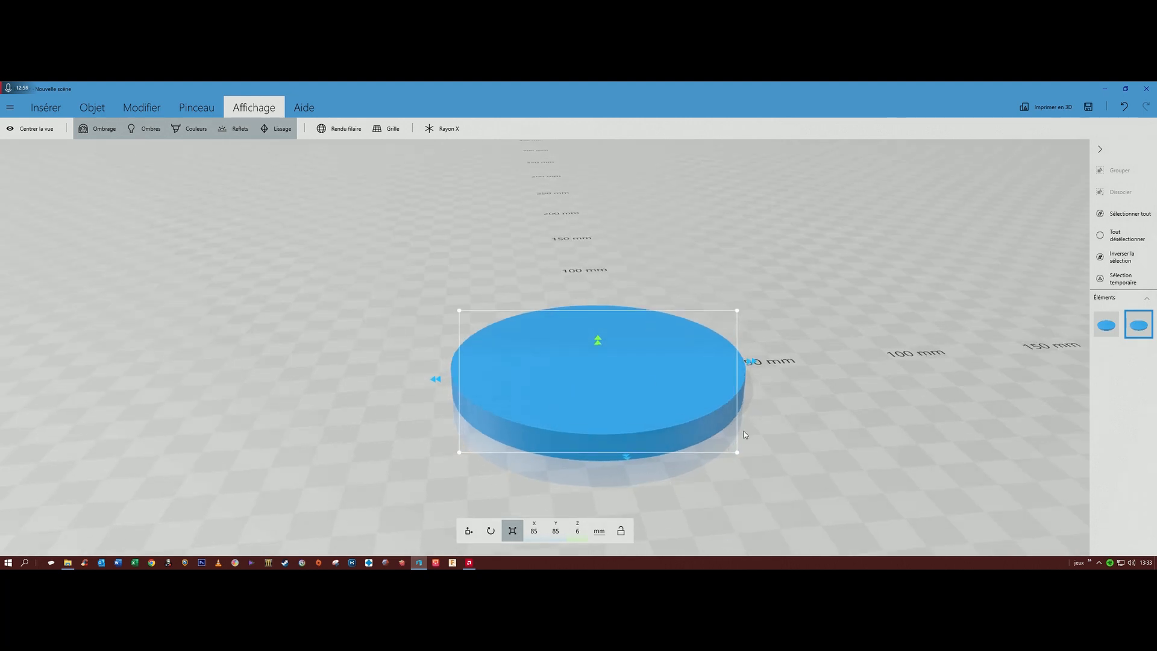
left_click(468, 532)
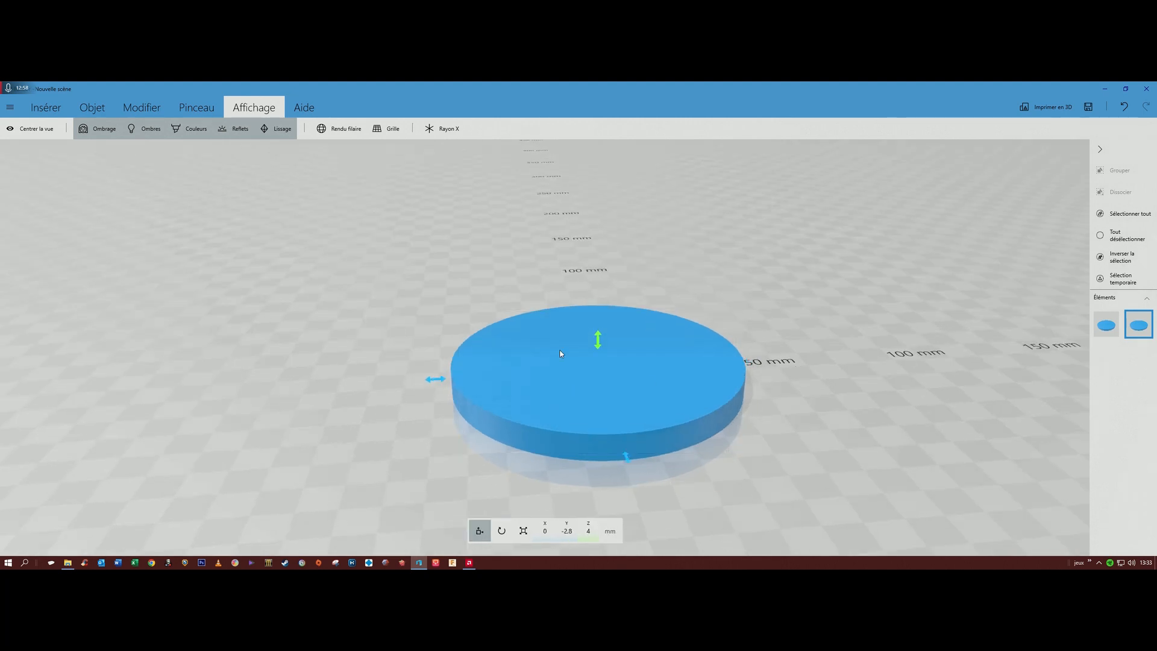
mouse_move(597, 335)
left_mouse_down()
mouse_move(593, 308)
mouse_move(599, 336)
left_mouse_up()
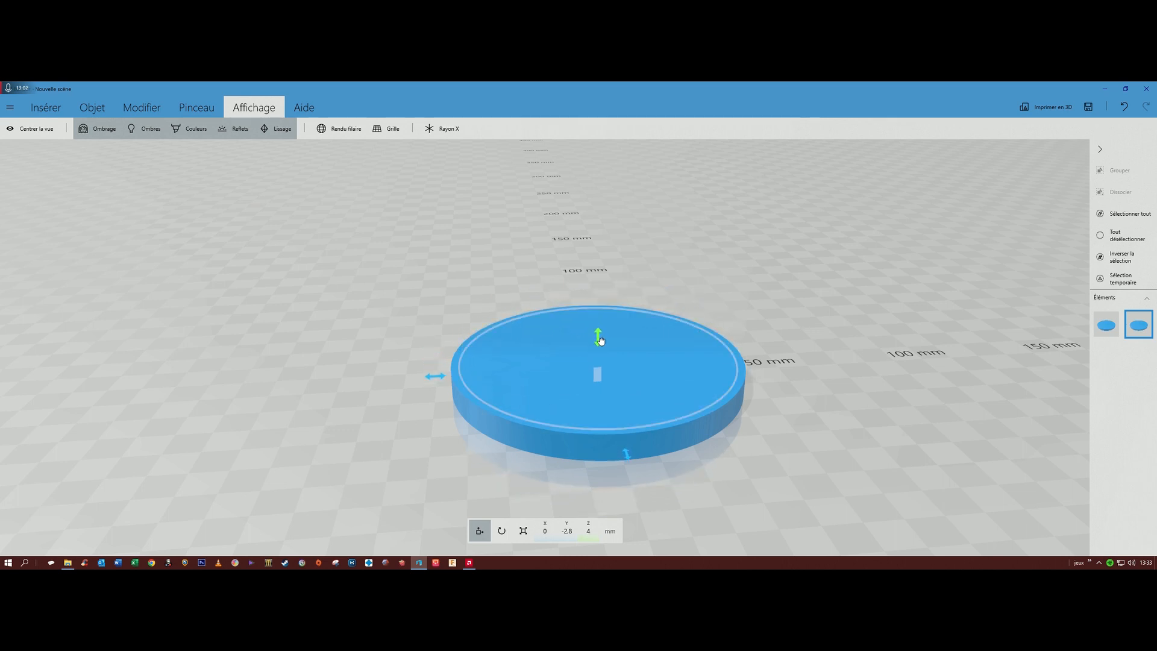
left_click_drag(831, 463, 796, 363)
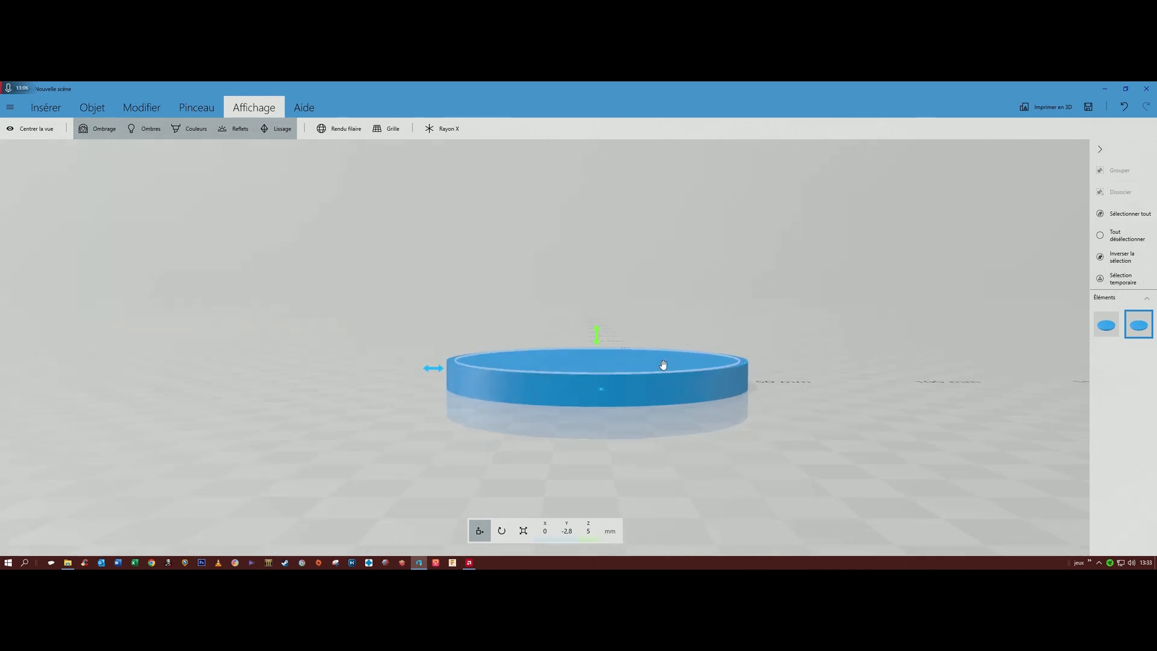
- Examine how the smaller disc sits inside the larger one in X-ray view, and turn that view off
scroll(674, 456, "up", 3)
mouse_move(648, 463)
left_mouse_down()
mouse_move(700, 530)
mouse_move(834, 502)
mouse_move(657, 491)
mouse_move(646, 467)
mouse_move(660, 478)
left_mouse_up()
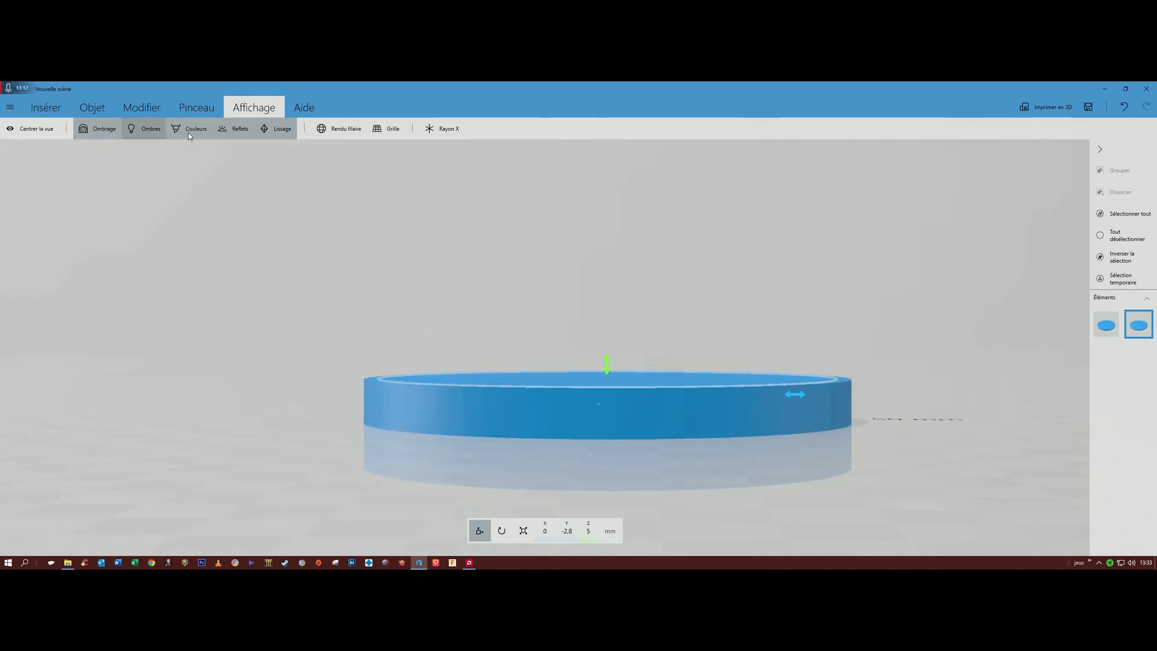
left_click(442, 130)
left_click_drag(193, 397, 278, 411)
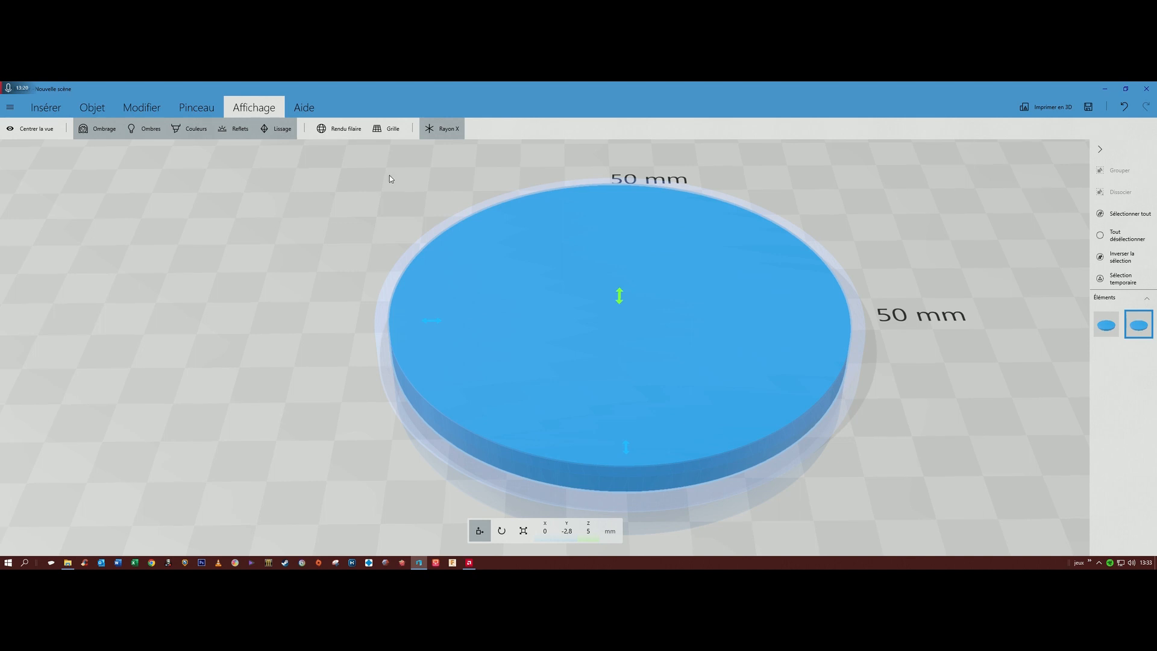
left_click(429, 130)
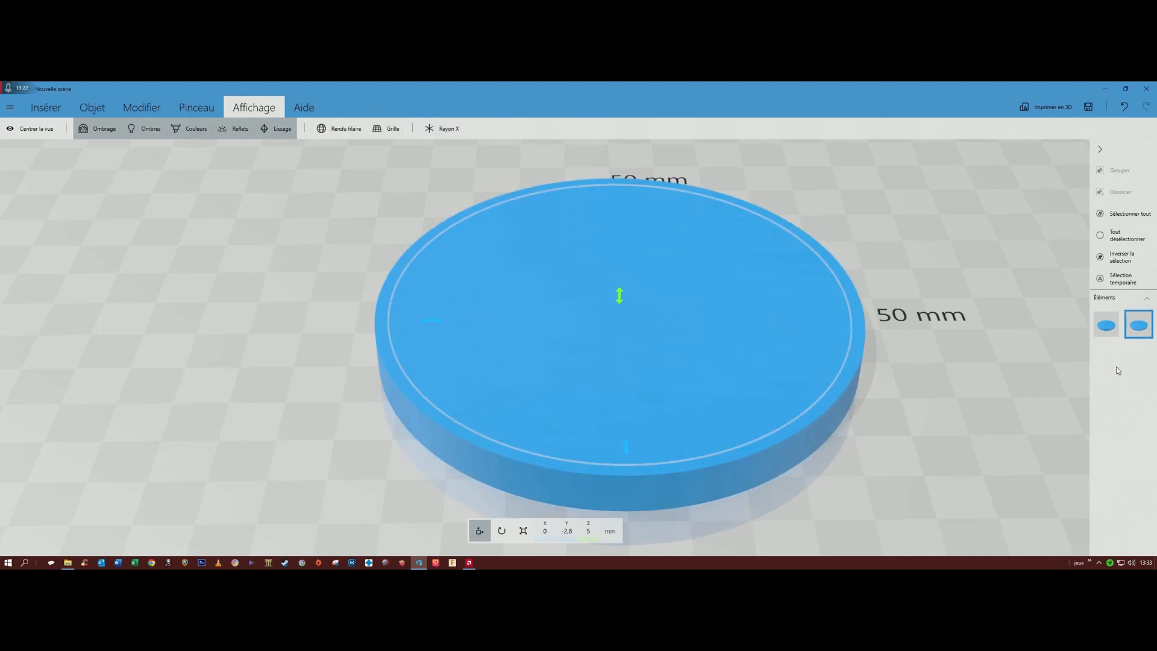
left_click_drag(996, 204, 986, 235)
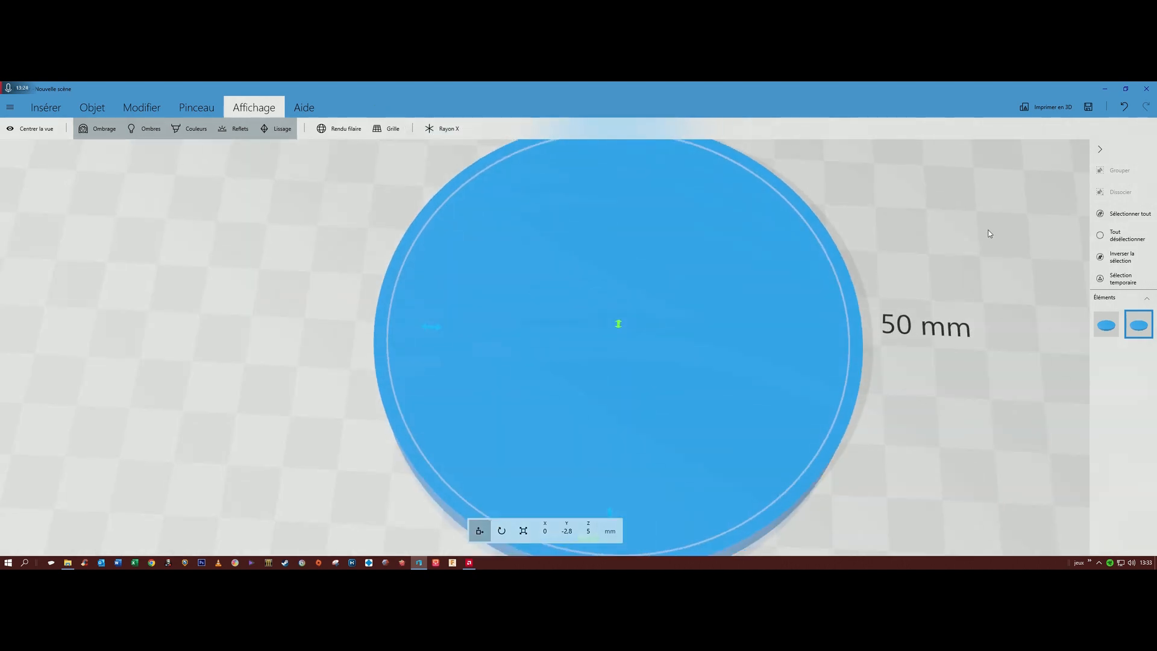
- Try selecting both discs together, and return to selecting only the larger one
left_click(1105, 335)
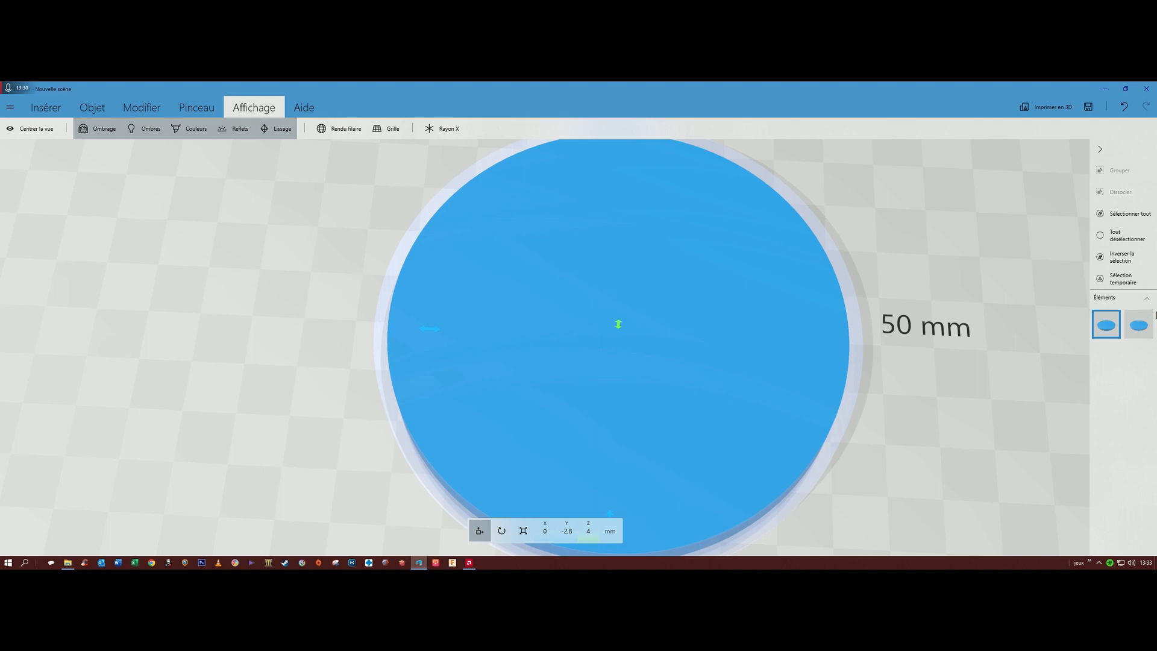
left_click(1138, 326, "ctrl")
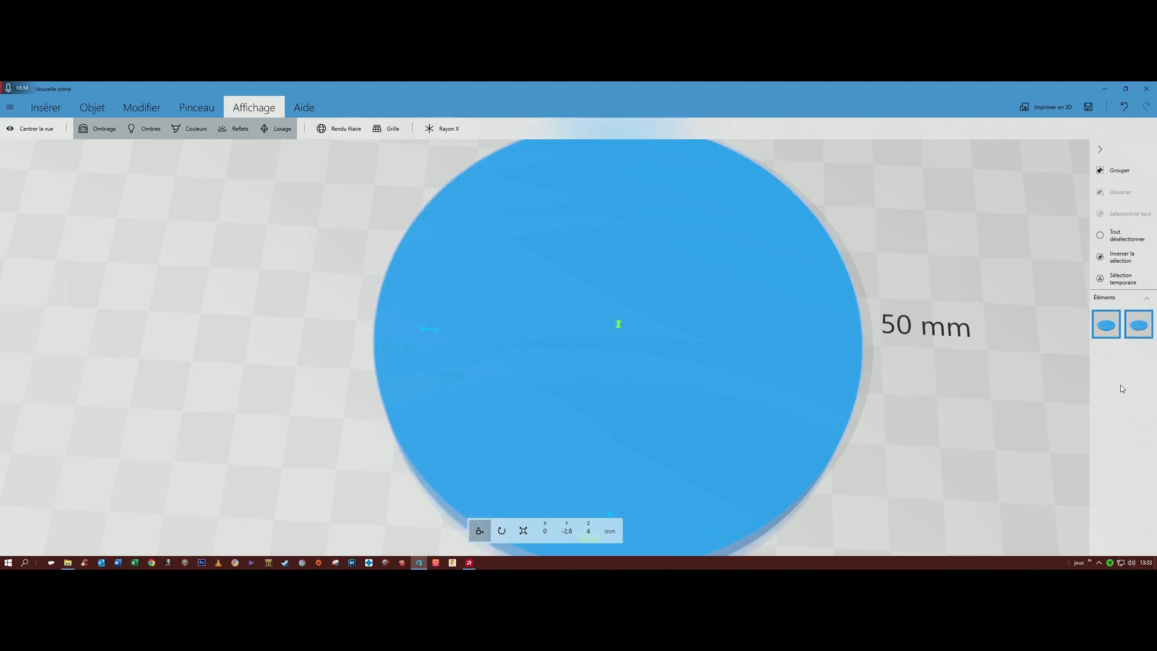
left_click(1116, 329, "ctrl")
left_click(1116, 329)
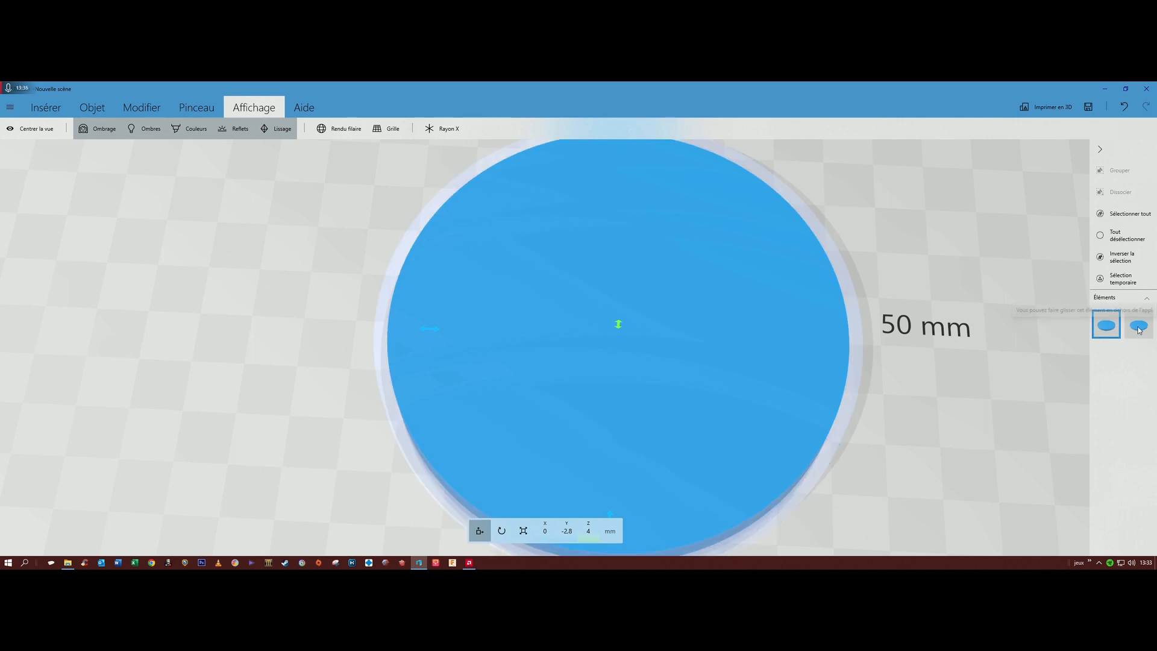
- Subtract the smaller 85 mm disc from the 90 mm disc to hollow it into a shallow dish
left_click(1139, 326)
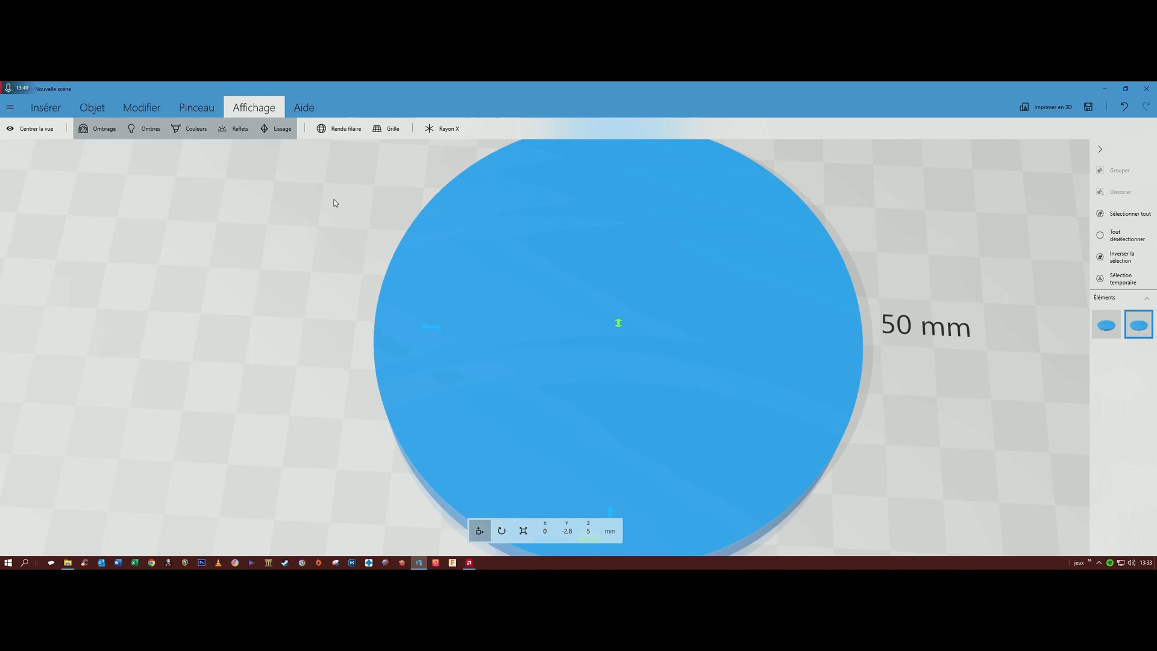
left_click(139, 109)
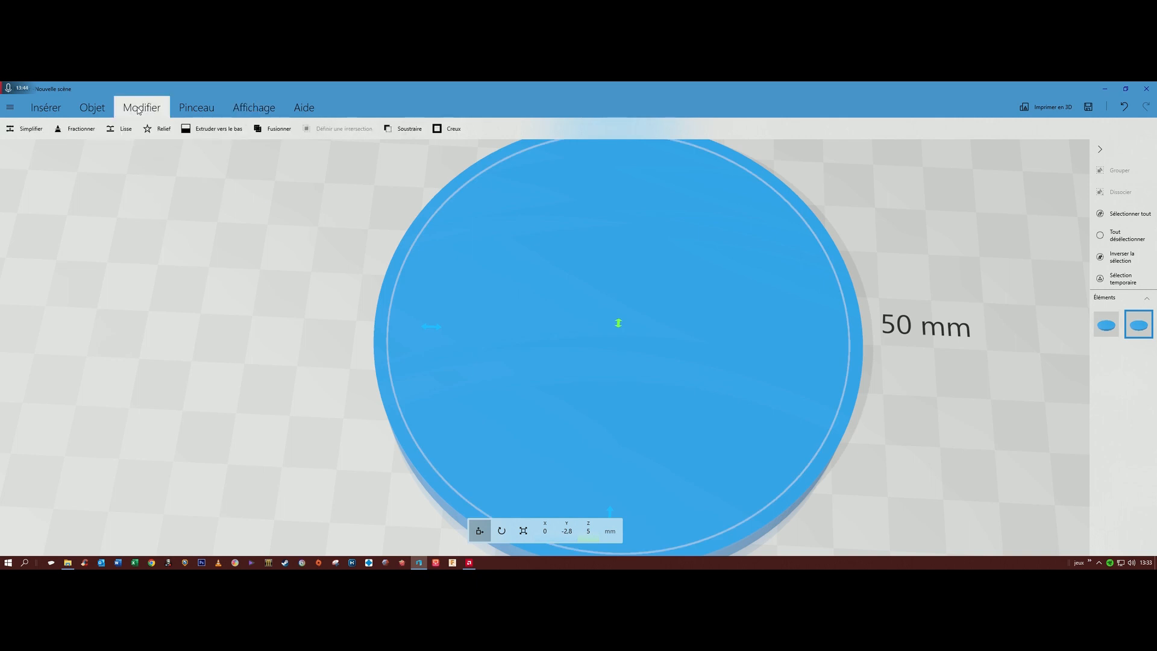
left_click(404, 128)
left_click_drag(235, 389, 490, 312)
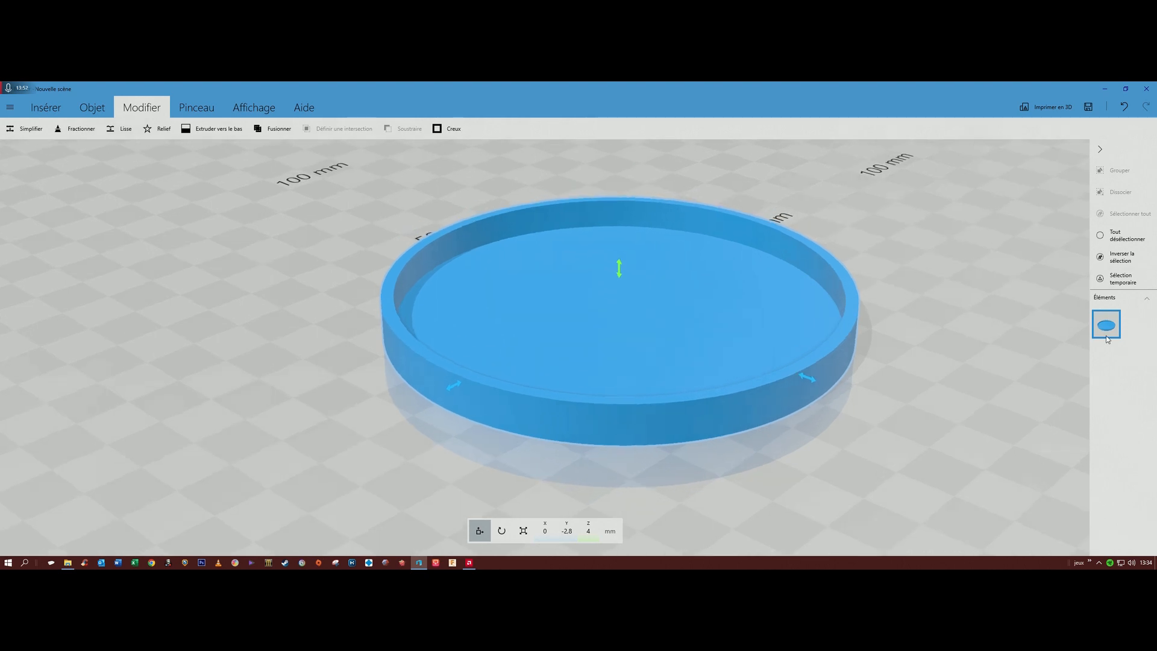
right_click_drag(897, 348, 734, 256)
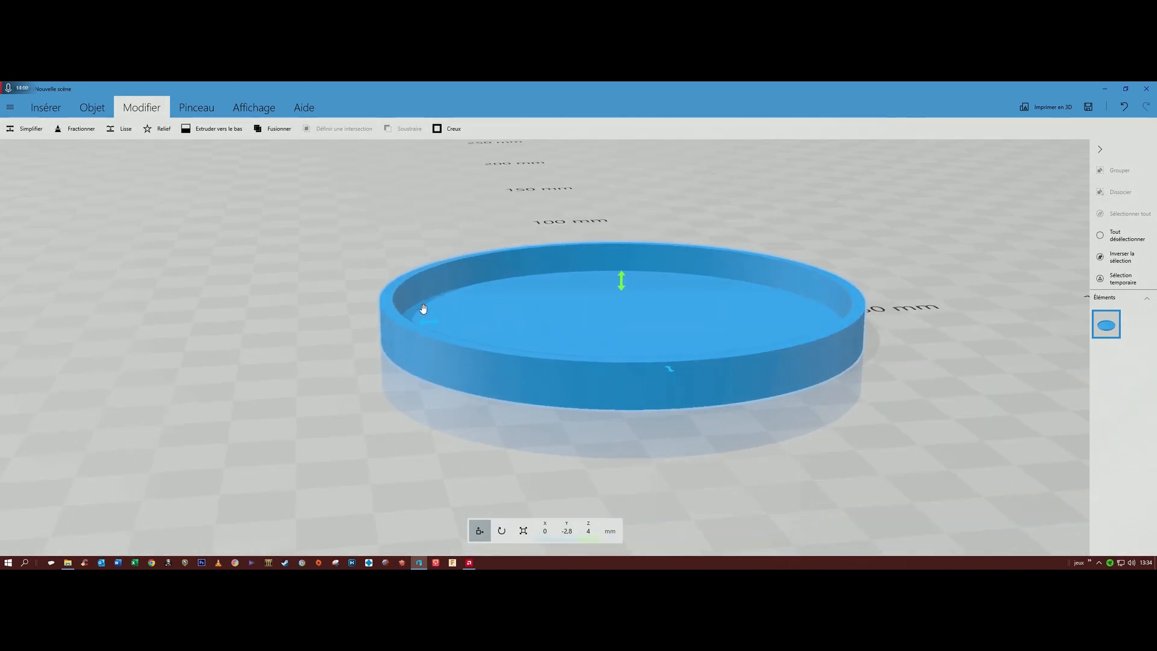
right_click_drag(664, 443, 615, 441)
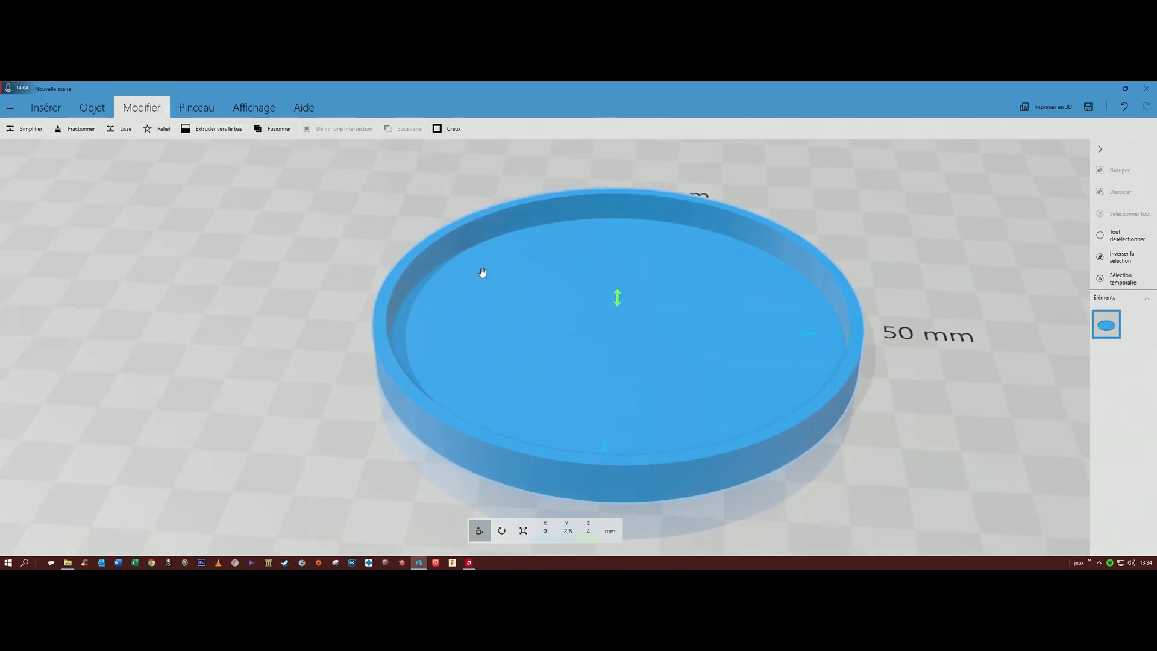
right_click_drag(860, 519, 844, 441)
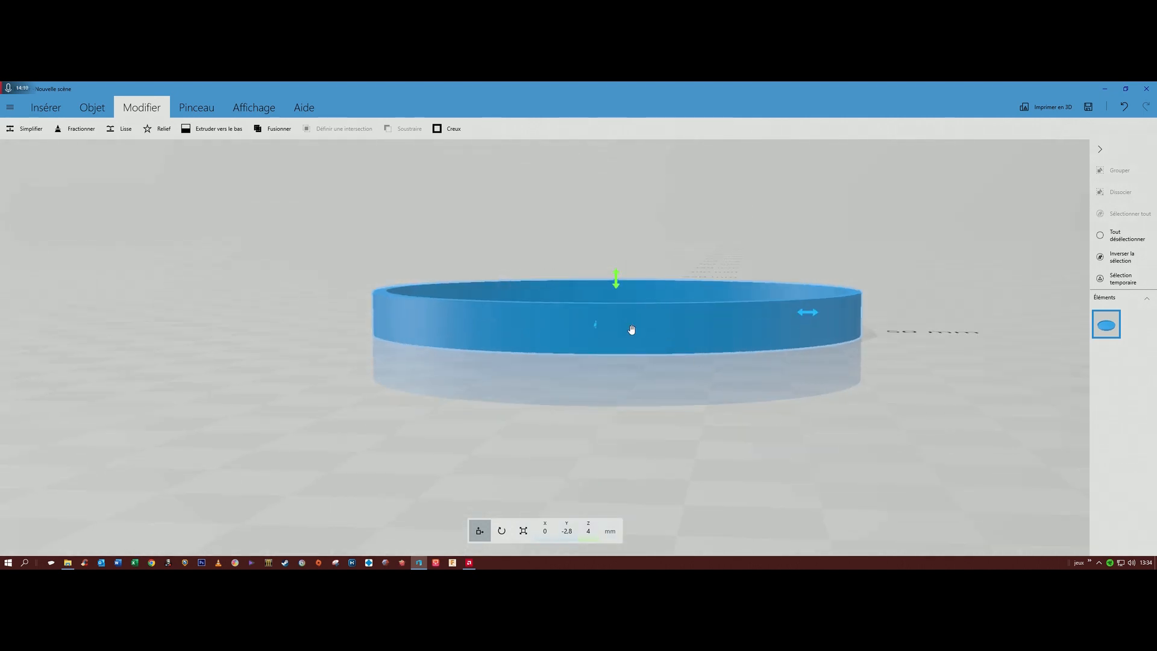
right_click_drag(634, 387, 692, 453)
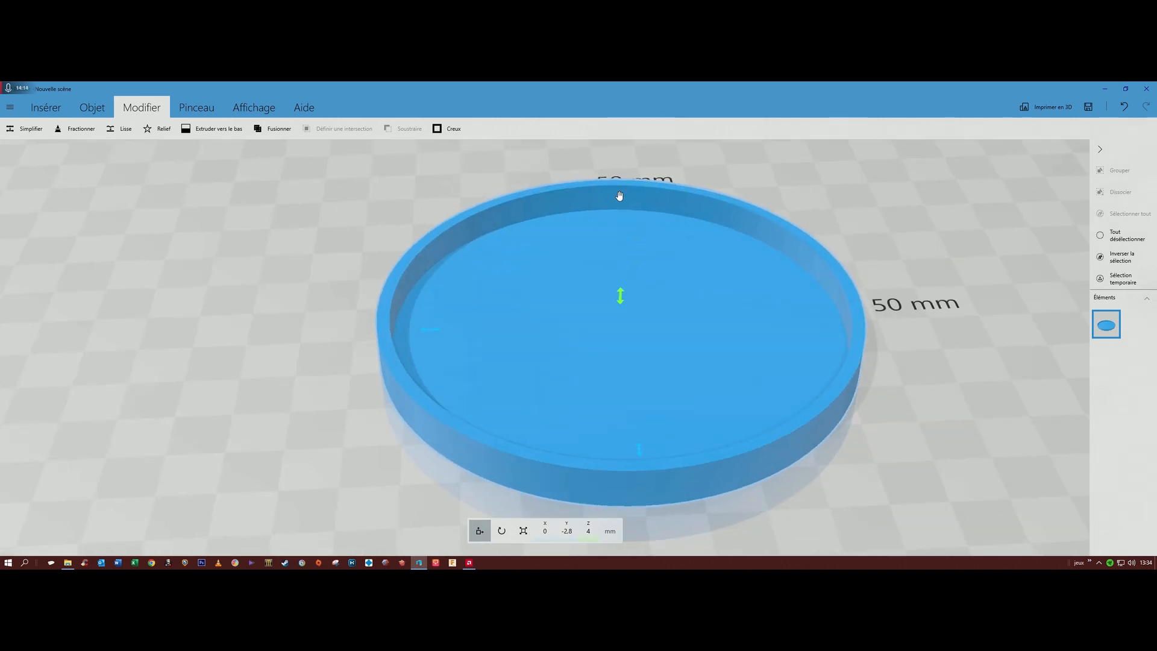
- Examine the hollowed dish from the side and from above with its dimensions shown
right_click_drag(968, 403, 962, 351)
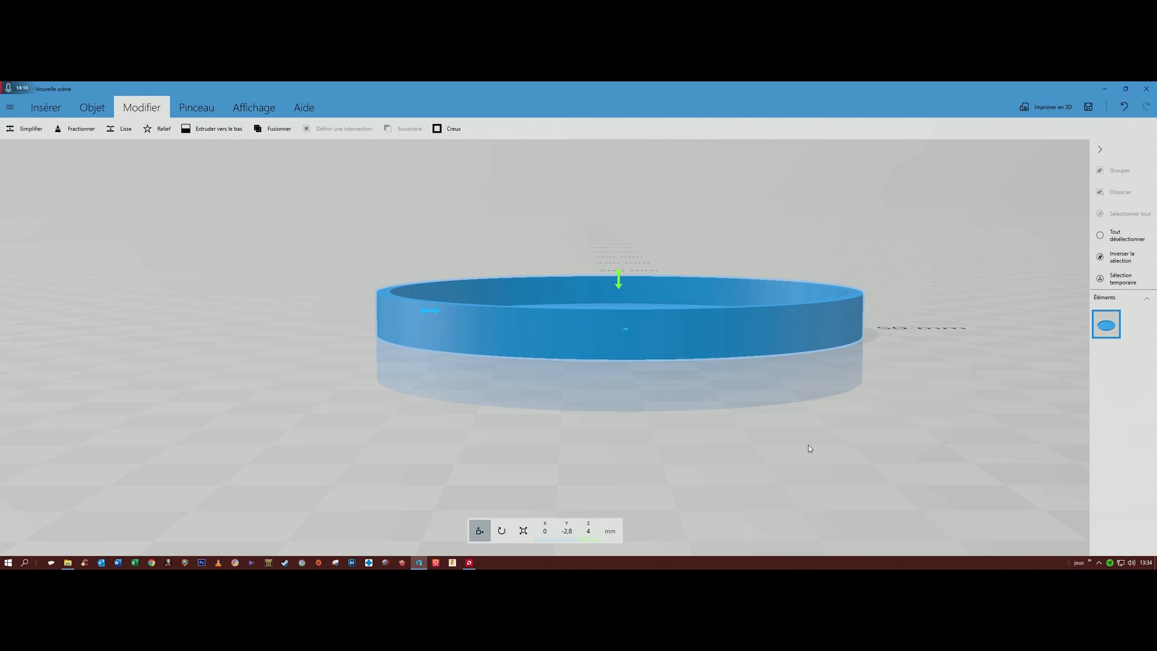
left_click(527, 534)
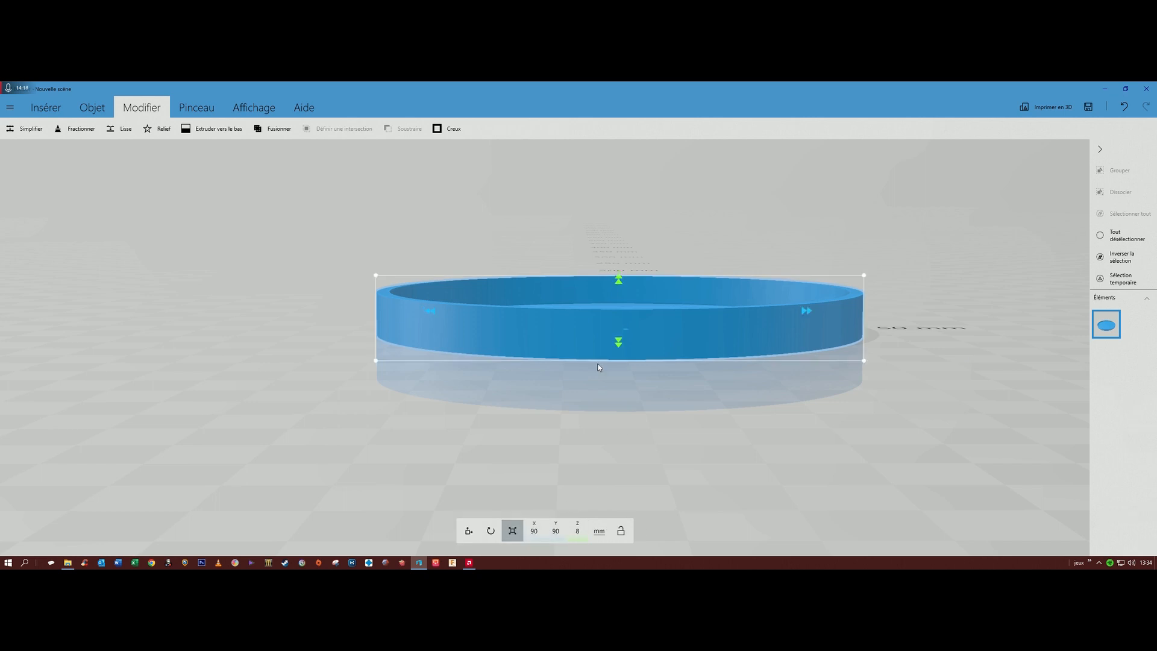
right_click_drag(663, 482, 678, 452)
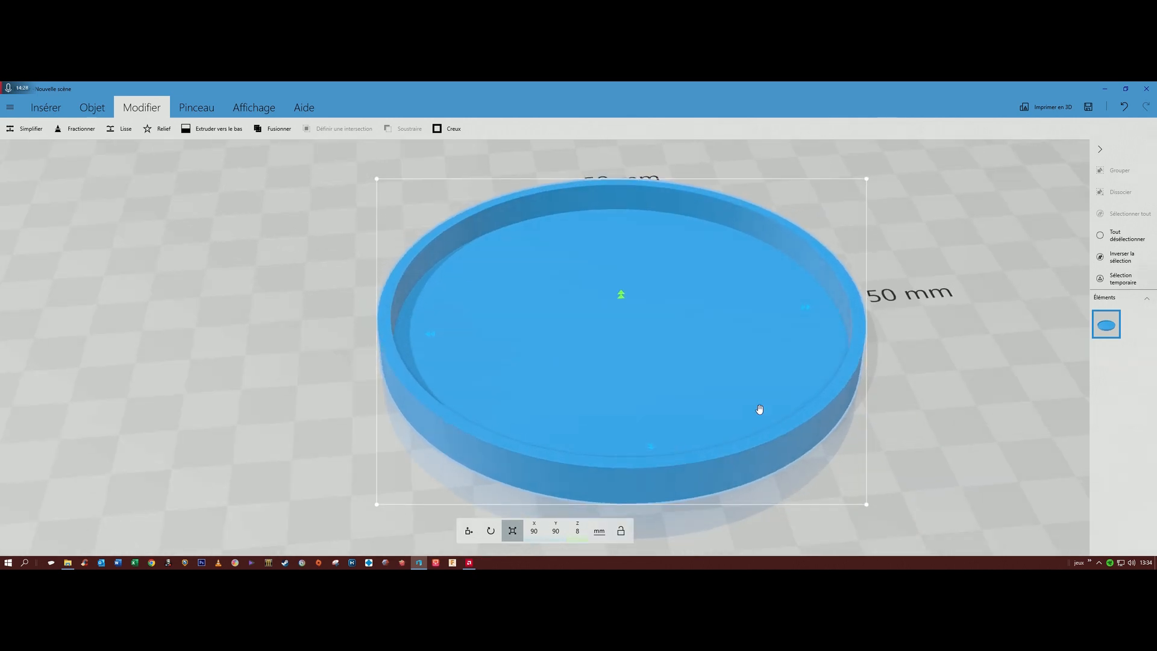
- Lift the dish off the build plate, and lower it back to Z position 4 mm
mouse_move(548, 312)
left_mouse_down()
mouse_move(547, 363)
mouse_move(532, 297)
left_mouse_up()
right_click_drag(532, 297, 728, 446)
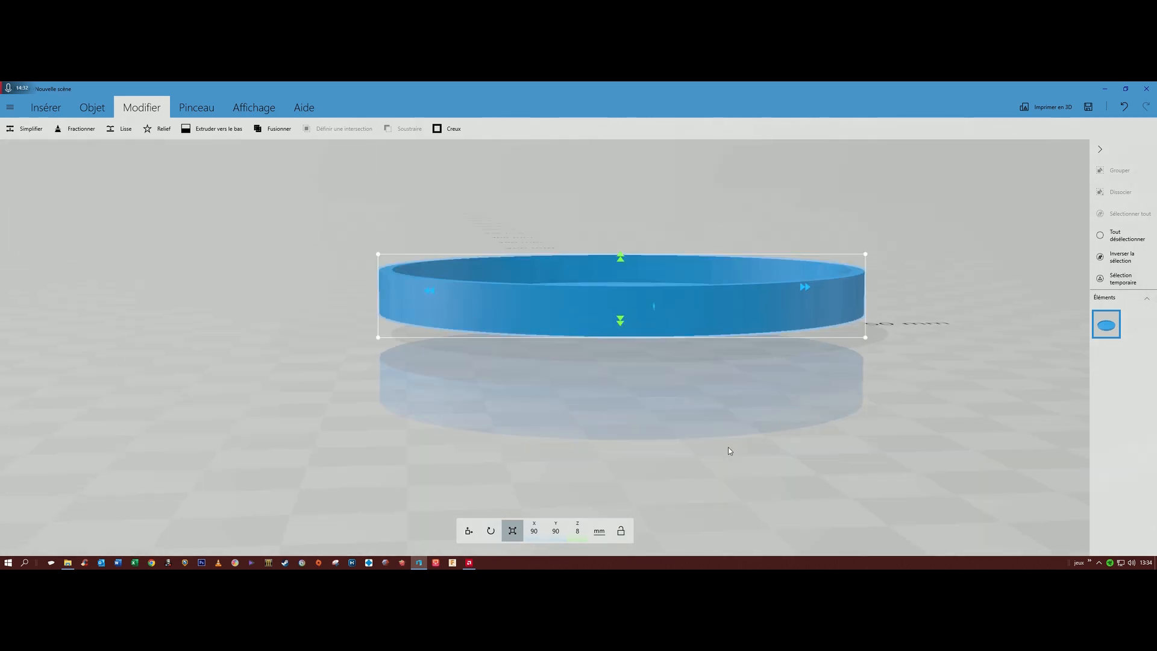
left_click(470, 531)
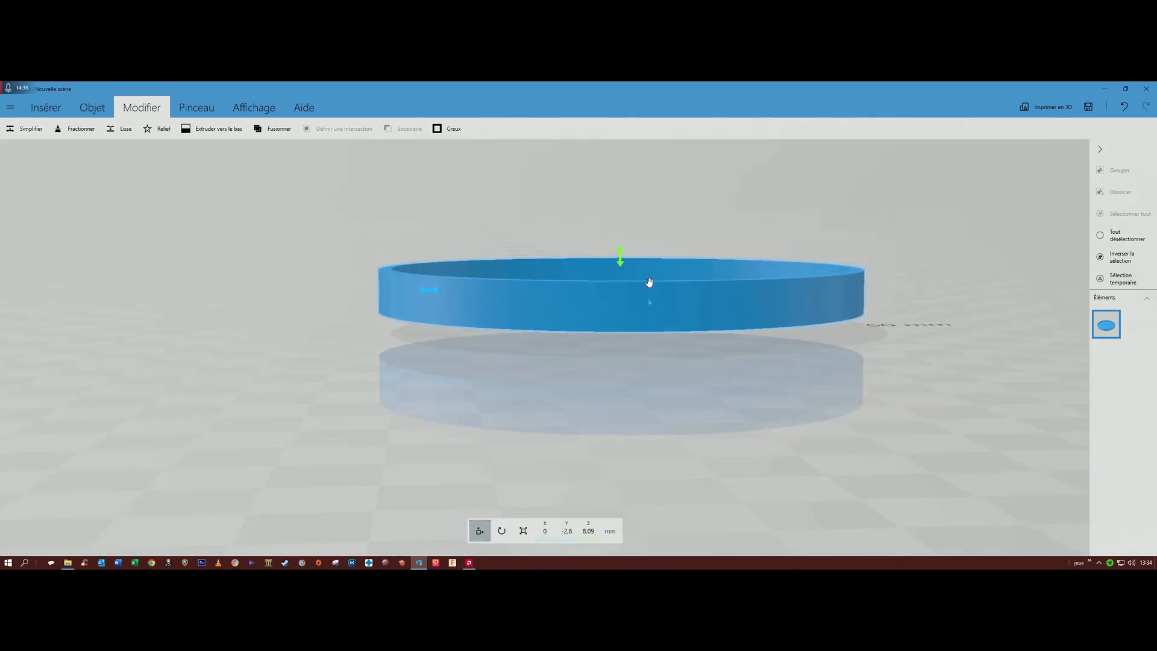
left_click_drag(620, 258, 619, 278)
left_click_drag(625, 402, 626, 527)
scroll(630, 240, "down", 1)
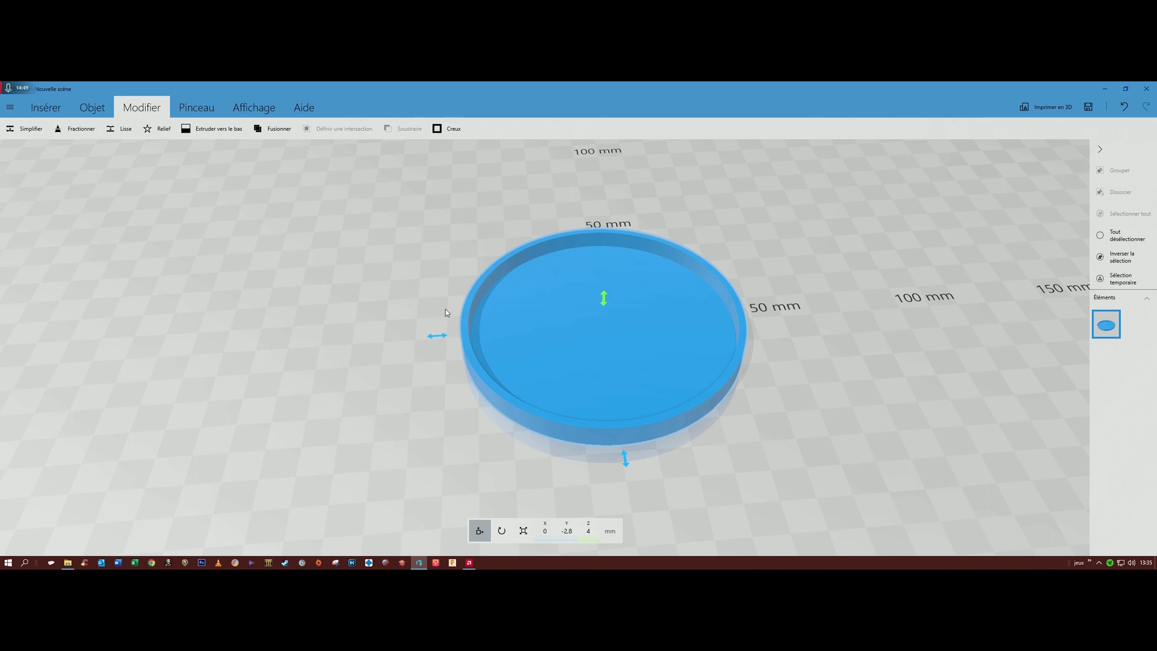
- Load the image autocollants-fox-logo-5.jpg from the Bureau folder for conversion into a 3D object
left_click(43, 111)
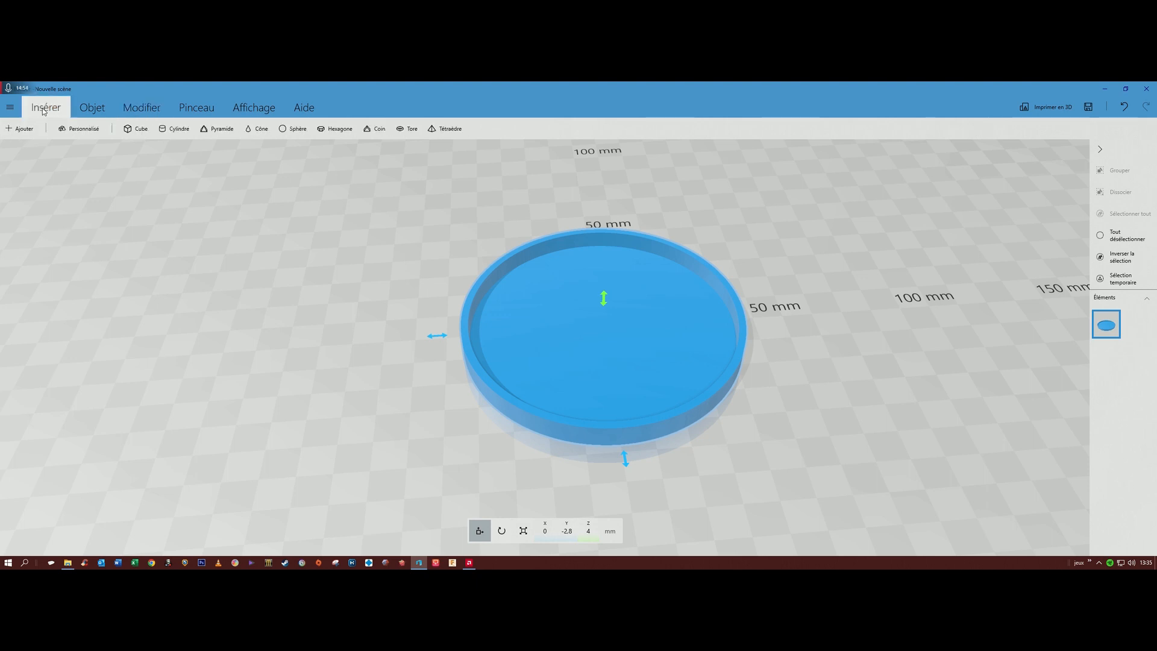
left_click(12, 130)
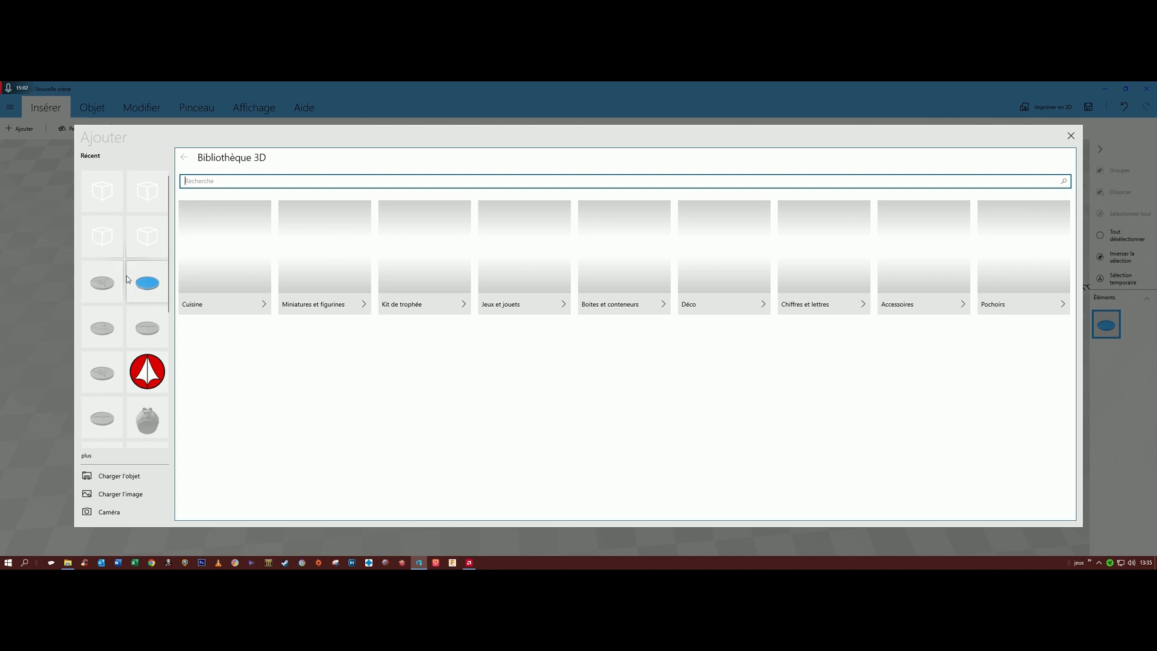
left_click(111, 495)
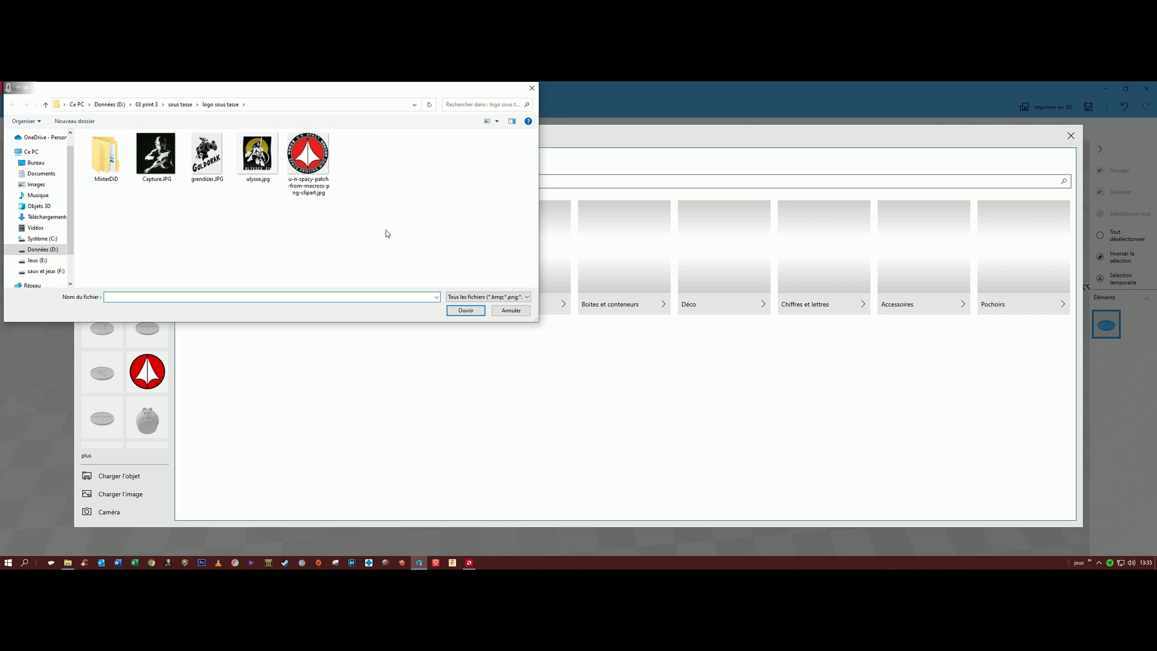
left_click(57, 162)
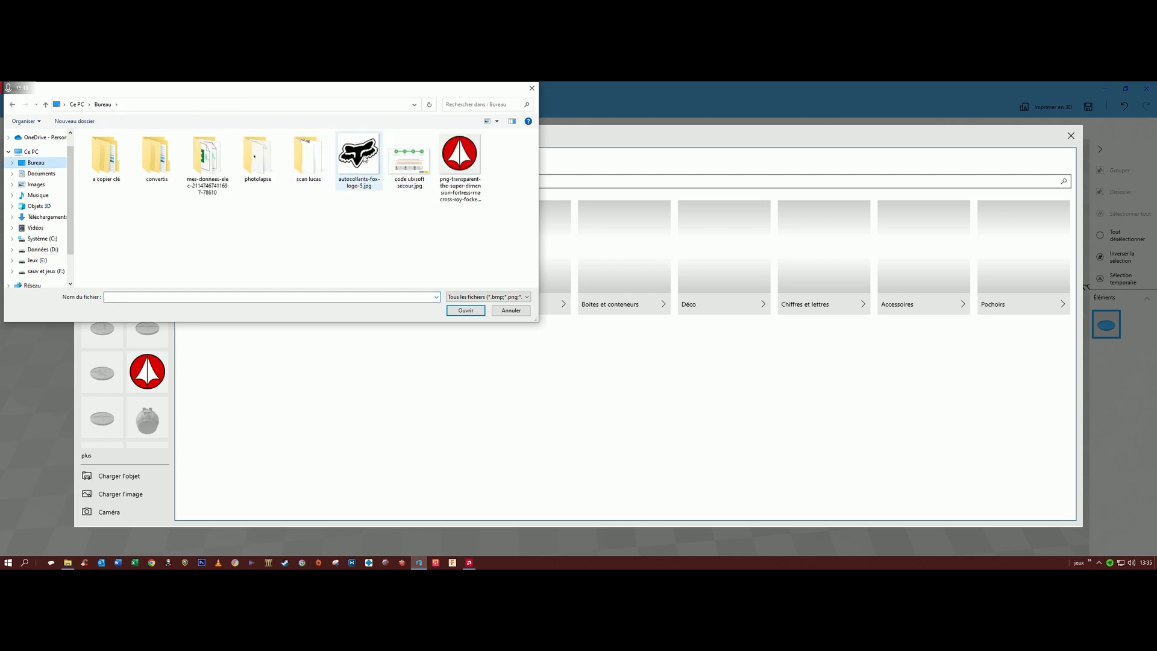
double_click(362, 159)
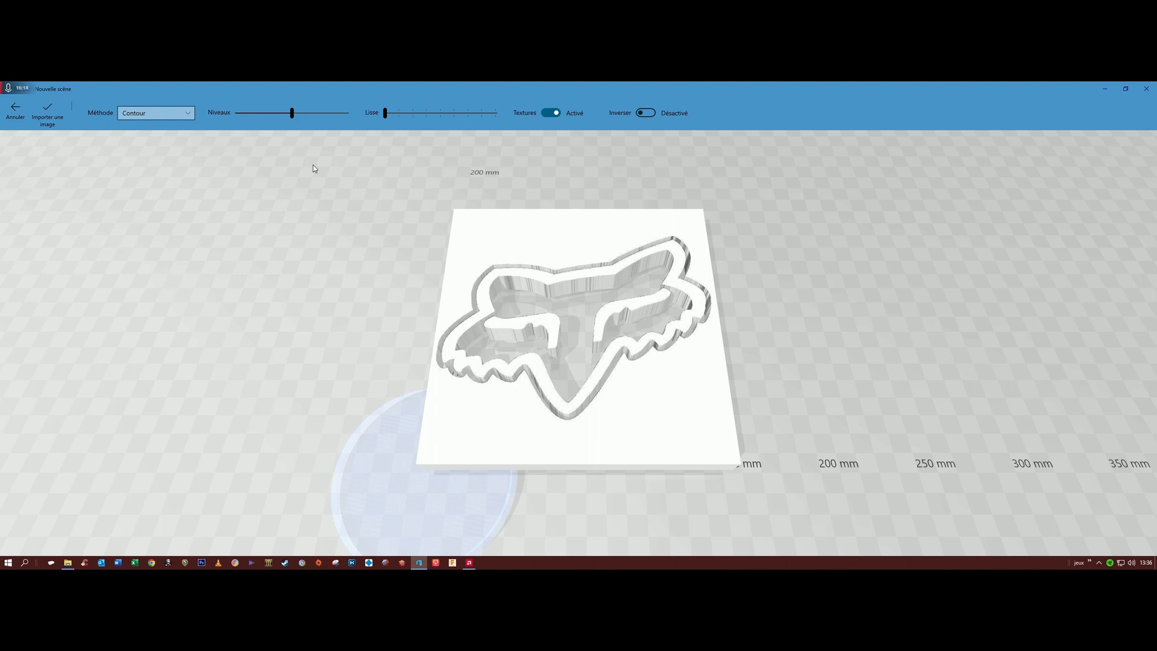
- Try the texture setting, leave it enabled, and invert the logo relief
left_click(549, 112)
left_click(548, 114)
left_click(548, 115)
left_click(549, 115)
left_click(651, 112)
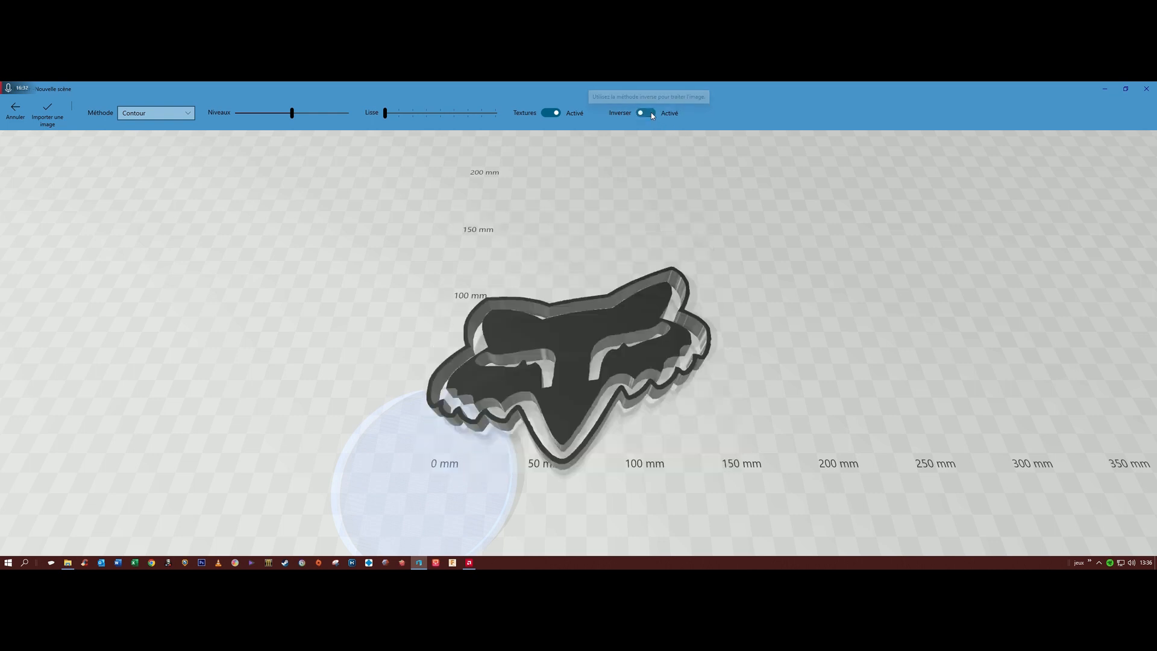
- Compare the logo relief with inversion off and on, and import it inverted with the Contour method
left_click_drag(746, 291, 704, 252)
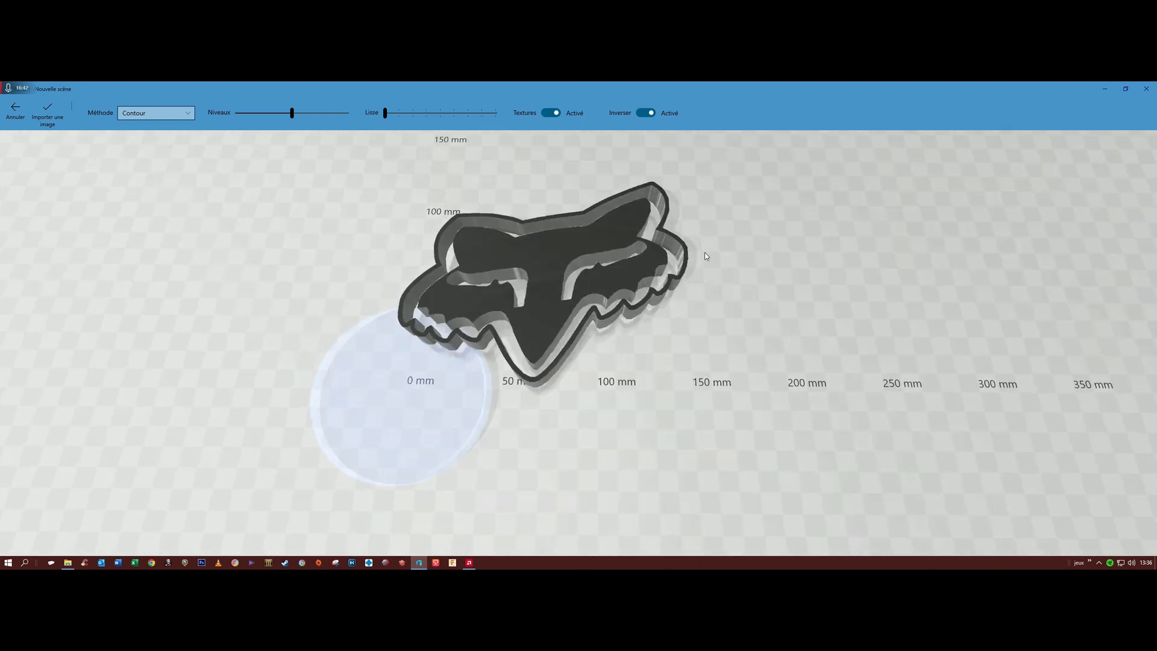
left_click(645, 113)
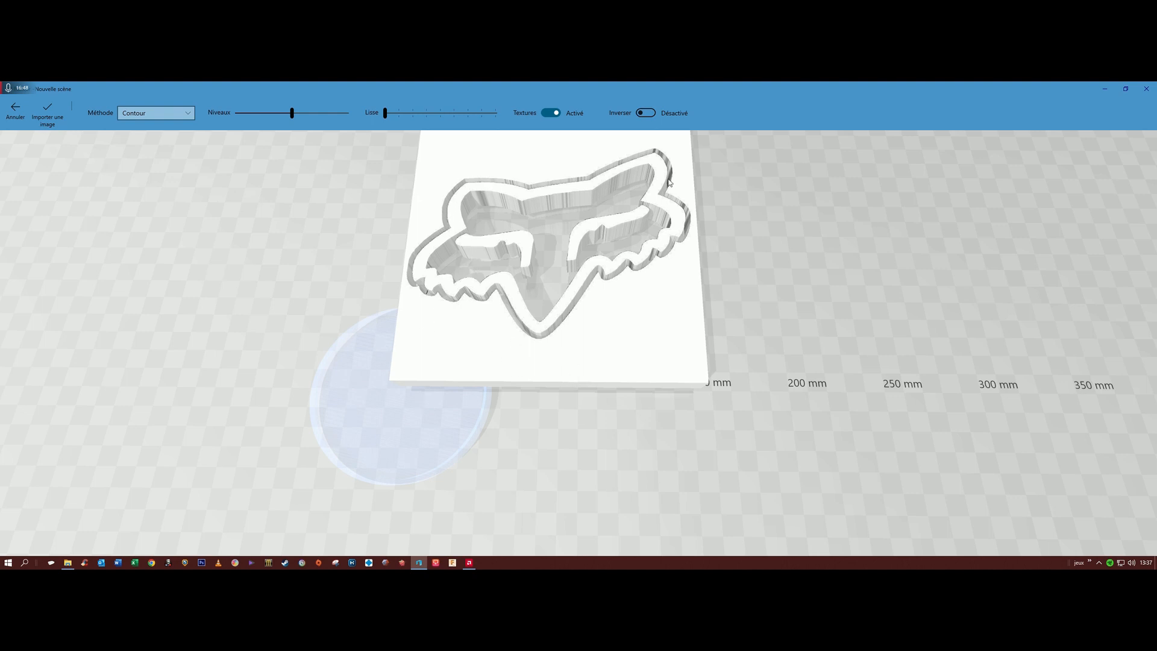
left_click(646, 112)
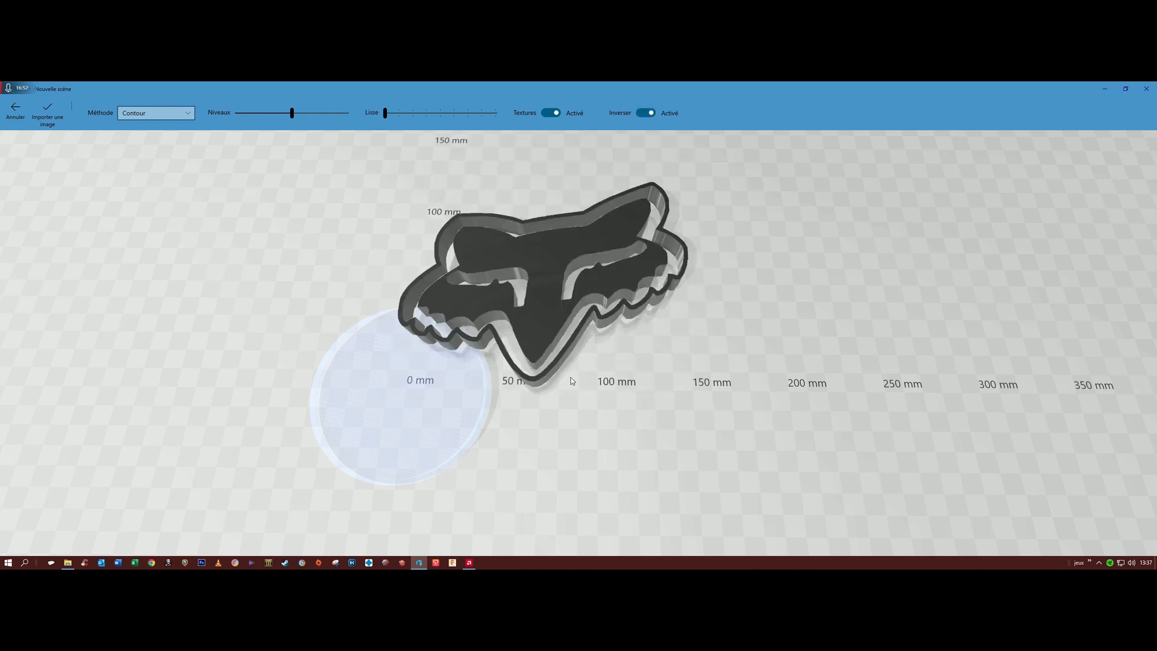
left_click_drag(595, 453, 561, 463)
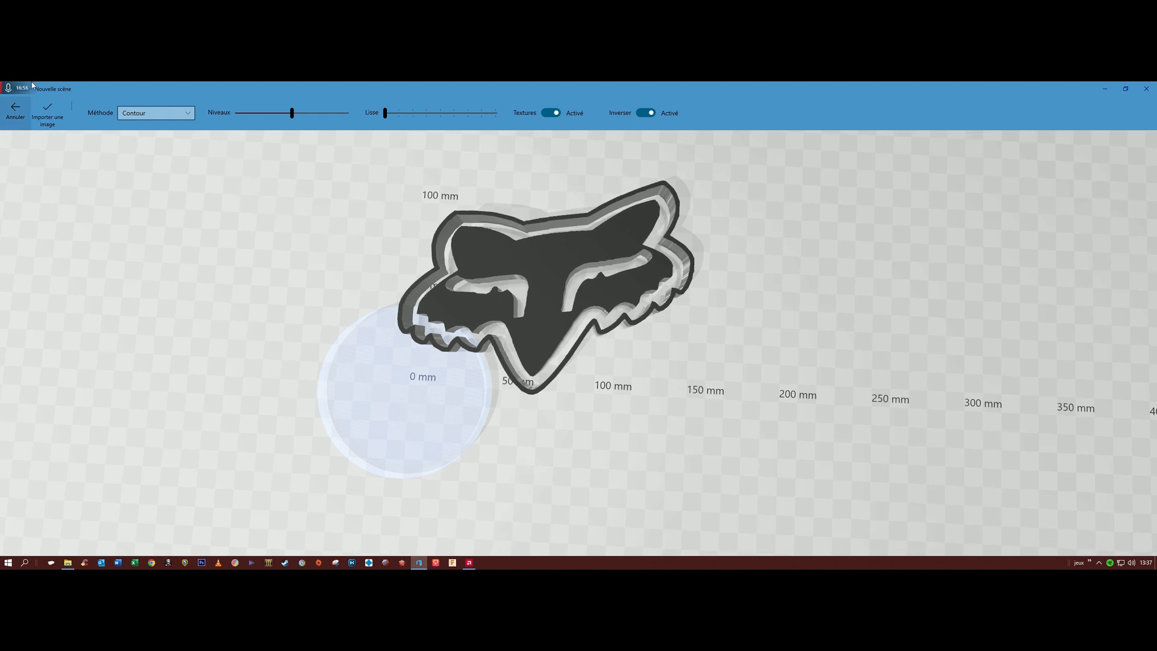
left_click(646, 113)
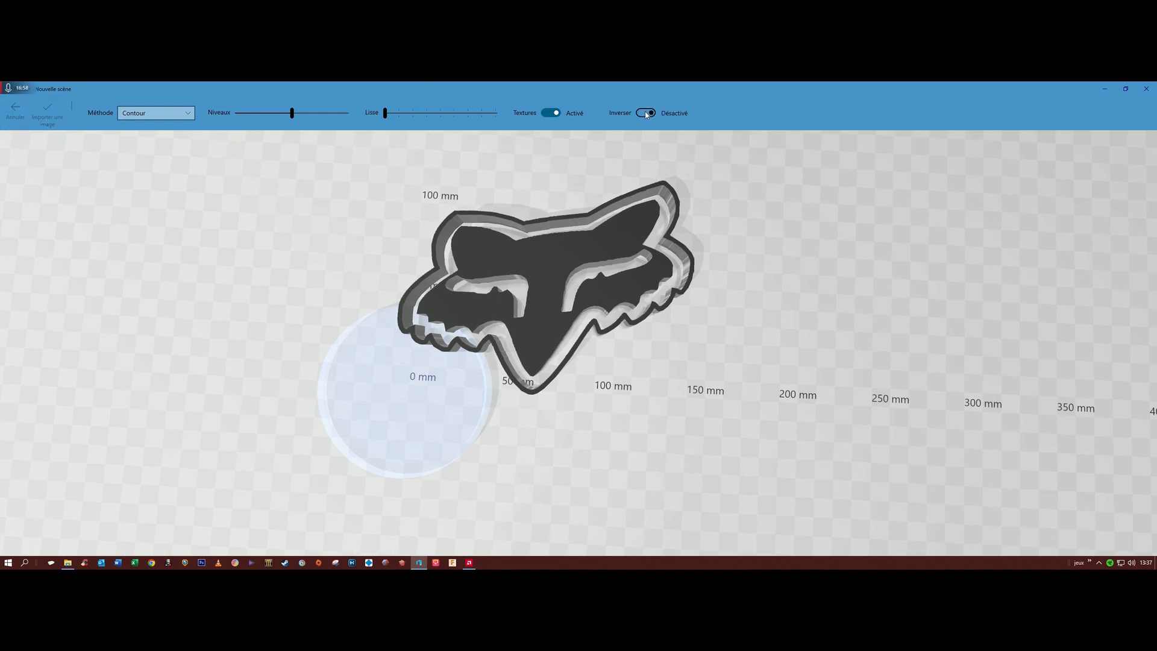
left_click(646, 113)
left_click(49, 112)
- Move the imported fox logo over the dish, to X 0 mm and about Y 1.8 mm
right_click_drag(595, 354, 602, 267)
left_click_drag(602, 262, 593, 274)
left_click_drag(585, 374, 618, 418)
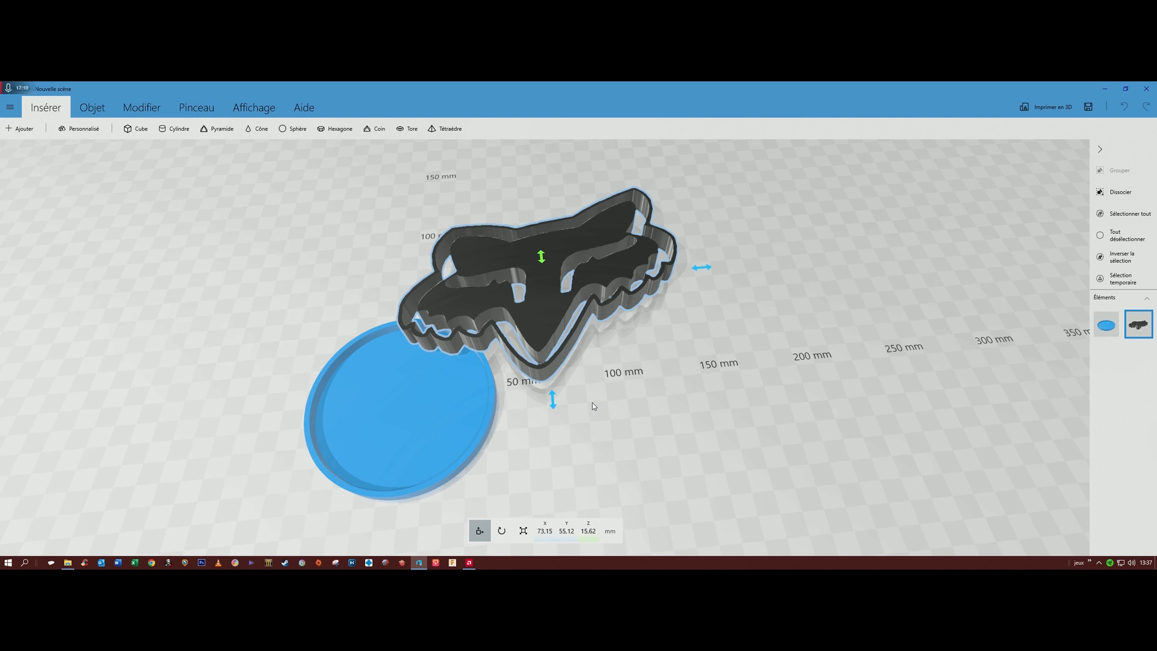
left_click_drag(580, 399, 588, 475)
left_click_drag(570, 495, 548, 500)
left_click_drag(558, 303, 403, 404)
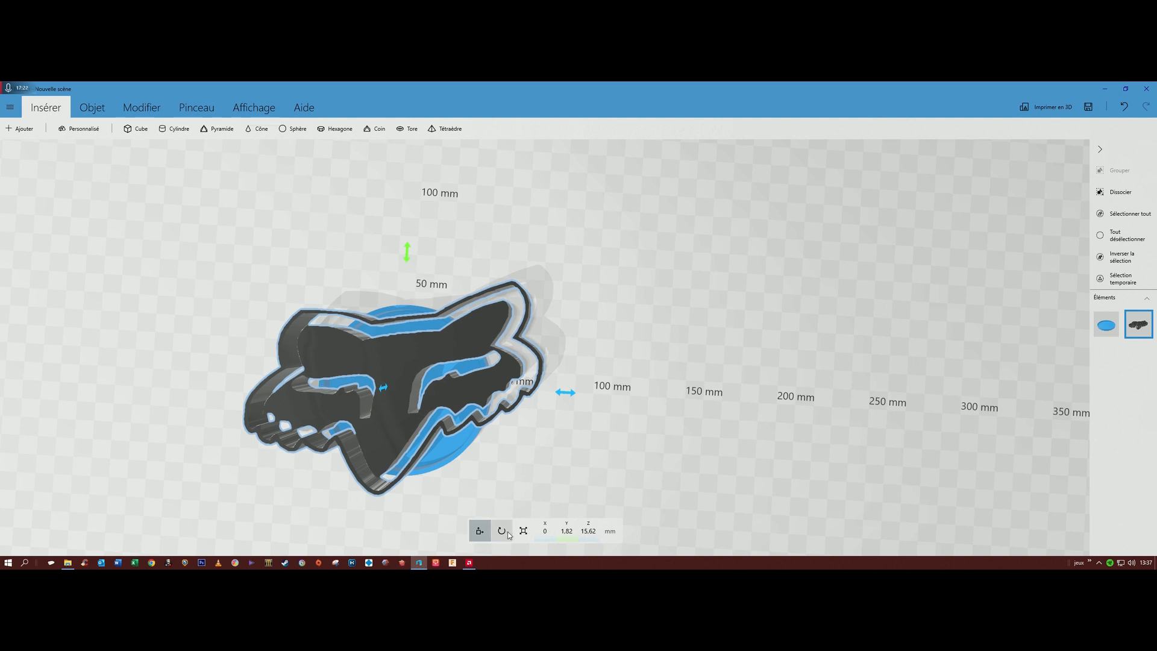
- Scale the fox logo down proportionally to about 63 × 48 × 6.6 mm so it fits inside the dish
left_click(526, 529)
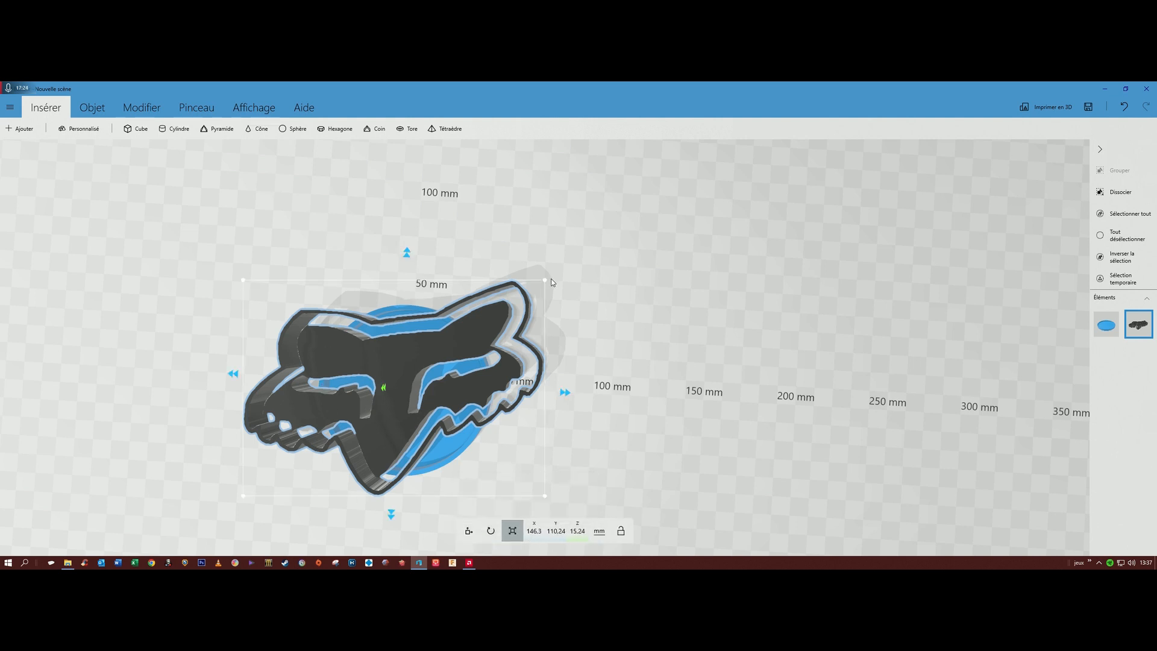
left_click_drag(545, 280, 549, 308)
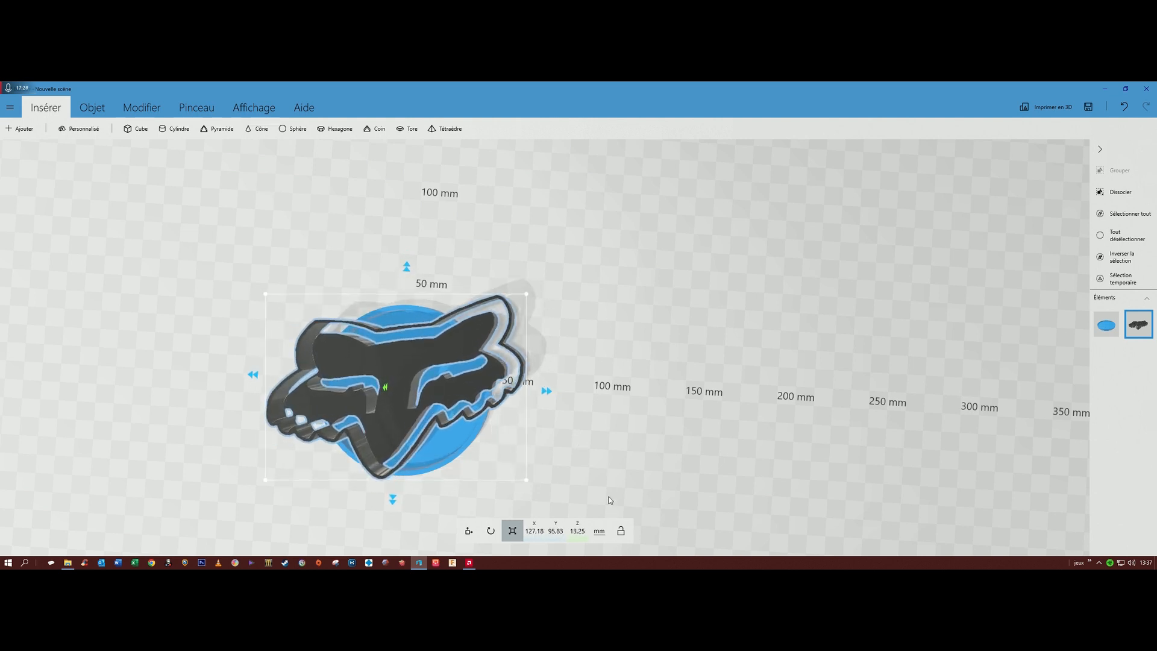
left_click_drag(526, 292, 543, 337)
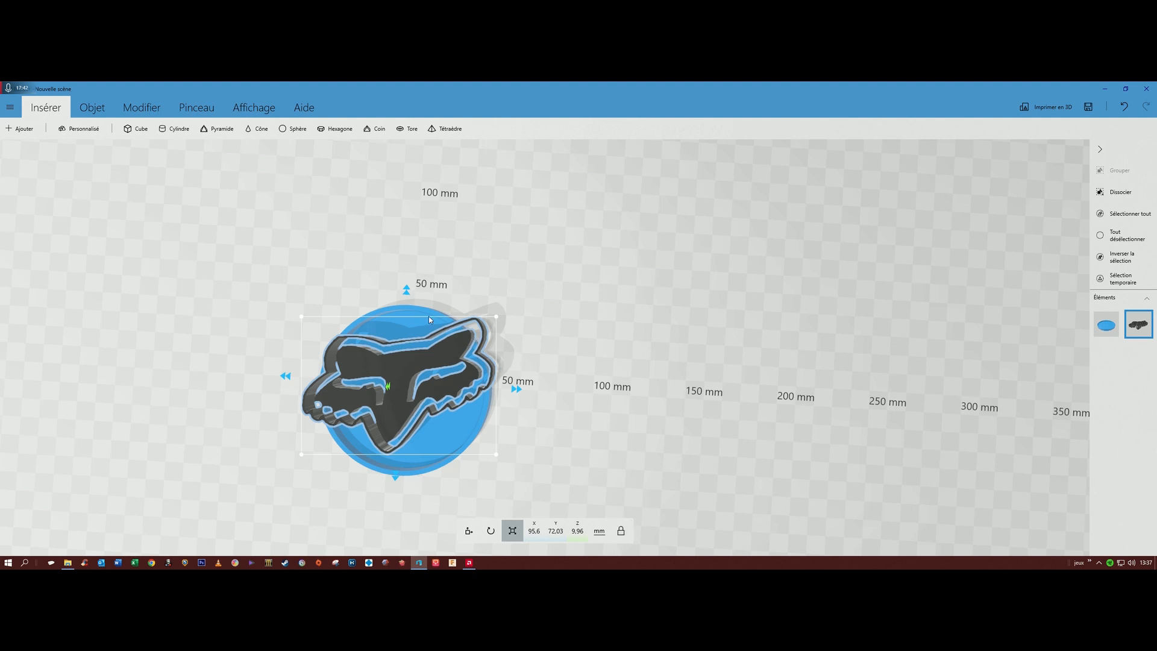
left_click_drag(497, 315, 482, 338)
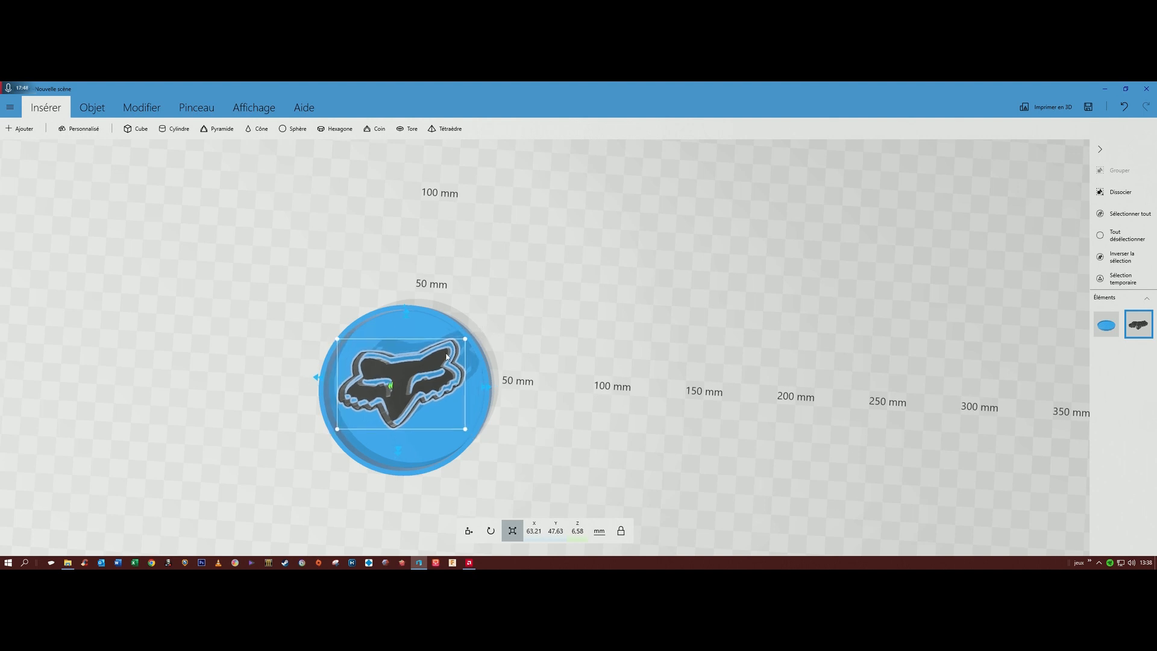
- Centre the fox logo on the dish at Y position -2.8 mm
left_click_drag(407, 389, 411, 394)
scroll(587, 418, "up", 2)
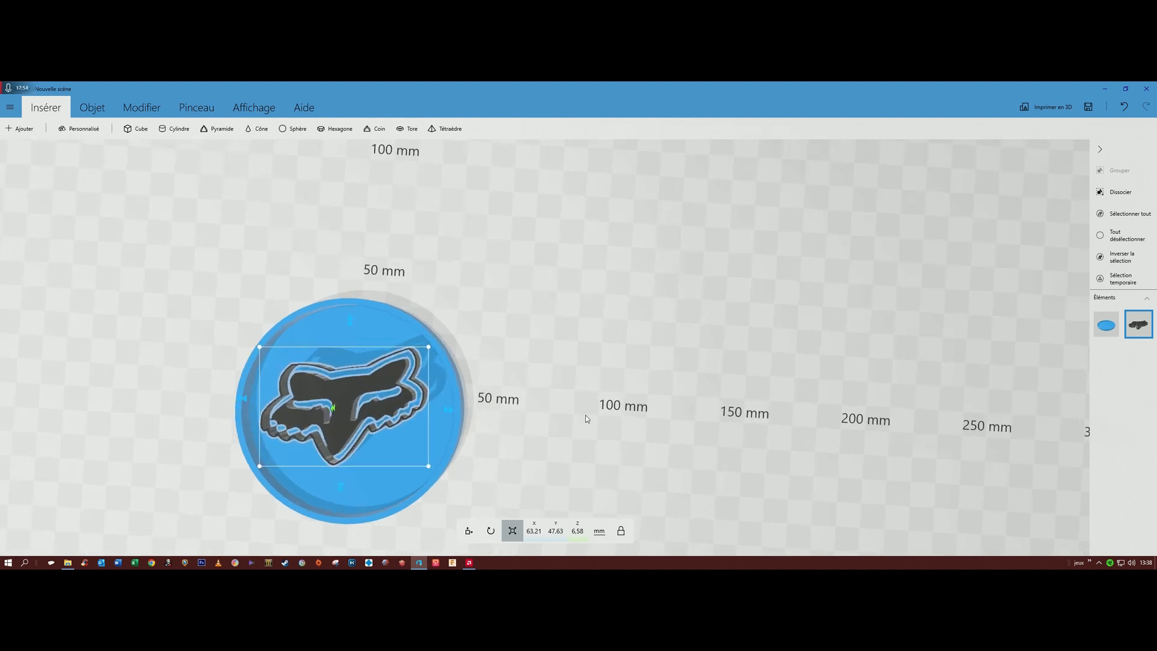
scroll(549, 426, "down", 2)
middle_click_drag(550, 426, 741, 330)
left_click(468, 530)
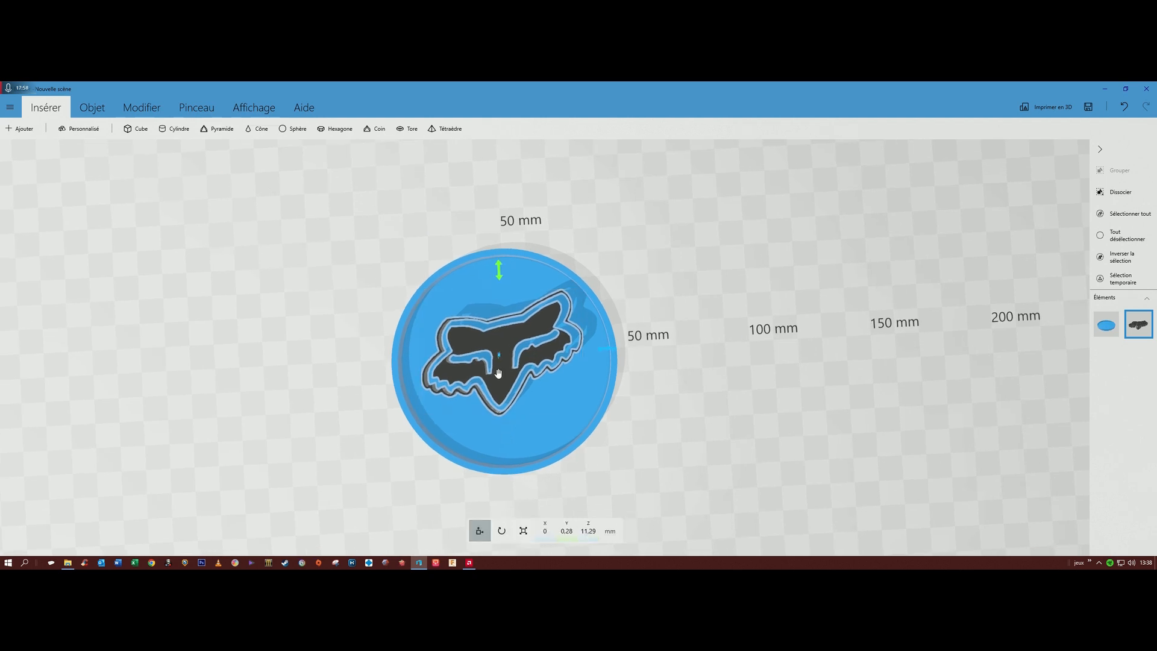
left_click_drag(506, 373, 505, 381)
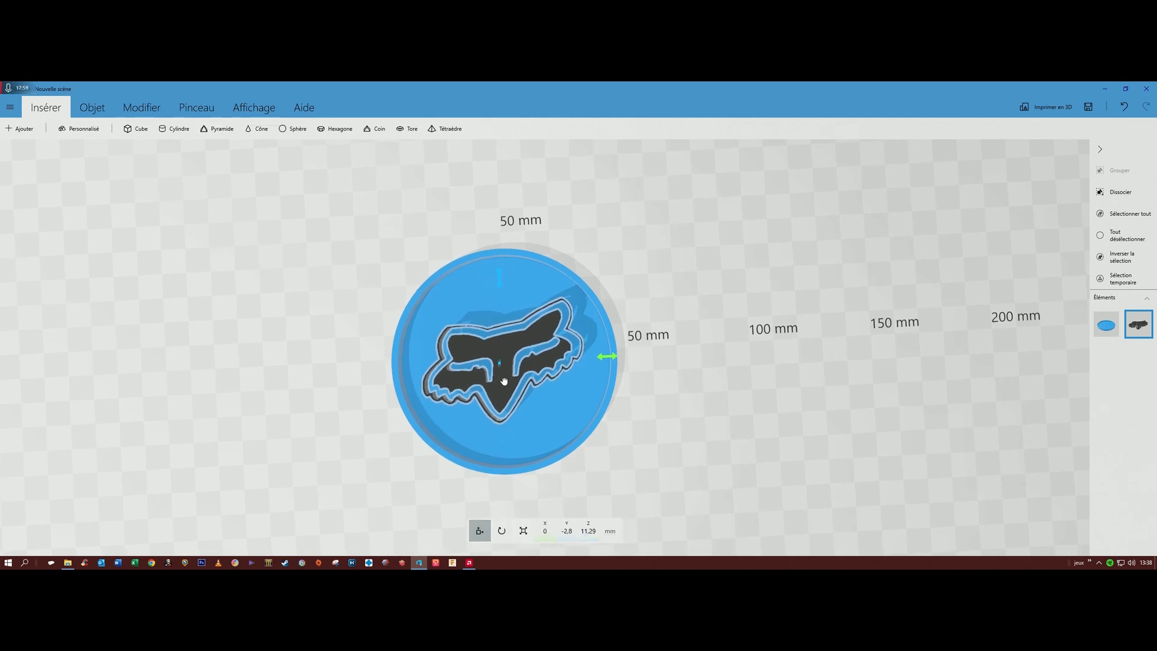
- Enlarge the fox logo proportionally to about 71.6 × 54 × 7.5 mm within the dish's rim
left_click(523, 530)
left_click_drag(580, 298, 586, 292)
mouse_move(697, 400)
right_mouse_down()
mouse_move(697, 361)
mouse_move(674, 343)
mouse_move(663, 222)
mouse_move(711, 385)
right_mouse_up()
- Lower the fox logo into the dish floor, to Z position 0.27 mm
left_click(475, 531)
middle_click_drag(706, 451, 719, 415)
right_click_drag(719, 414, 762, 295)
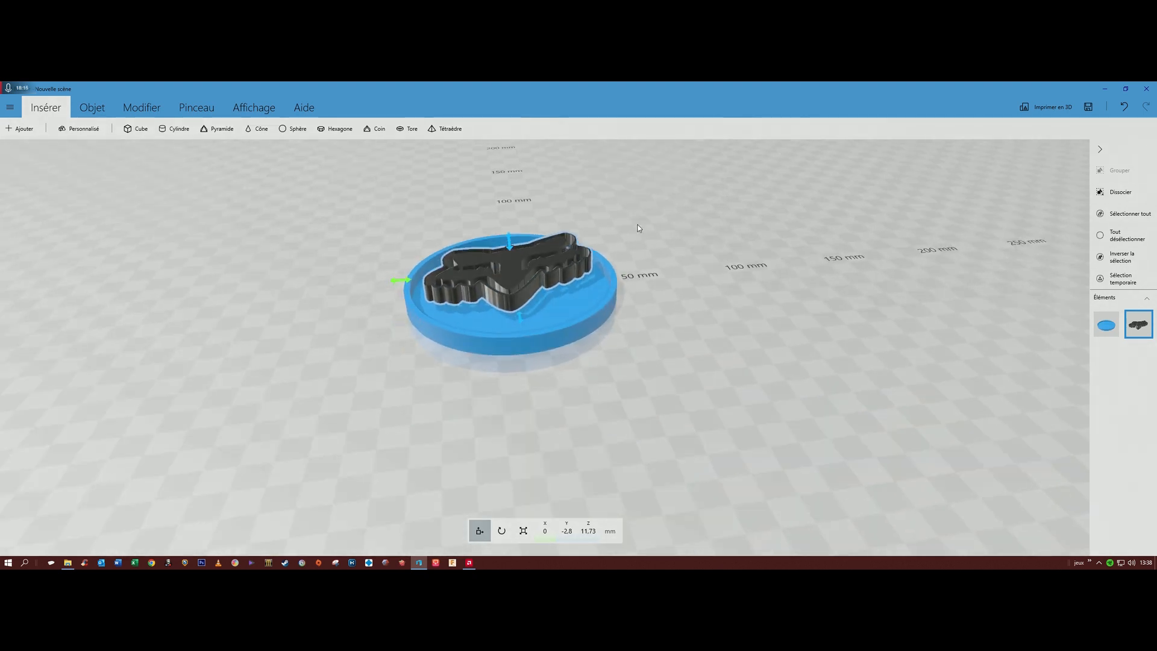
left_click_drag(515, 244, 504, 269)
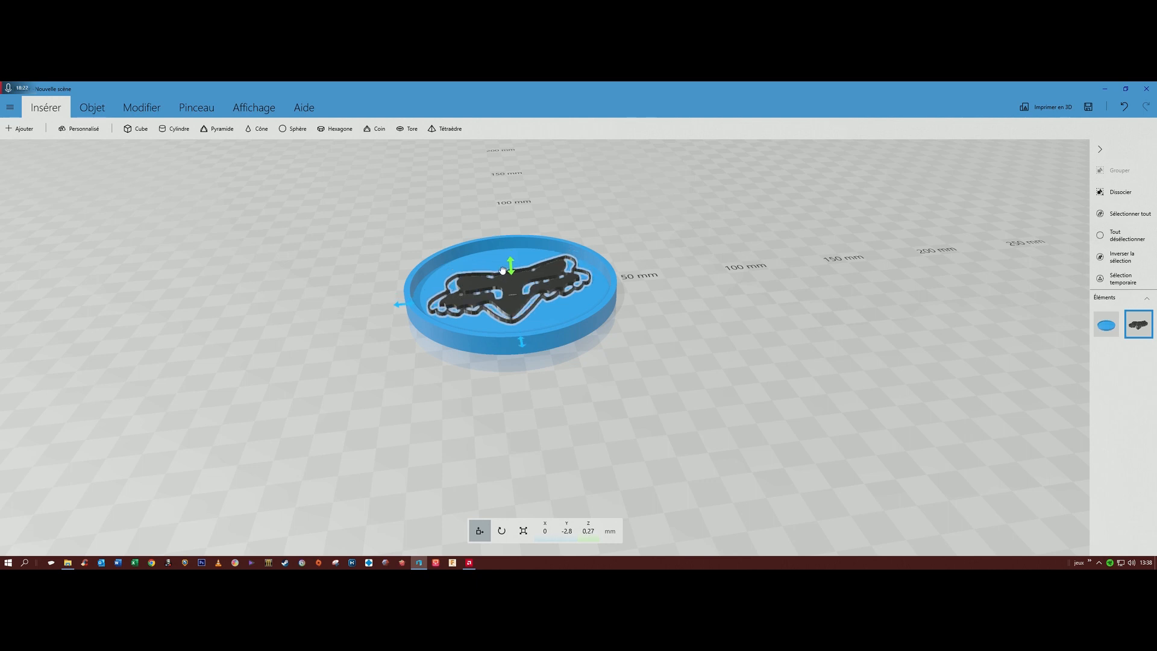
- Try the fox logo at Z position 3.73 mm, and lower it back to 0.27 mm
mouse_move(646, 303)
left_mouse_down()
mouse_move(651, 422)
mouse_move(631, 303)
left_mouse_up()
left_click_drag(499, 306, 499, 291)
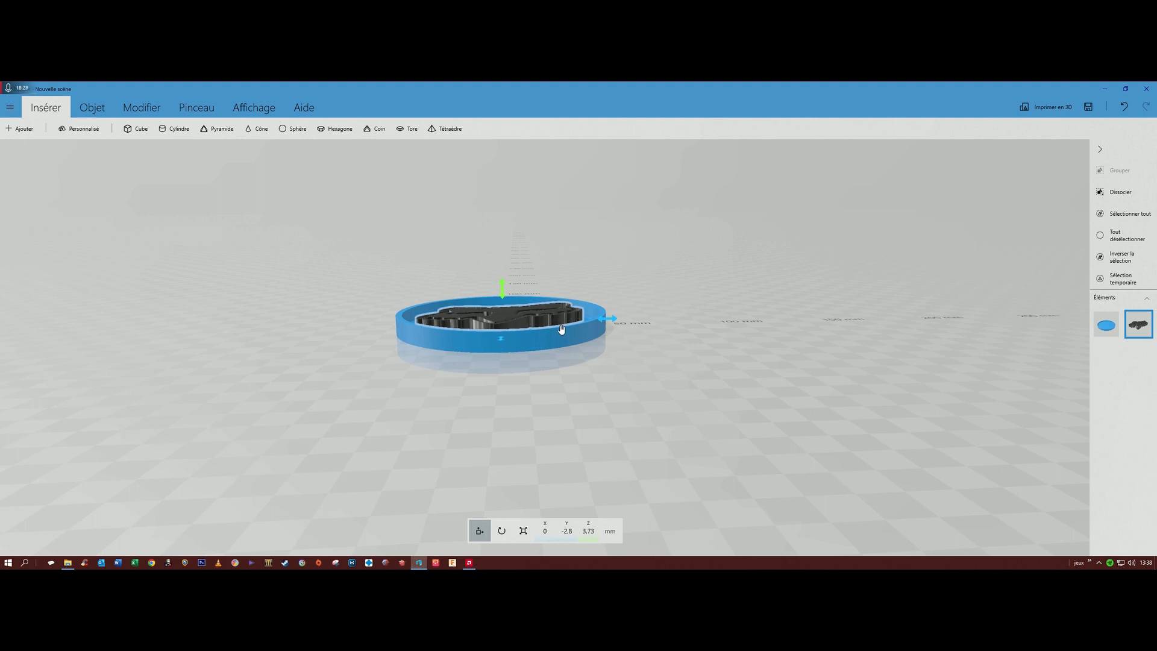
left_click_drag(589, 371, 584, 418)
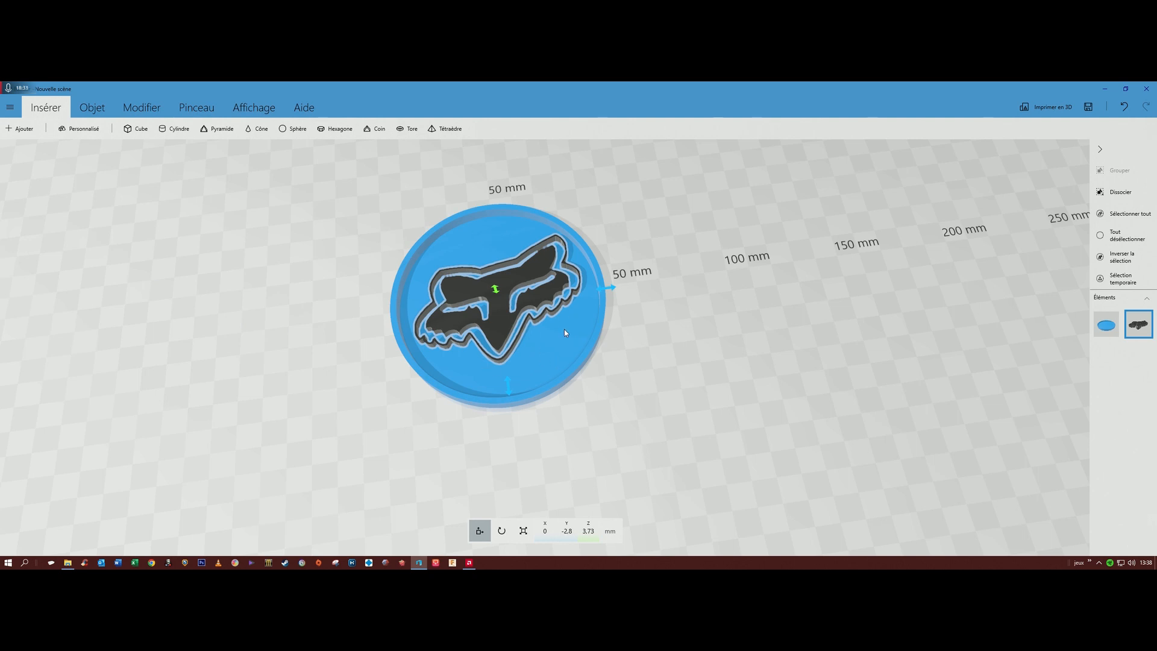
left_click_drag(663, 385, 647, 272)
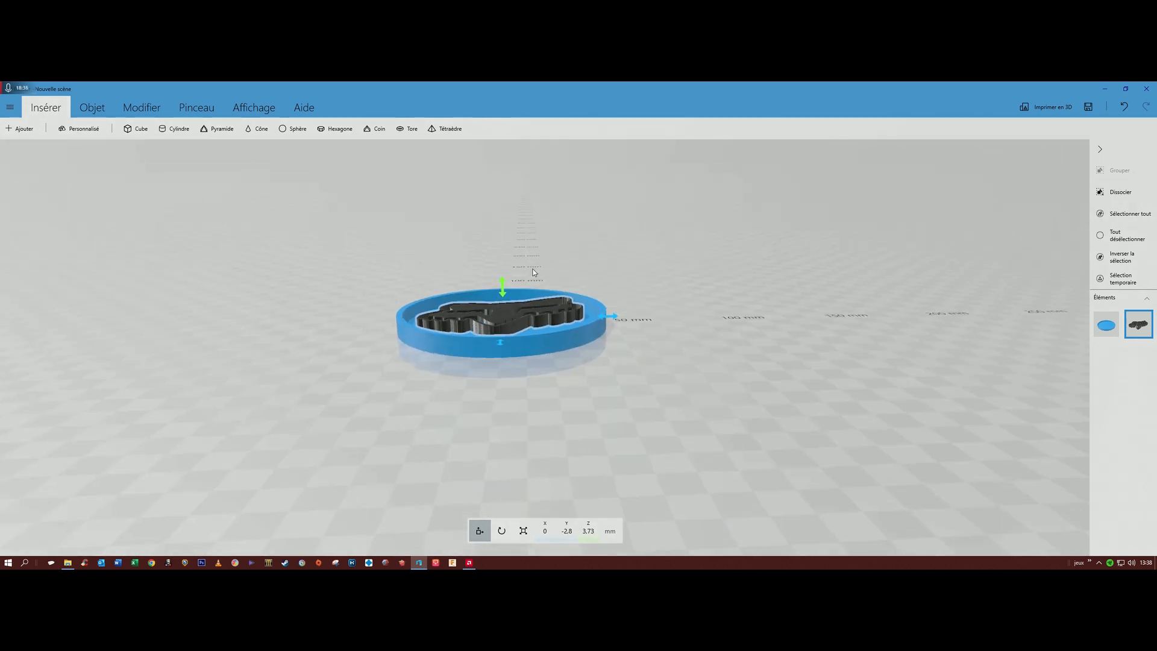
left_click_drag(502, 287, 501, 295)
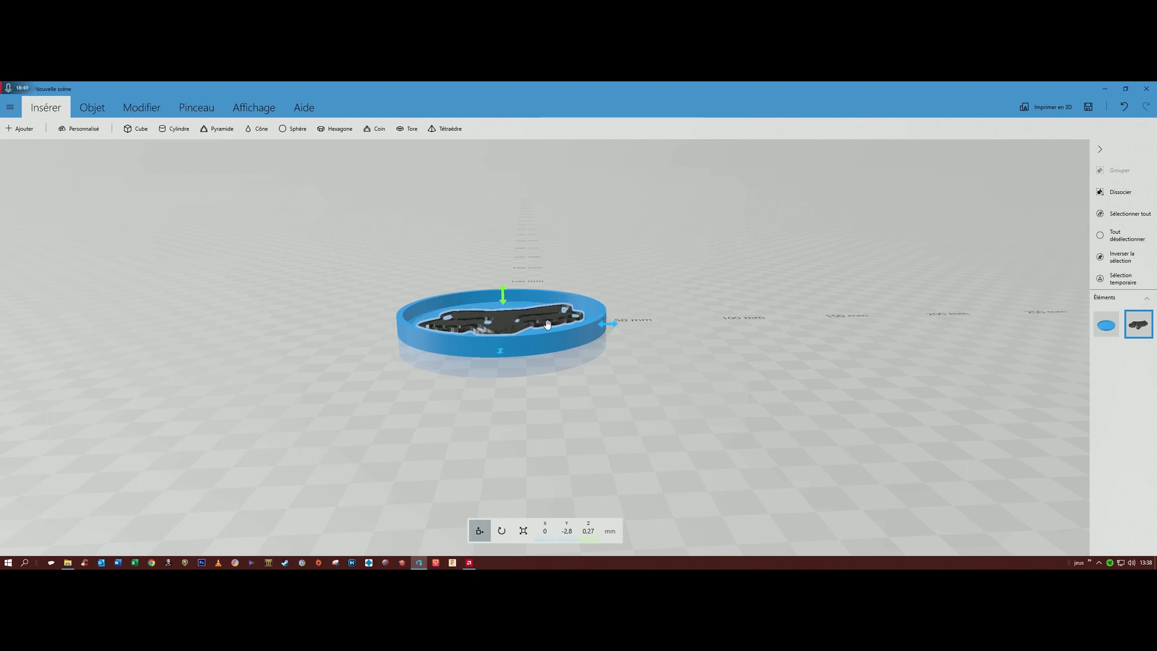
- Try shrinking the fox logo to about 68.8 × 51.8 × 7.2 mm, and undo the resize
scroll(623, 377, "up", 3)
left_click_drag(623, 378, 570, 449)
left_click(523, 536)
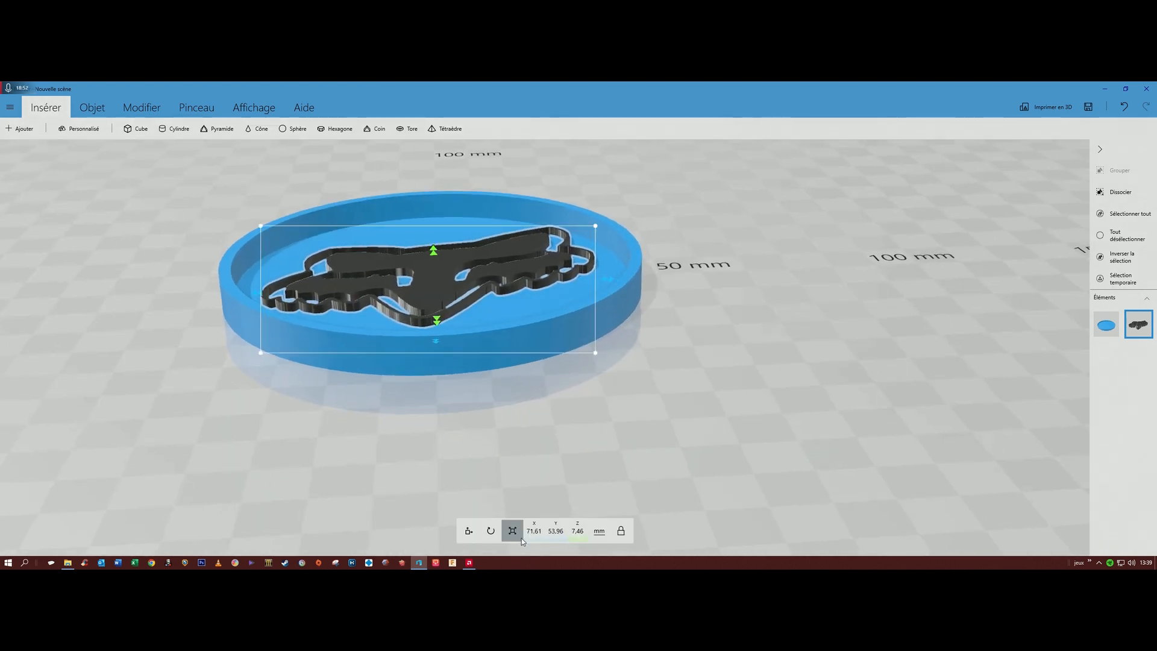
left_click_drag(433, 250, 429, 241)
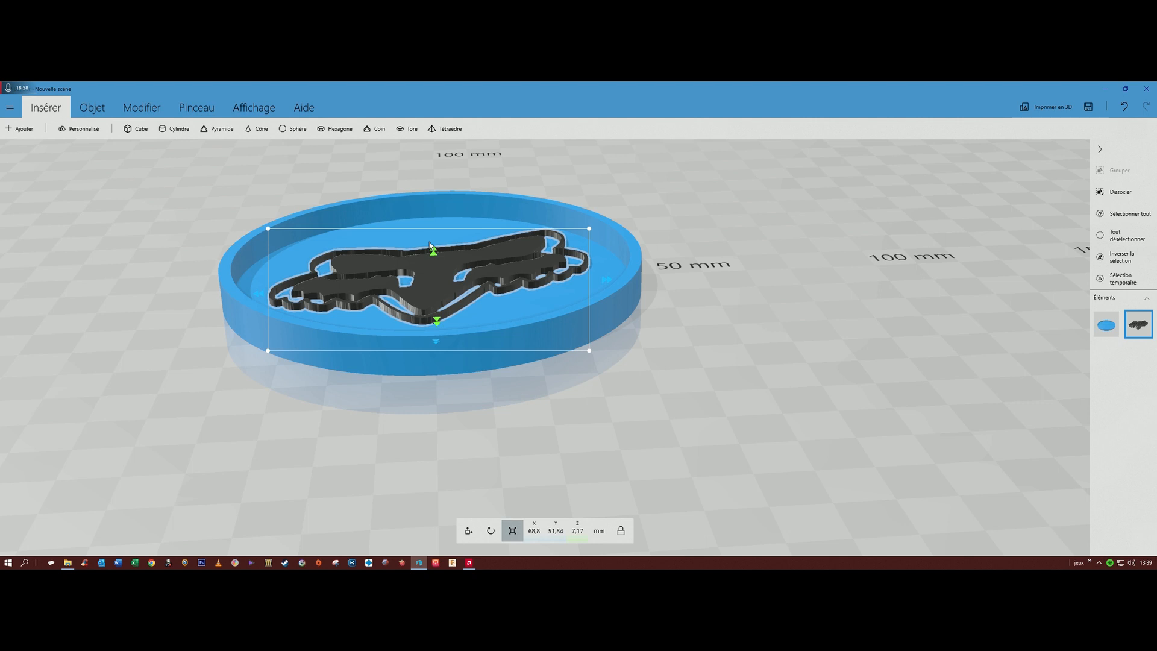
key("ctrl+z")
key("ctrl+z")
key("ctrl+z")
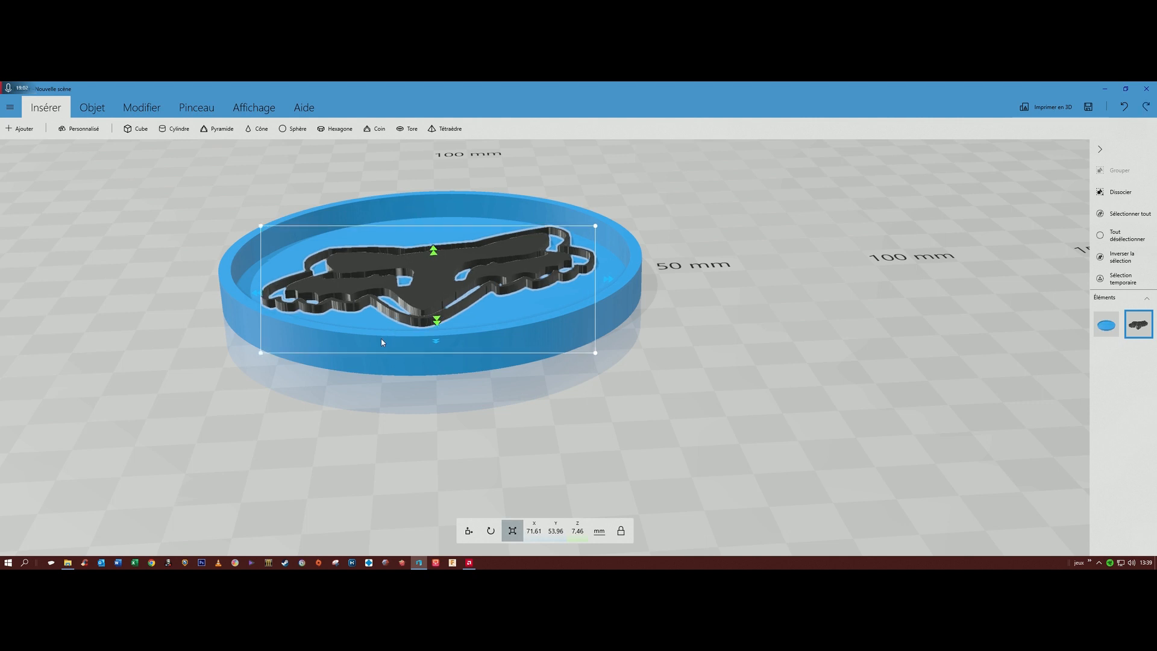
- Unlock the fox logo's proportions and set only its Z height to 2 mm
left_click_drag(351, 416, 373, 435)
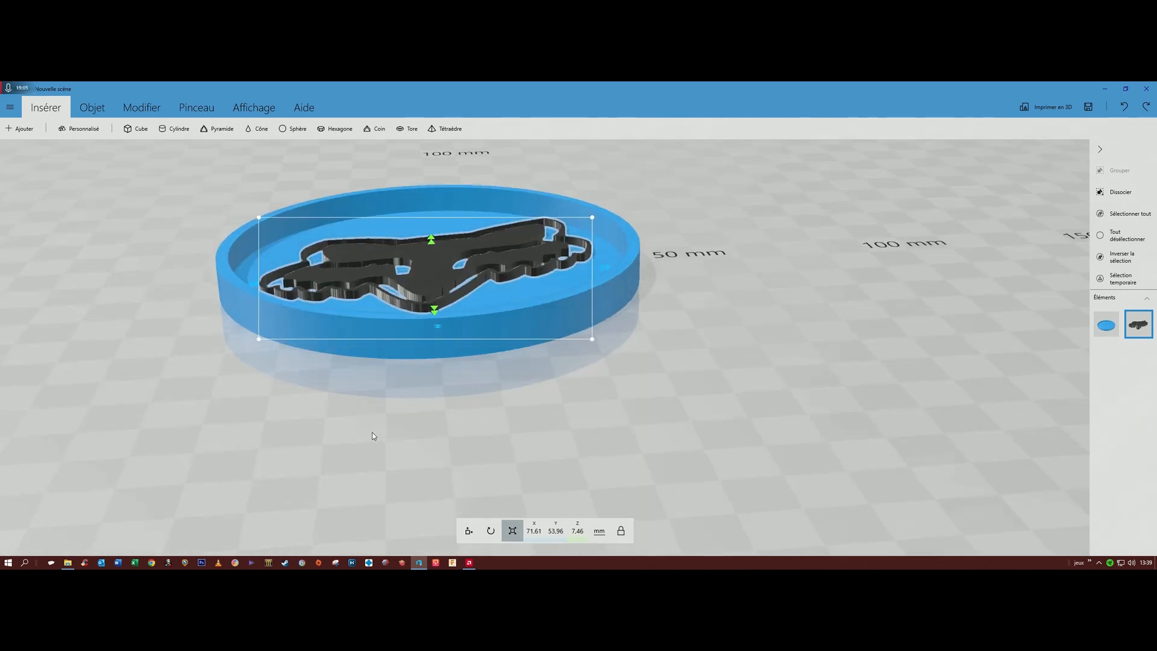
left_click(577, 531)
type("2")
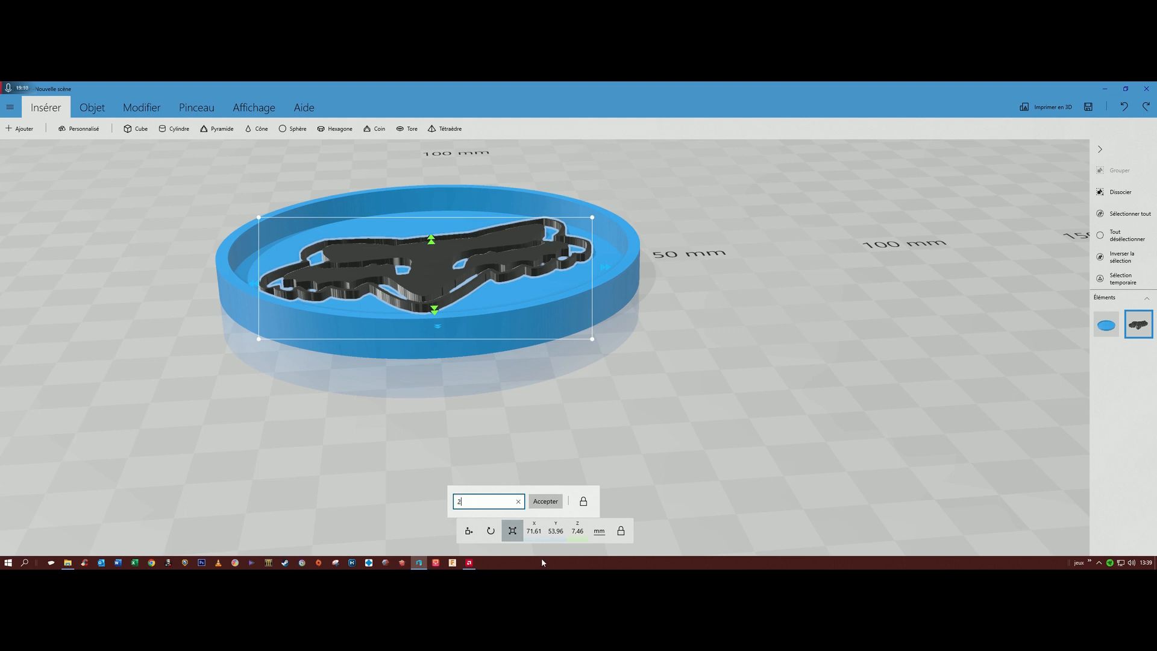
key("Escape")
left_click(582, 534)
type("2")
key("Return")
right_click_drag(591, 493, 552, 441)
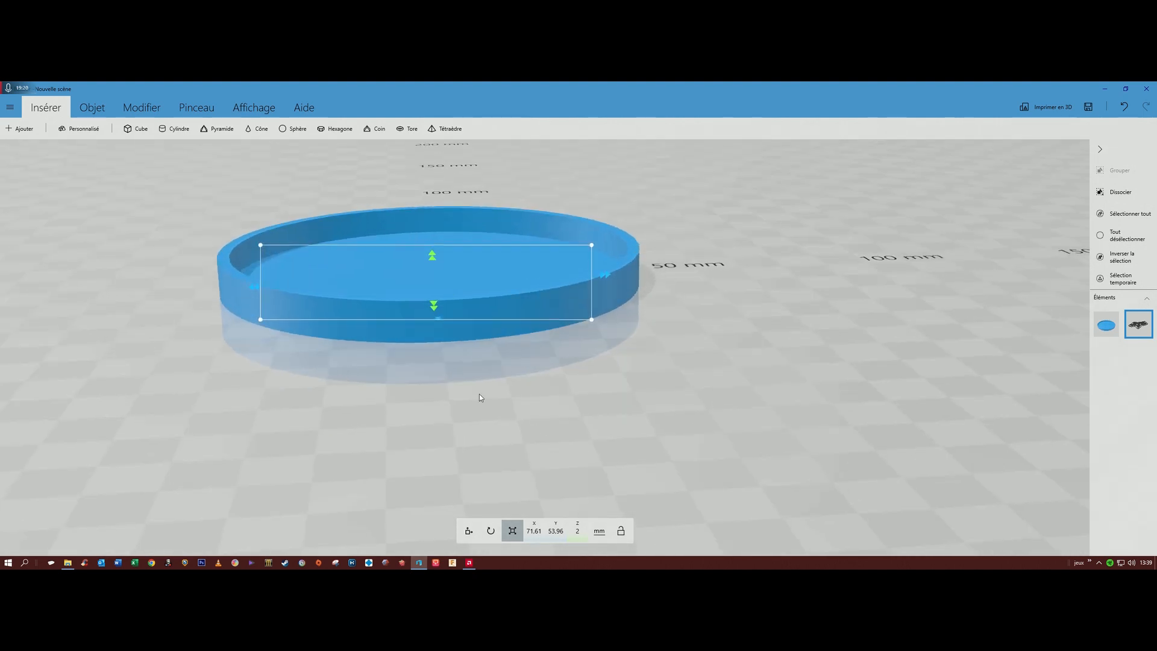
- Raise the fox logo to Z position 3 mm and set its Z height to 3 mm
left_click(469, 530)
mouse_move(431, 254)
left_mouse_down()
mouse_move(431, 227)
mouse_move(430, 251)
left_mouse_up()
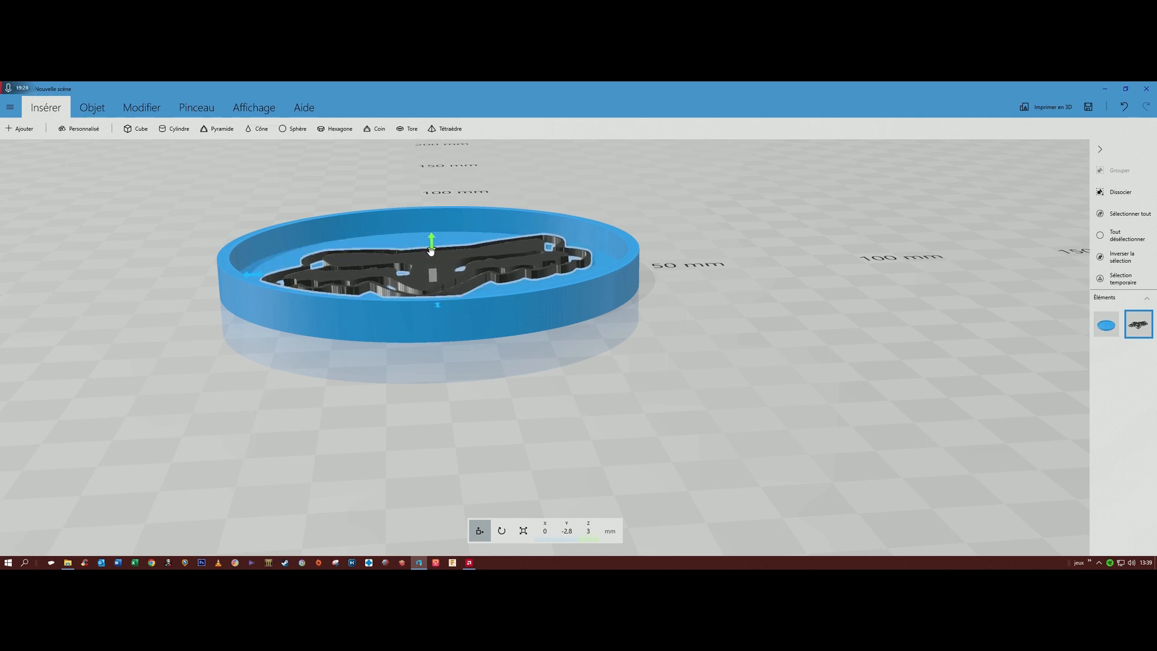
mouse_move(380, 447)
right_mouse_down()
mouse_move(338, 562)
mouse_move(290, 430)
mouse_move(324, 356)
mouse_move(349, 377)
mouse_move(360, 439)
right_mouse_up()
left_click(522, 530)
left_click(577, 531)
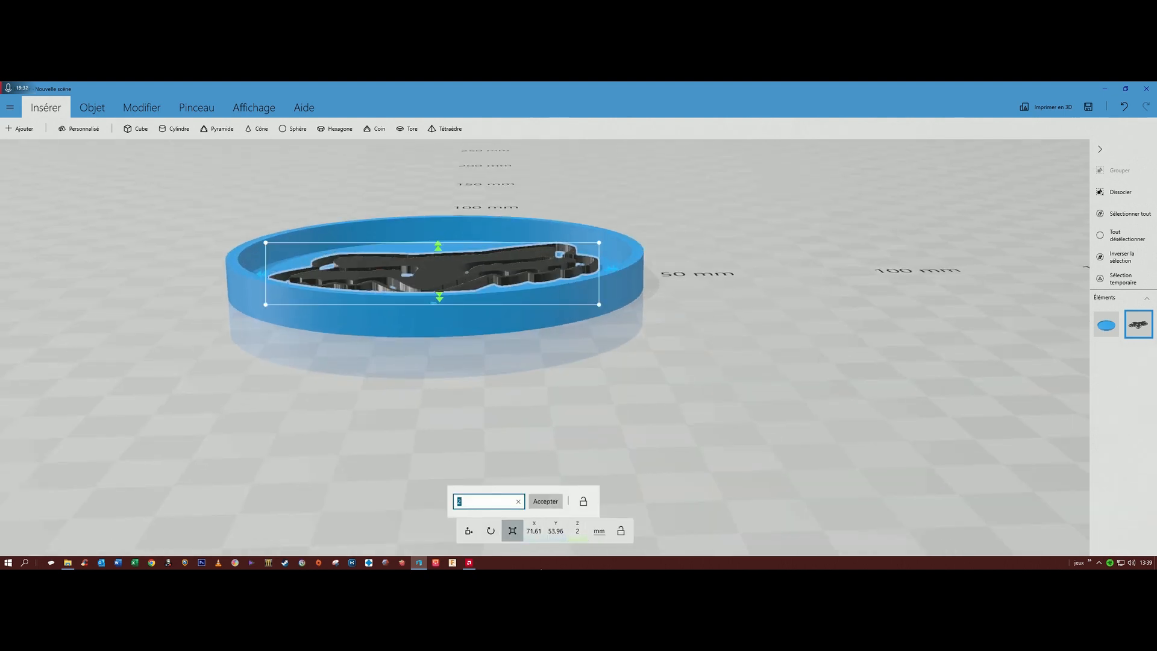
key("Return")
right_click_drag(678, 435, 639, 449)
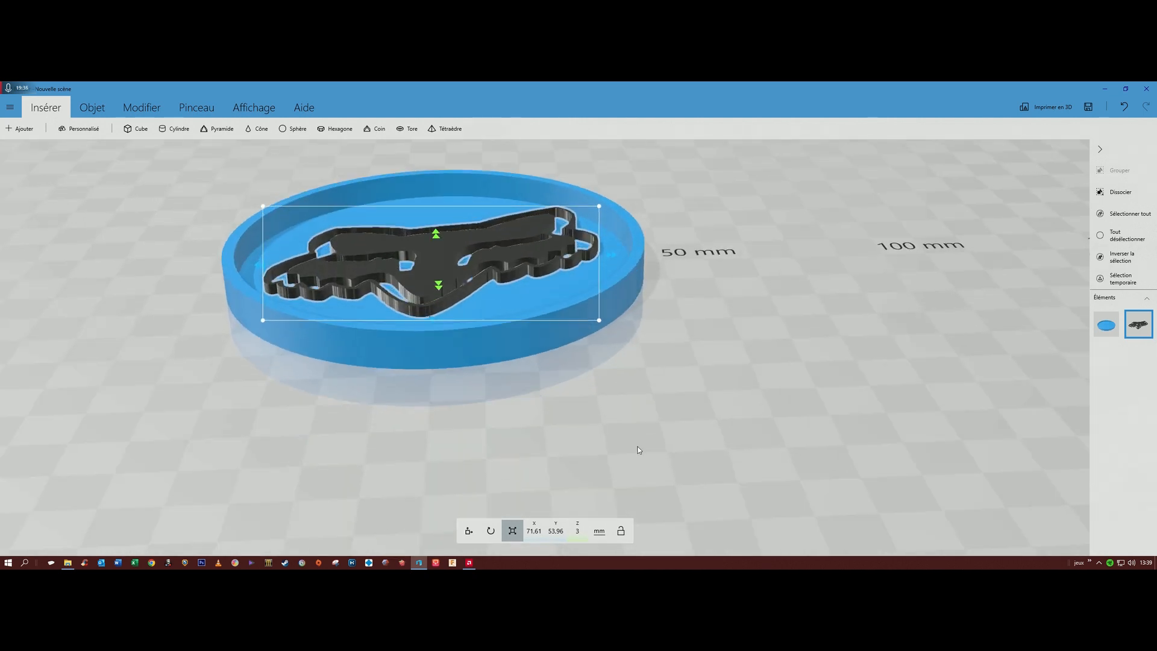
- Lower the fox logo into the dish floor, to Z position 2.5 mm
left_click(468, 534)
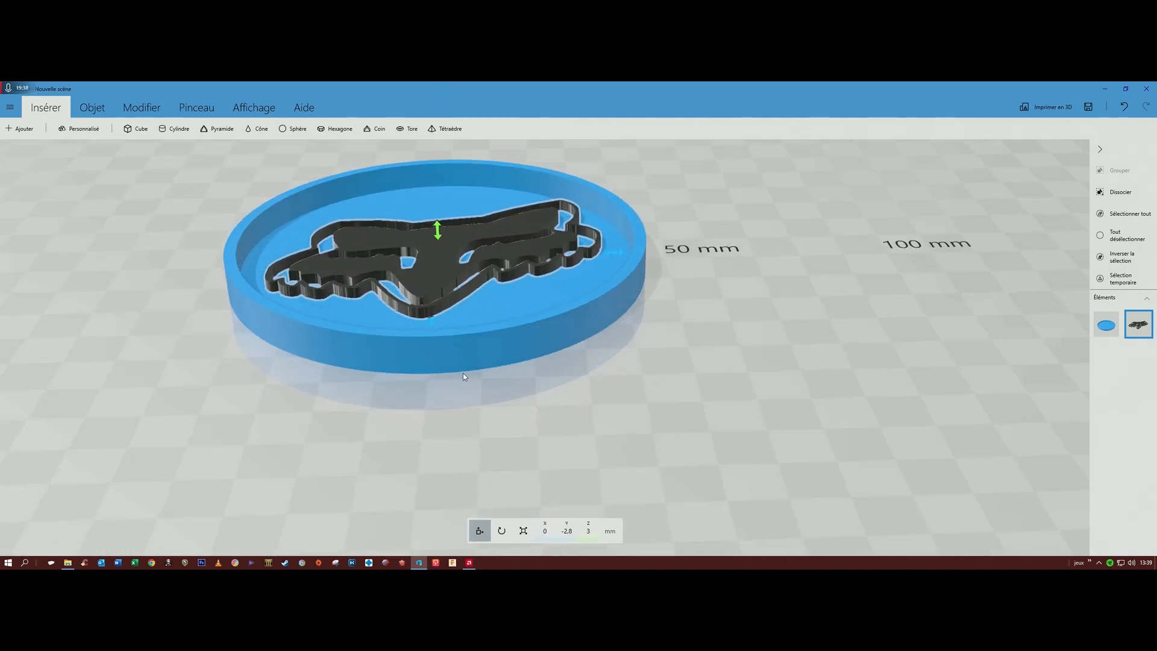
left_click_drag(437, 240, 437, 237)
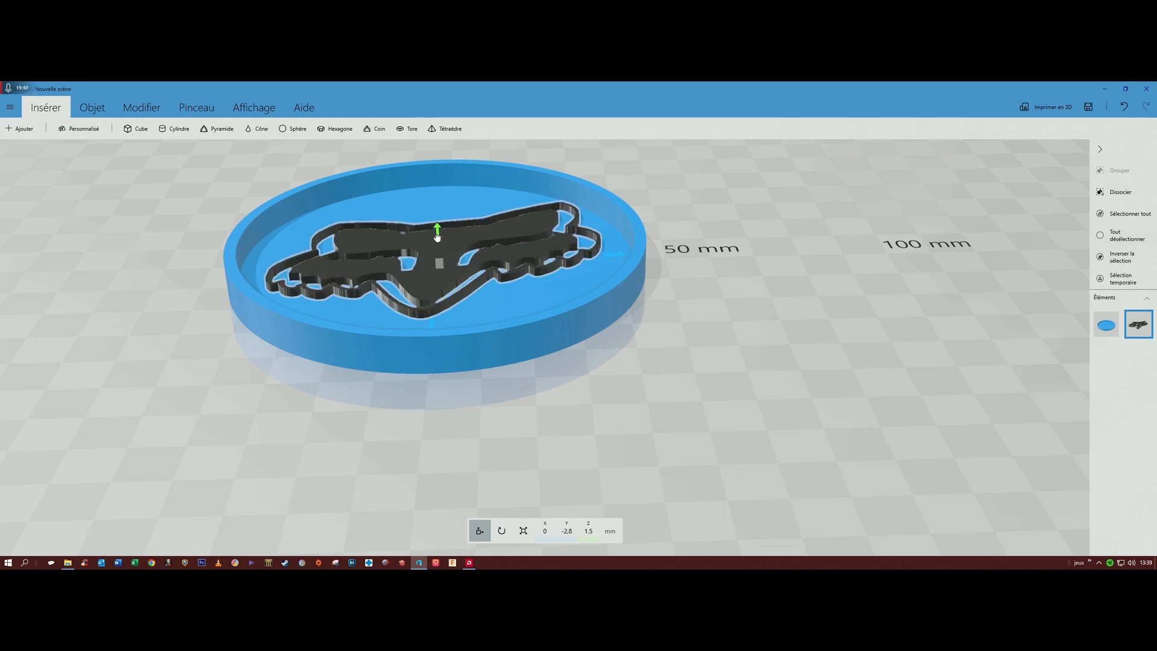
left_click_drag(615, 434, 605, 404)
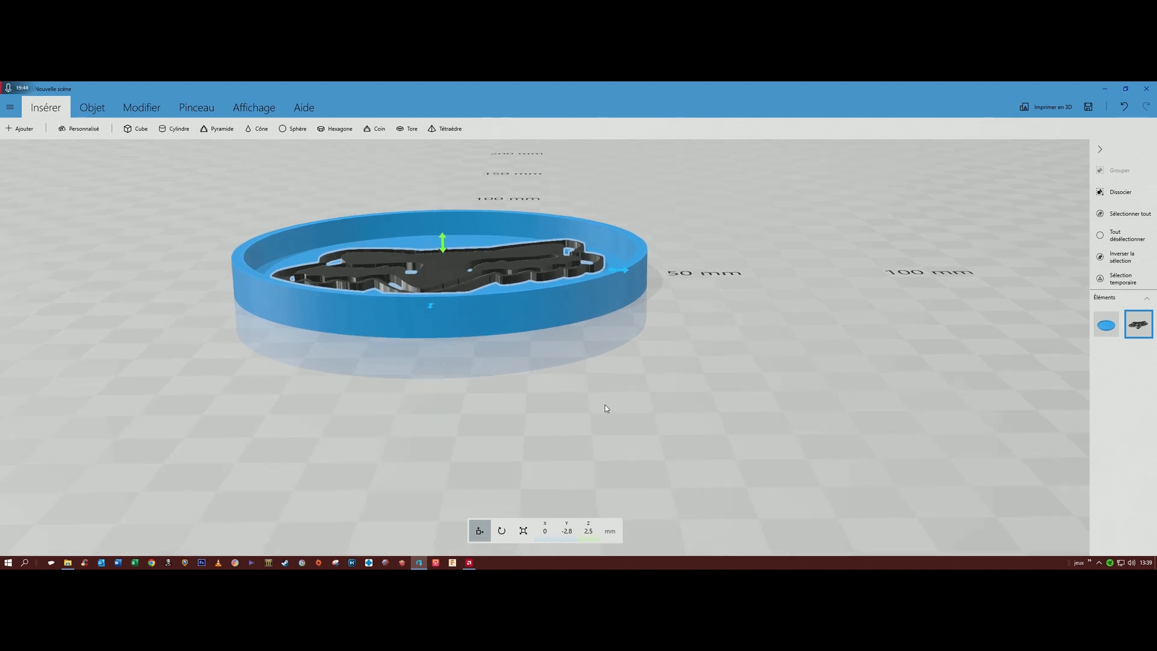
- Examine how the fox logo sits in the dish with X-ray view on, and again from above with it off
left_click(256, 109)
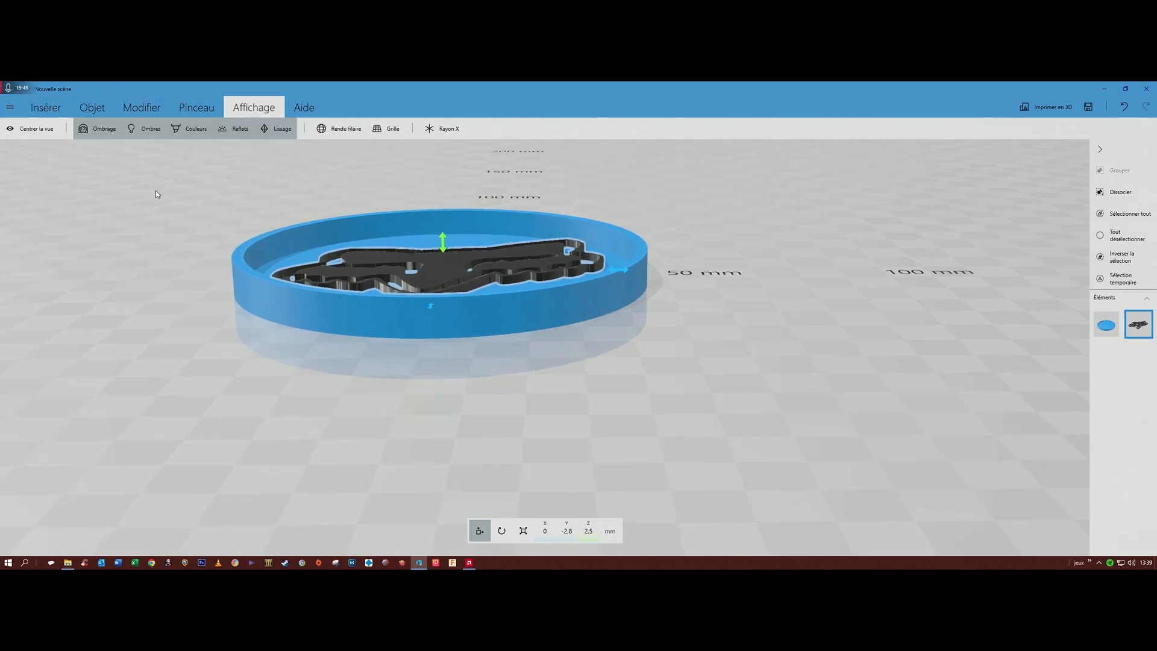
left_click(435, 130)
left_click_drag(578, 346, 578, 414)
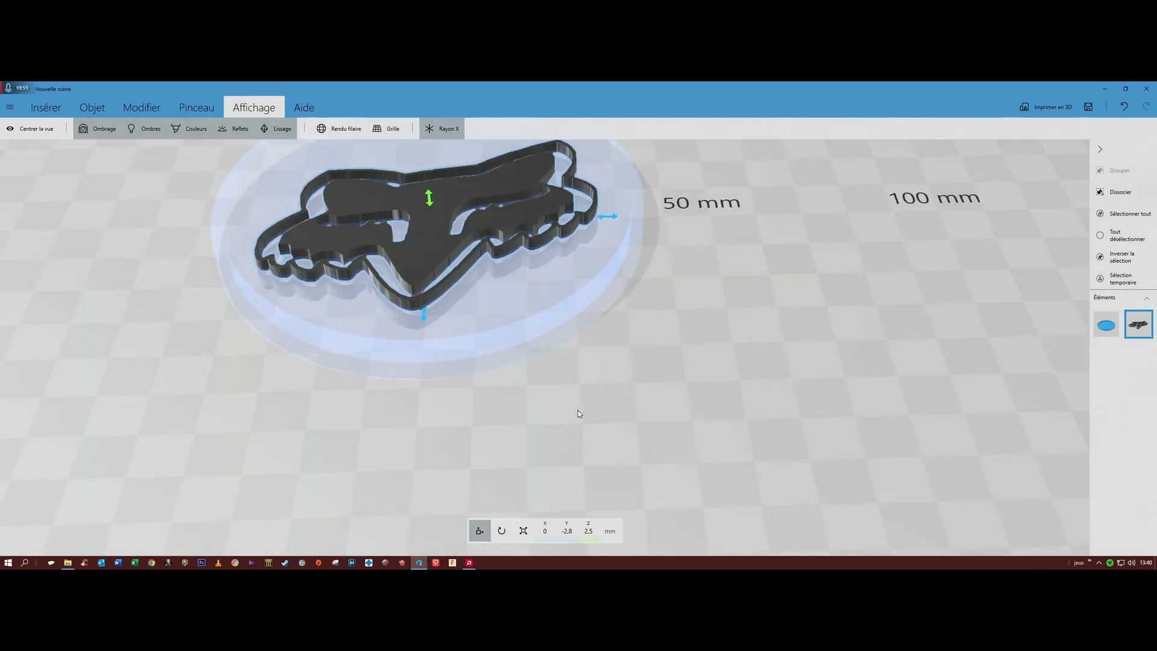
left_click(443, 128)
scroll(866, 464, "up", 5)
left_click_drag(866, 468, 780, 422)
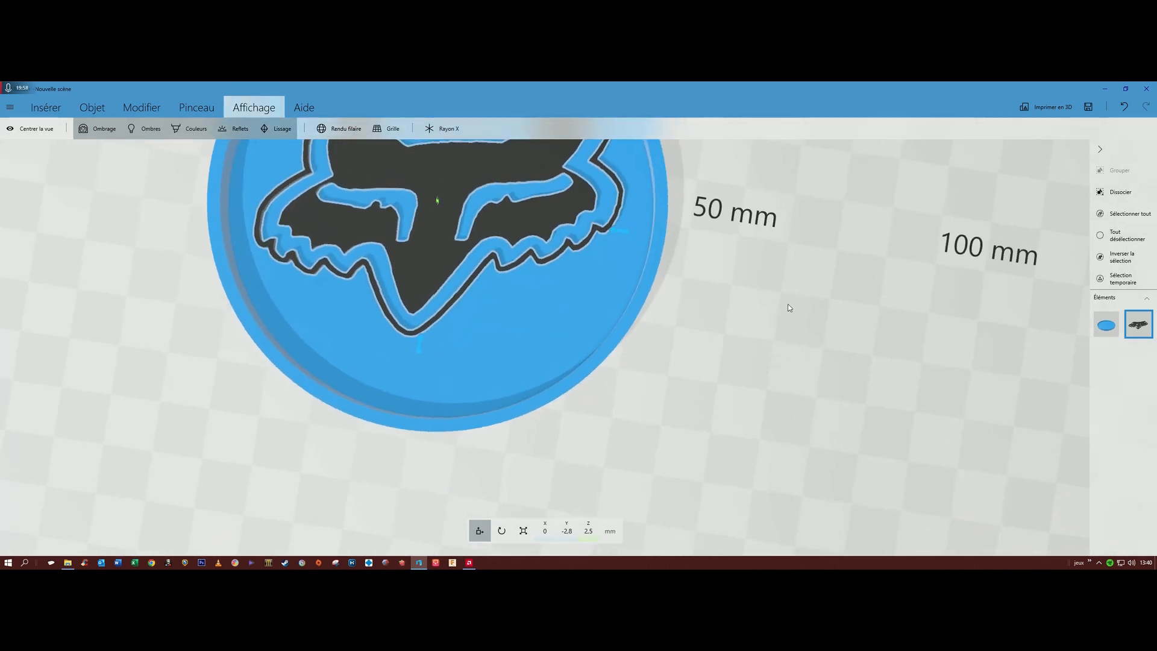
right_click_drag(757, 263, 816, 367)
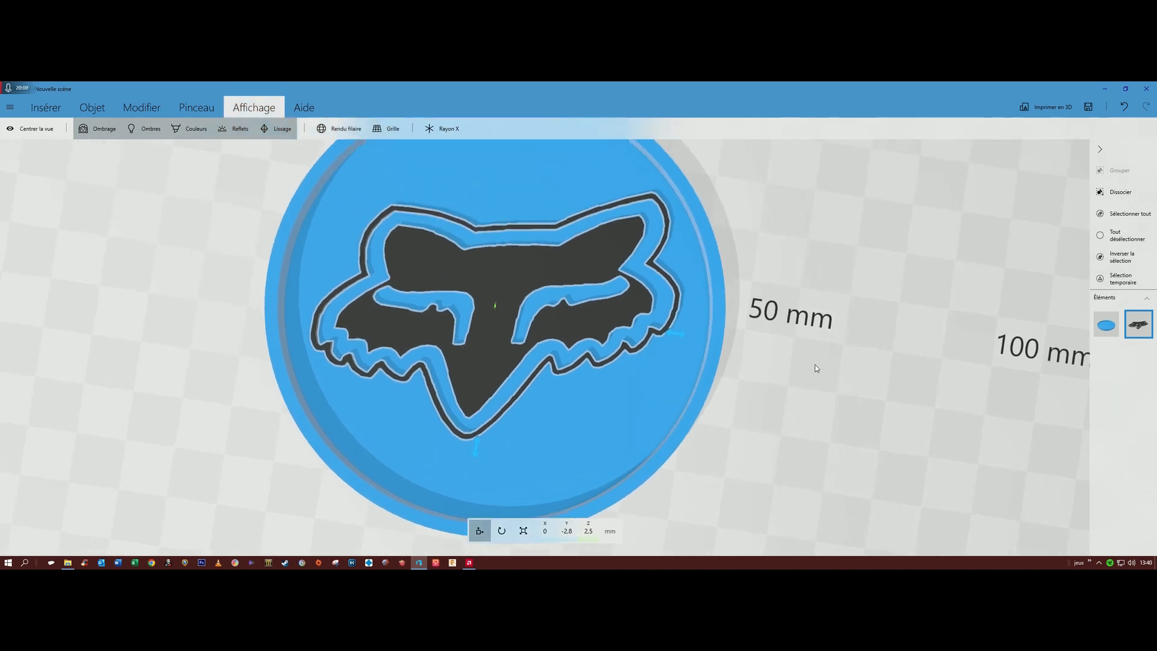
scroll(820, 365, "down", 2)
left_click_drag(822, 392, 846, 347)
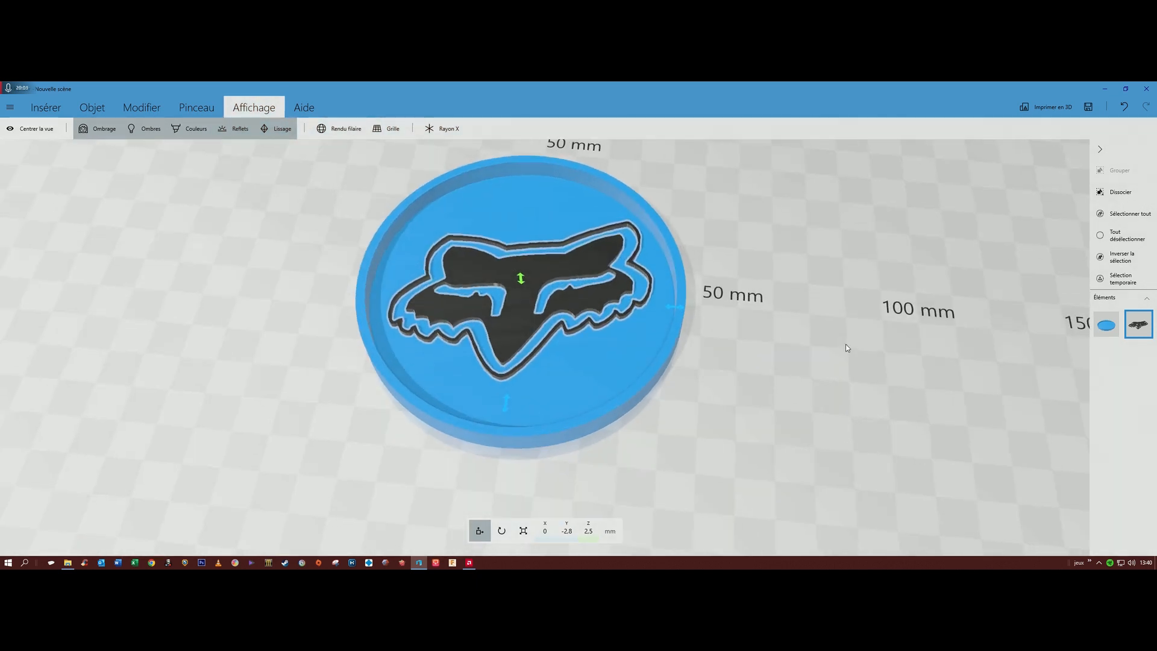
- Select the dish together with the fox logo and group them into one object
left_click(1106, 328, "ctrl")
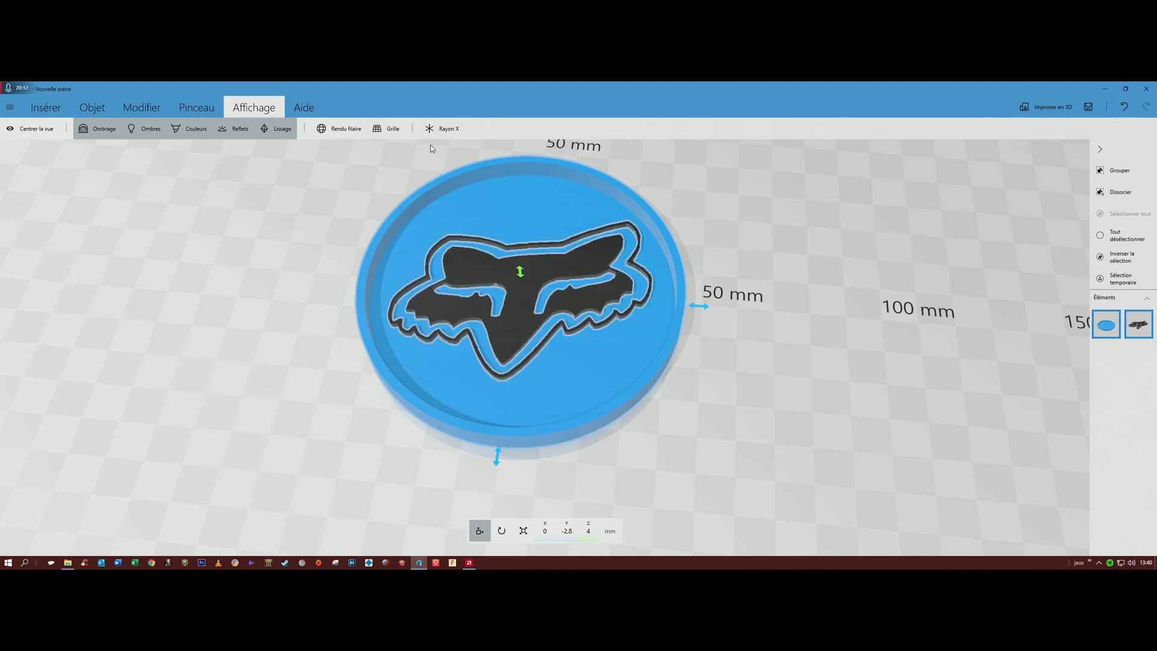
left_click_drag(181, 274, 192, 312)
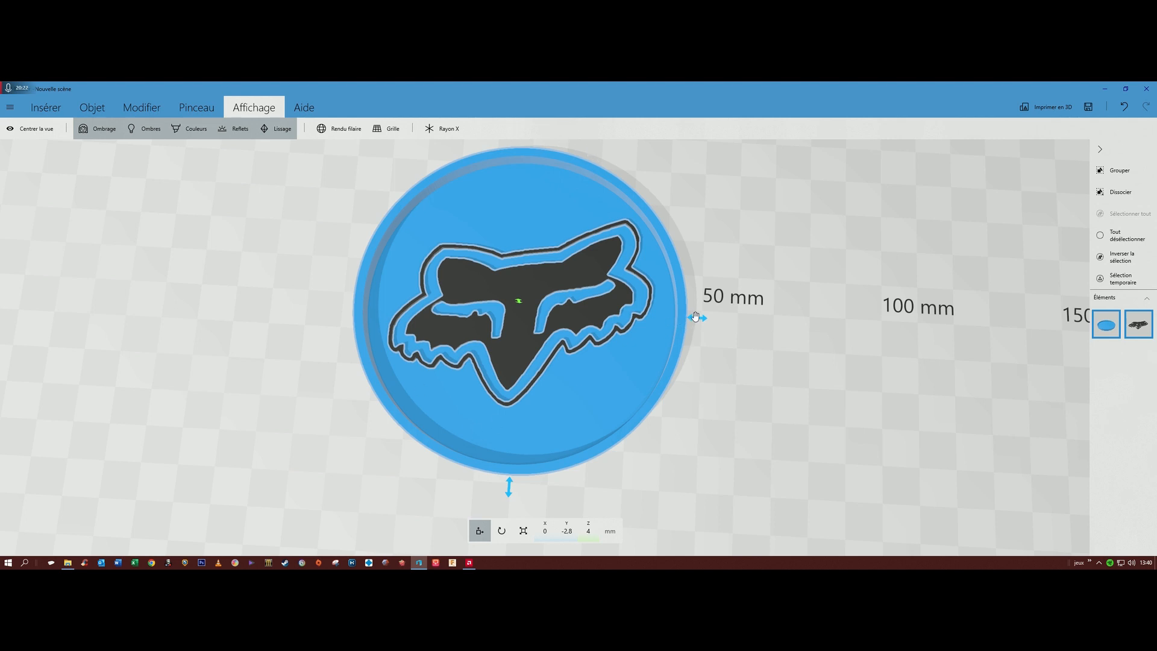
left_click(141, 109)
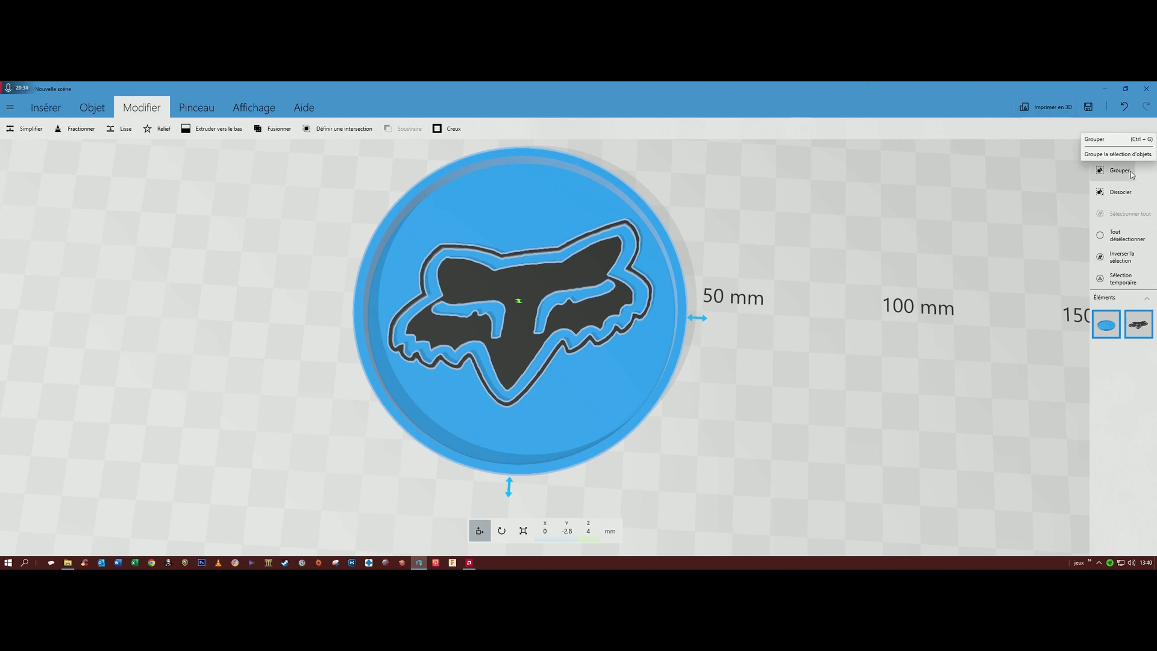
left_click(1120, 170)
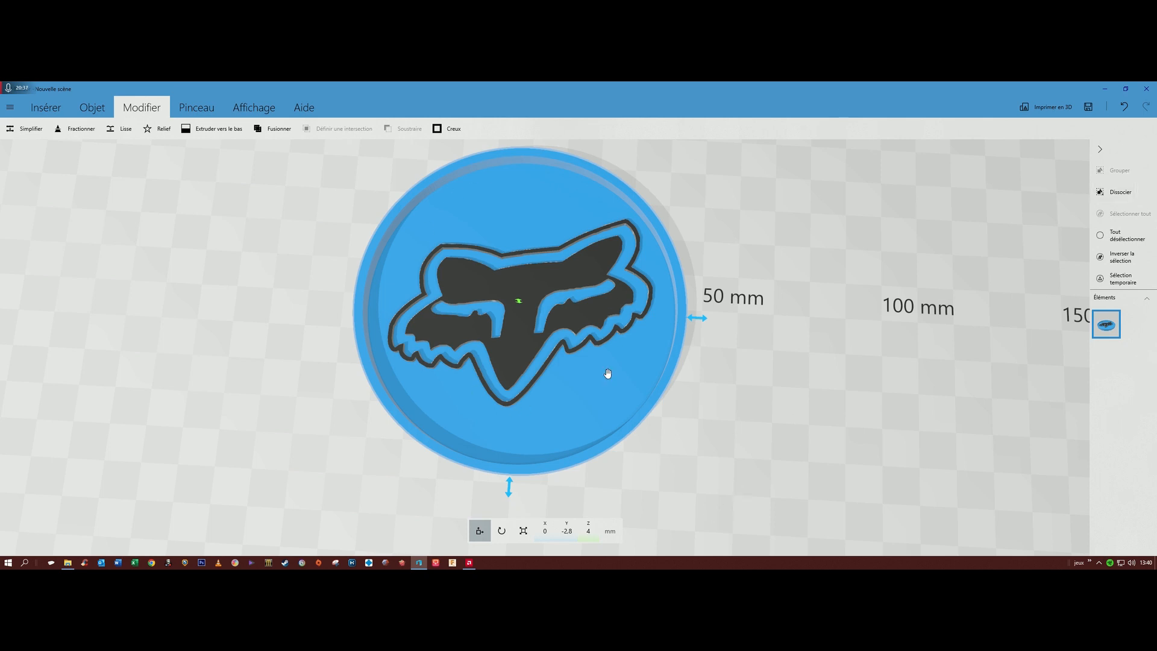
- Ungroup the model and select its separate parts one after another
left_click(1108, 193)
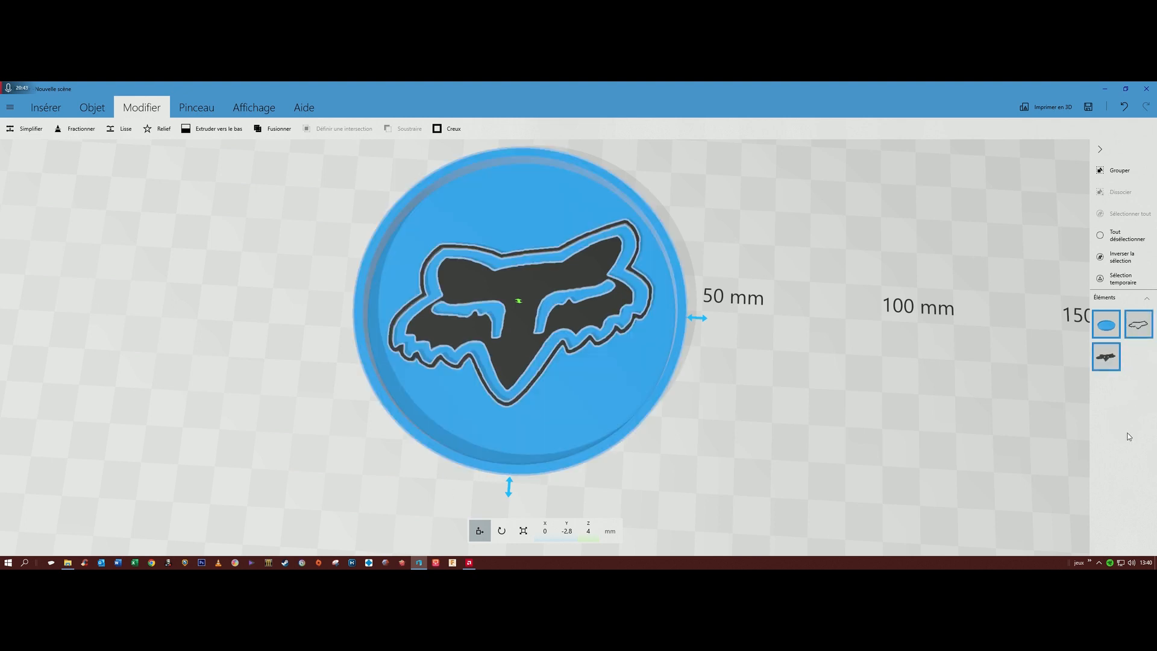
left_click(1112, 357)
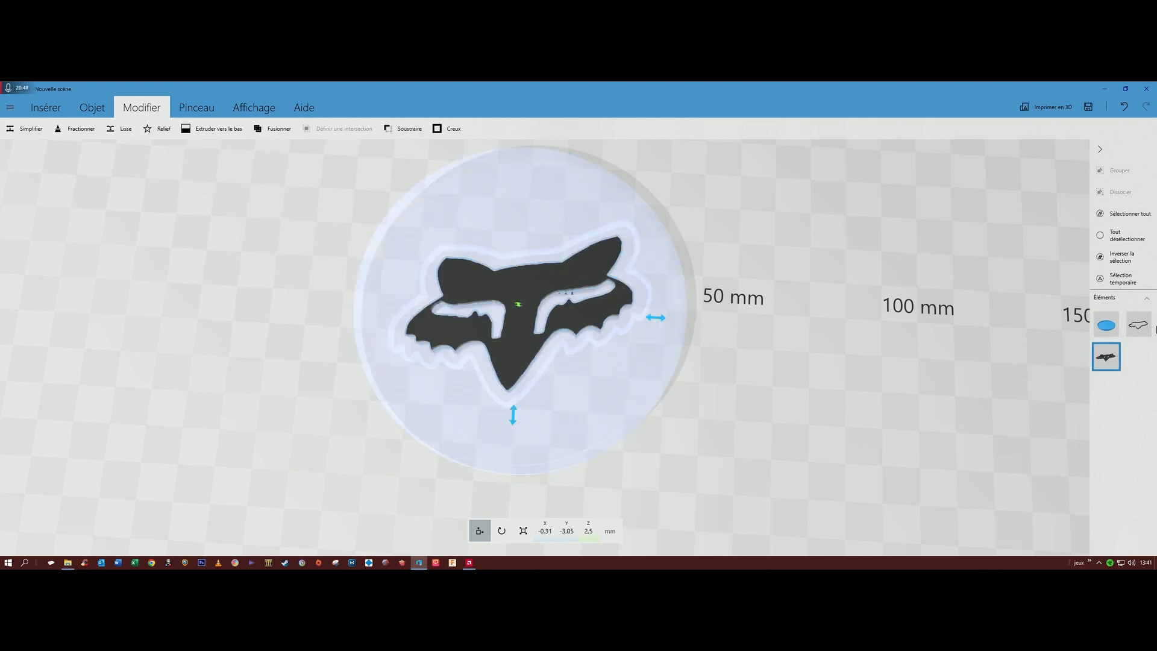
left_click(1139, 324)
left_click(1104, 329, "ctrl")
- Select the dish, the fox outline and the fox head together and group all three
left_click(1102, 329)
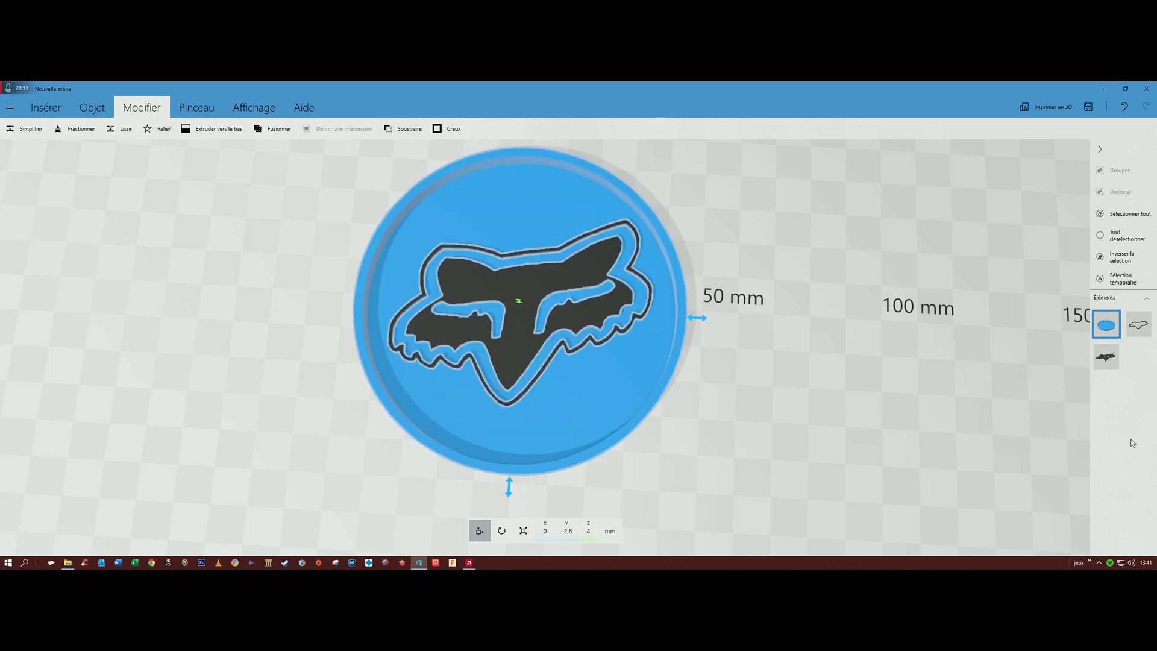
left_click(1138, 324, "ctrl")
left_click(1106, 357, "ctrl")
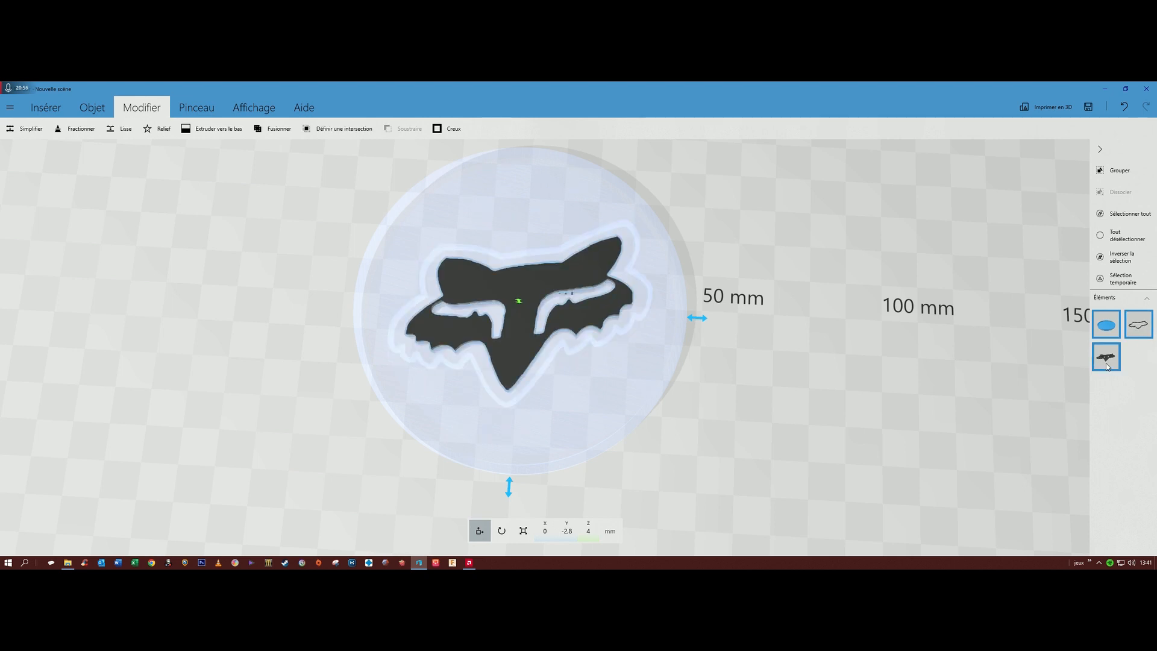
left_click(1120, 174)
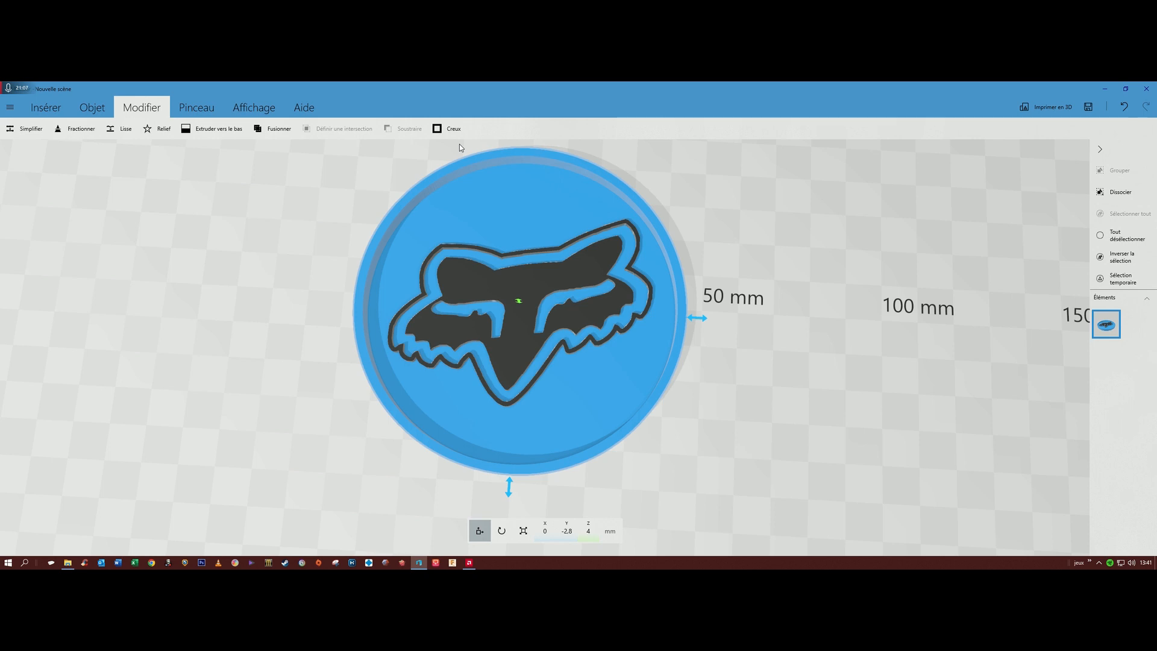
- Save the grouped model to the desktop in STL format as Nouvelle scène.stl
left_click(10, 108)
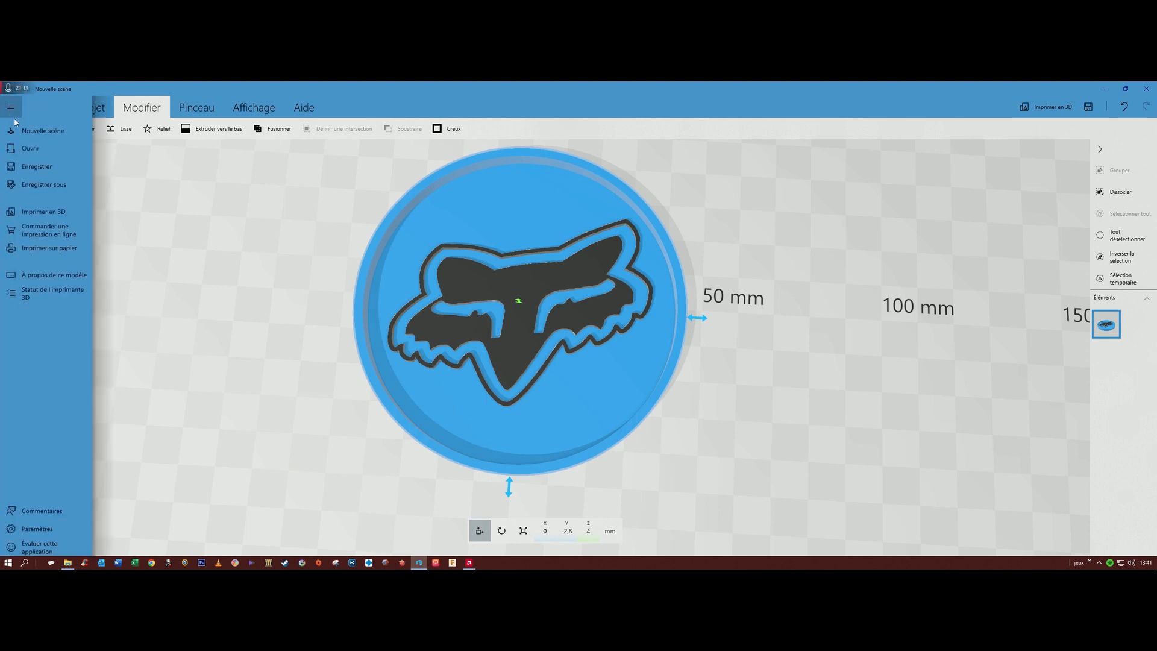
left_click(36, 185)
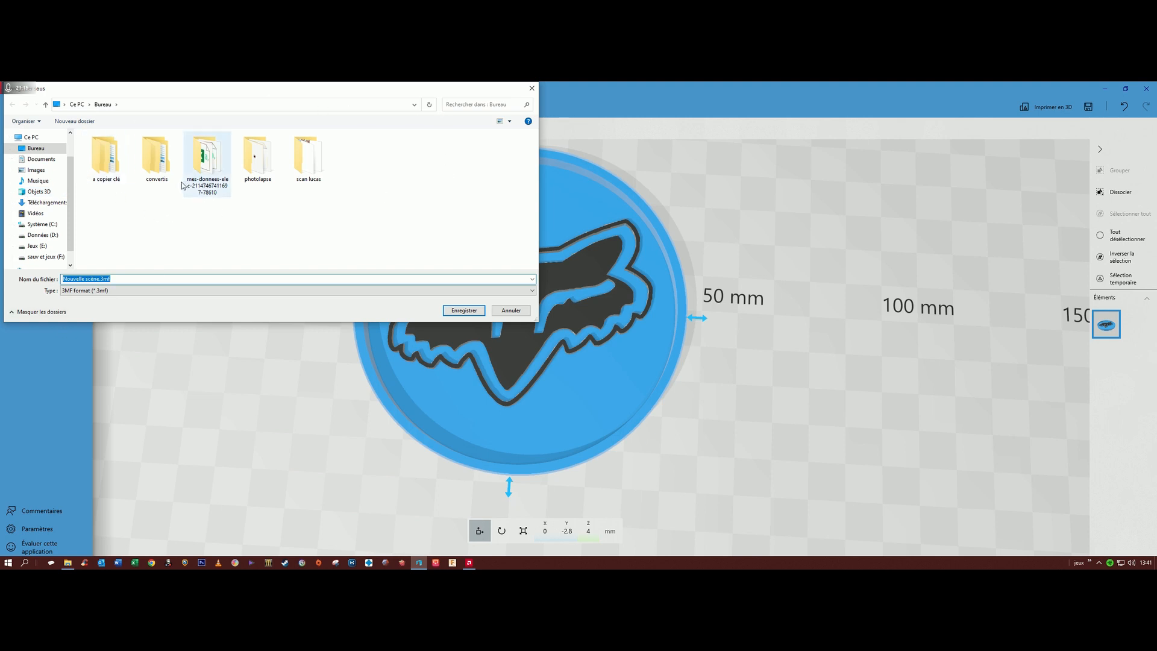
left_click(532, 291)
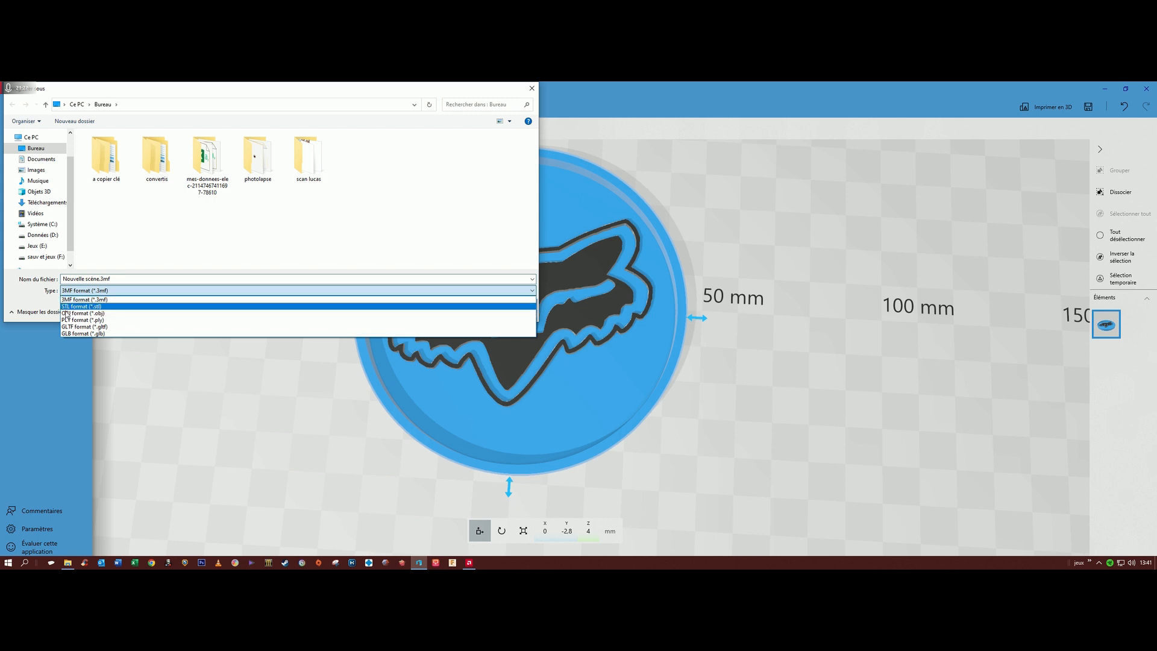
left_click(71, 307)
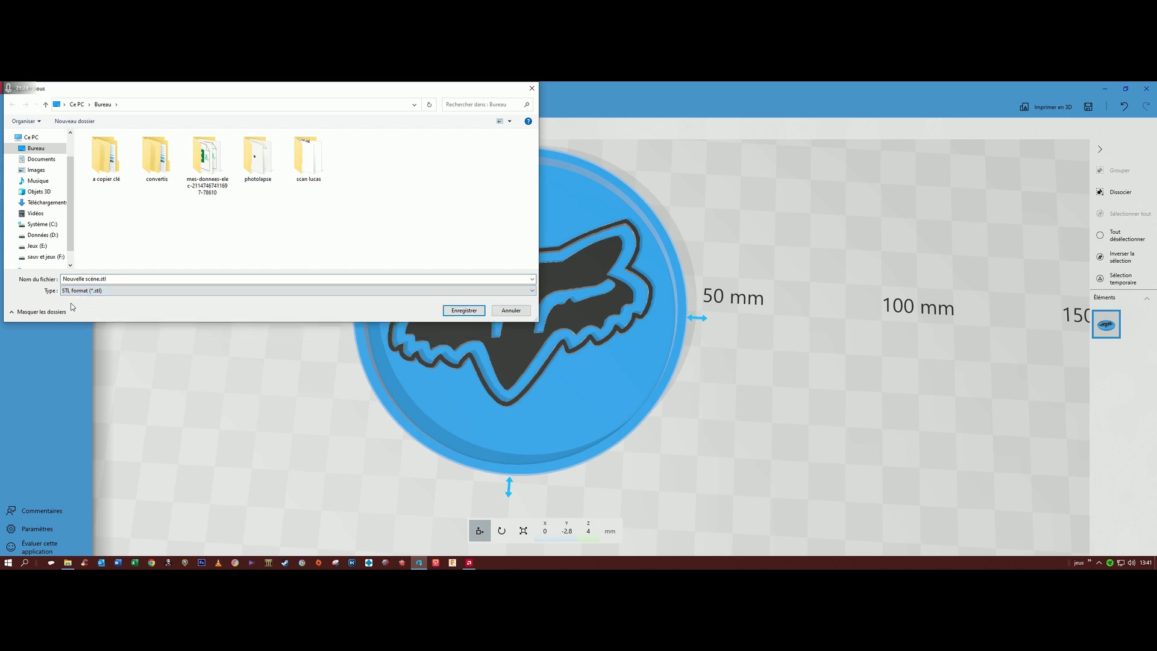
left_click(451, 311)
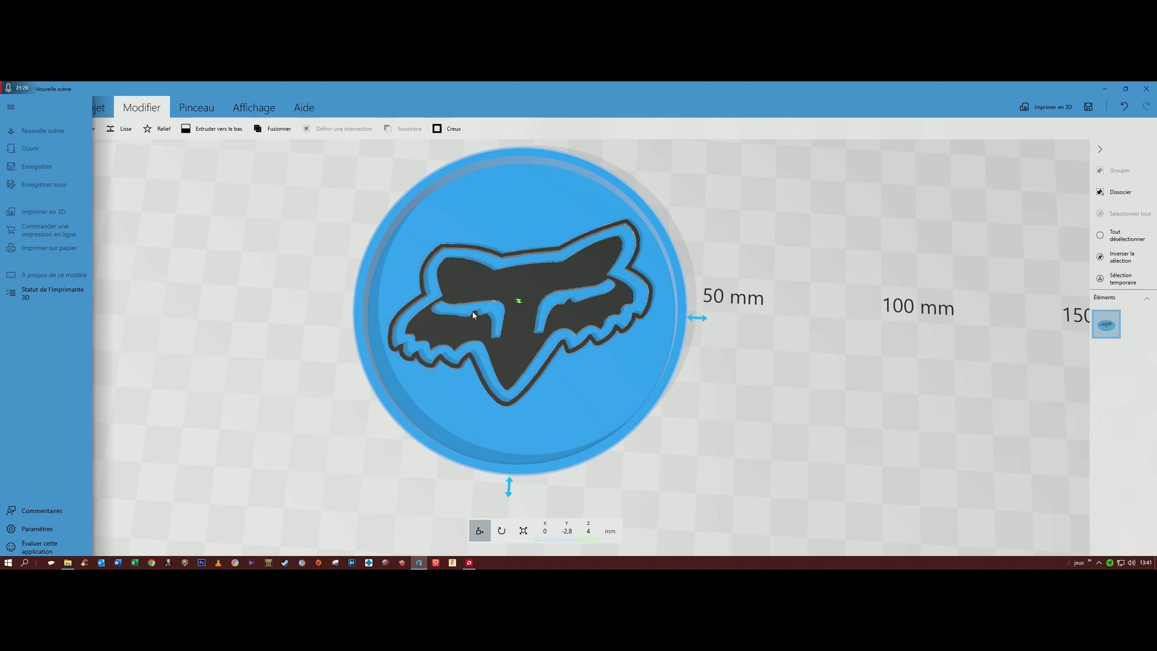
left_click(684, 392)
- Ungroup the model and delete the fox head and the fox outline, leaving only the dish
left_click_drag(18, 304, 35, 259)
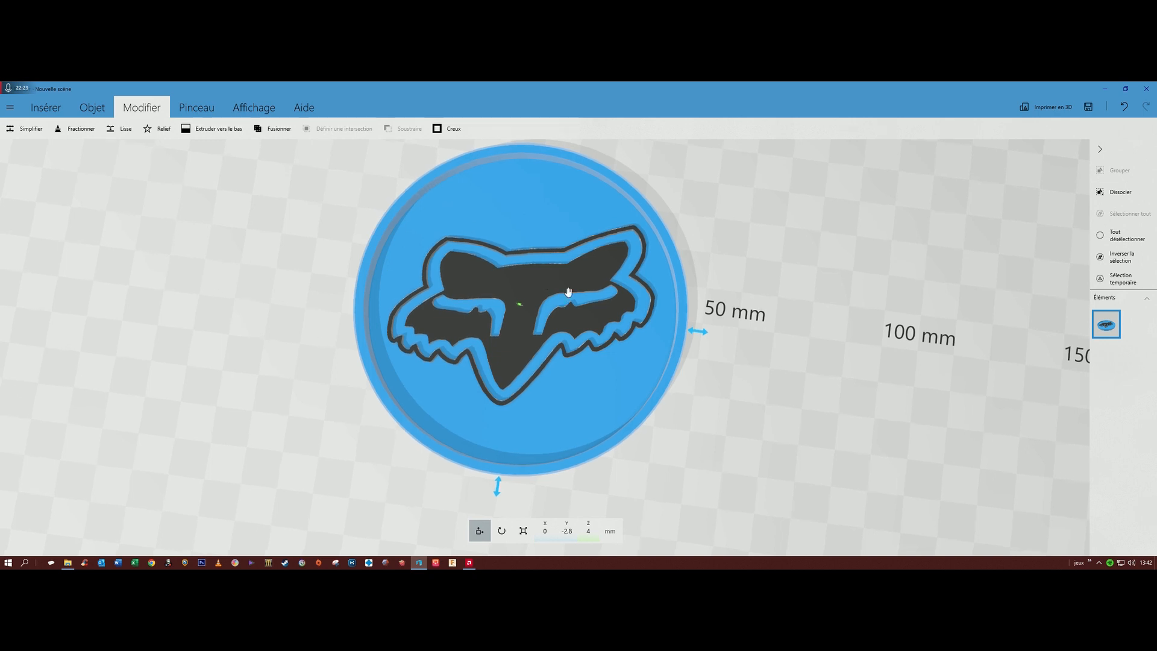
left_click_drag(787, 446, 774, 406)
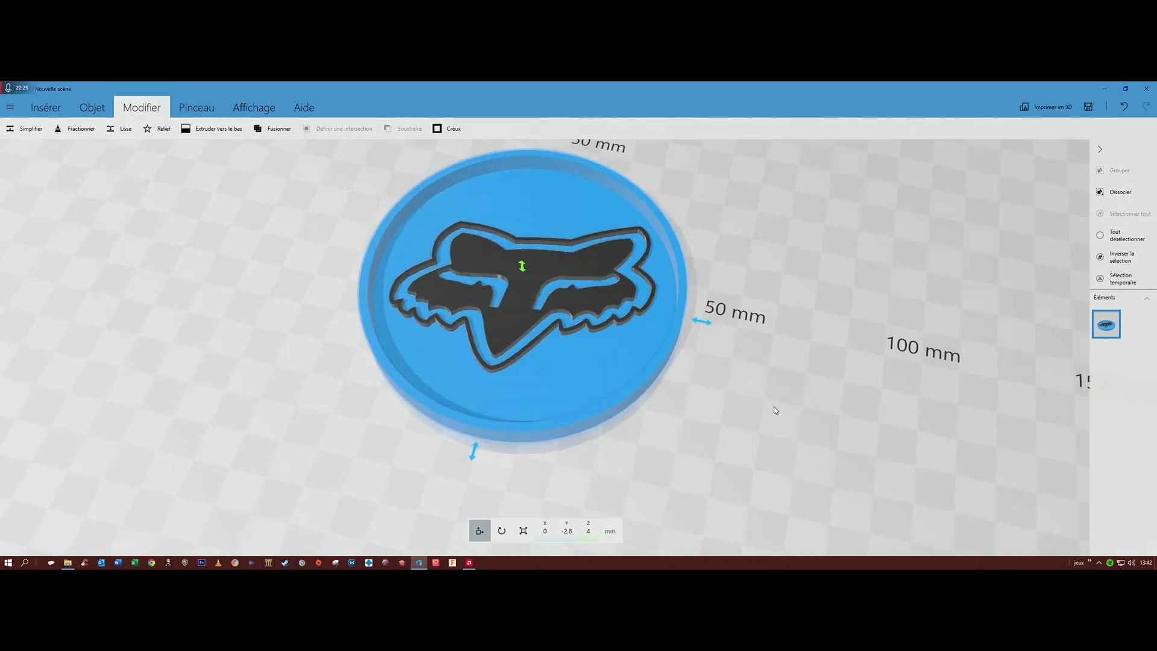
left_click(1119, 192)
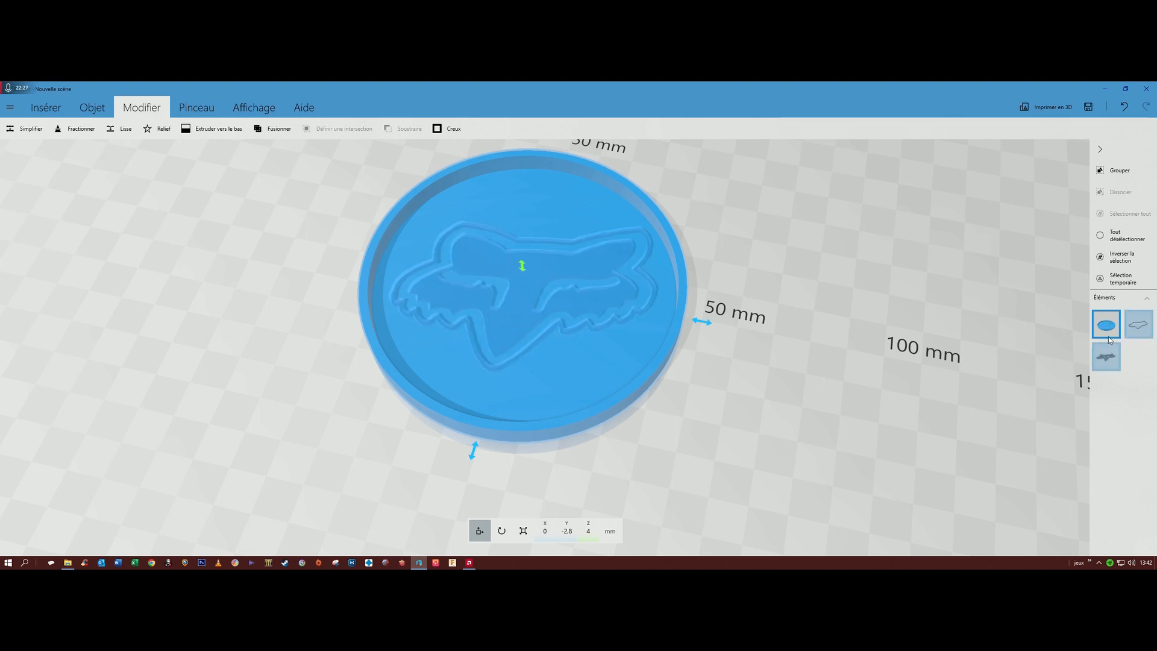
left_click(1105, 358)
key("Delete")
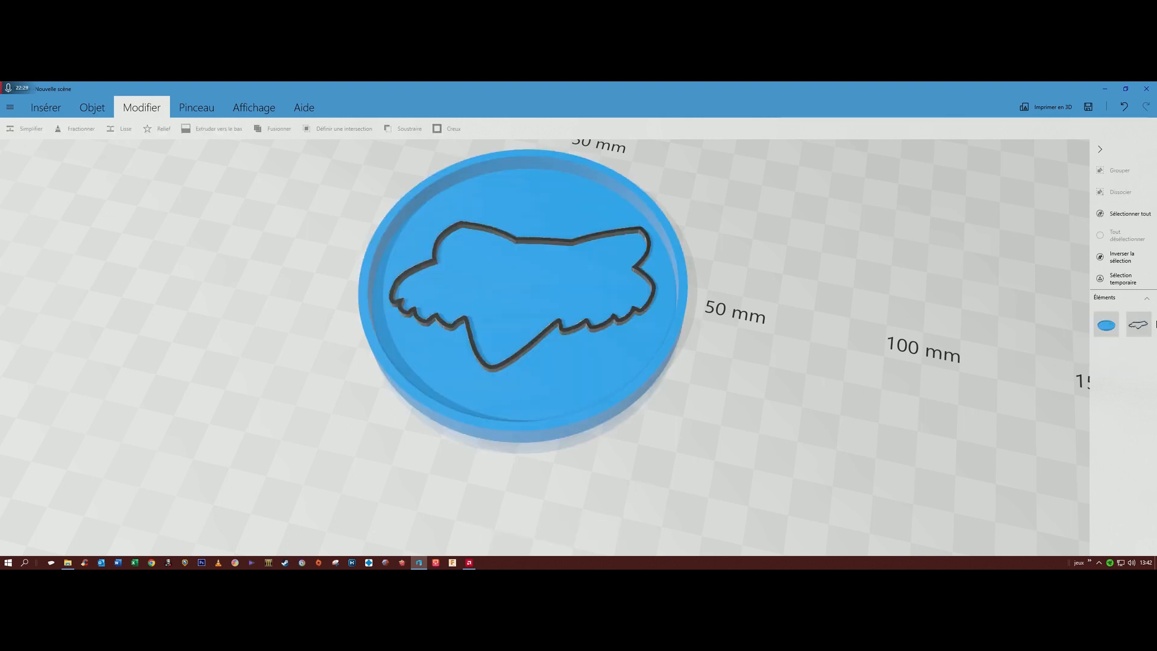
left_click(1138, 325)
key("Delete")
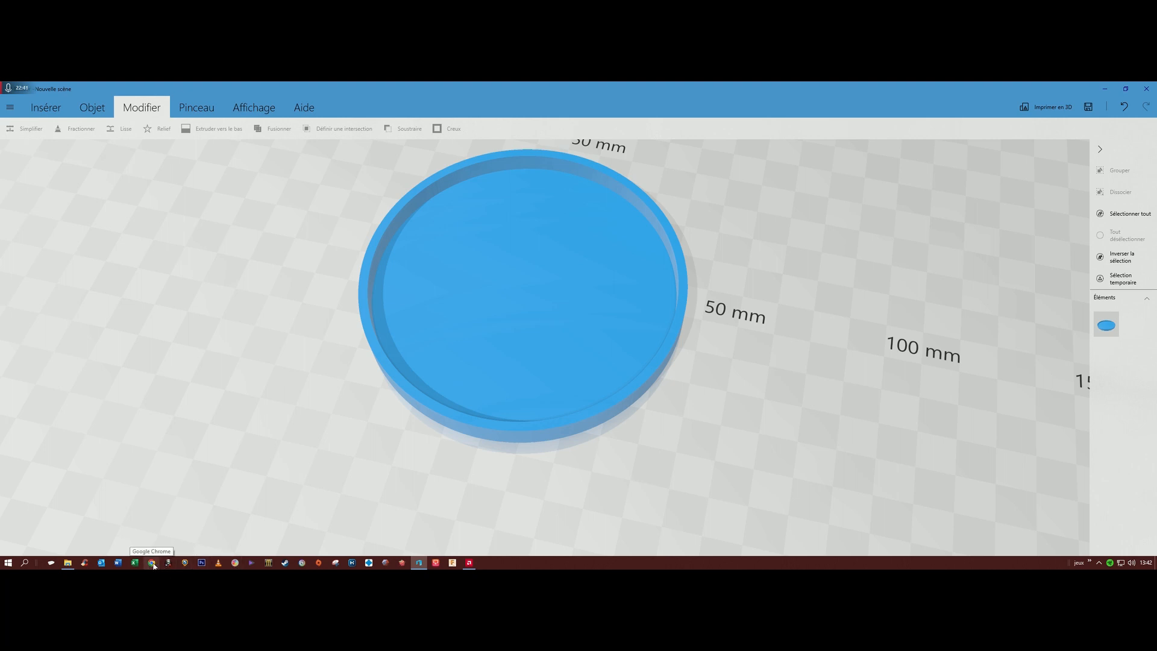
- Load the winged key image from the Images folder and import it as a relief using the Contour method with inversion enabled
left_click(37, 108)
left_click(24, 128)
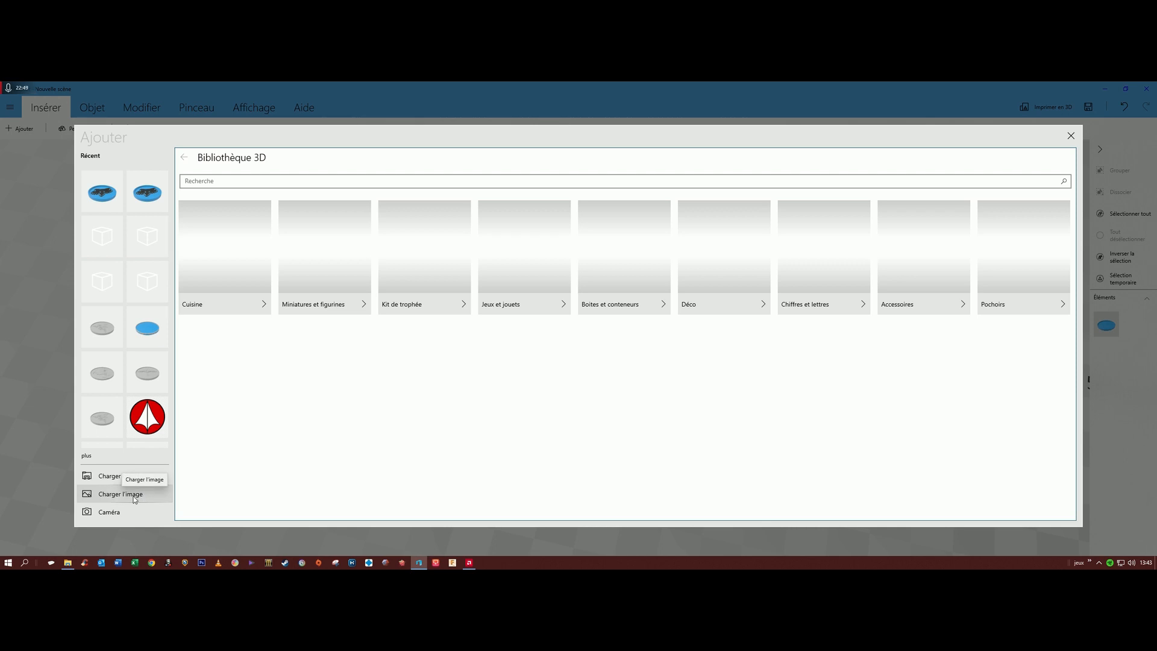
left_click(118, 494)
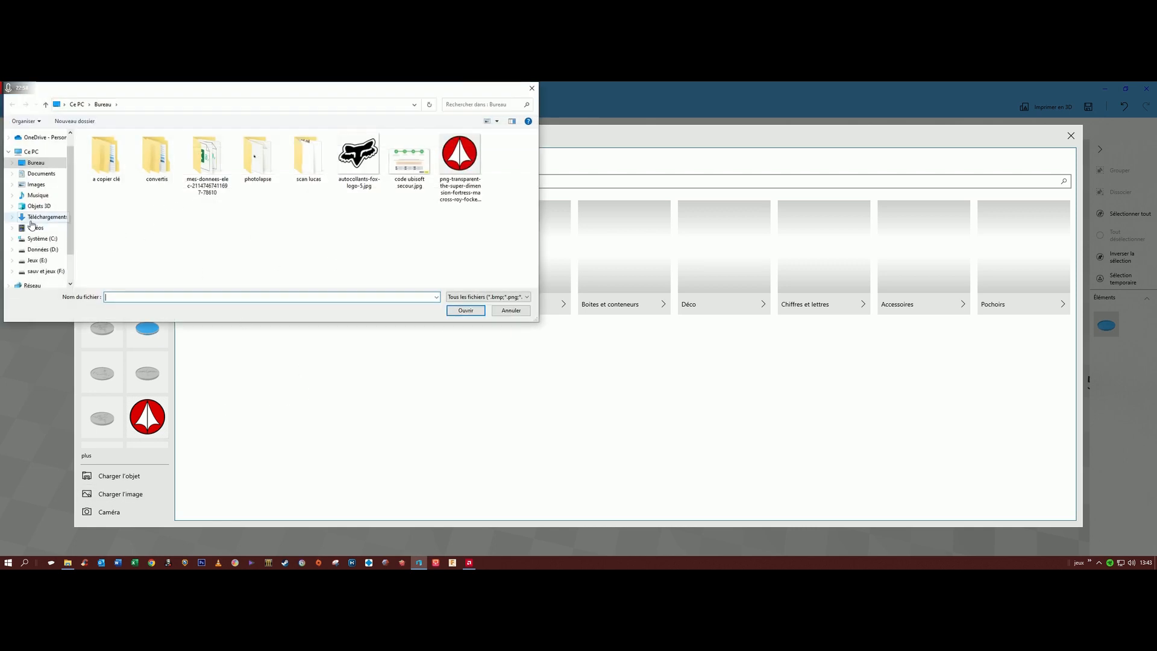
left_click(39, 184)
left_click(205, 218)
double_click(205, 218)
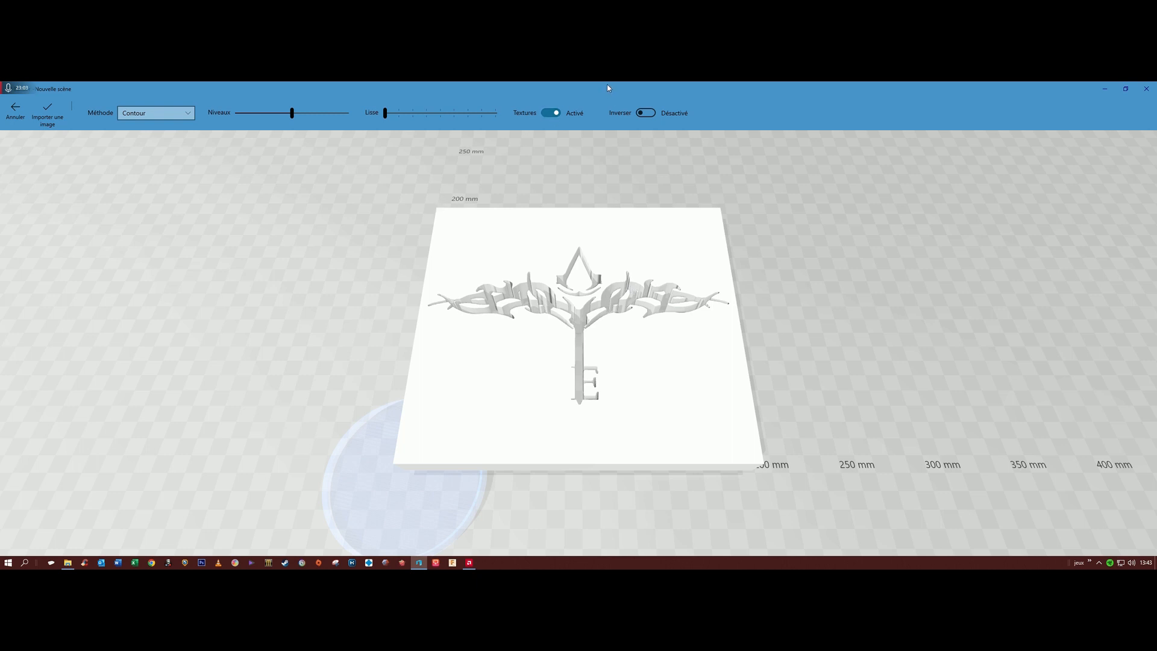
left_click(645, 113)
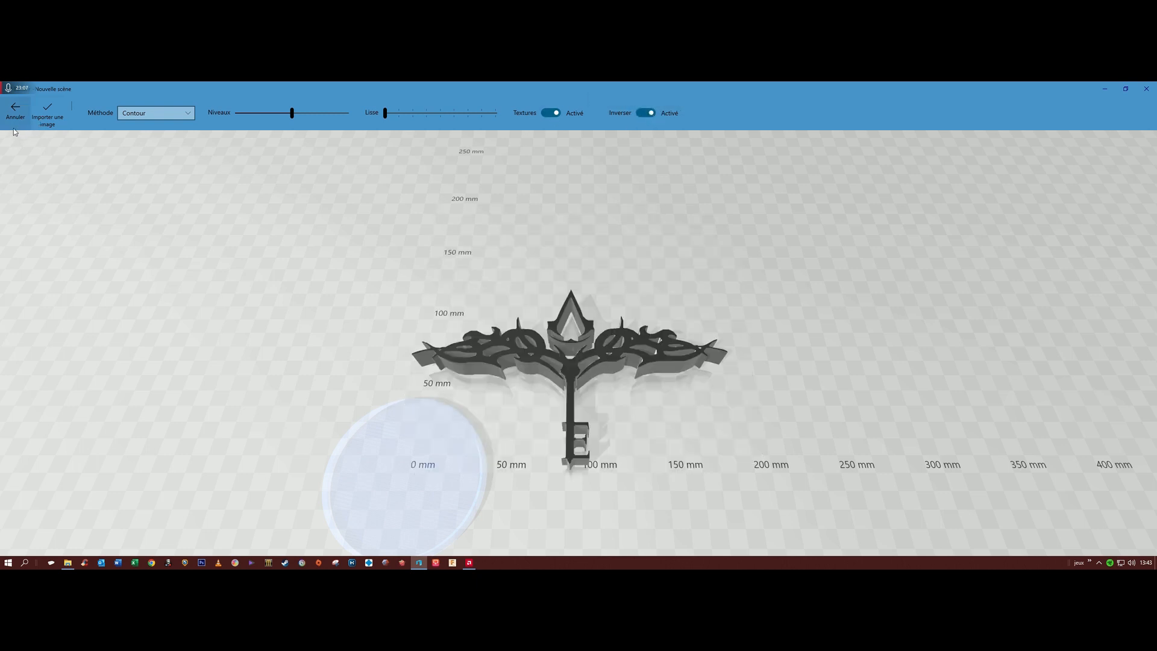
left_click(47, 115)
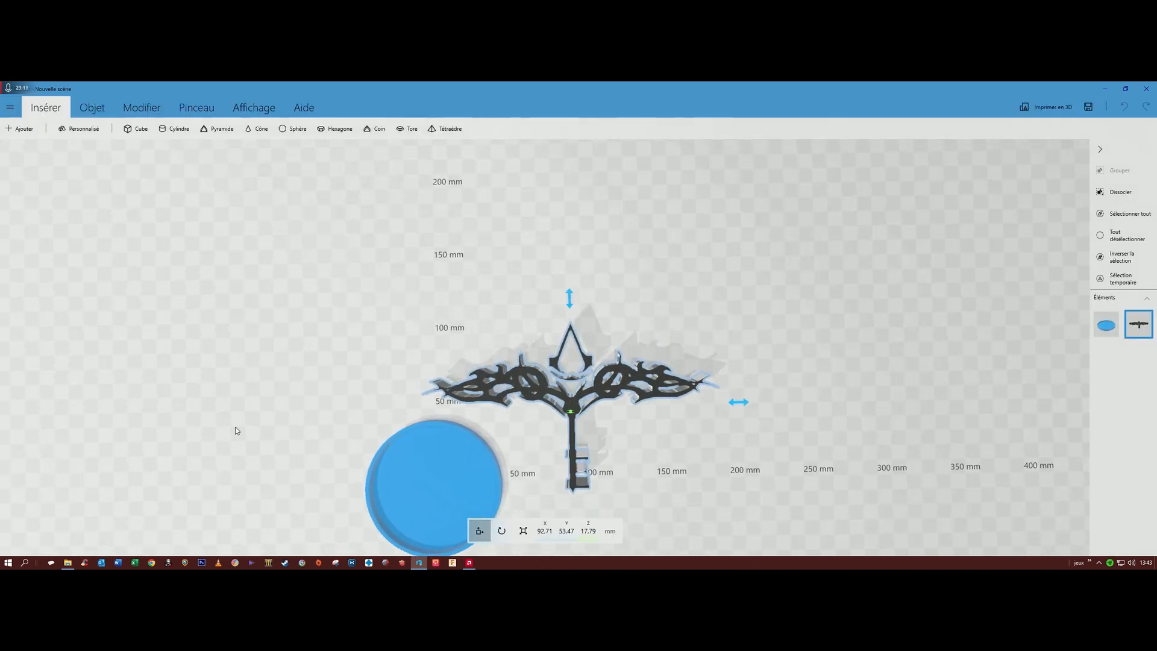
- Move the key relief over the dish and scale it down to about 78 by 45 mm
left_click_drag(738, 402, 428, 380)
right_click_drag(595, 308, 628, 250)
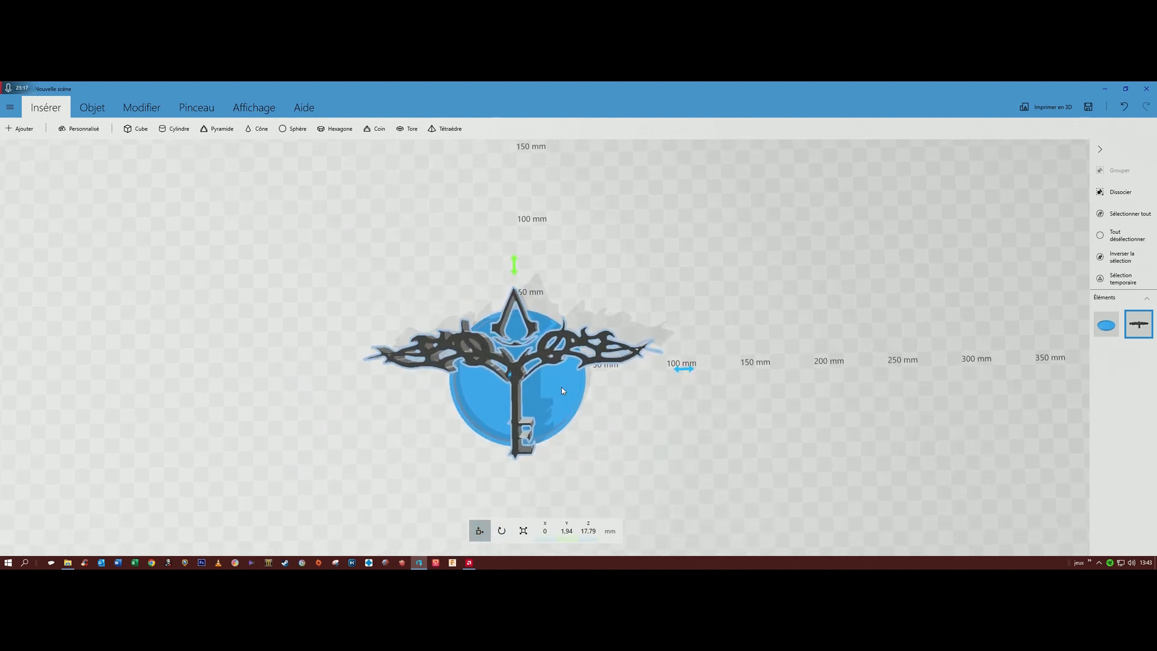
left_click(523, 529)
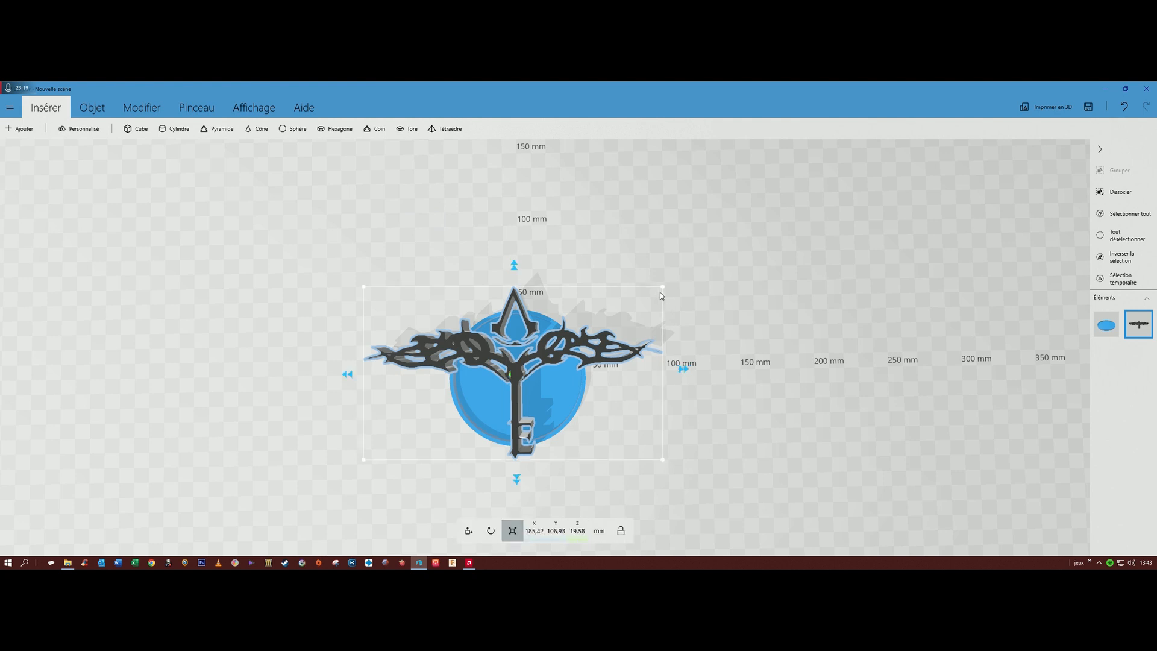
left_click_drag(662, 288, 625, 354)
scroll(630, 354, "up", 5)
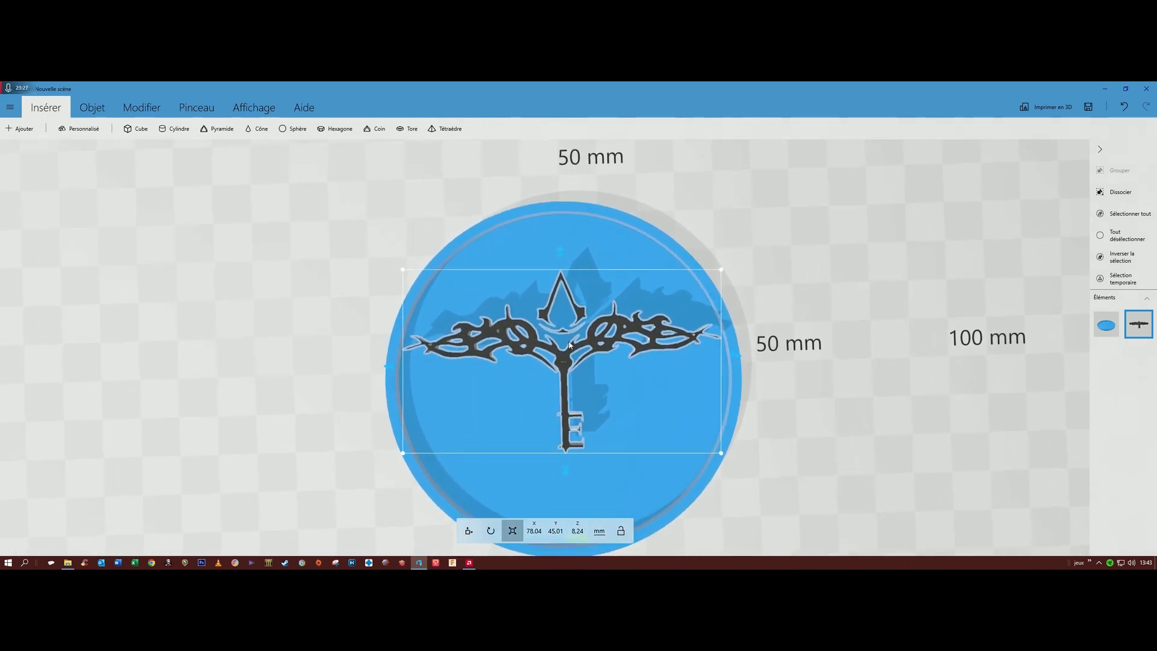
- Center the key relief inside the dish at X 0 and Y about -5 mm
left_click(469, 531)
left_click_drag(562, 405, 563, 431)
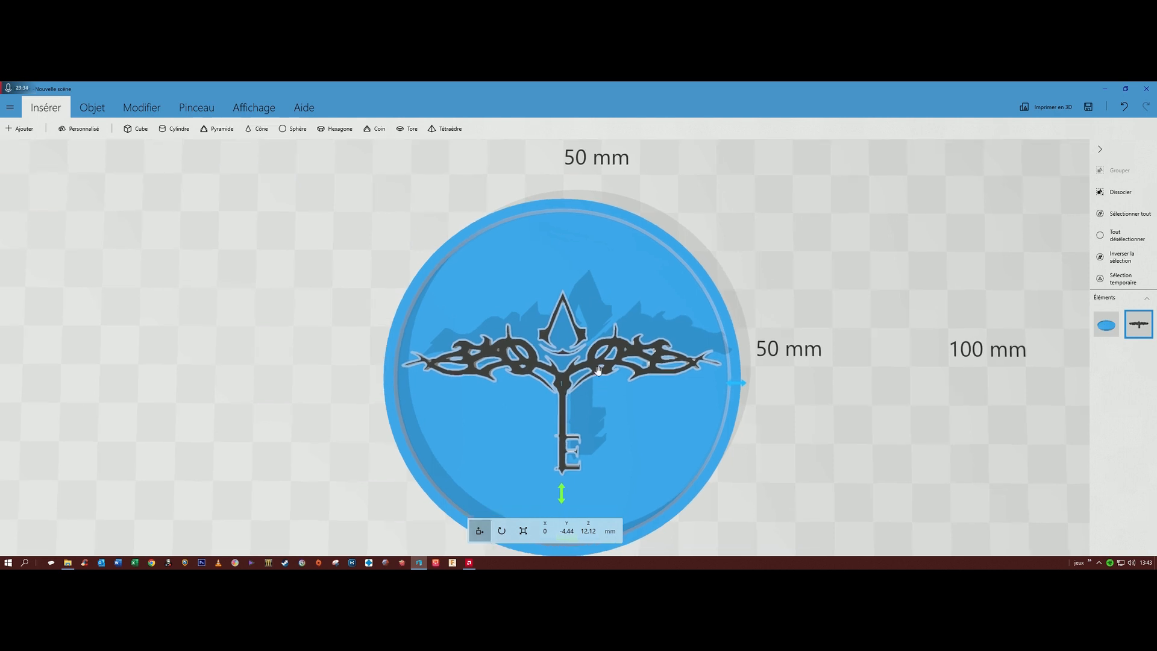
left_click_drag(596, 360, 599, 361)
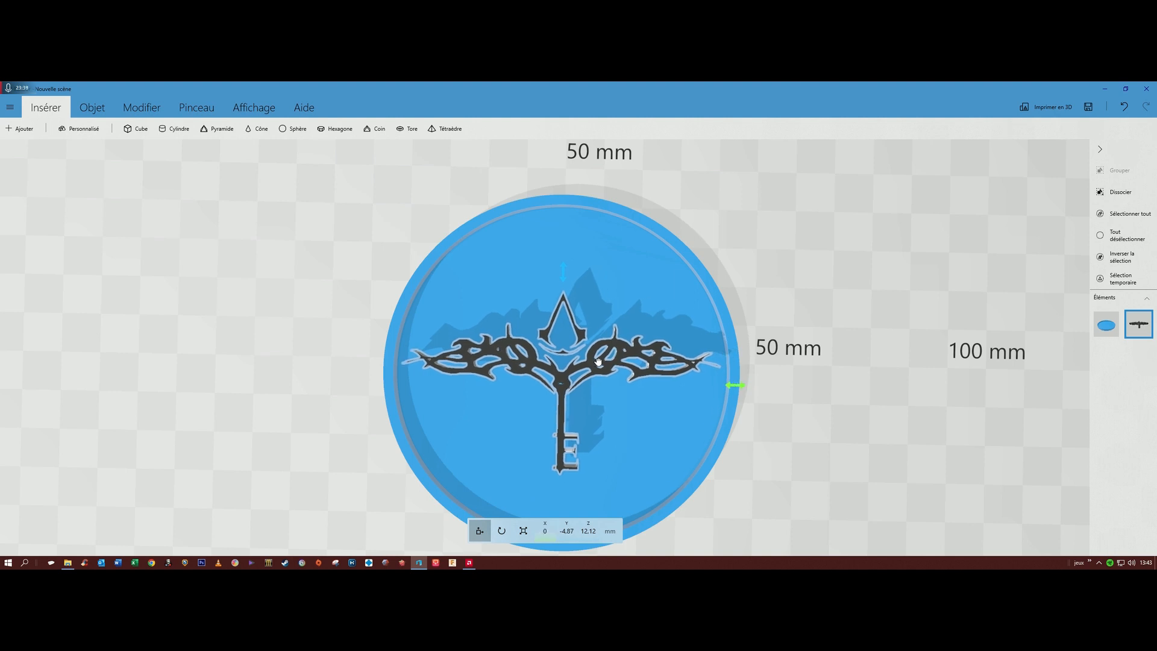
- Lower the key relief into the dish floor to a Z position of about 4.1 mm, checking its depth in X-ray view
right_click_drag(637, 397, 793, 241)
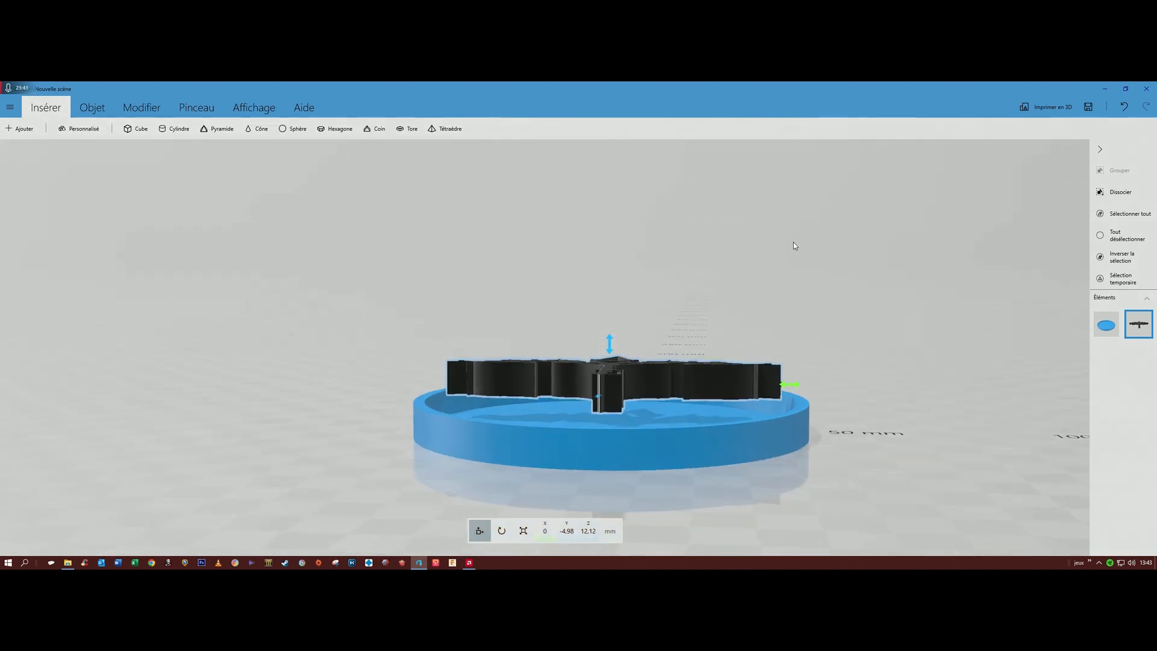
left_click_drag(610, 341, 588, 367)
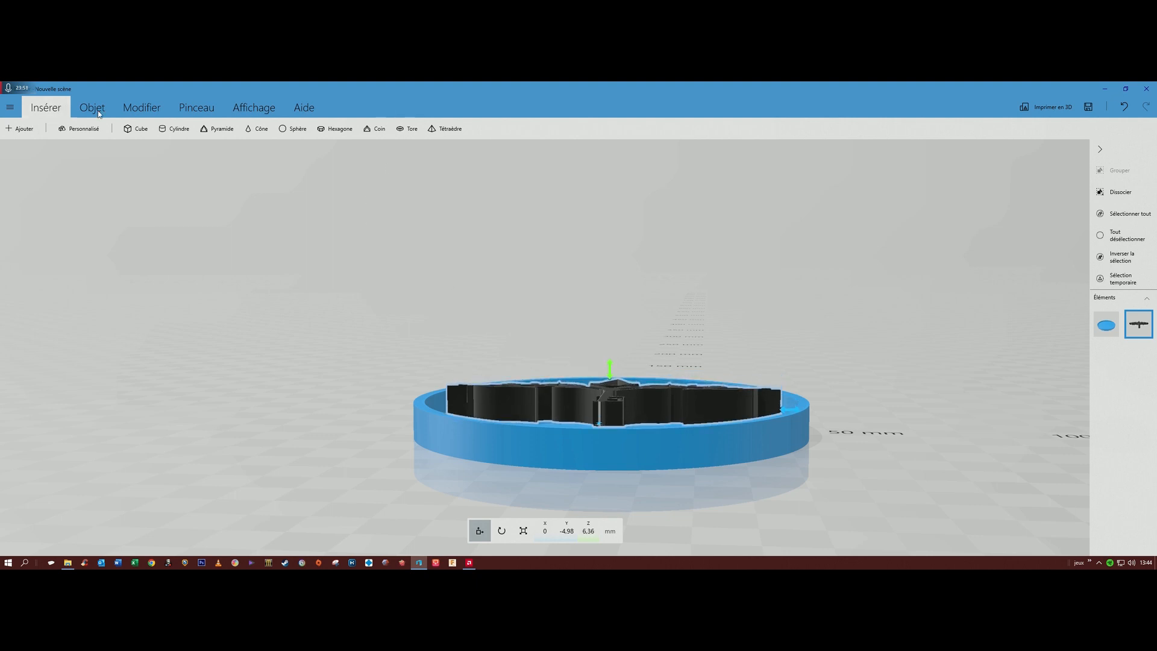
left_click(259, 108)
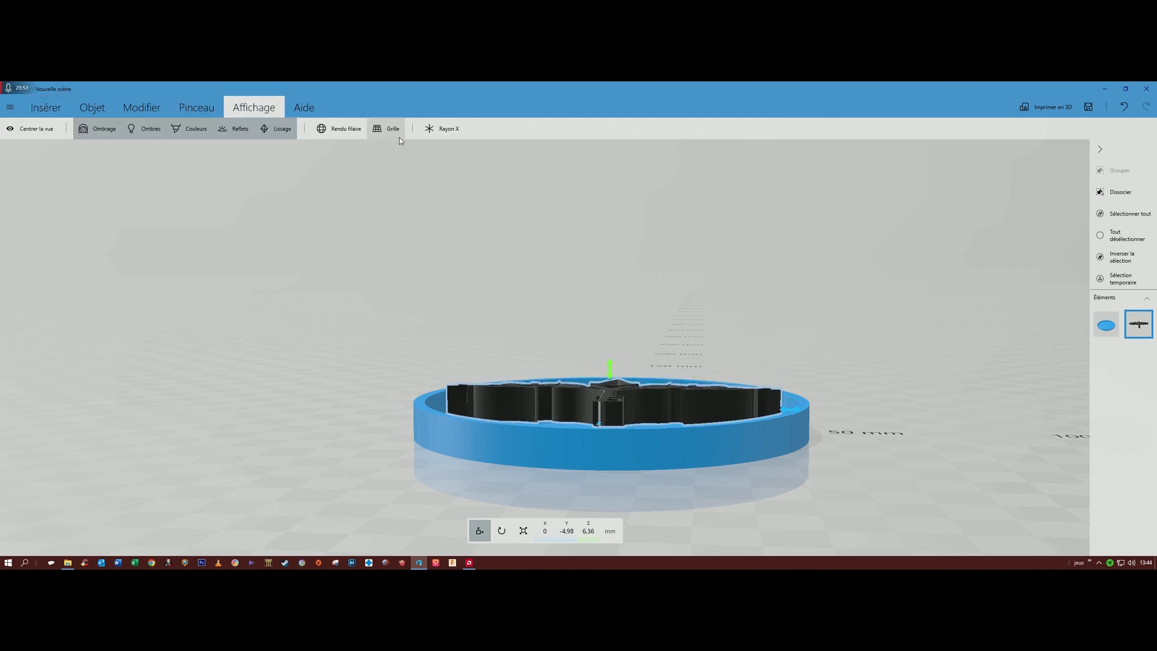
left_click(448, 130)
left_click_drag(426, 264, 364, 186)
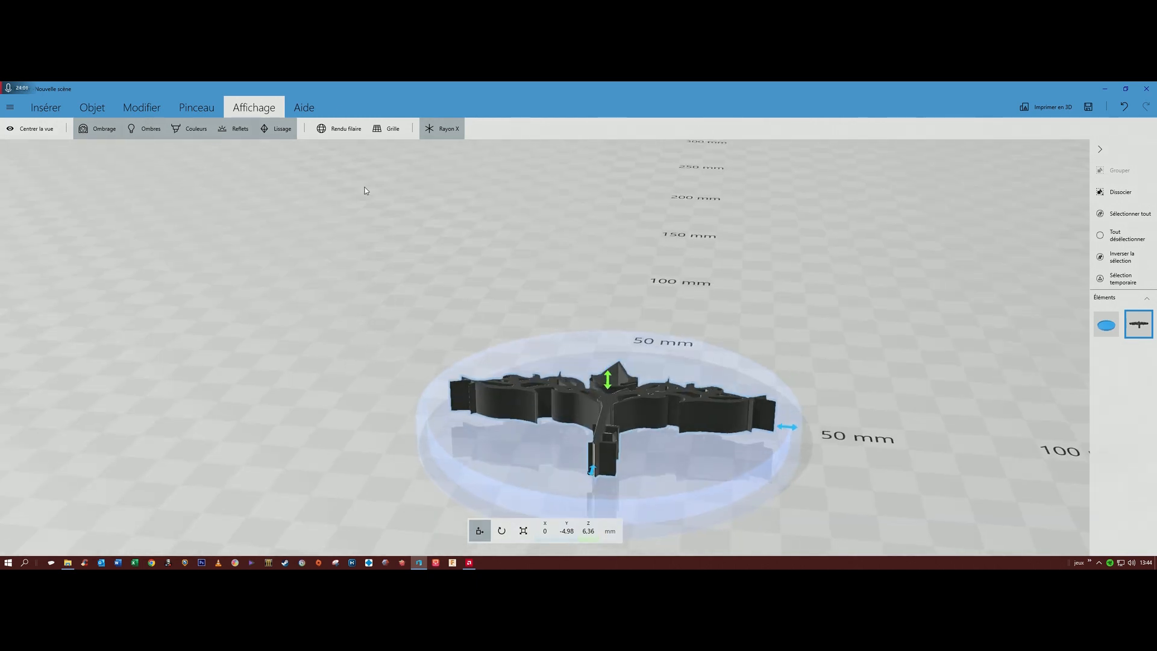
left_click(442, 128)
left_click_drag(608, 381, 608, 386)
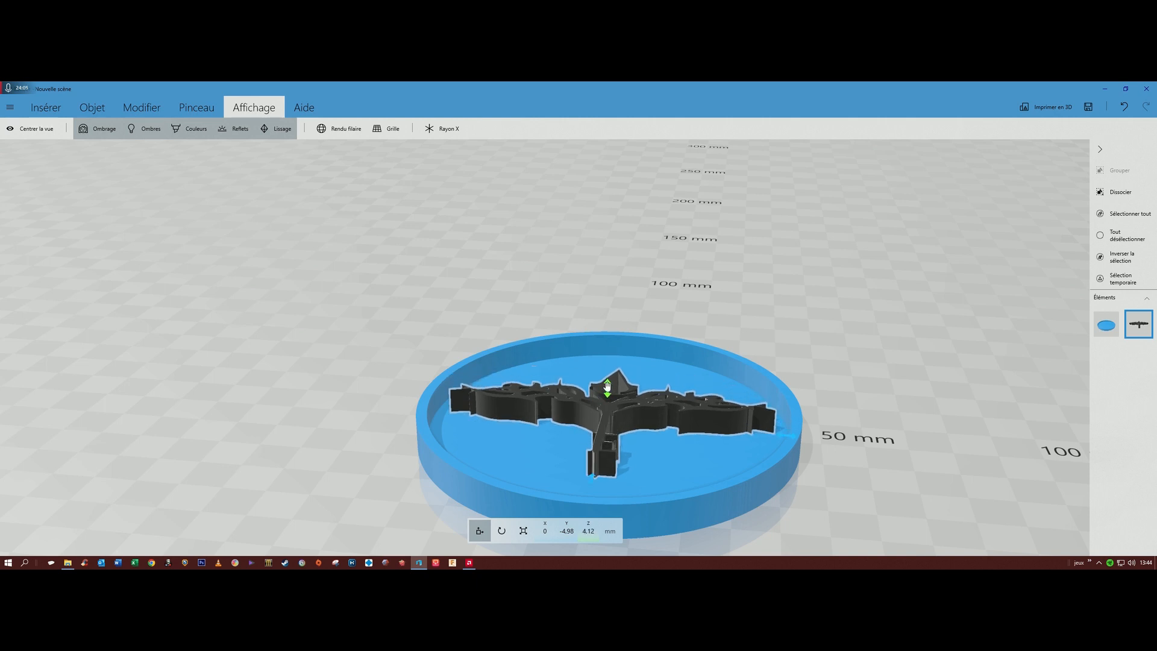
left_click(457, 126)
right_click_drag(398, 232, 401, 198)
left_click(437, 130)
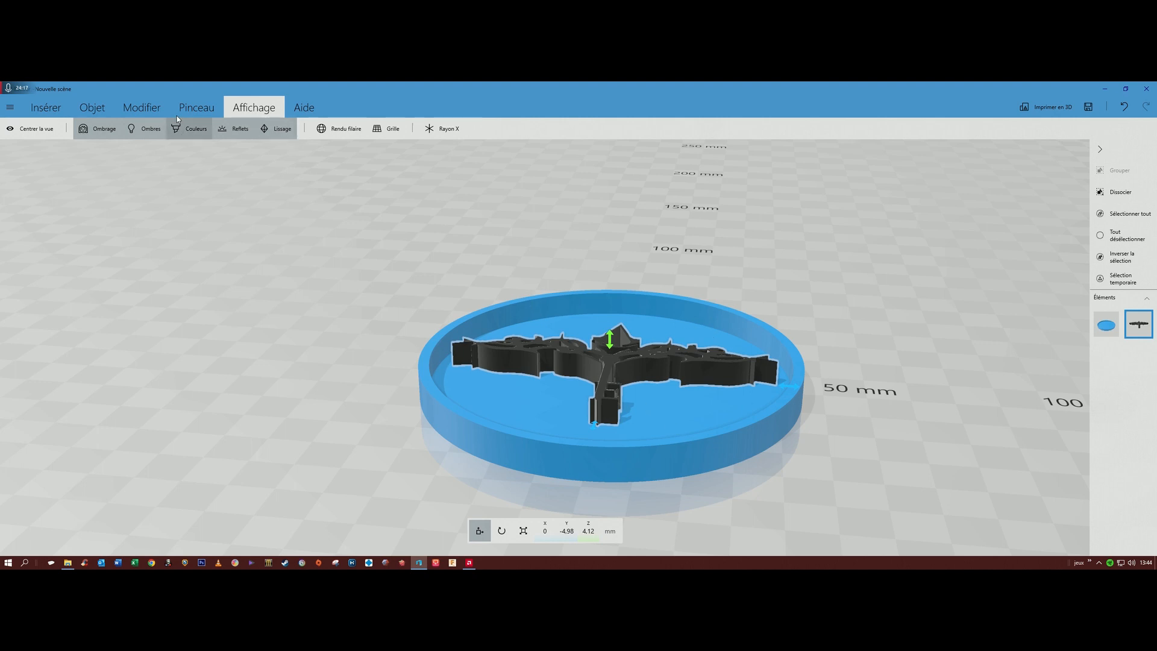
- Subtract the key relief from the dish to engrave its shape into the floor
left_click(142, 109)
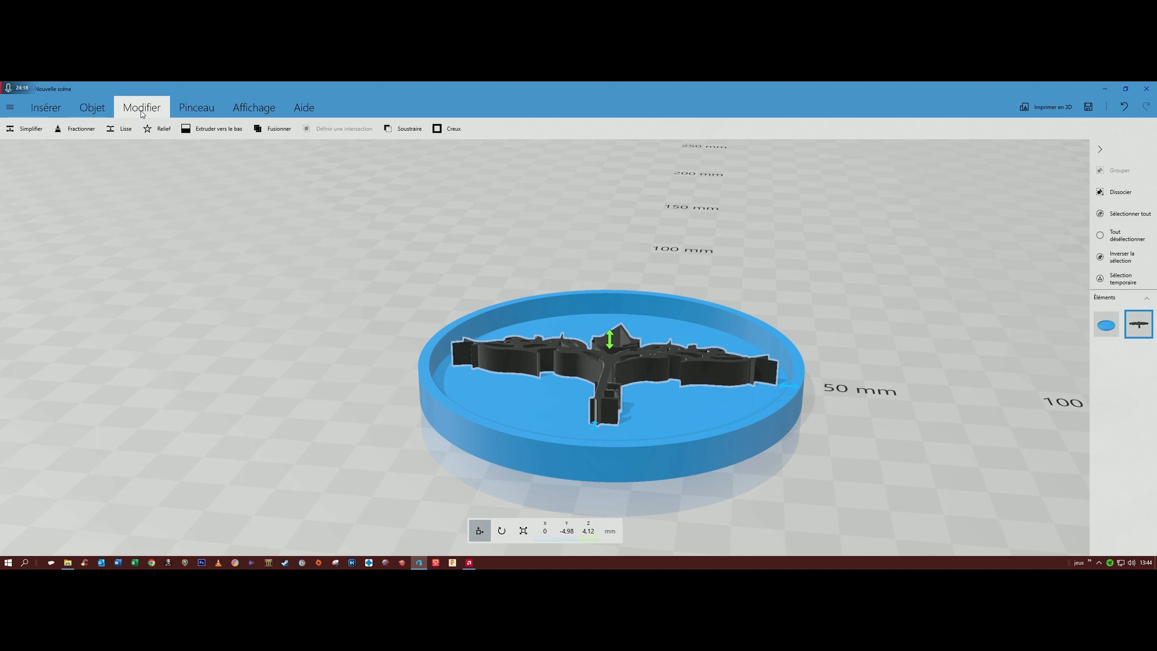
left_click(418, 127)
left_click_drag(332, 220, 407, 322)
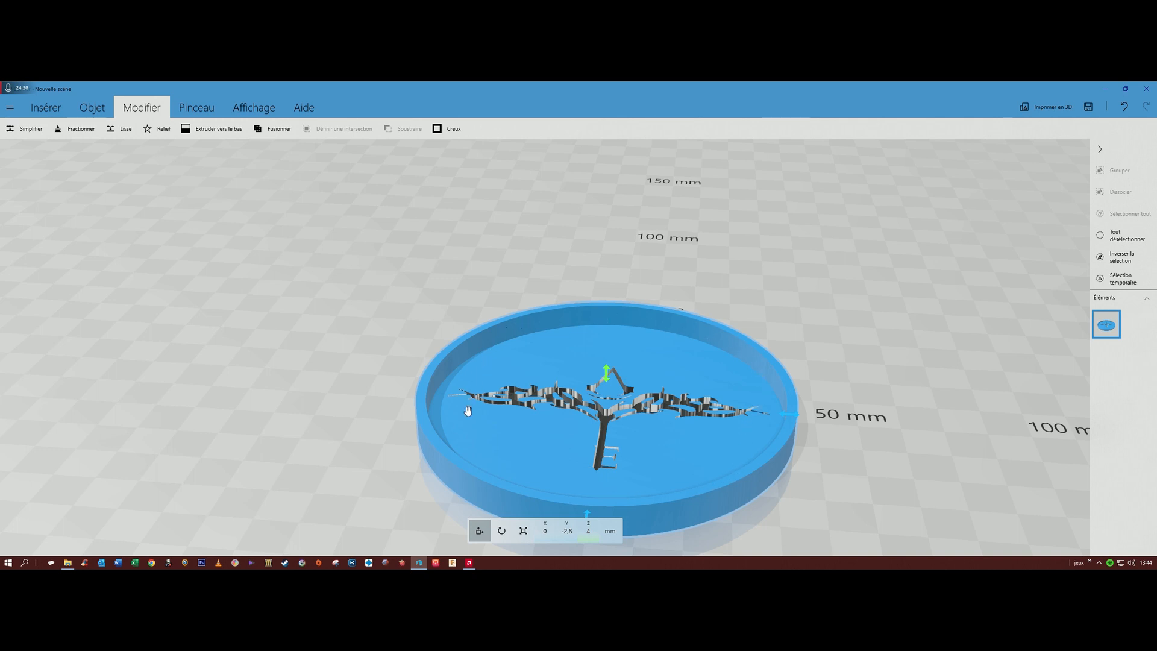
left_click_drag(365, 299, 439, 280)
right_click_drag(439, 282, 490, 350)
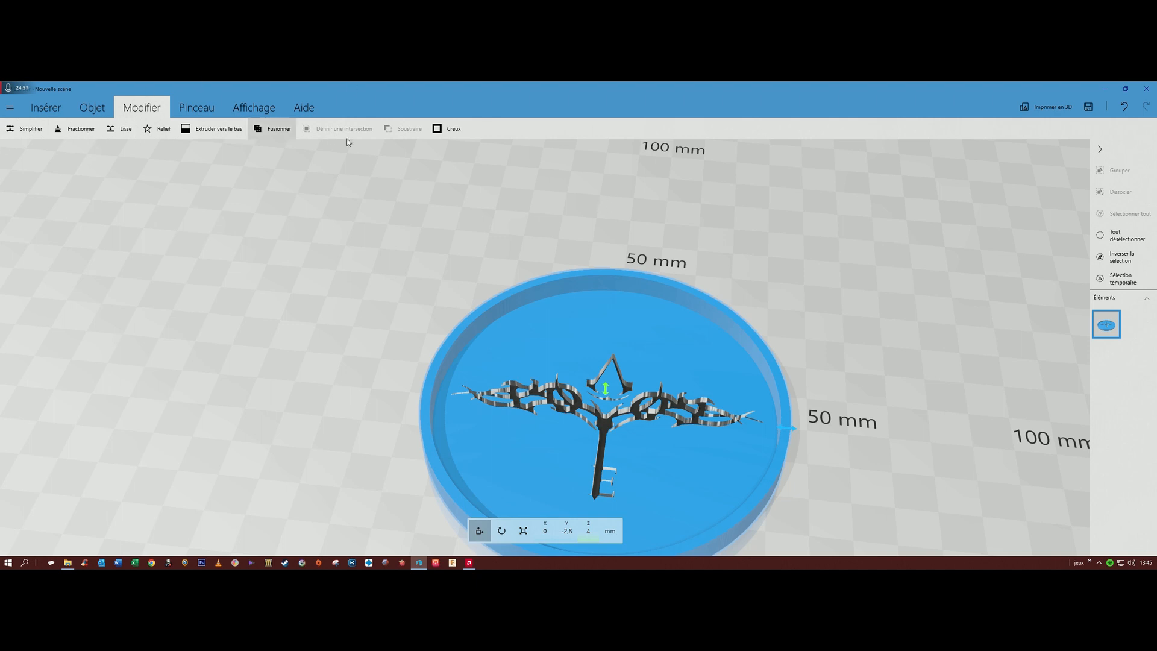
right_click_drag(380, 266, 387, 310)
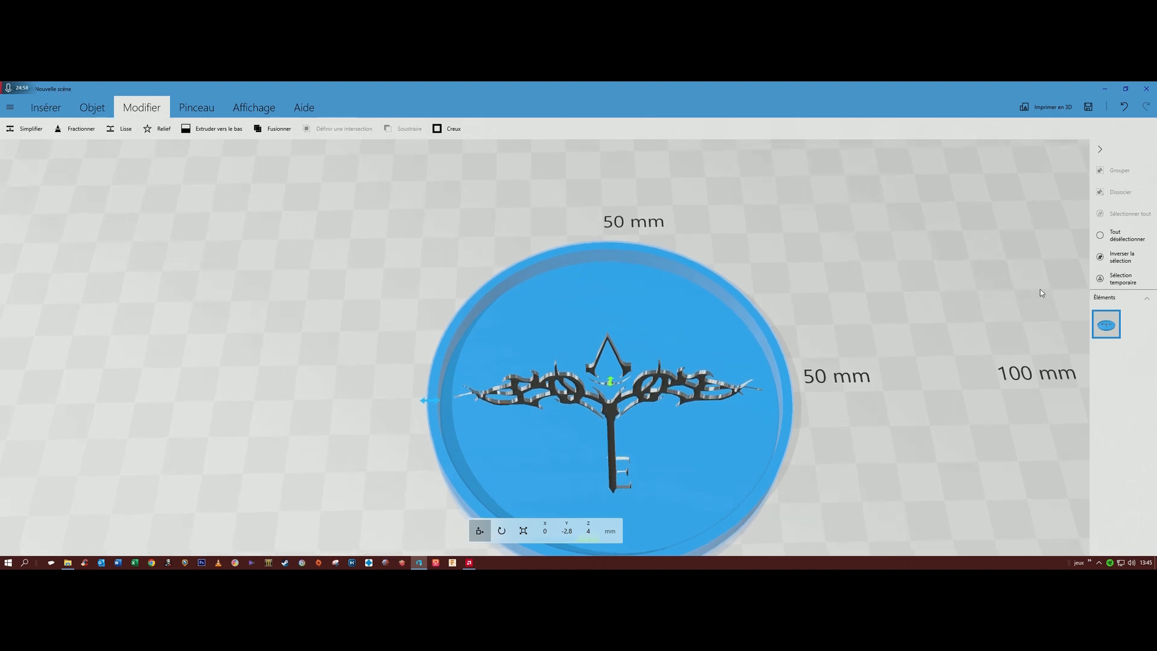
- Delete the engraved dish to empty the scene
key("Delete")
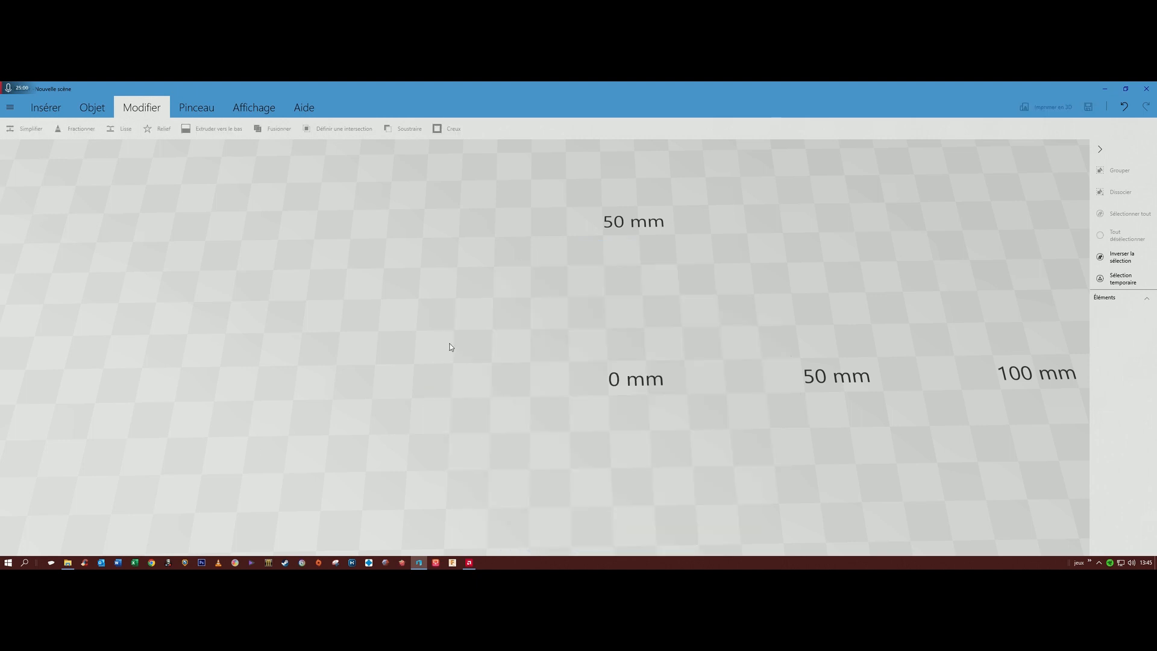
left_click(96, 111)
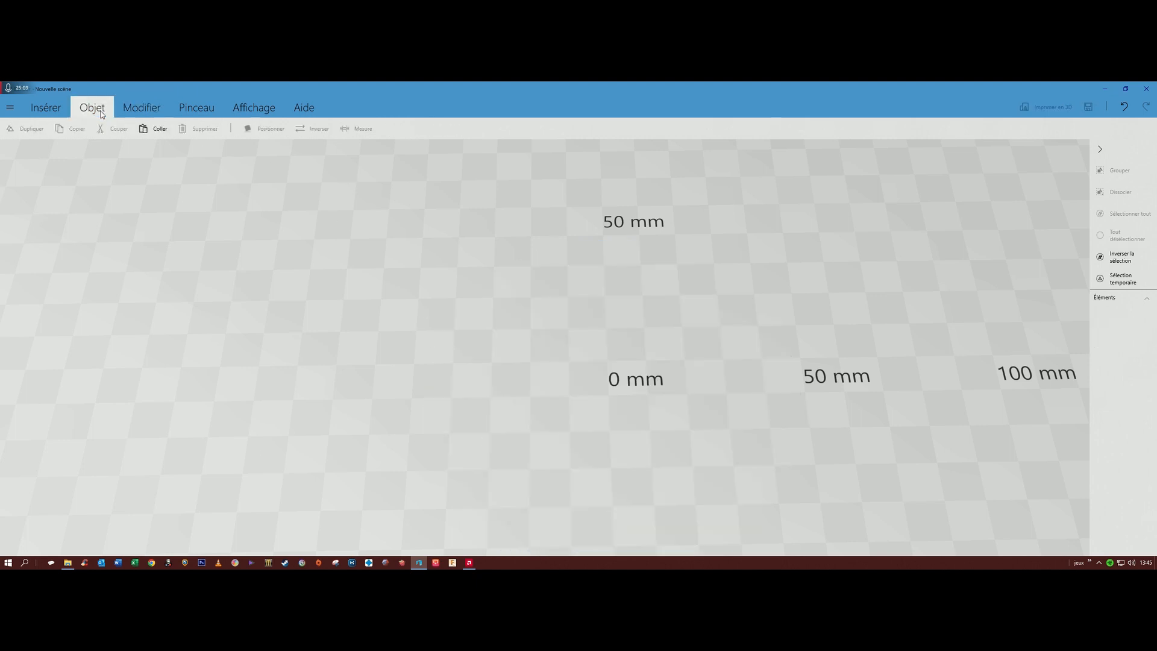
left_click(150, 109)
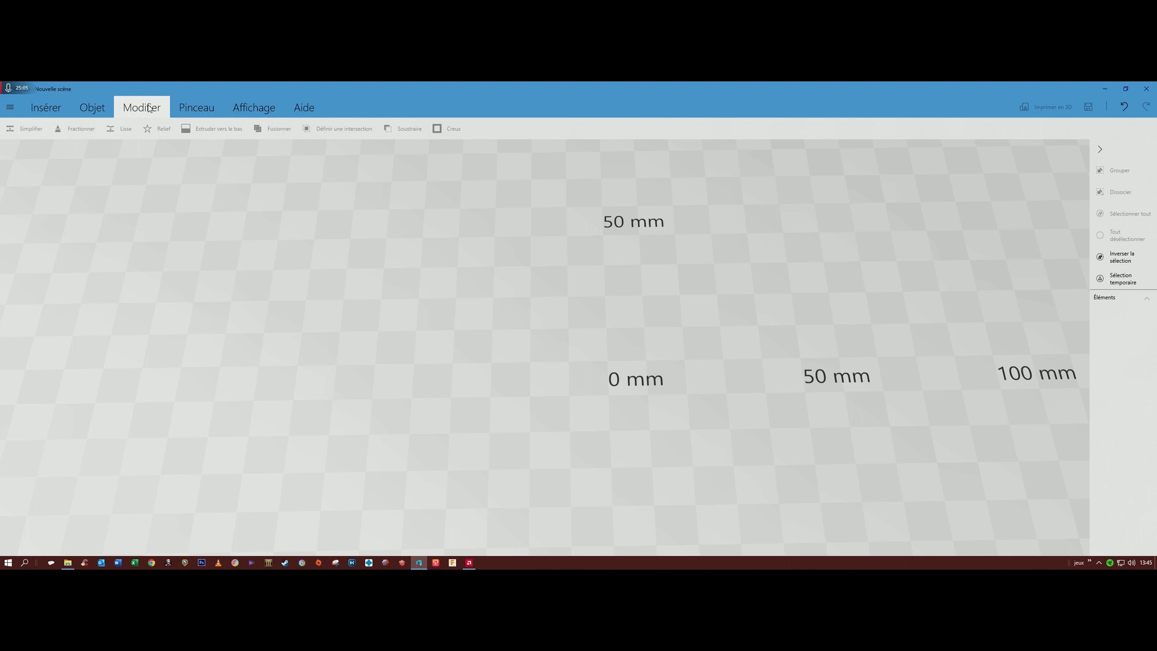
left_click(92, 113)
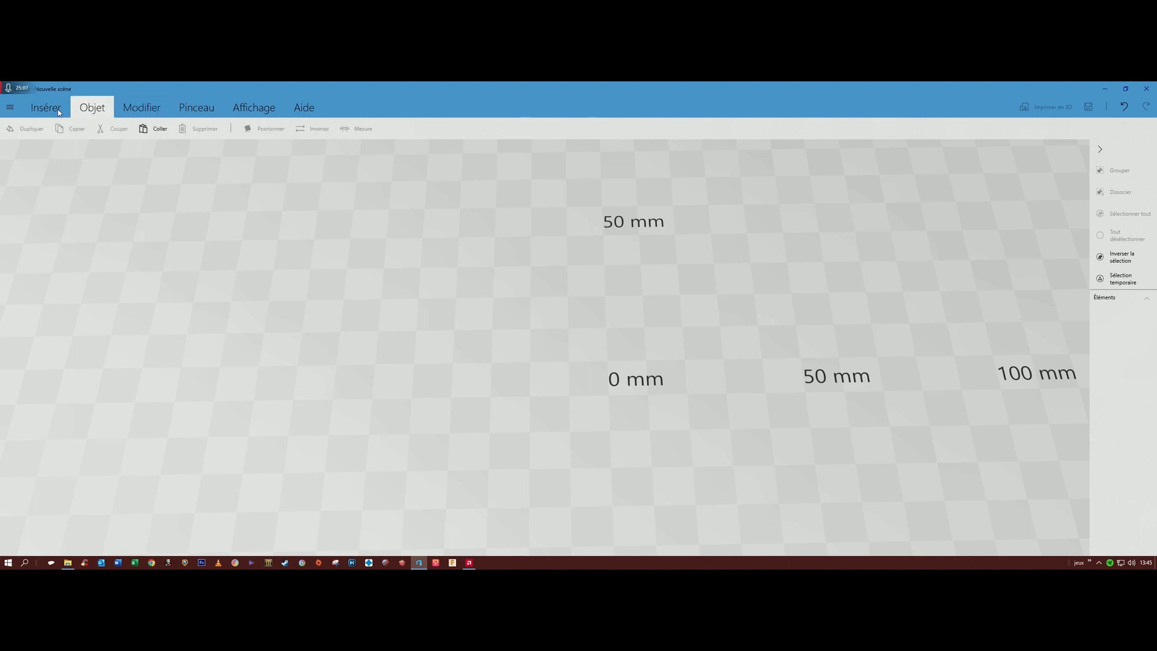
- Insert a cube, stretch it to about 91 mm in X, and flatten it into a plate 2 mm thick
left_click(59, 113)
left_click(132, 138)
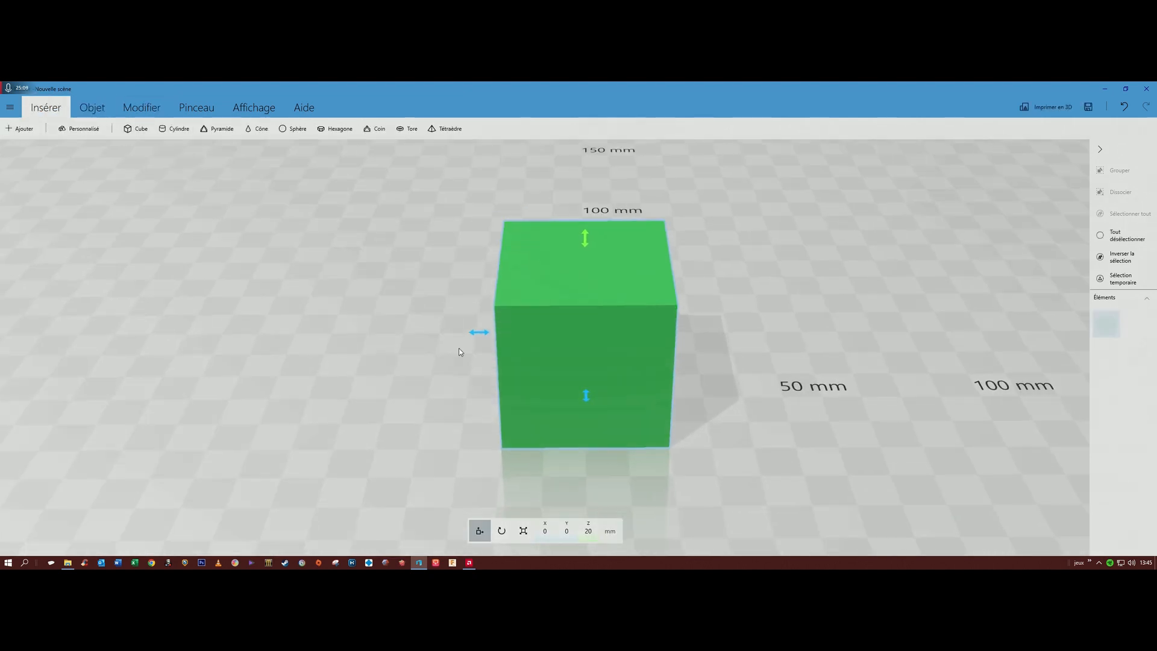
left_click(524, 536)
left_click_drag(684, 326, 890, 326)
left_click_drag(684, 240, 685, 379)
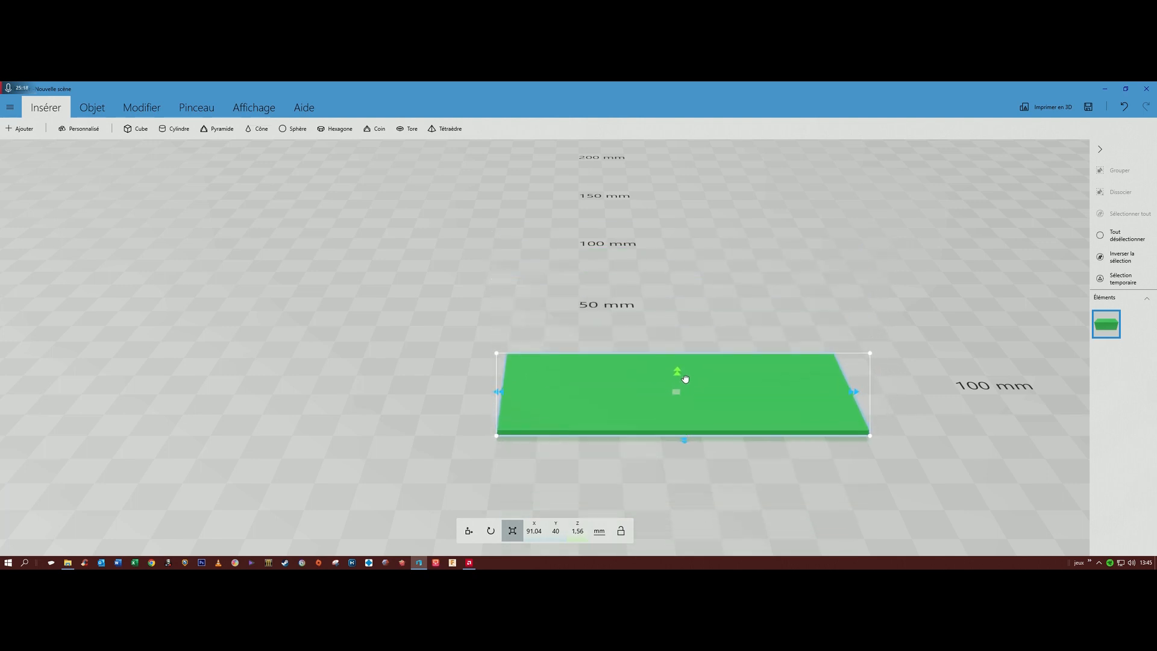
left_click(575, 533)
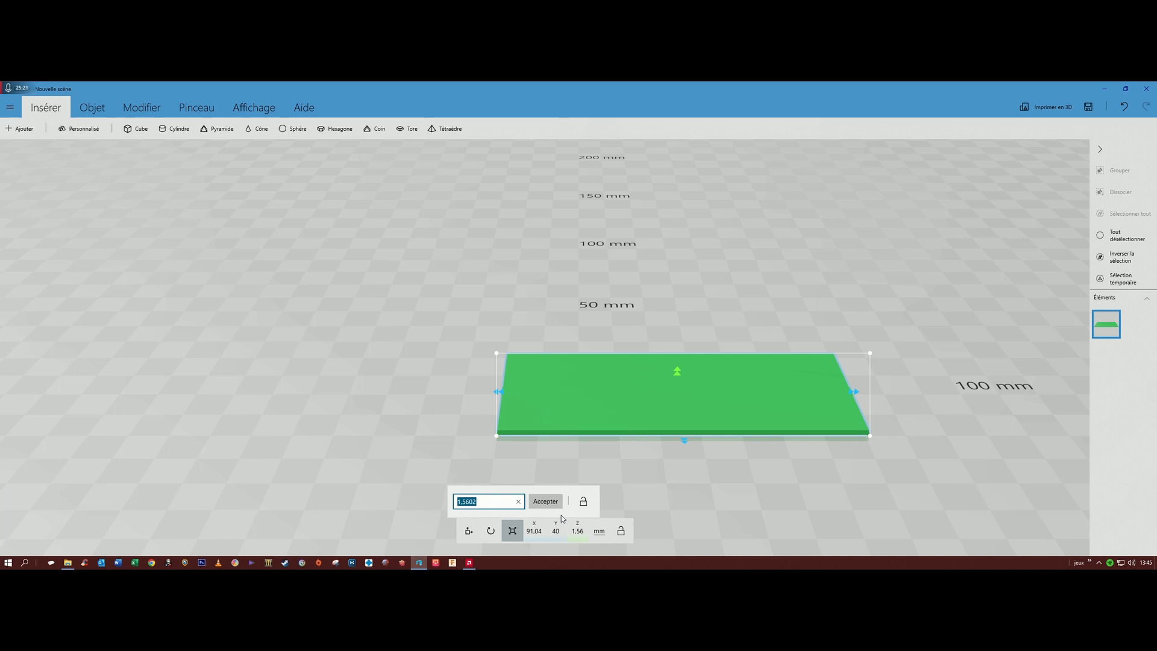
type("2")
key("Return")
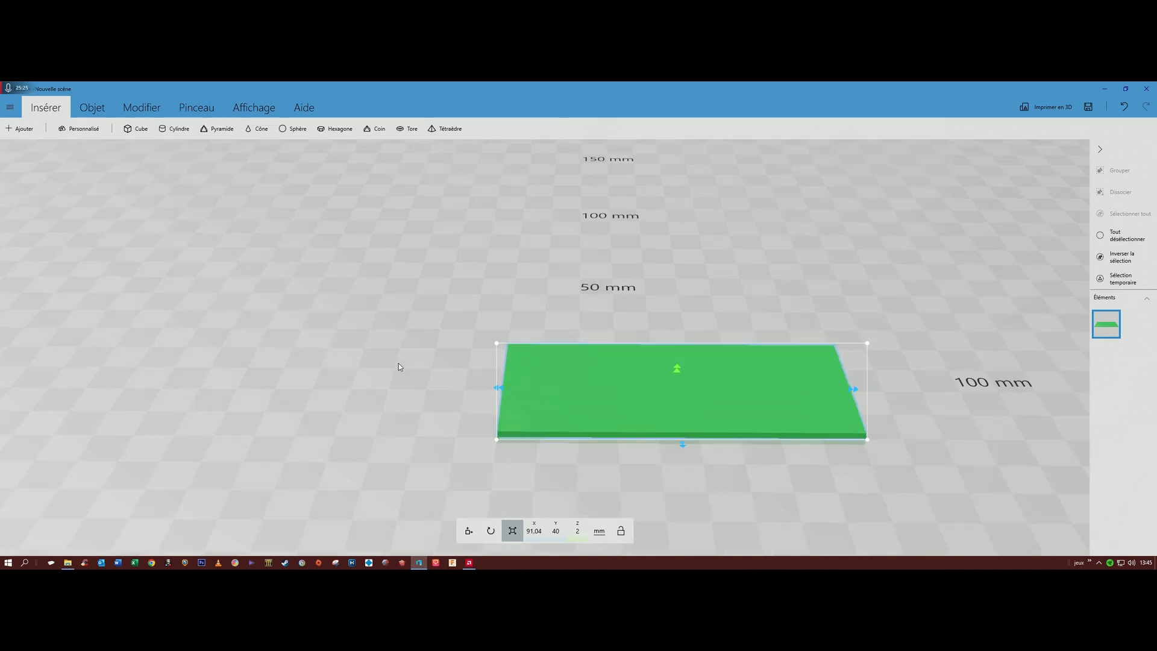
- Start splitting the plate and rotate the cutting plane to about 35.5° pitch and 26.8° yaw
left_click_drag(400, 364, 407, 468)
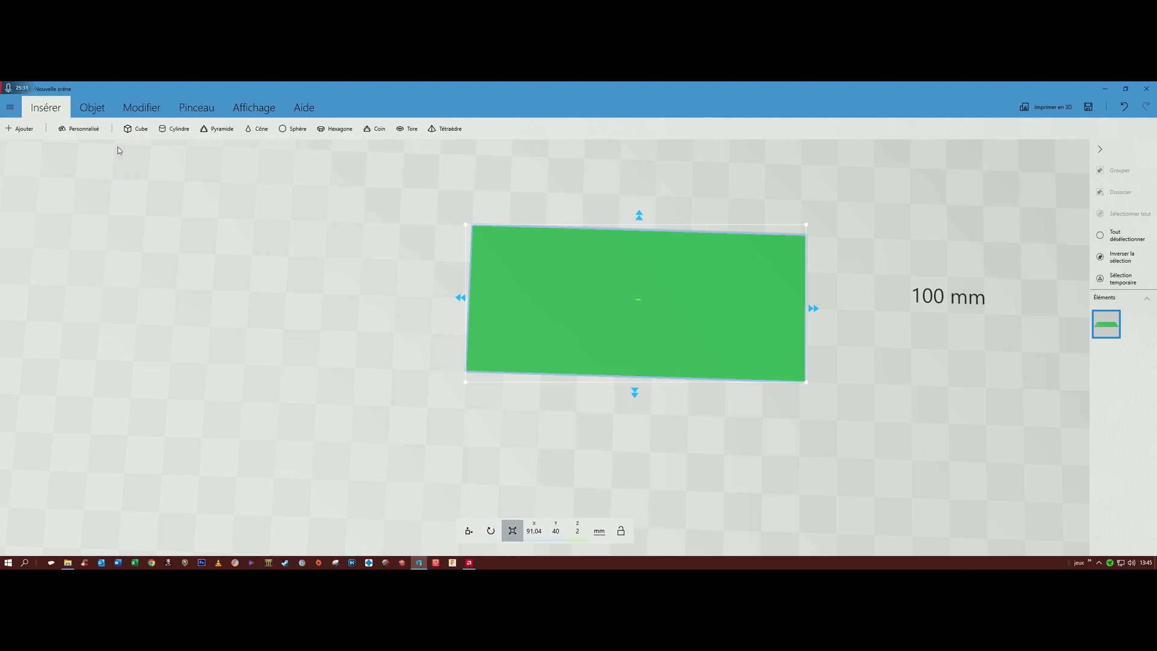
left_click(145, 116)
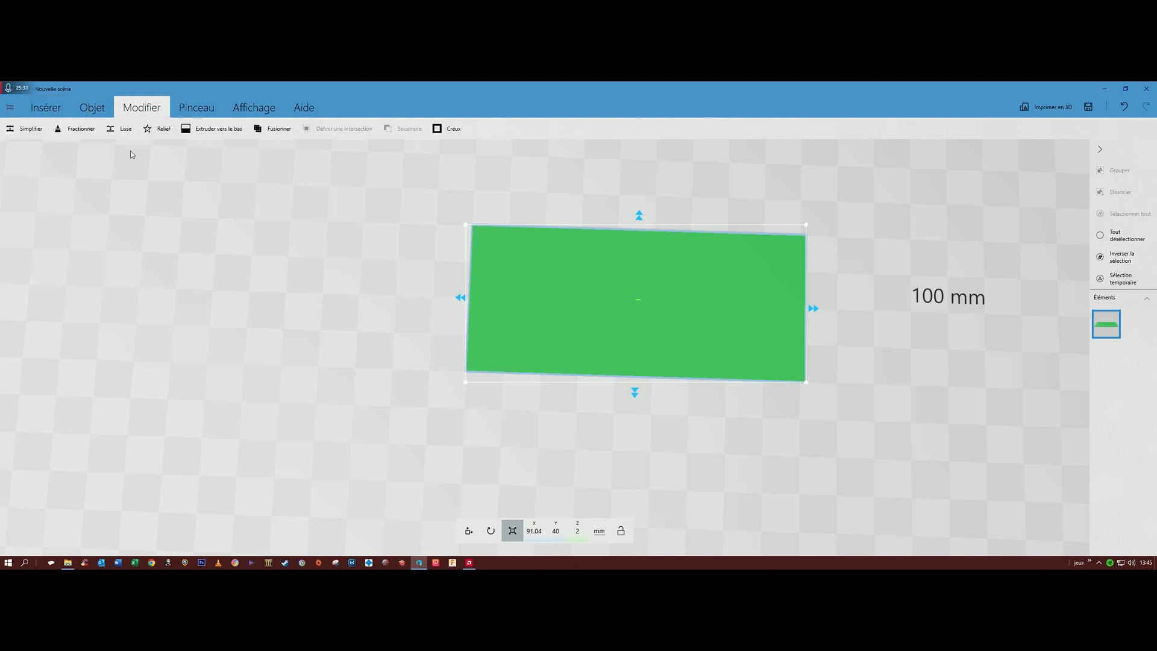
left_click(76, 129)
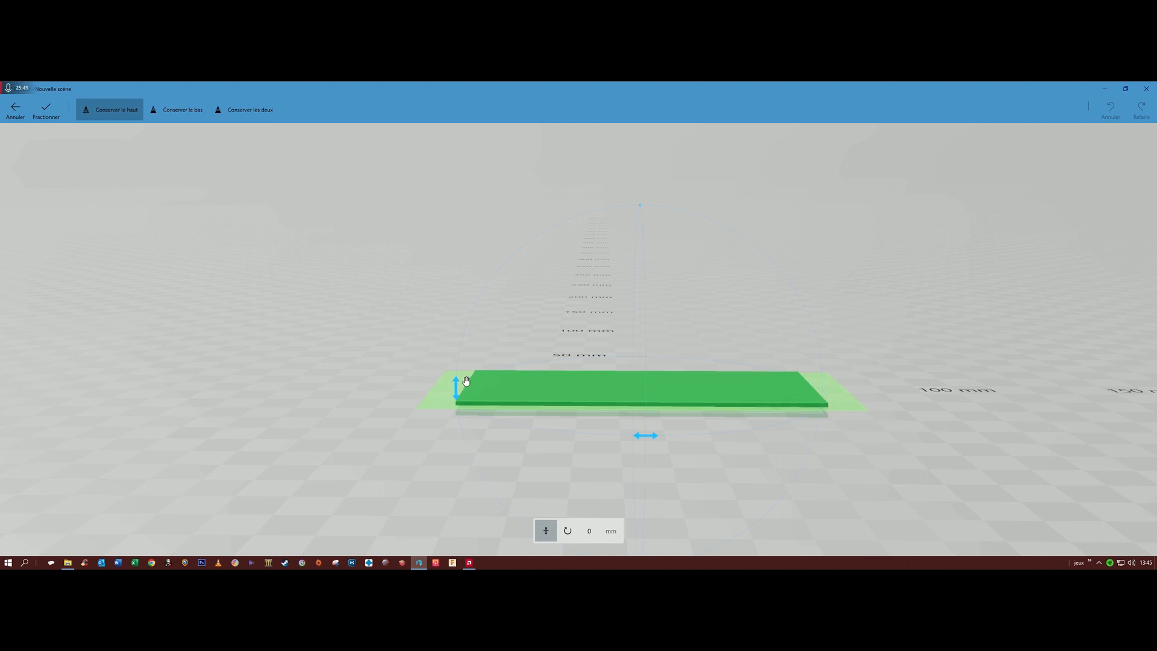
left_click_drag(455, 386, 511, 309)
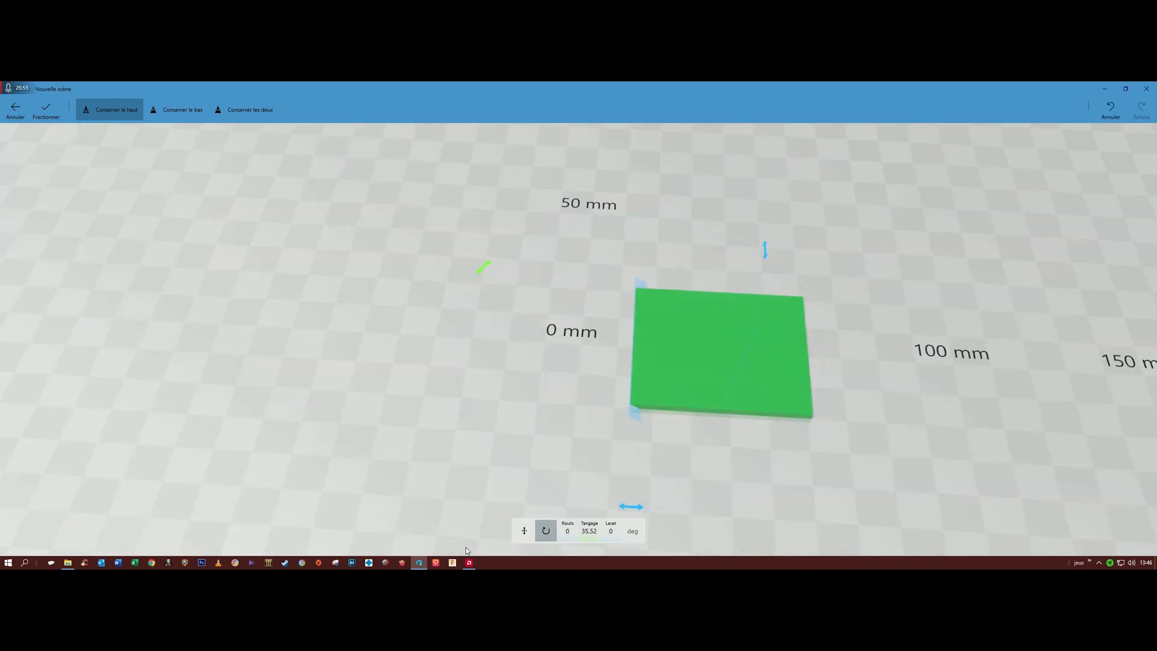
left_click_drag(632, 509, 716, 495)
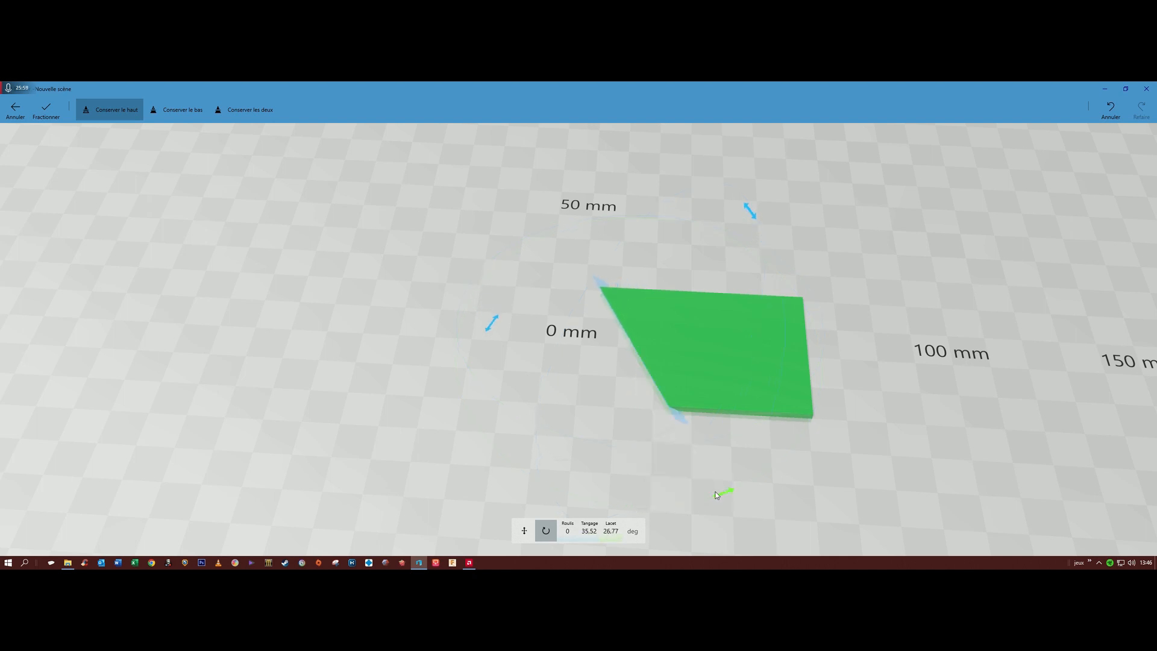
- Shift the tilted cutting plane along the plate to an offset of about -19.1 mm
left_click(525, 530)
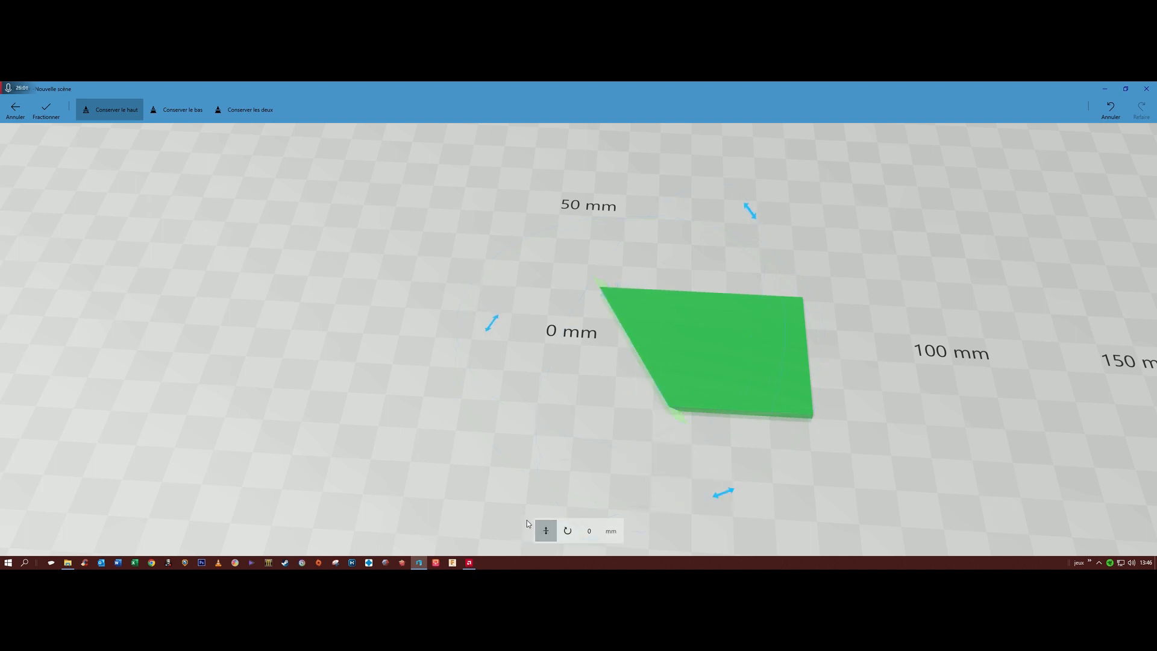
right_click_drag(638, 311, 584, 248)
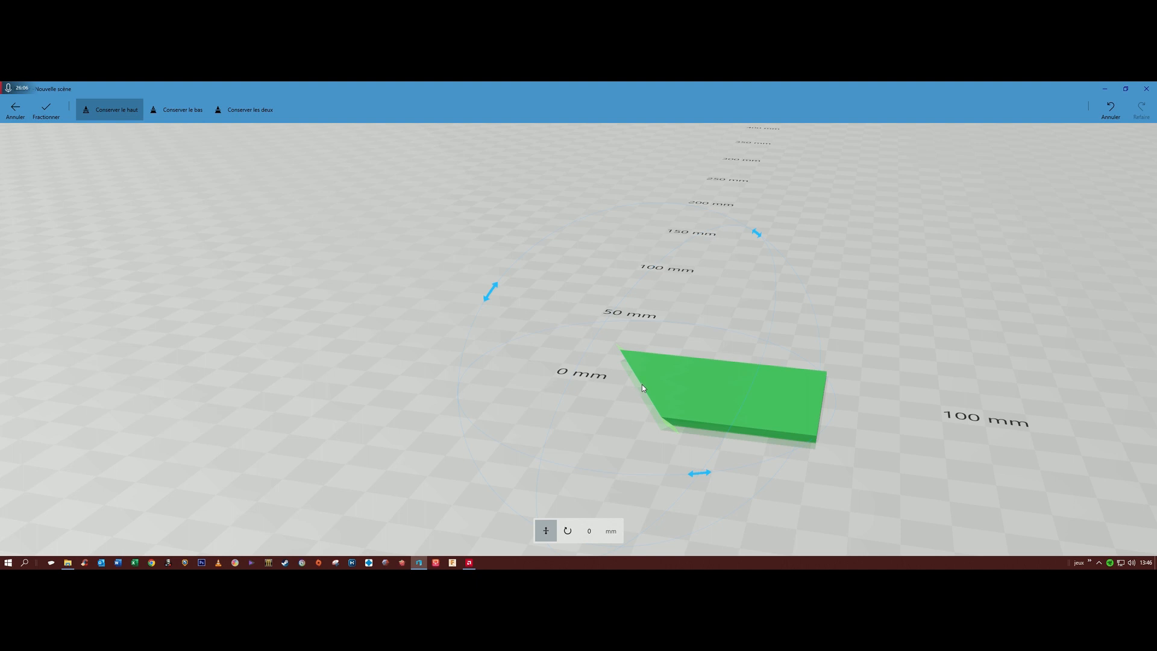
left_click_drag(642, 388, 745, 374)
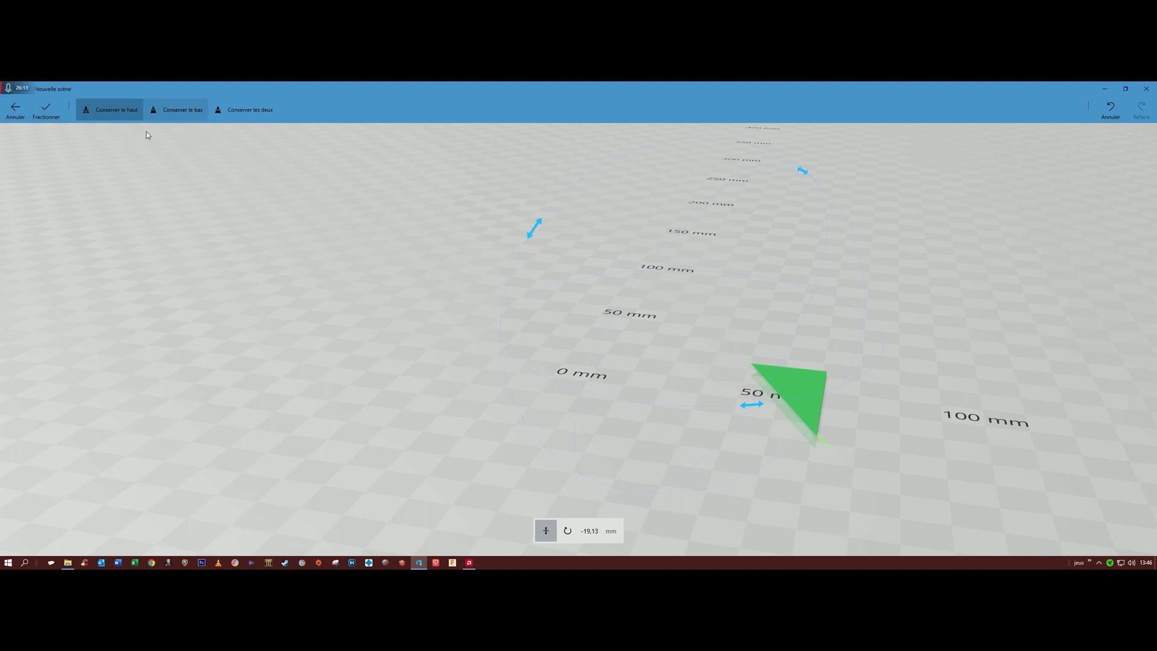
- Compare the keep options, choose to keep only the bottom part, and apply the split to the plate
left_click(175, 110)
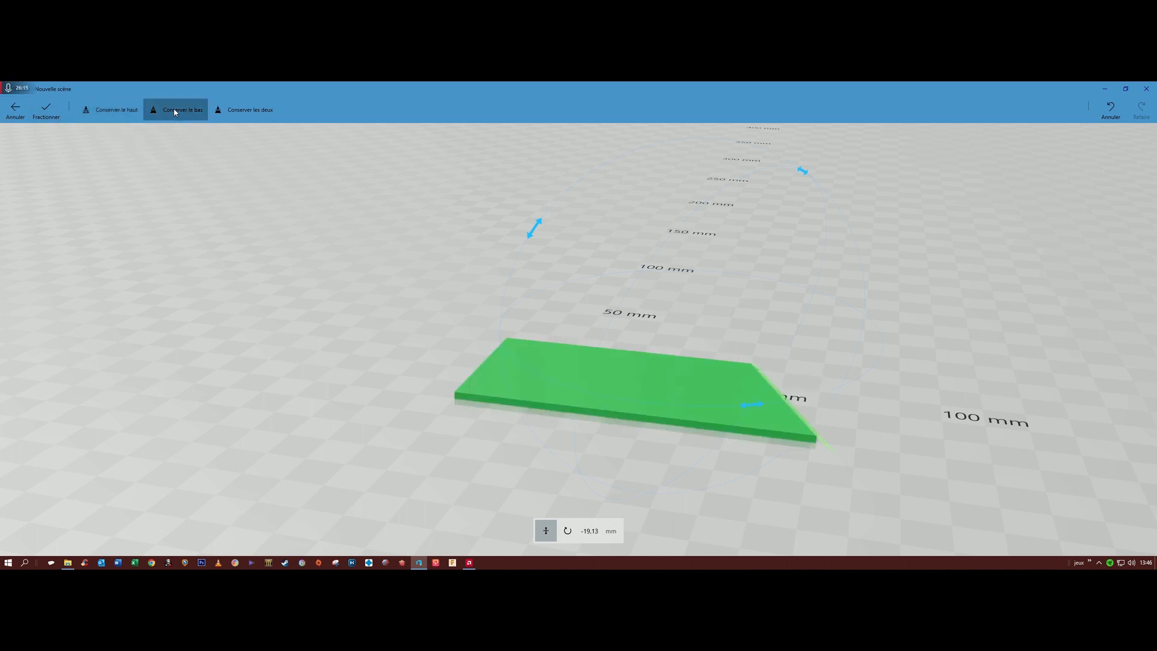
left_click(247, 112)
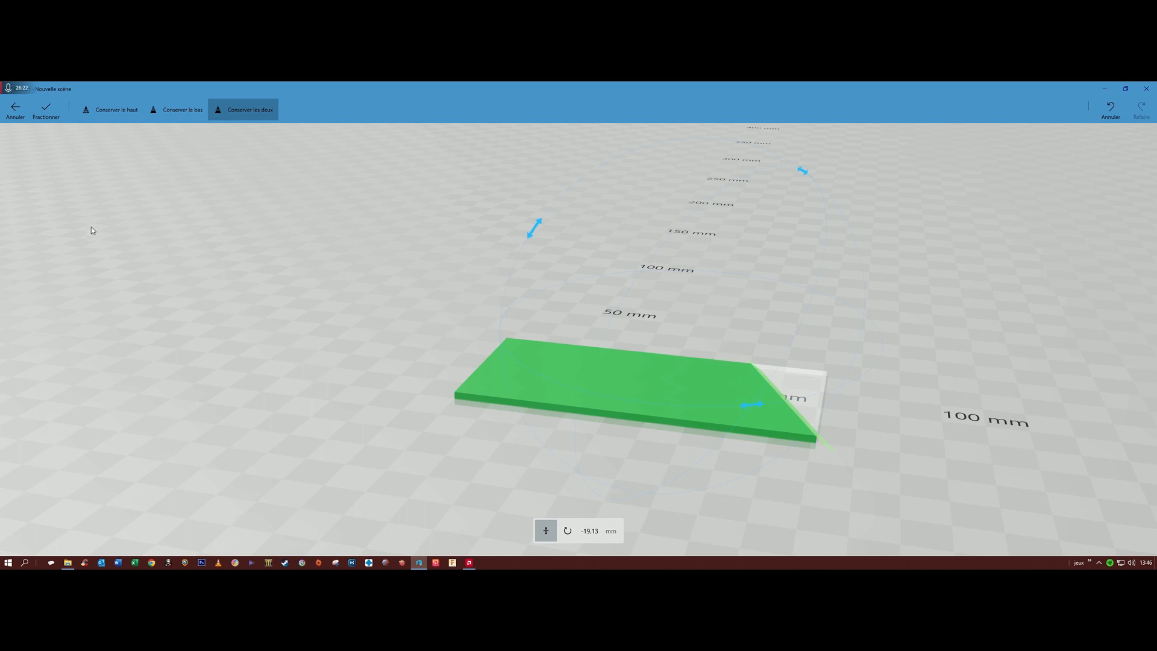
left_click(125, 112)
left_click(180, 110)
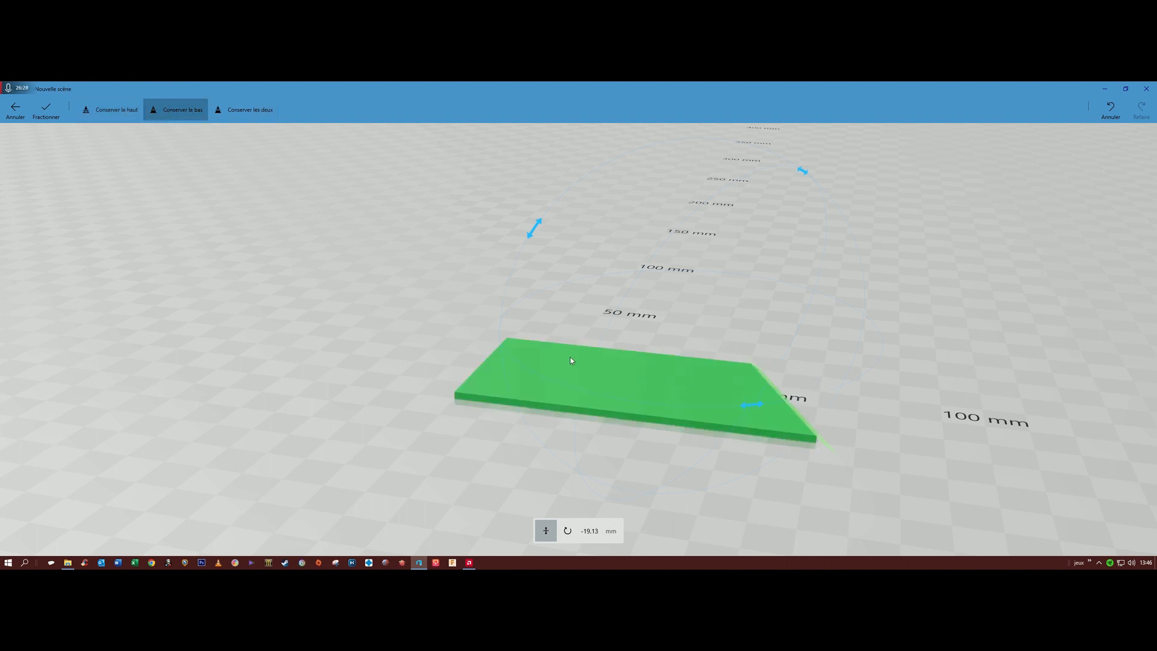
left_click(47, 111)
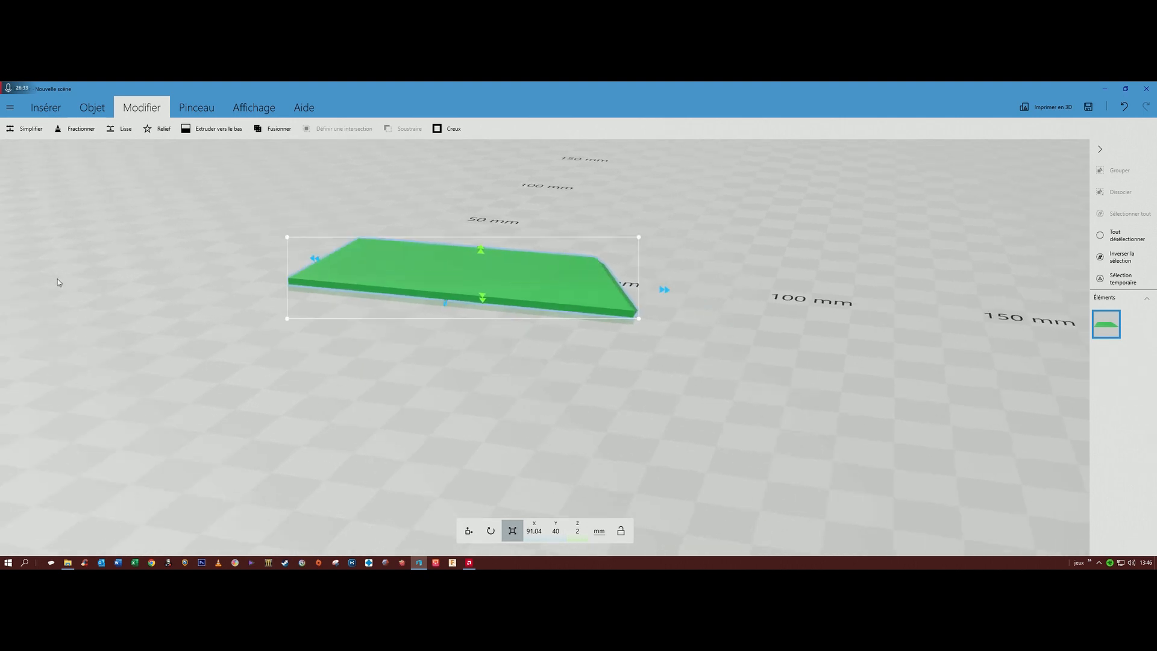
left_click_drag(478, 462, 380, 516)
left_click_drag(297, 361, 534, 289)
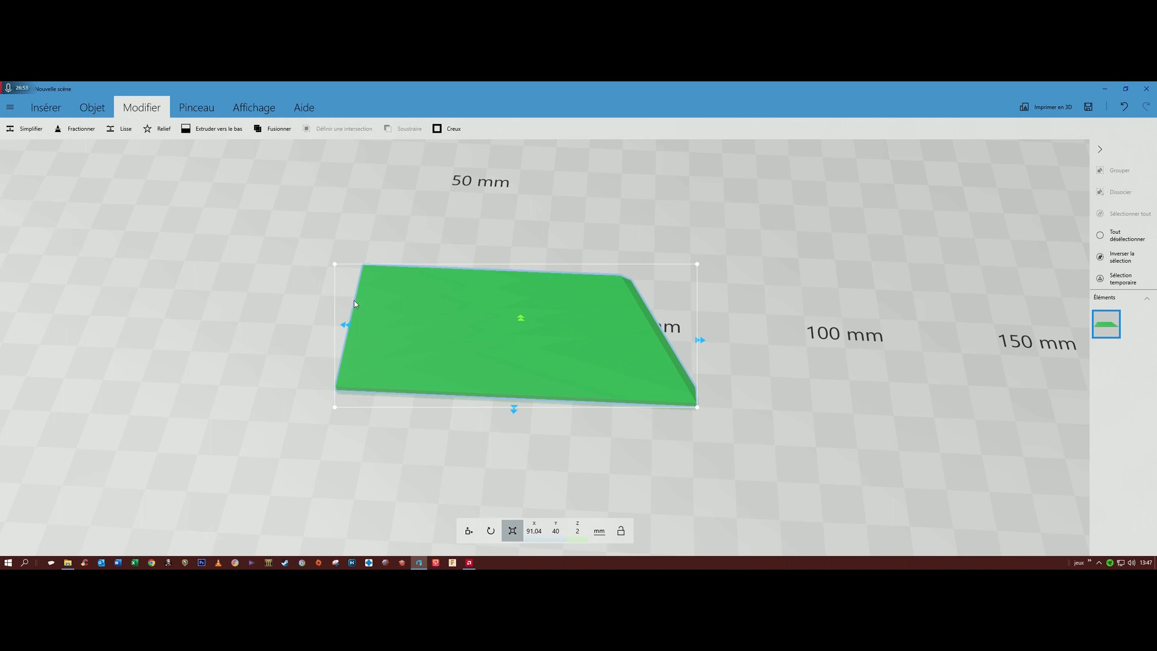
mouse_move(388, 319)
middle_mouse_down()
mouse_move(400, 251)
mouse_move(392, 304)
middle_mouse_up()
right_click_drag(393, 305, 419, 295)
right_click_drag(150, 374, 135, 333)
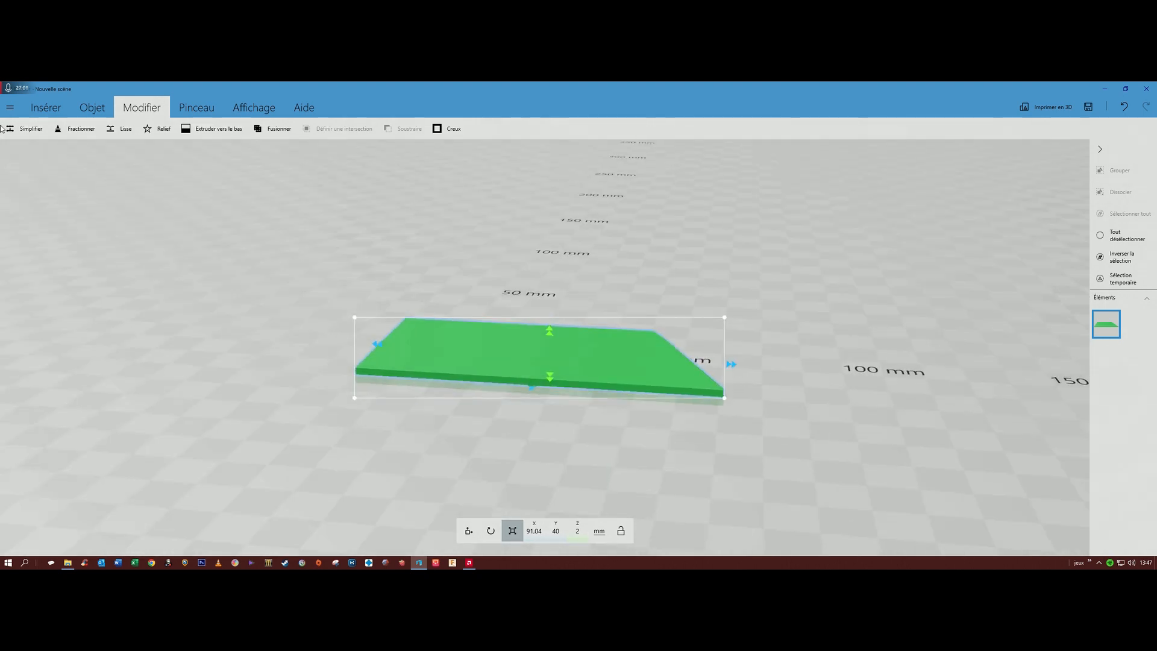
left_click(37, 109)
left_click(21, 129)
scroll(106, 286, "down", 3)
scroll(110, 291, "down", 1)
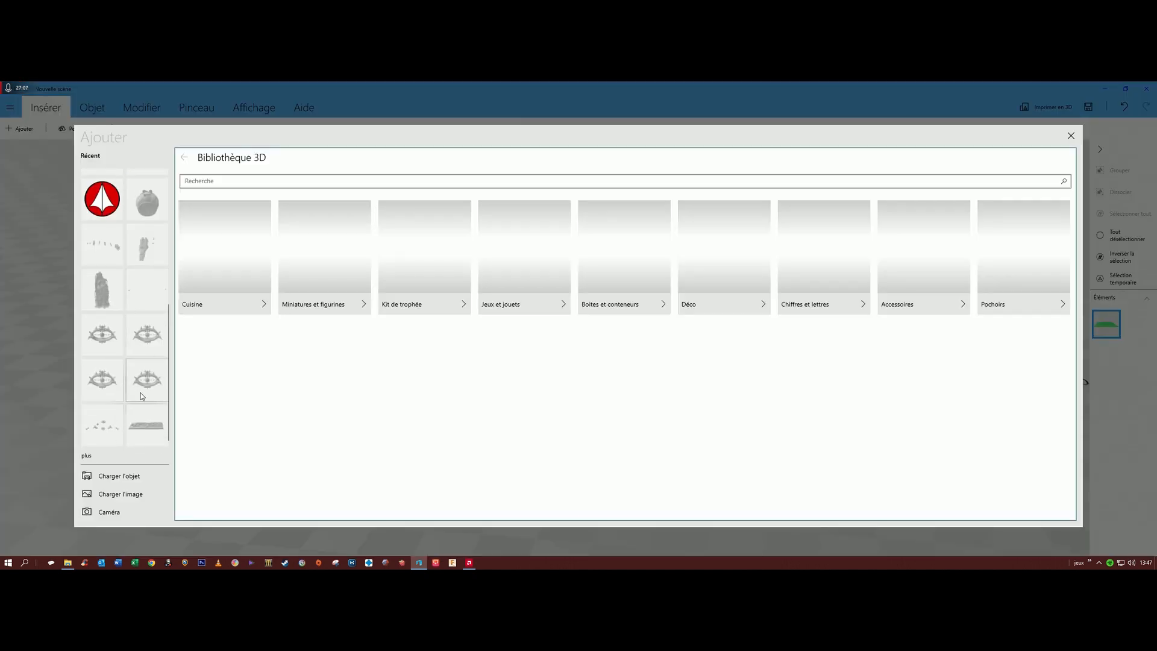
left_click(149, 423)
left_click(595, 343)
scroll(154, 415, "up", 3)
scroll(157, 410, "up", 4)
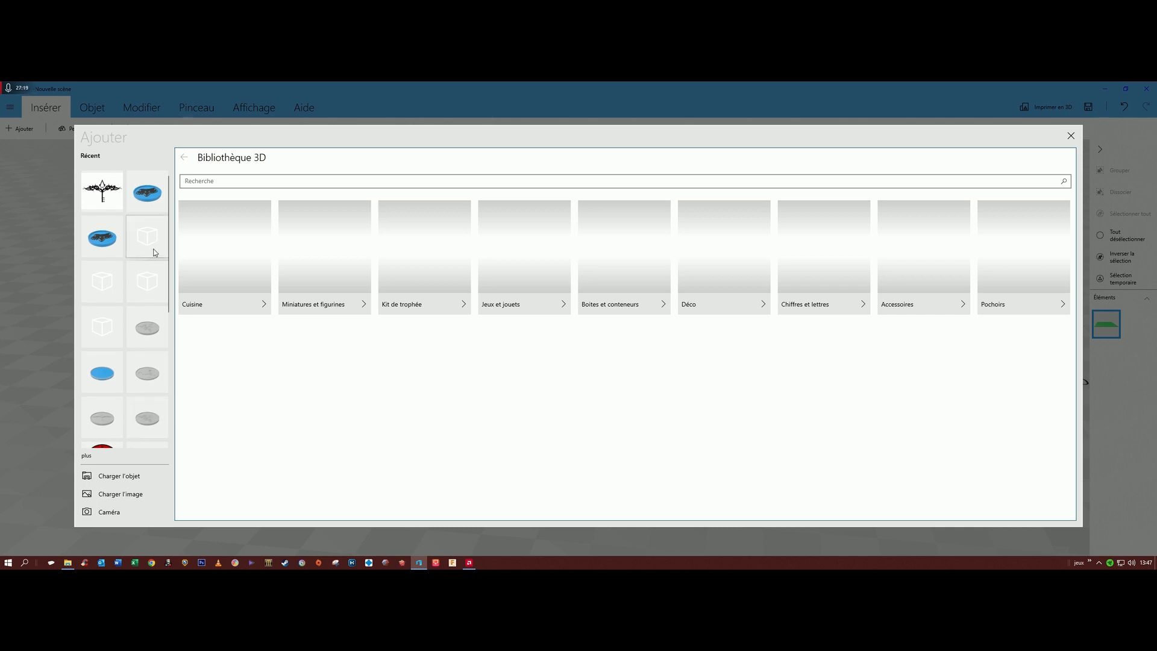
left_click(1071, 136)
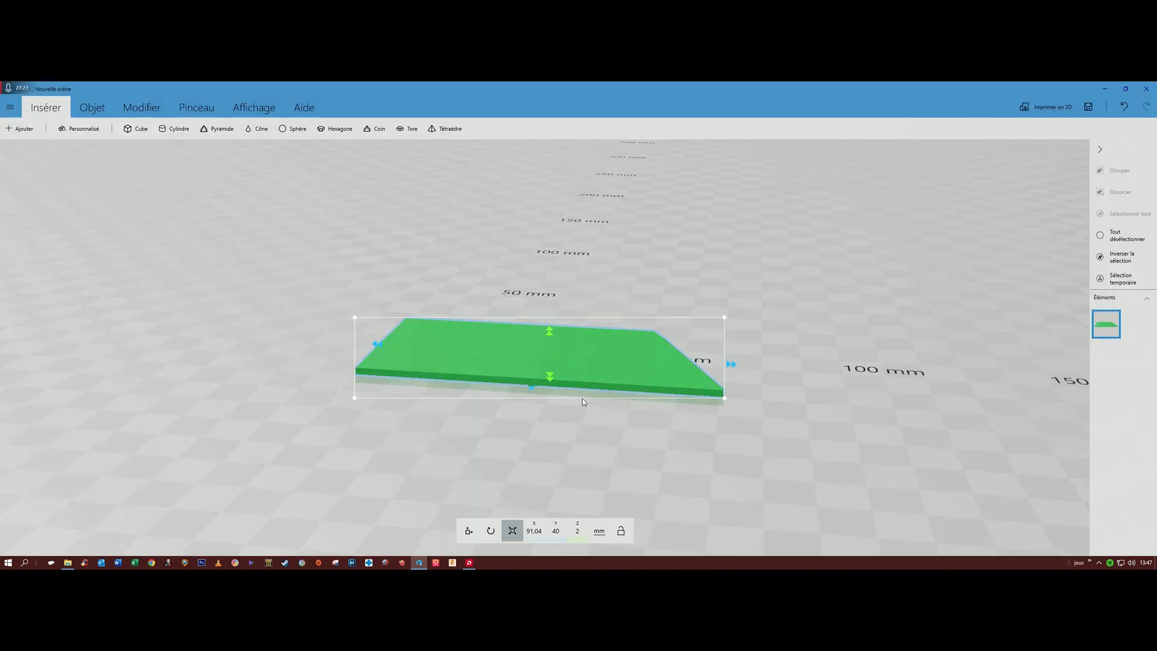
- Load the round logo image Sans titre-3.png into the scene as a 3D relief
left_click_drag(320, 359, 364, 458)
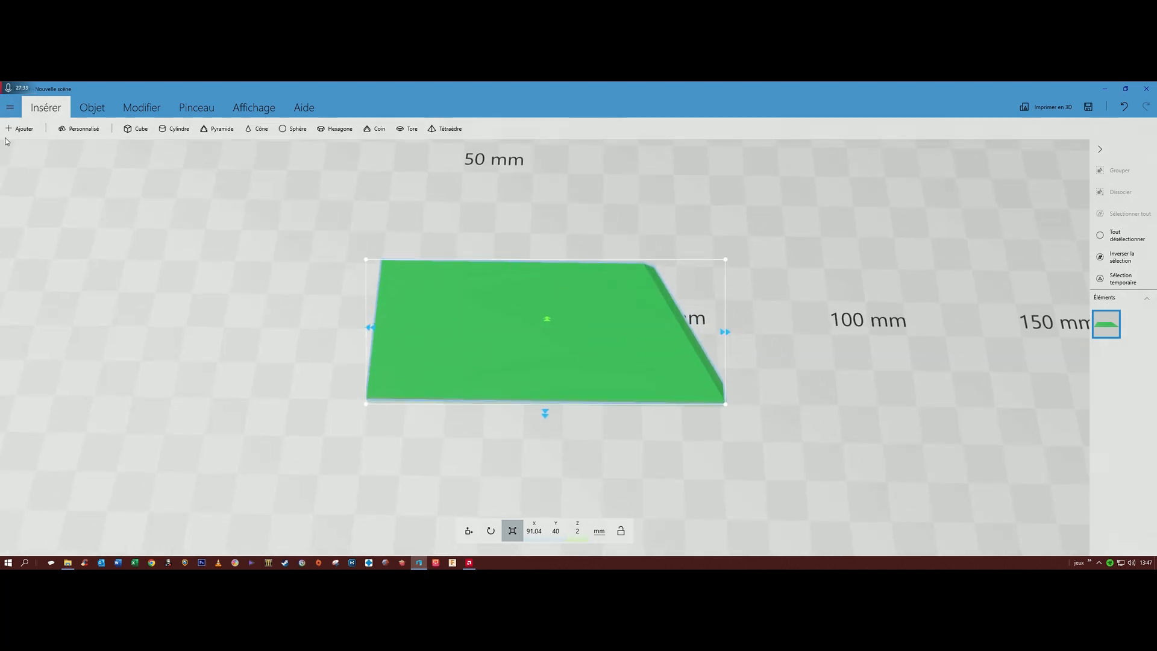
left_click(22, 129)
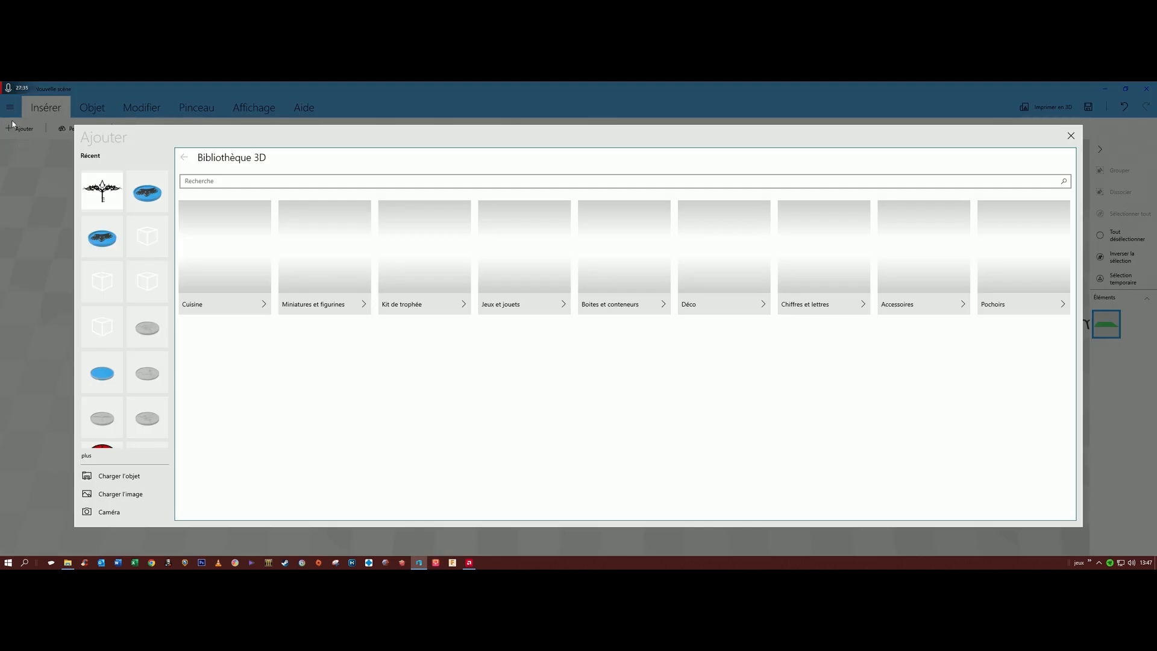
left_click(114, 497)
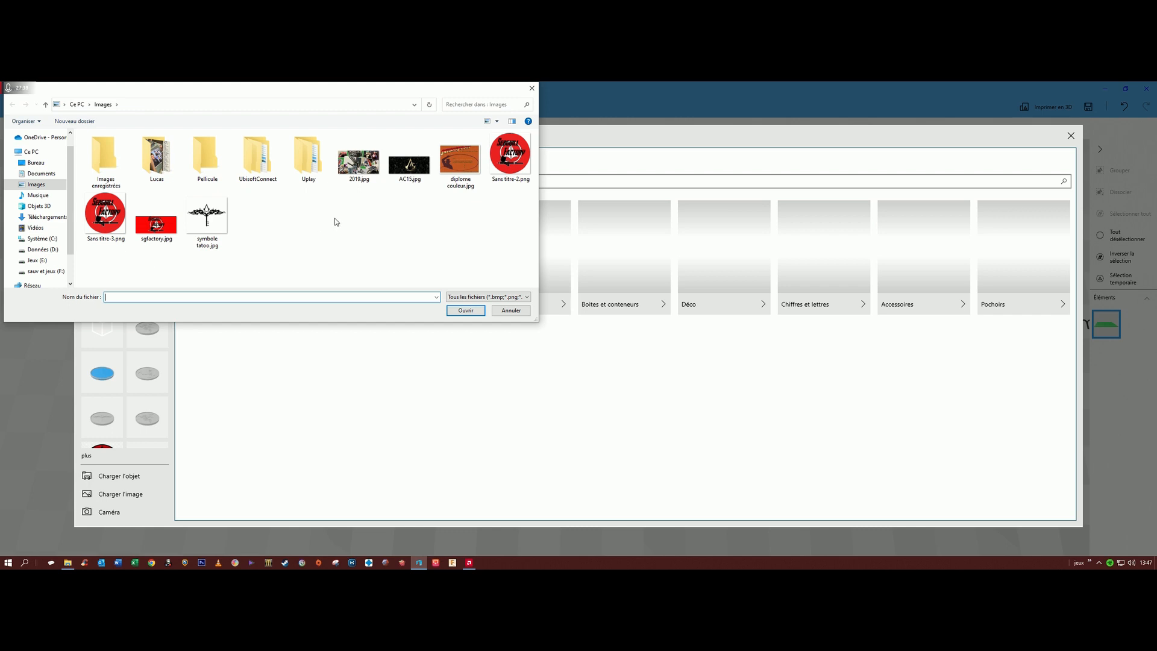
double_click(101, 227)
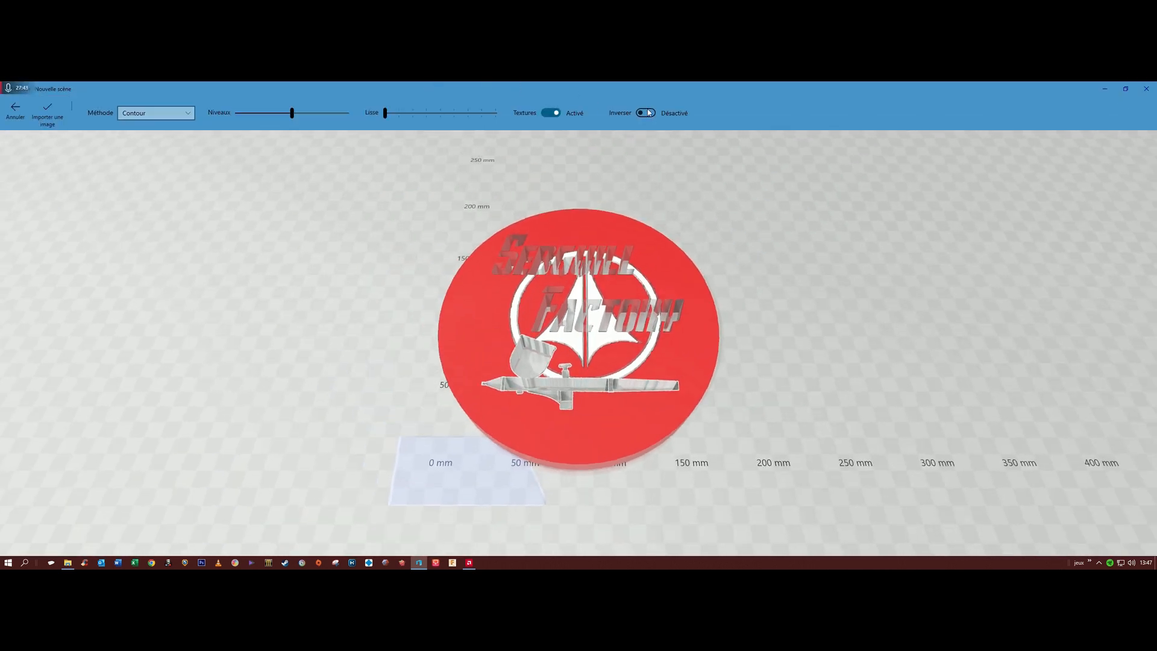
- Invert the logo relief, turn its textures off, and import it with the Contour method
left_click(644, 113)
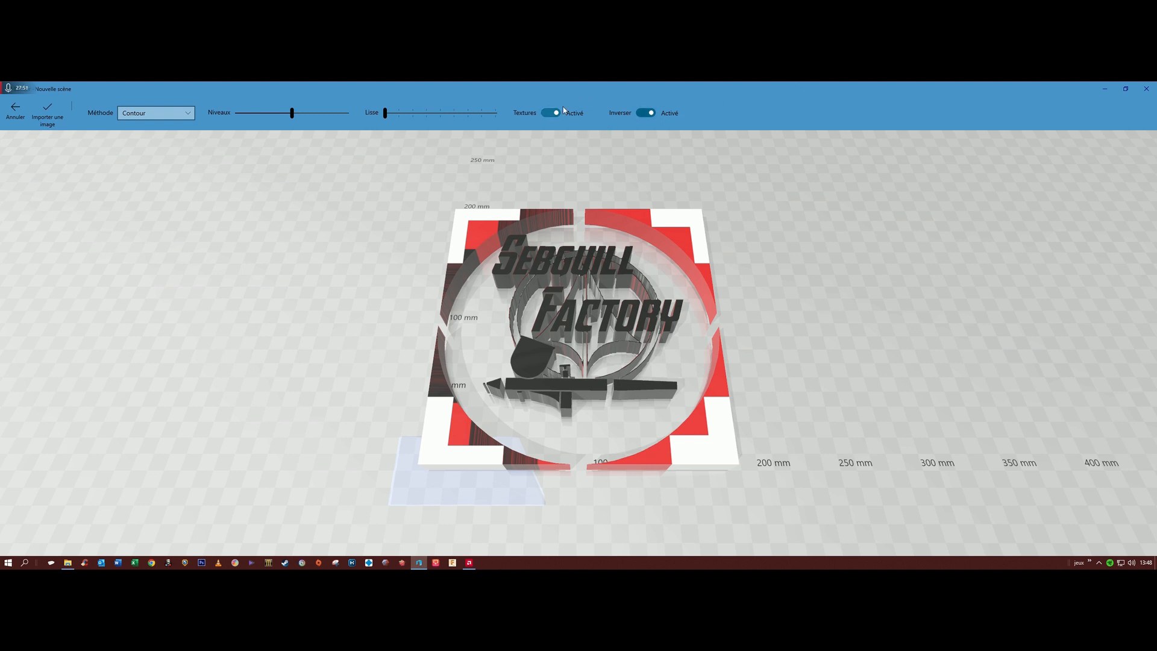
left_click(547, 115)
left_click_drag(287, 207, 317, 254)
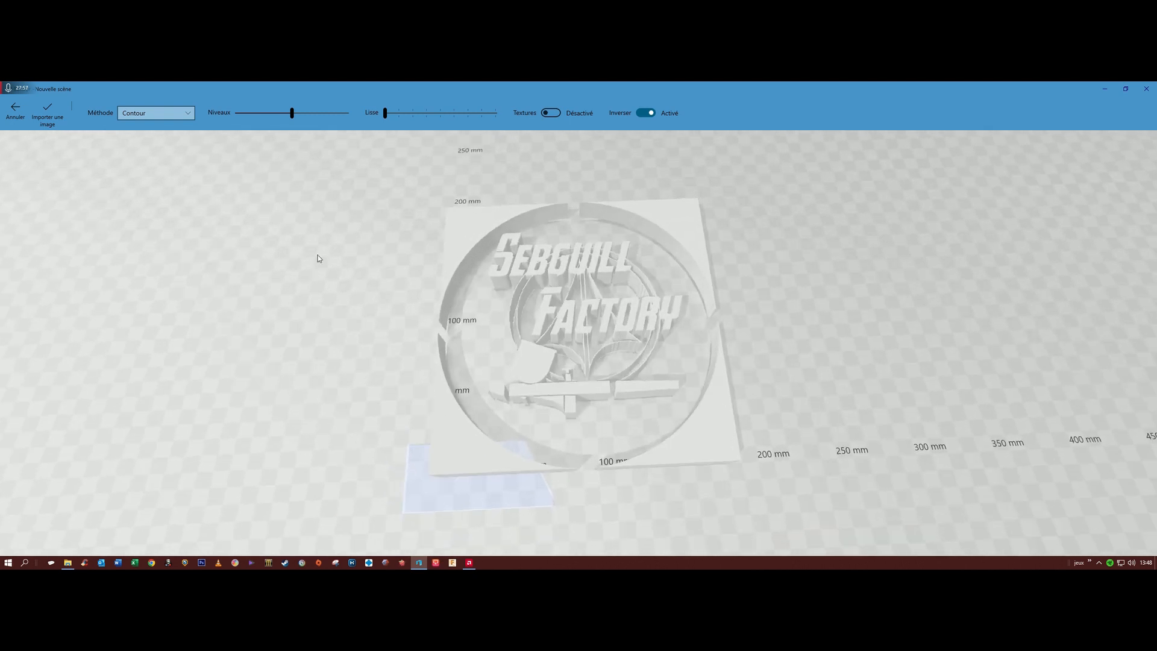
left_click(645, 113)
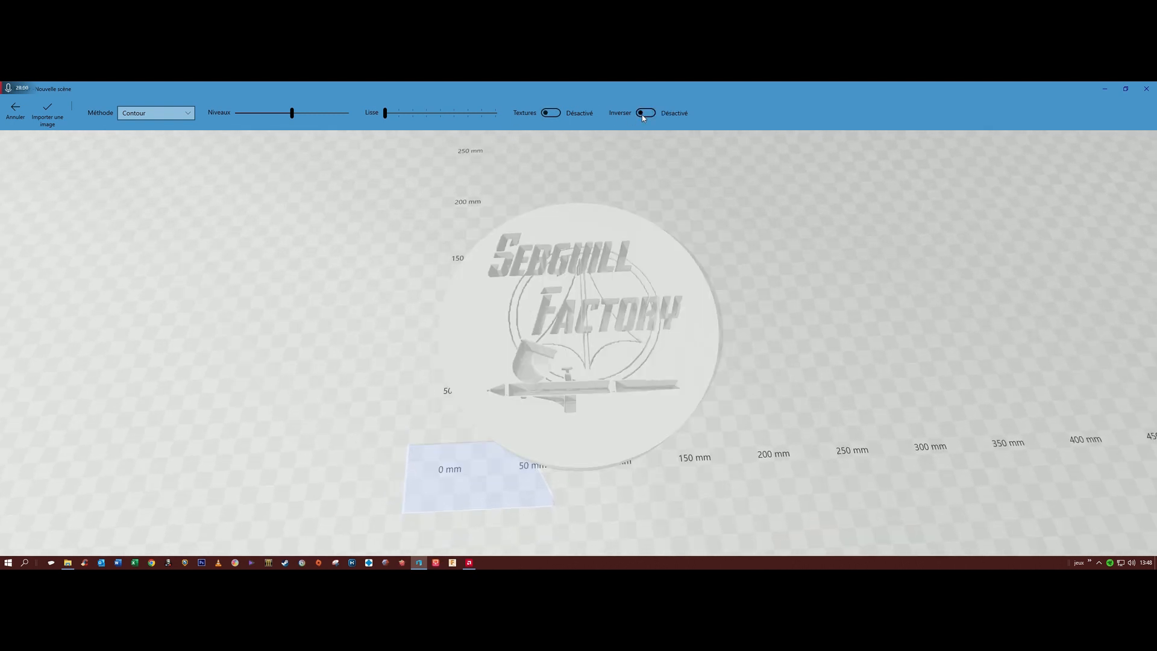
left_click(643, 113)
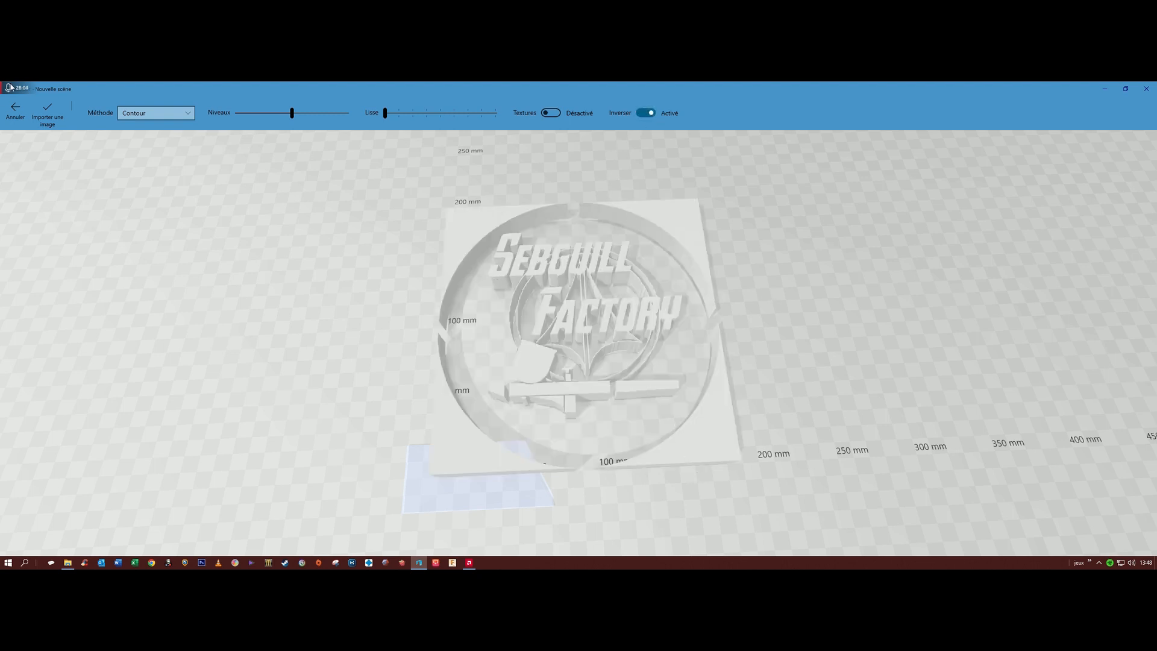
left_click(48, 114)
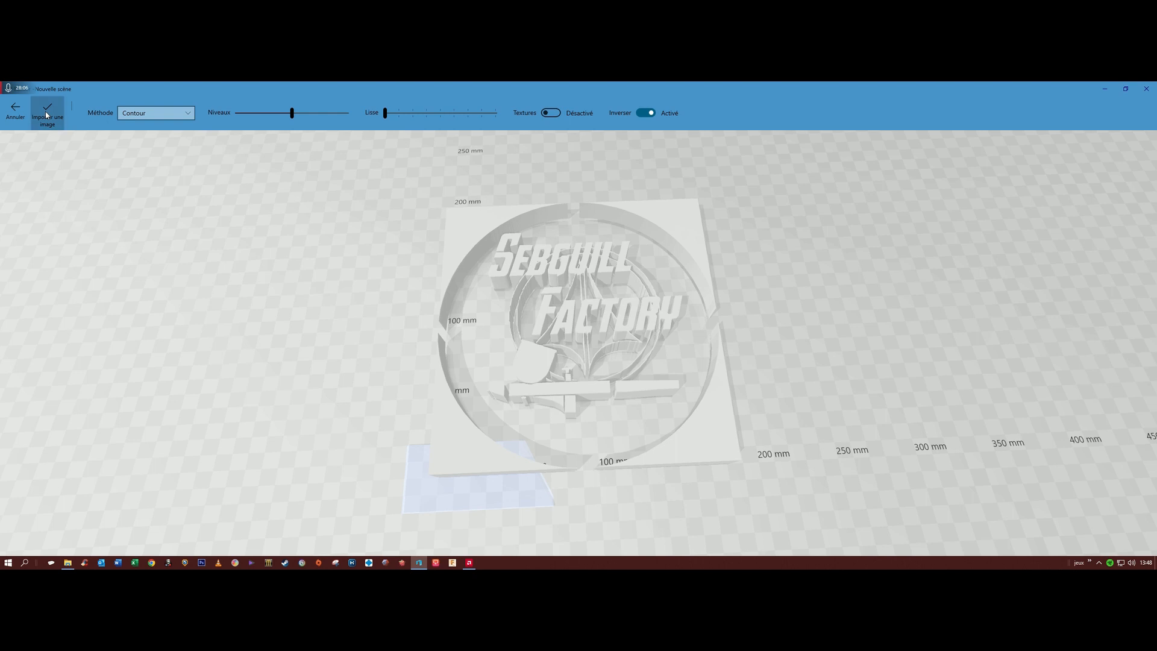
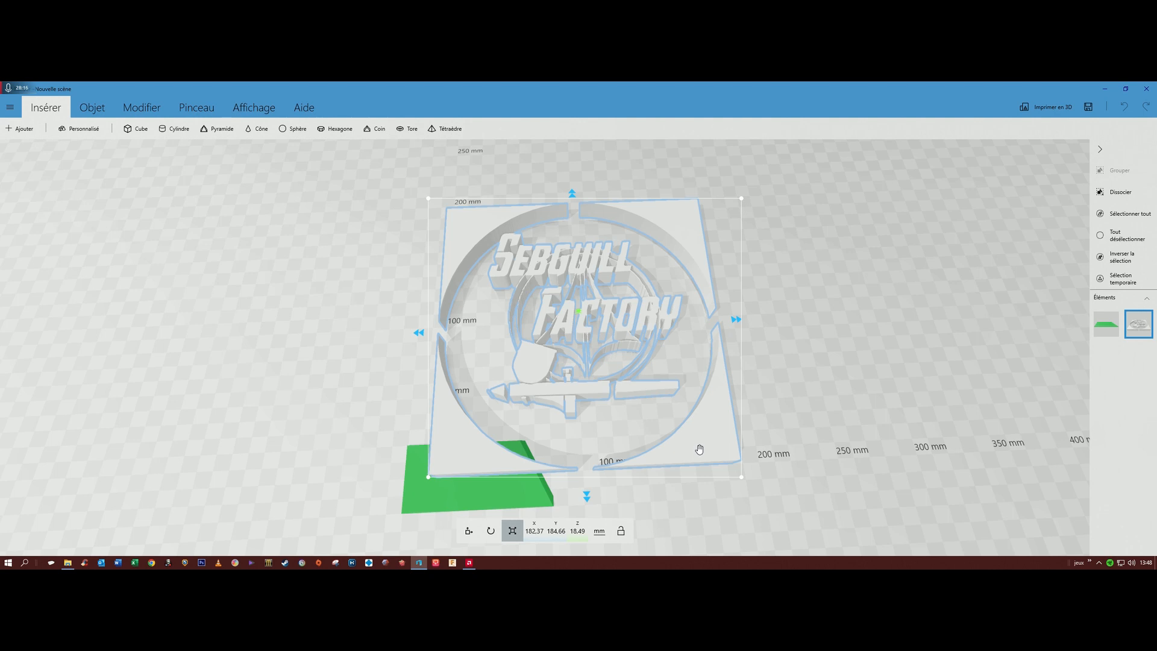
- Ungroup the imported logo relief and delete the four corner pieces surrounding the circle
left_click(1120, 194)
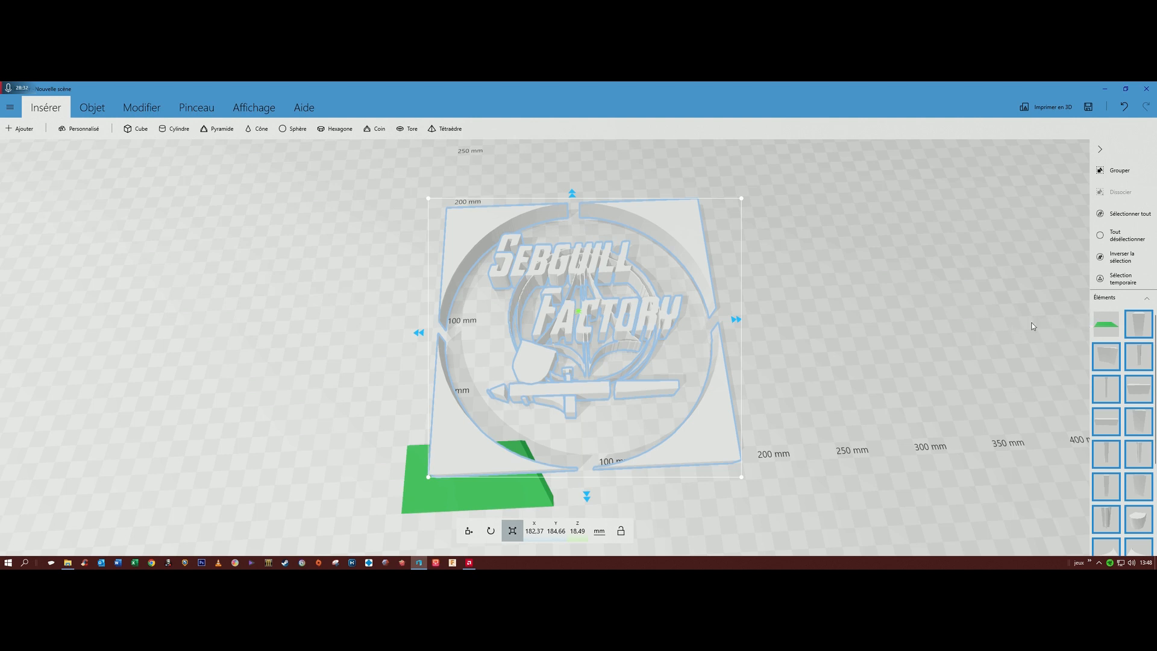
left_click(718, 429)
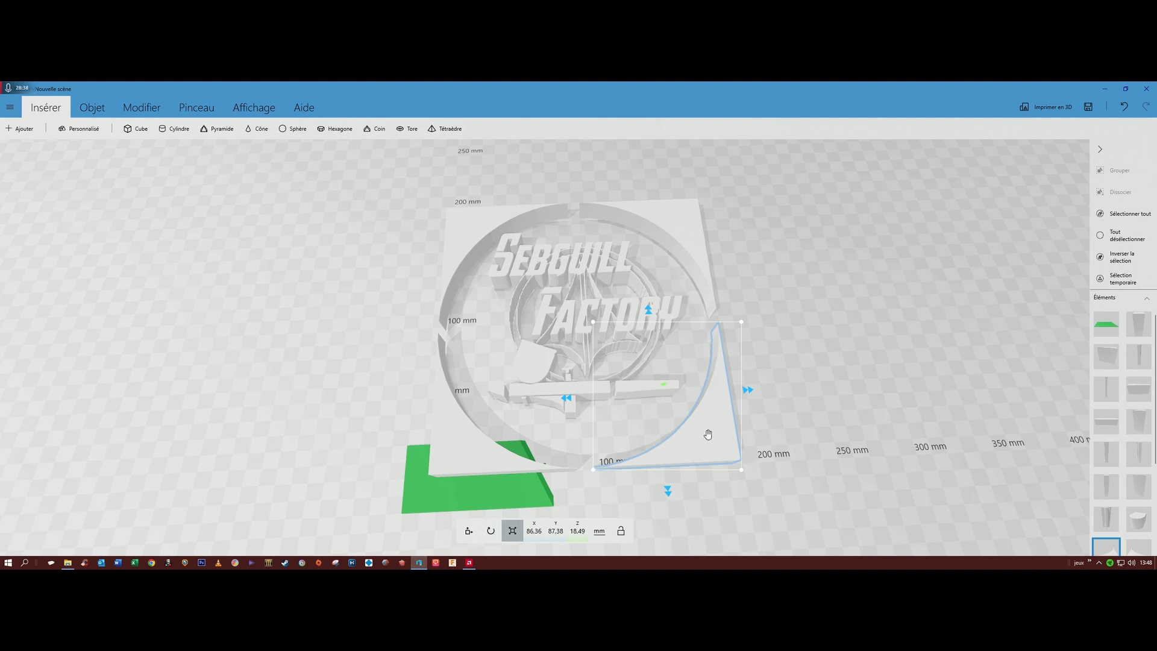
key("Delete")
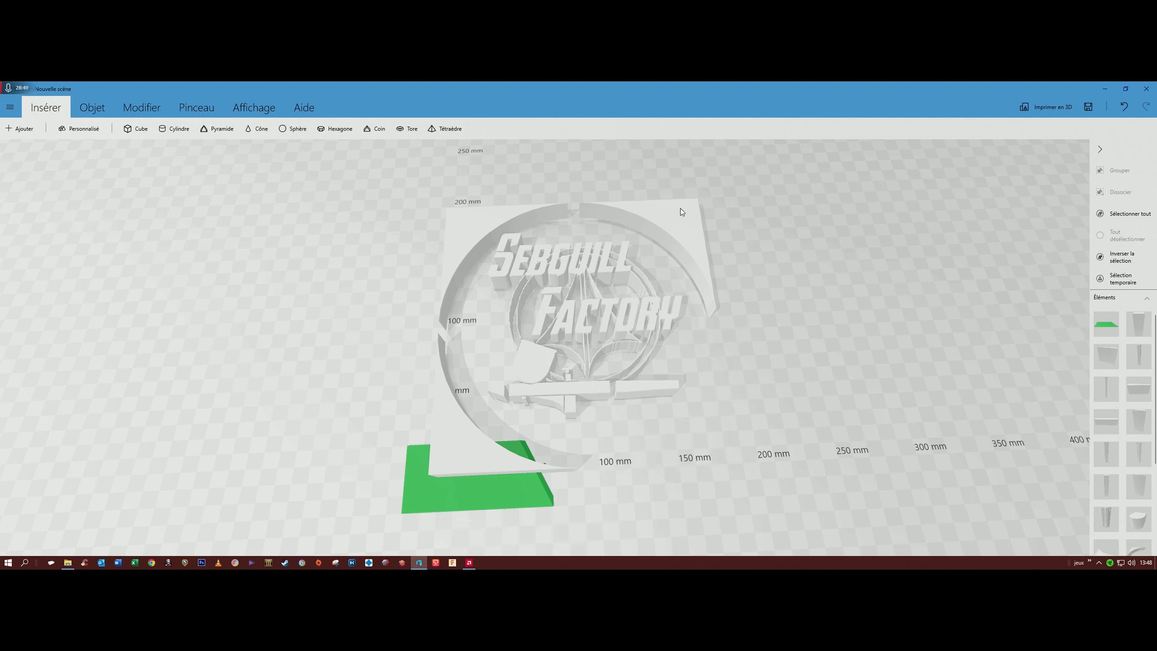
left_click(681, 211)
key("Delete")
left_click(458, 223)
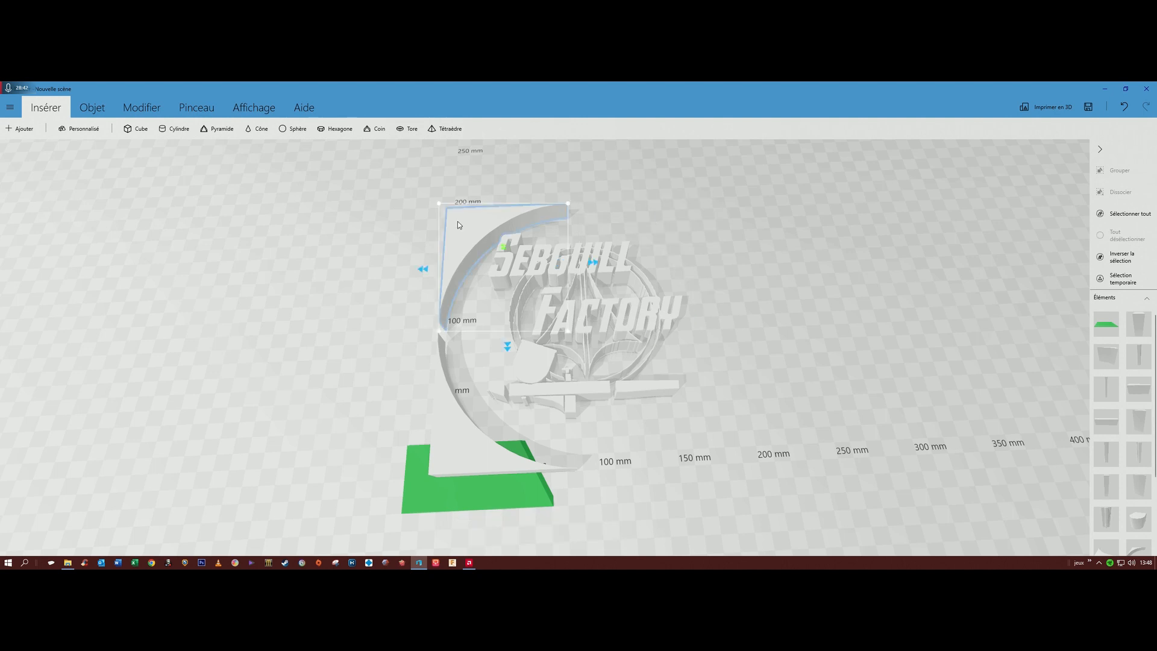
key("Delete")
left_click(458, 427)
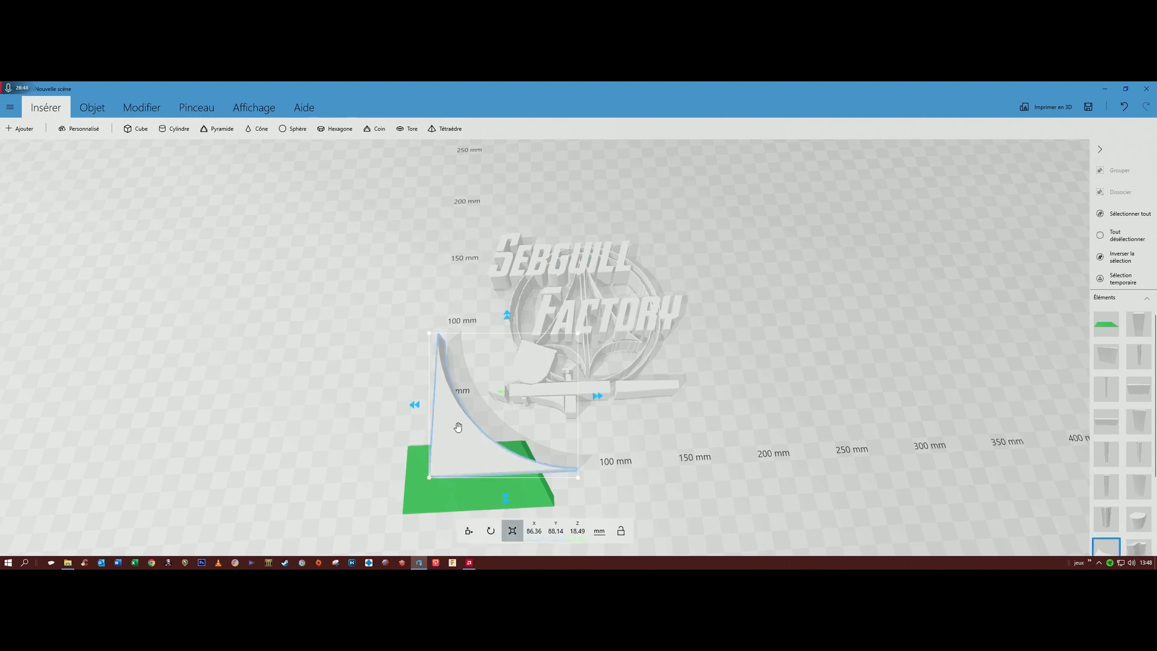
key("Delete")
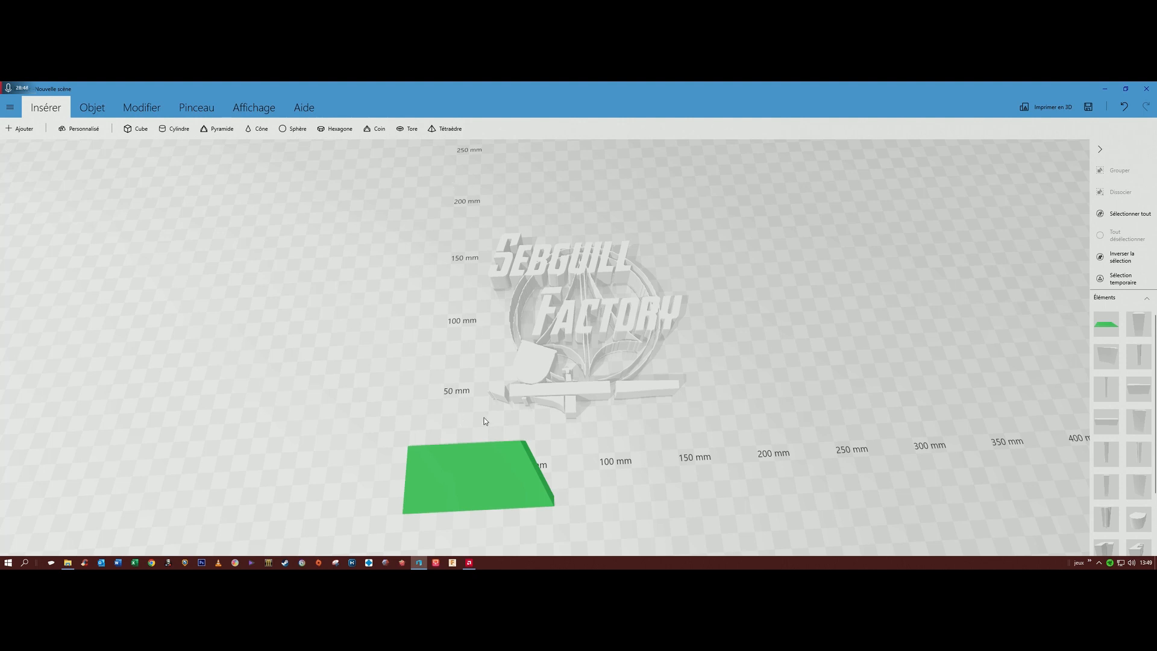
- Select all the Sebguill Factory logo pieces, leaving out the green plate, and group them into one object
left_click(1137, 330)
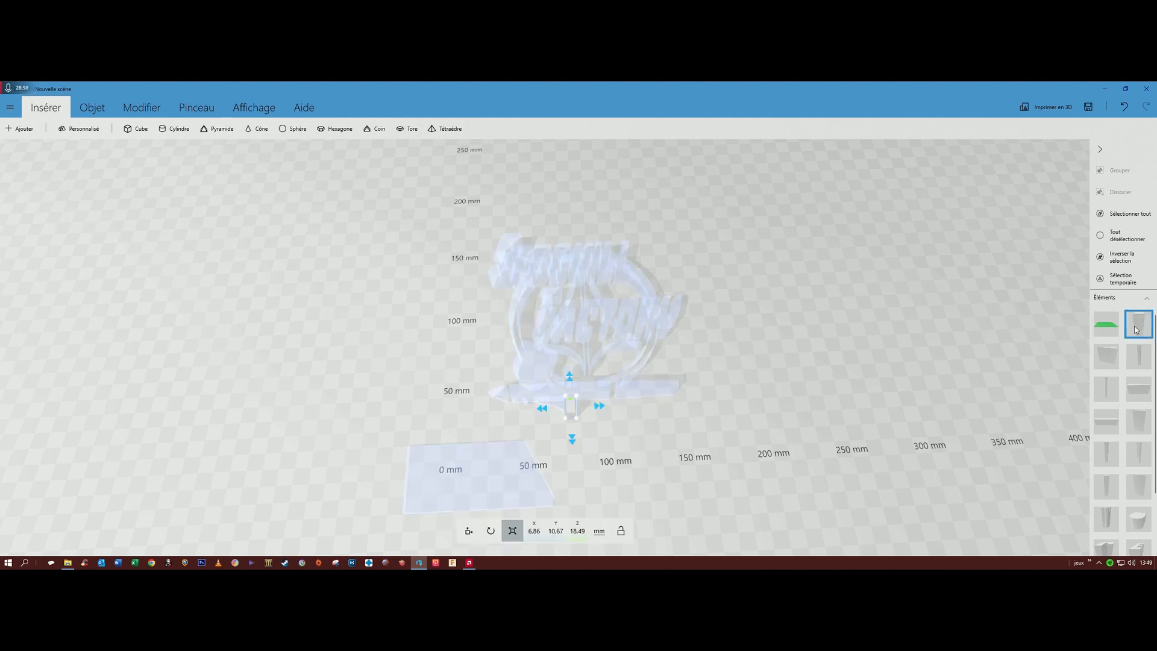
left_click(1125, 332)
key("ctrl+a")
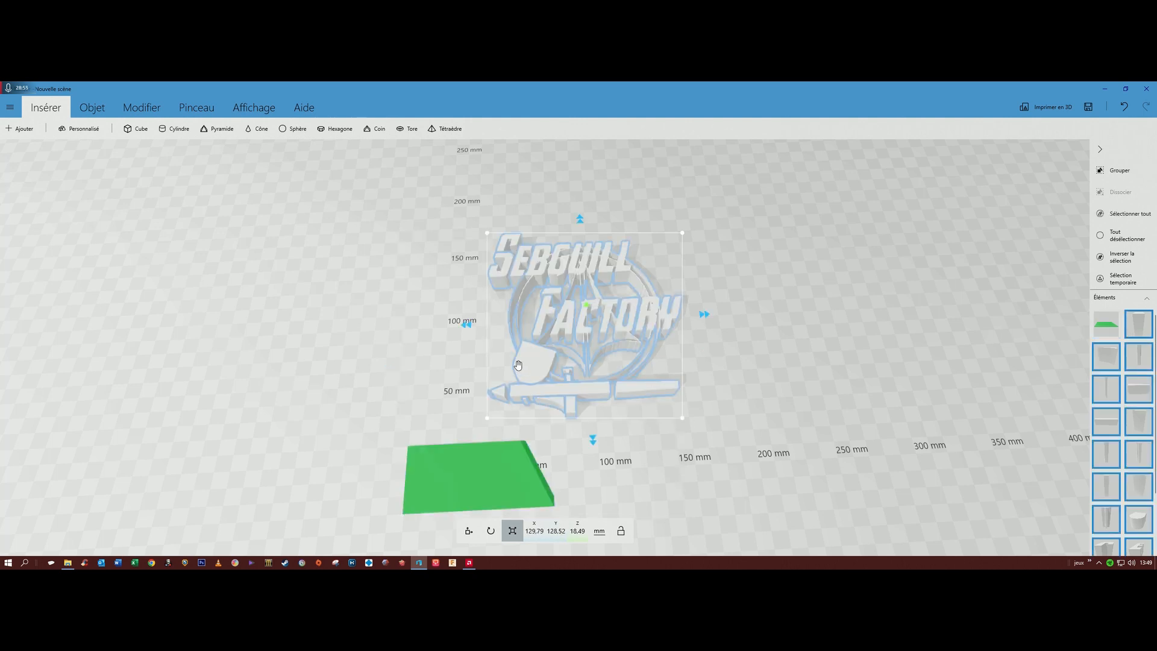
left_click(1114, 174)
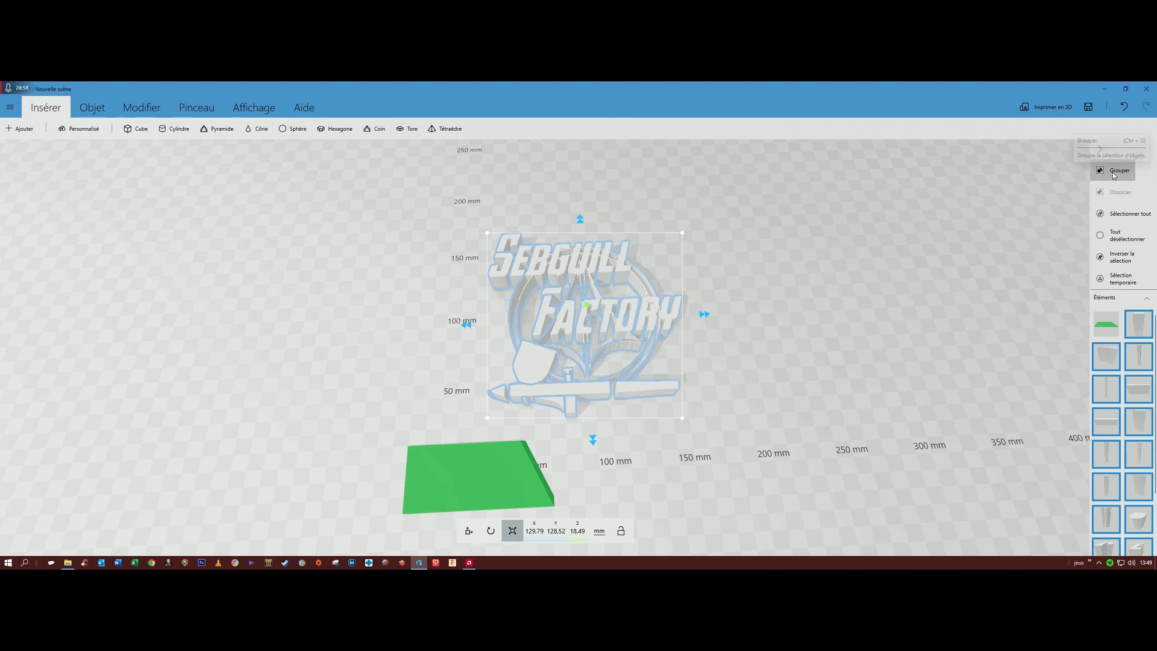
- Scale the grouped logo down proportionally to about 40 mm wide and move it over the green plate
left_click_drag(786, 322, 764, 357)
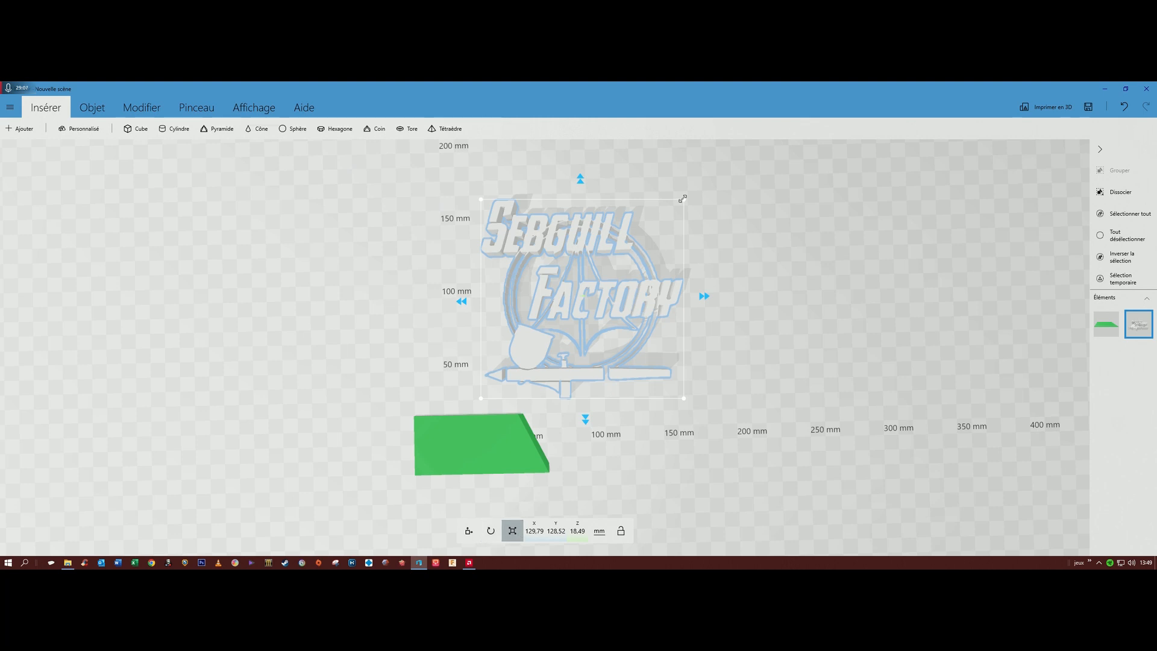
left_click_drag(683, 201, 635, 256)
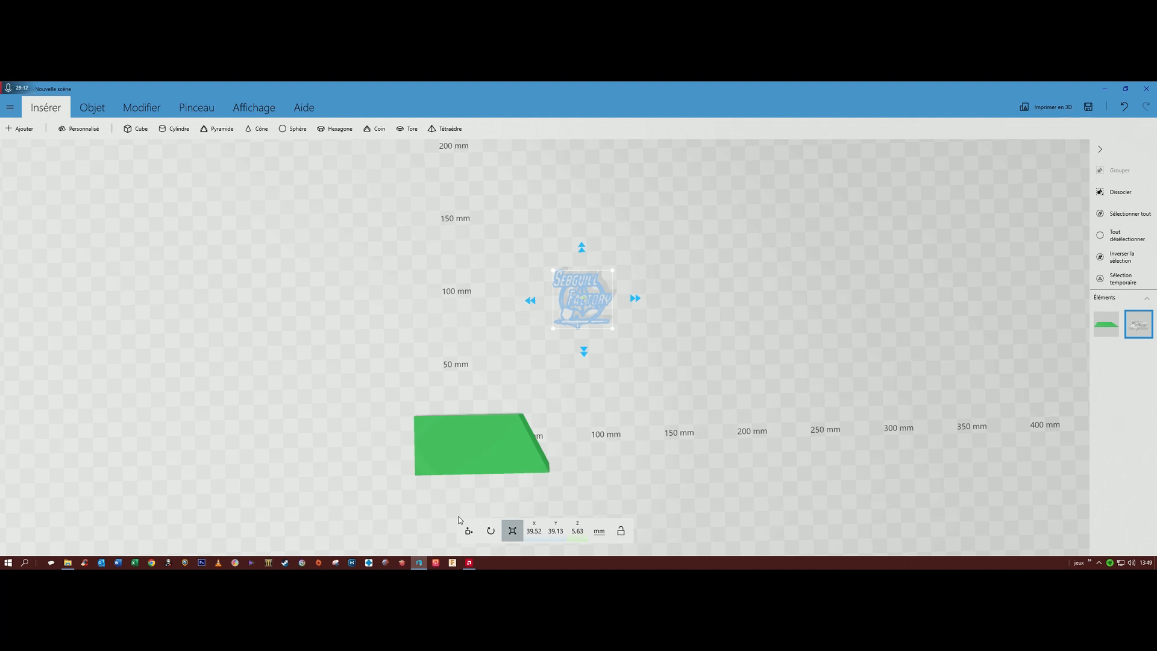
left_click(468, 530)
left_click_drag(588, 309, 596, 265)
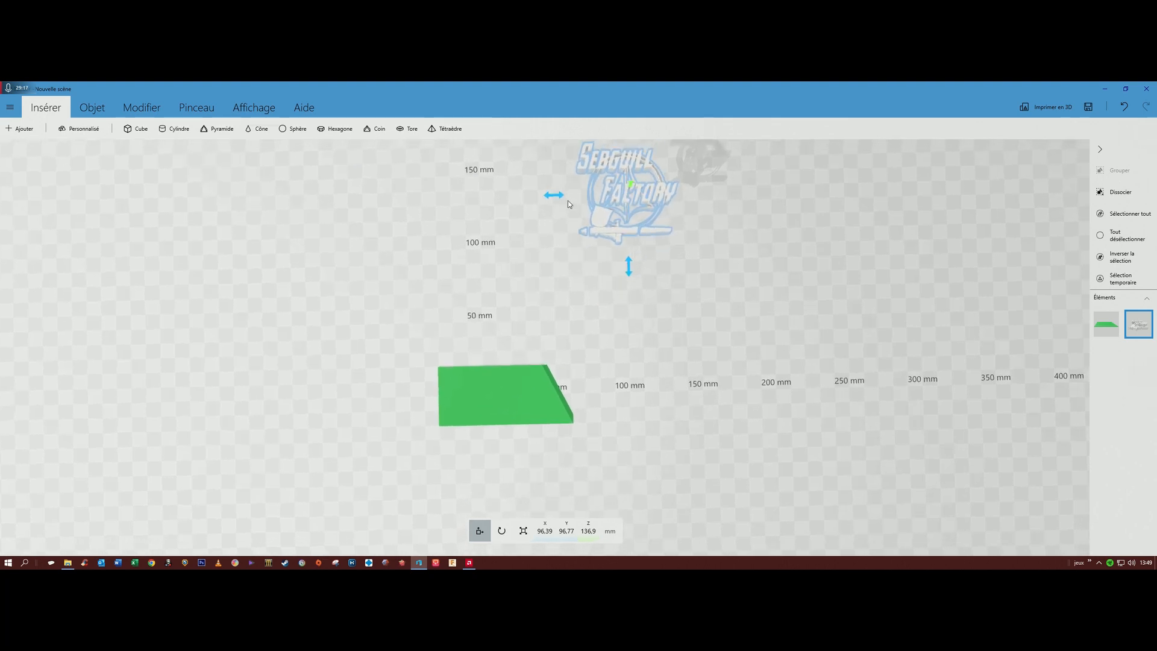
left_click_drag(553, 194, 493, 230)
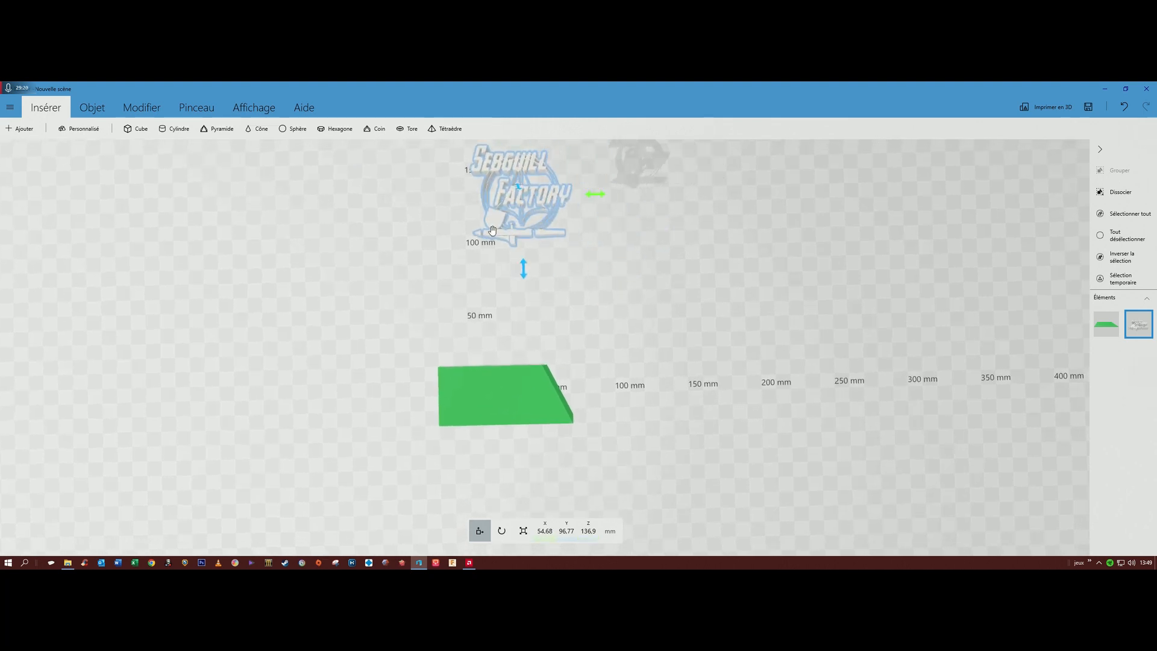
left_click_drag(525, 271, 515, 453)
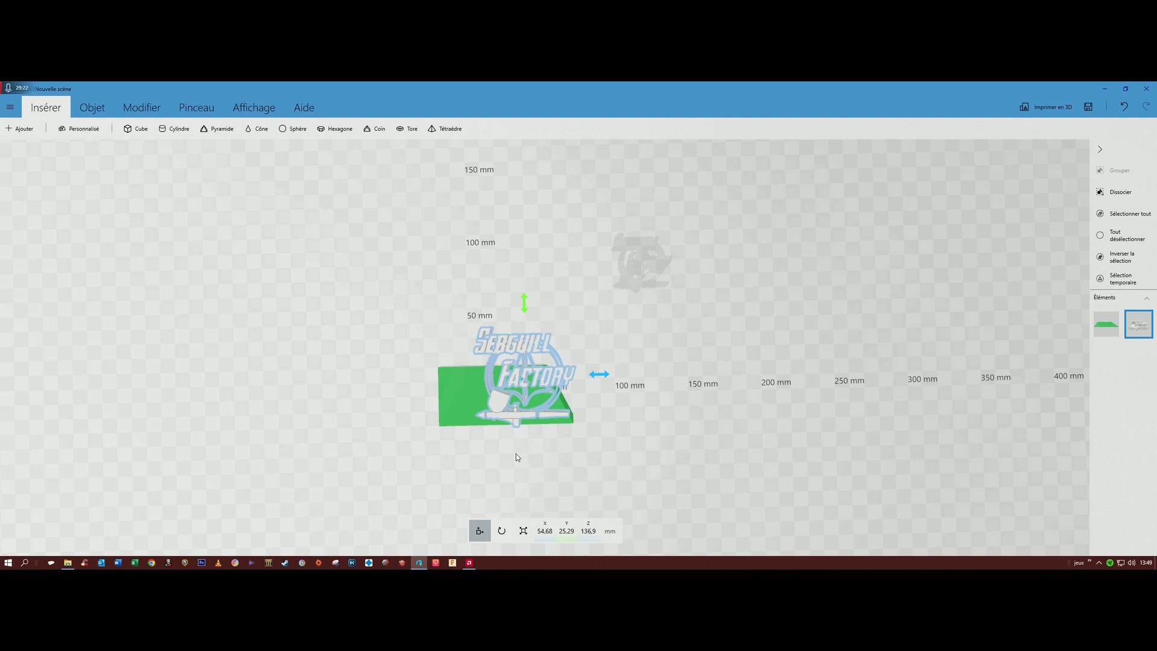
- Shrink the logo to about 16 mm wide and place it over the plate's square end, opposite the angled cut
left_click(523, 530)
left_click_drag(555, 328, 535, 353)
scroll(530, 434, "up", 3)
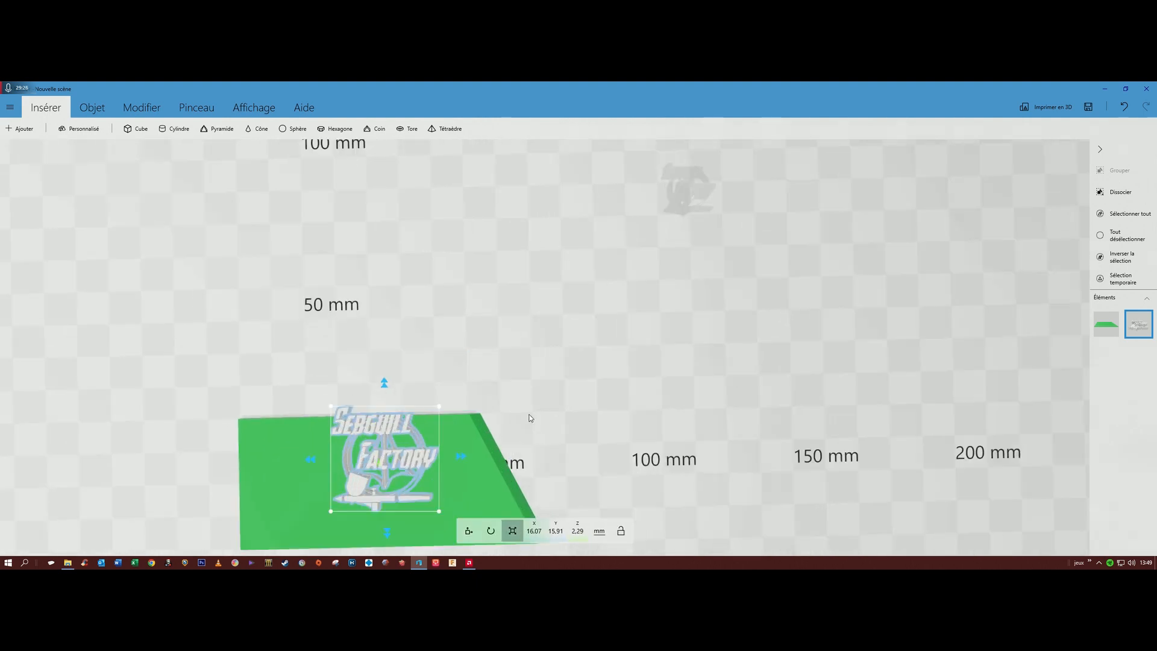
right_click_drag(597, 365, 641, 345)
right_click_drag(626, 284, 627, 289)
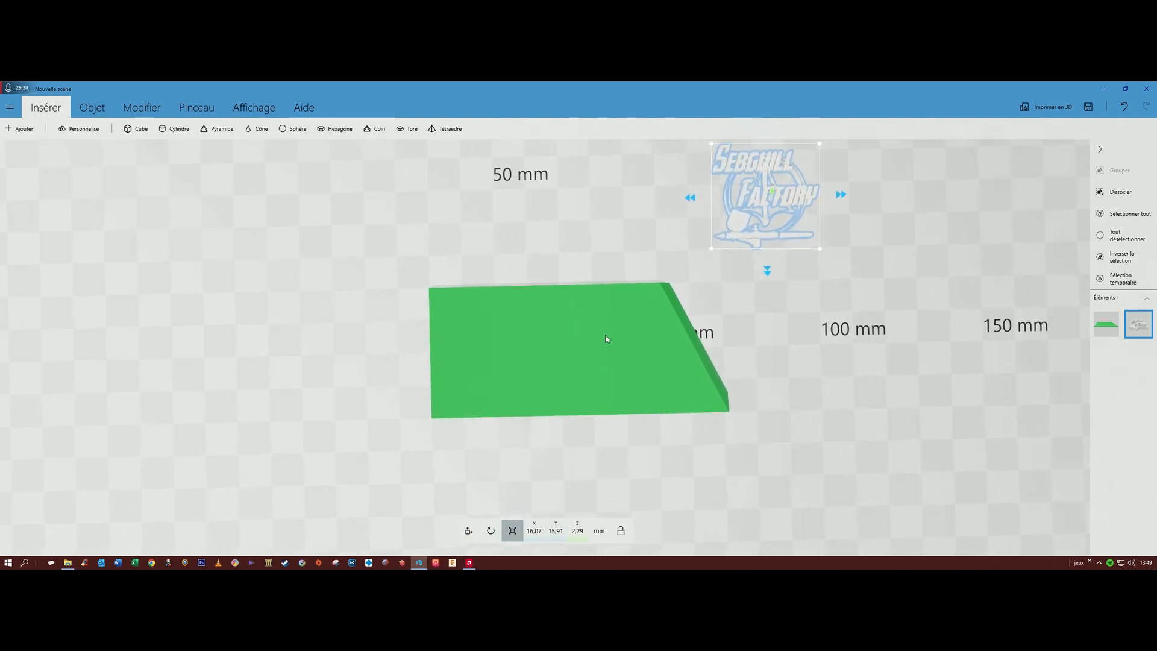
left_click_drag(732, 209, 453, 357)
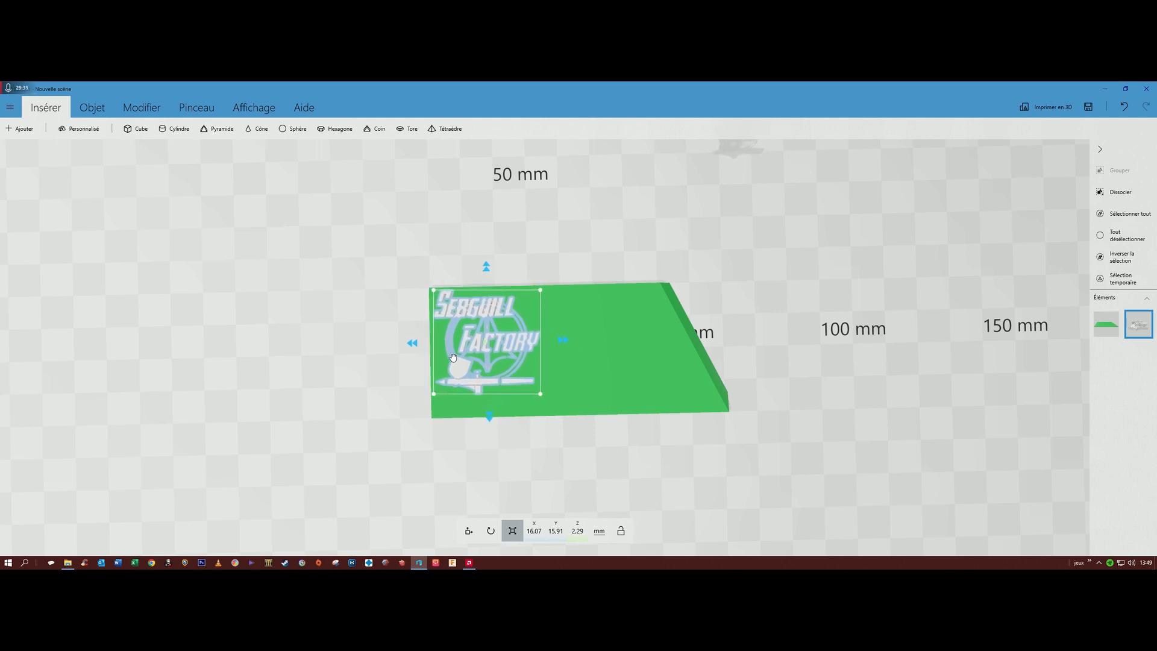
- Try a slight yaw rotation of the green plate, then reset its yaw to 0 degrees
left_click(497, 530)
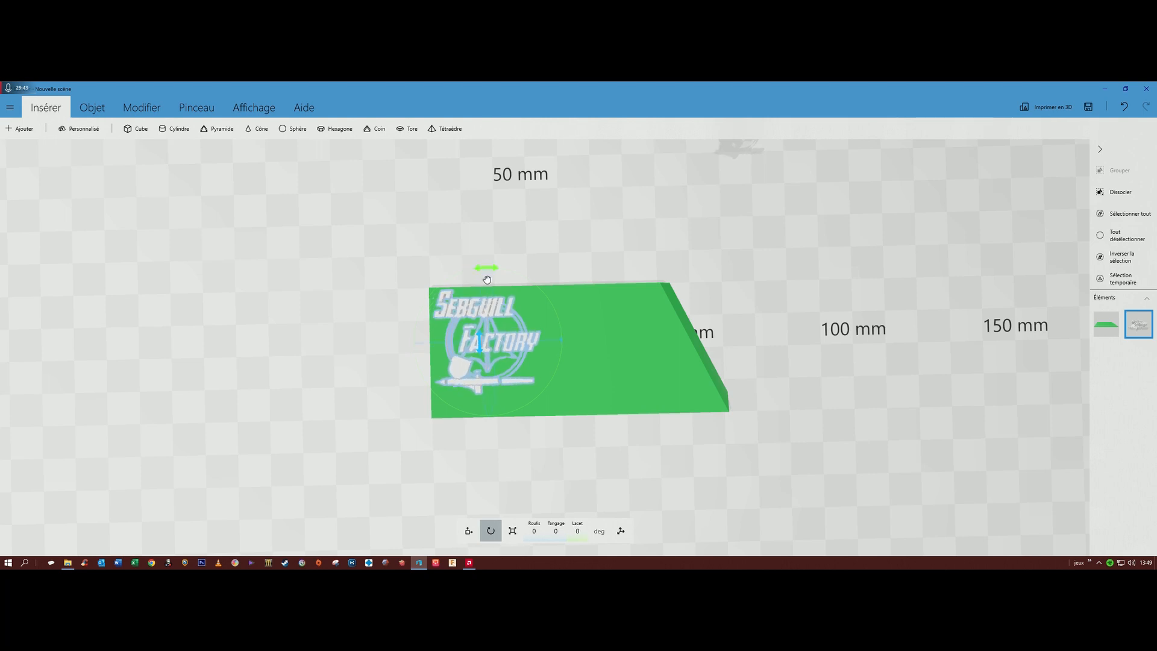
left_click(1128, 258)
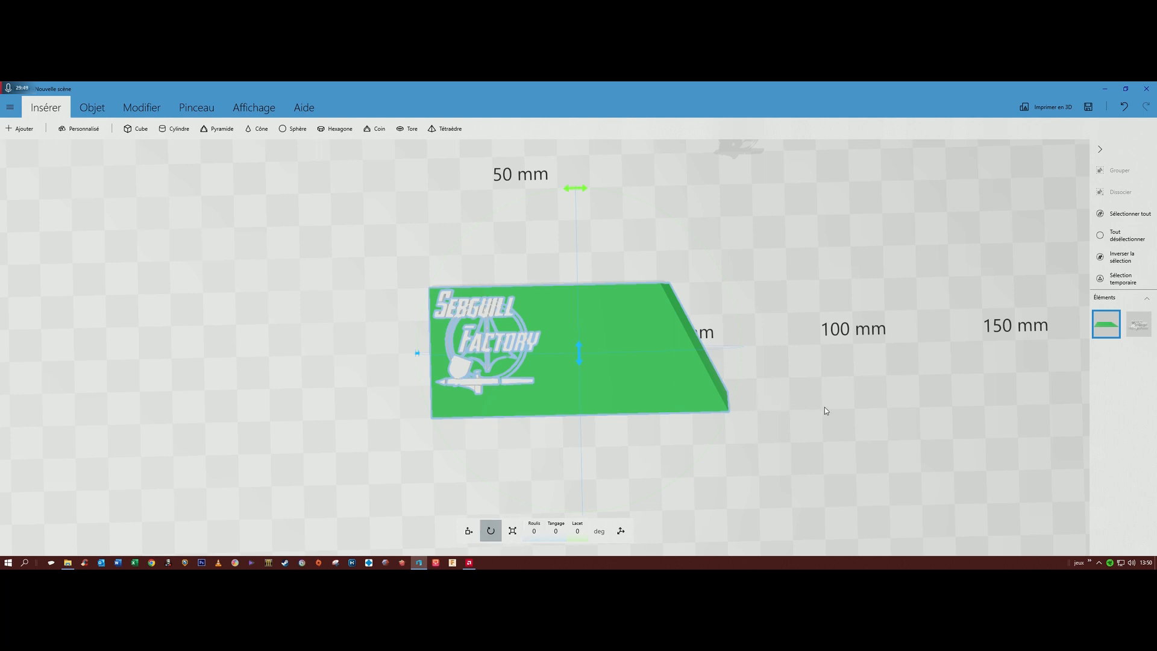
scroll(862, 406, "down", 3)
scroll(819, 401, "up", 3)
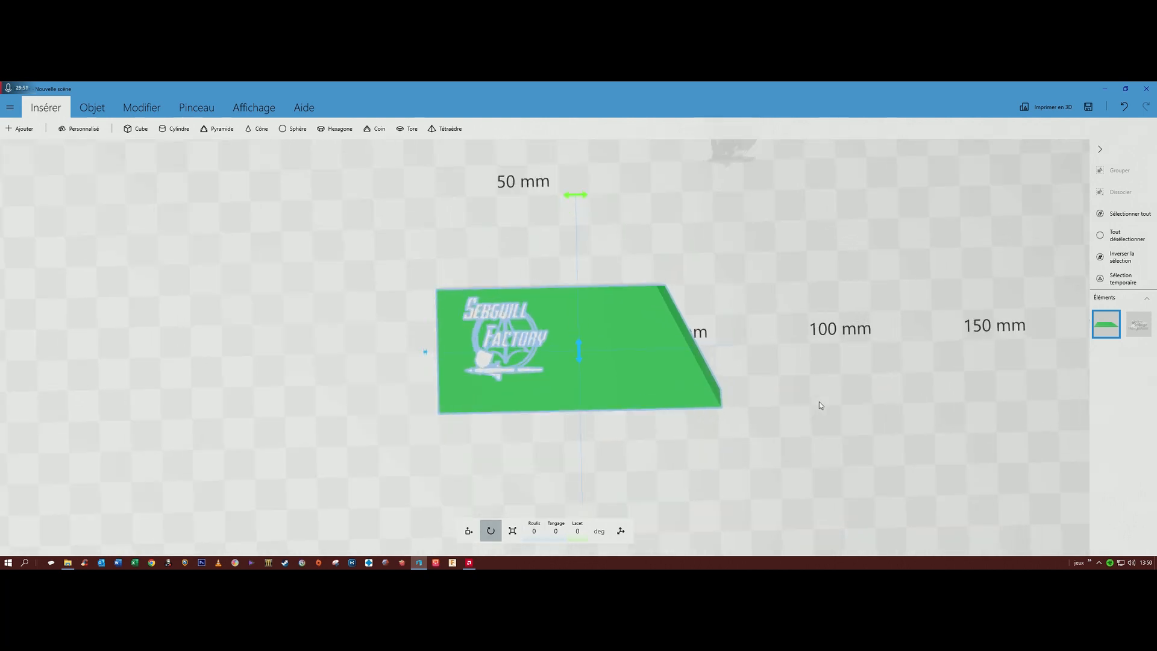
scroll(818, 402, "up", 1)
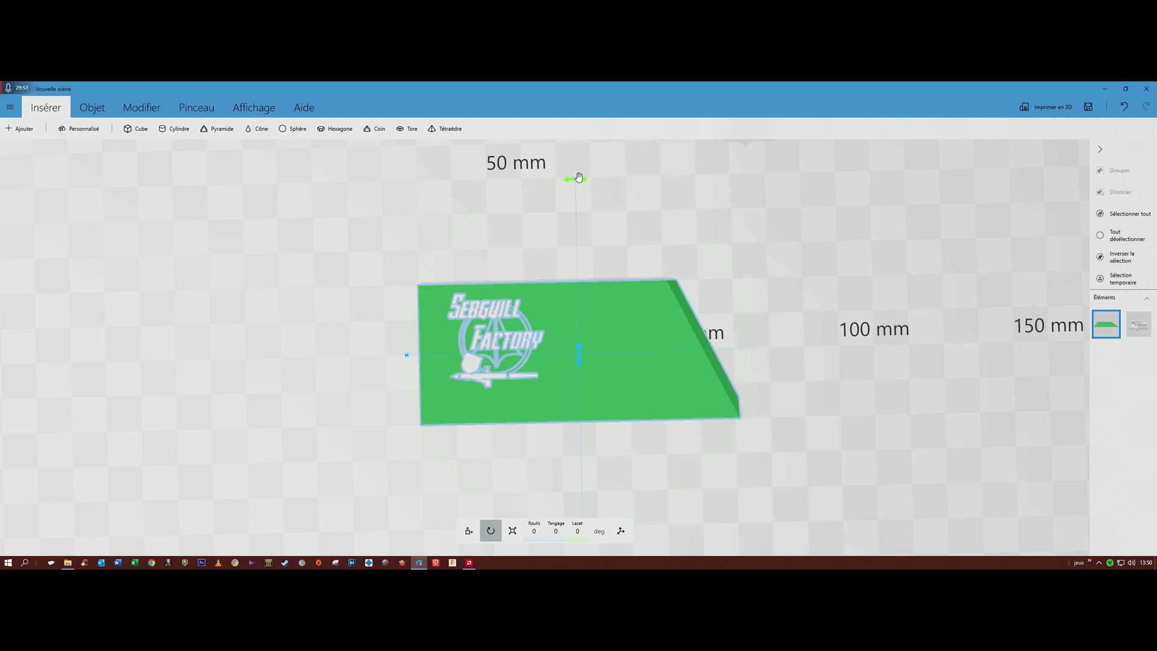
left_click_drag(589, 175, 596, 173)
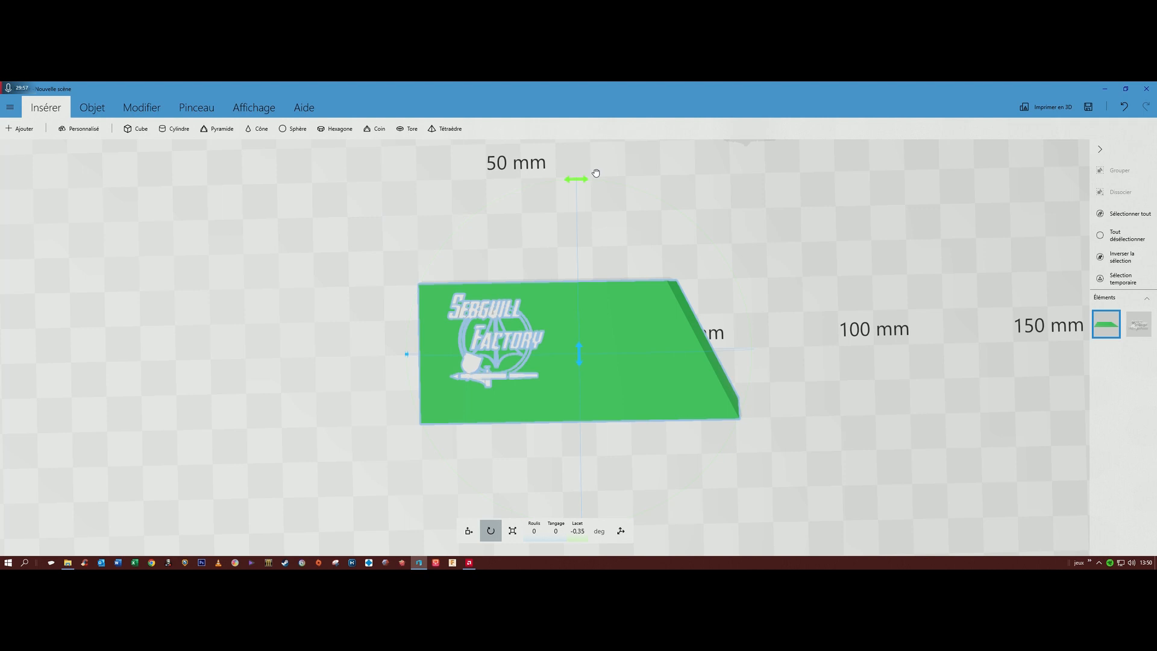
left_click(582, 531)
type("0")
key("Return")
- Try to shift the logo into the plate's upper corner and enlarge it to about 20 mm wide, then undo the enlargement
left_click(1138, 324)
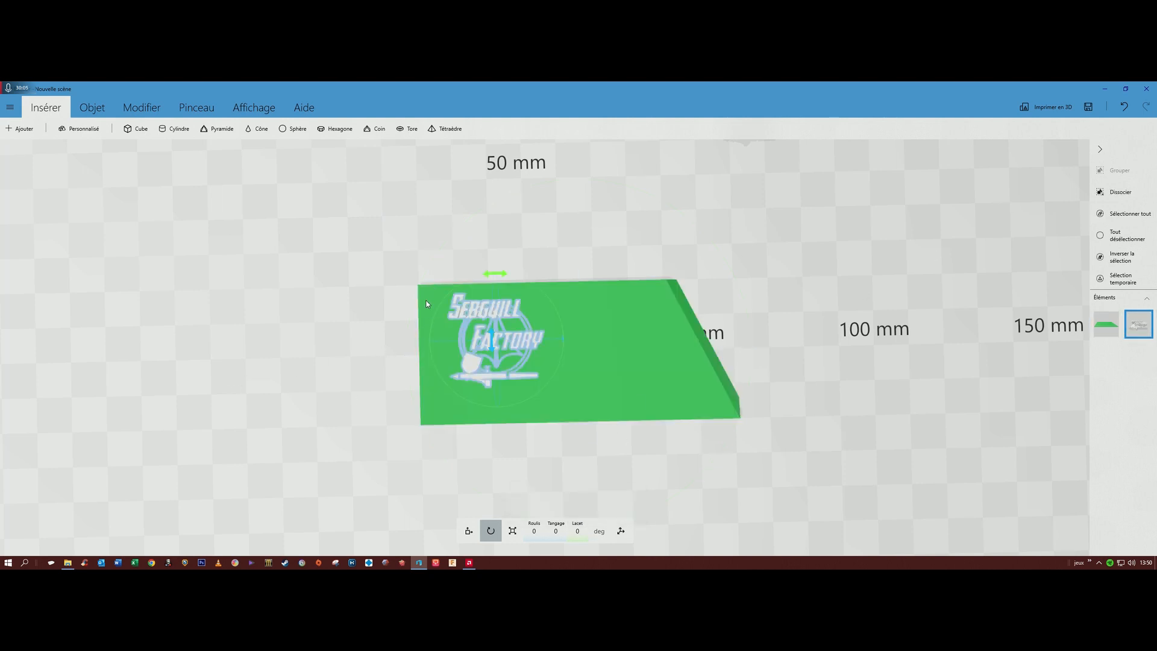
left_click(512, 530)
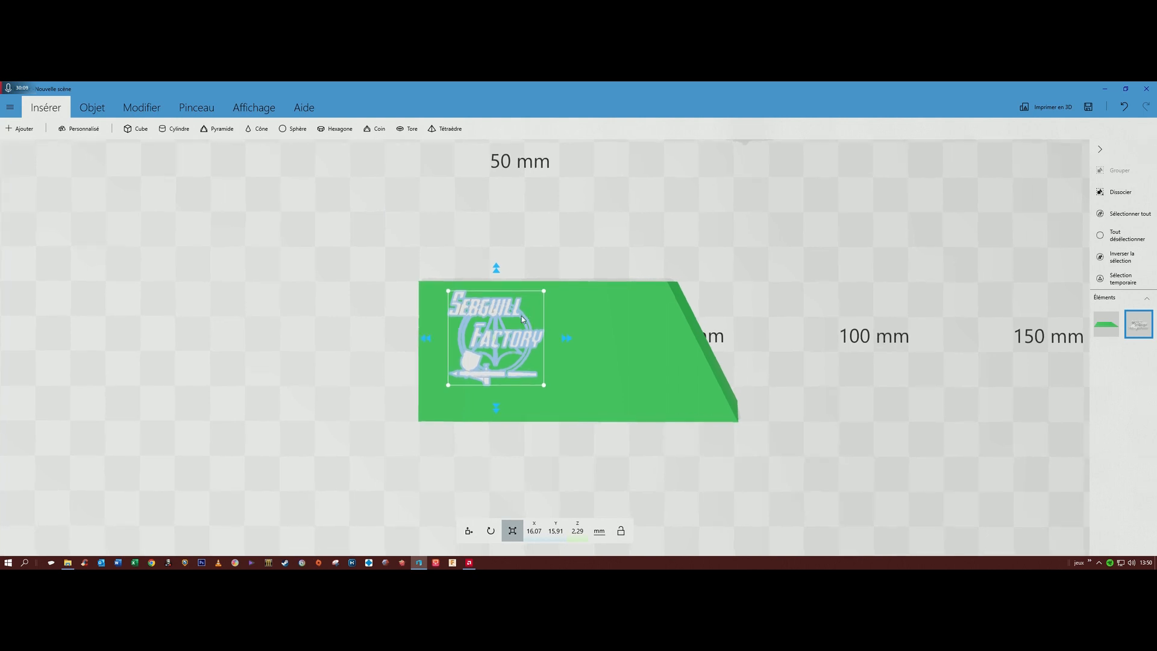
mouse_move(499, 345)
left_mouse_down()
mouse_move(493, 355)
mouse_move(479, 341)
left_mouse_up()
left_click_drag(526, 379, 528, 379)
left_click_drag(501, 332, 509, 344)
right_click_drag(781, 381, 777, 427)
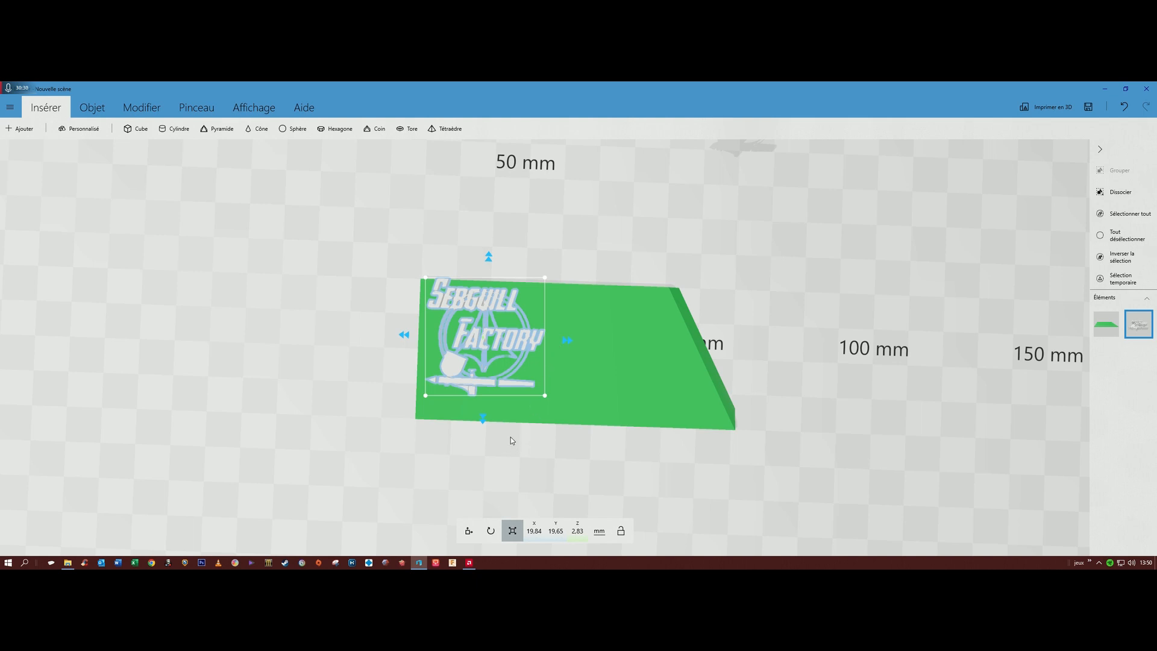
key("ctrl+z")
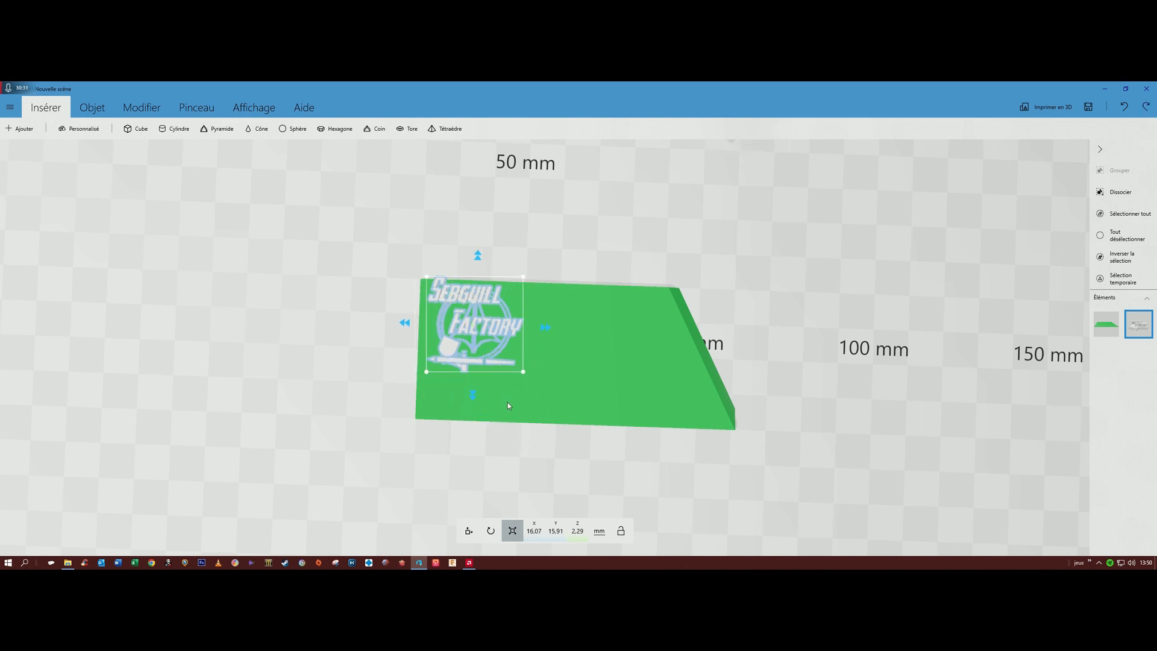
- Bring the floating logo down closer to the plate by setting its Z position to 20 mm
left_click_drag(591, 457, 594, 460)
right_click_drag(596, 467, 622, 409)
left_click_drag(622, 406, 633, 441)
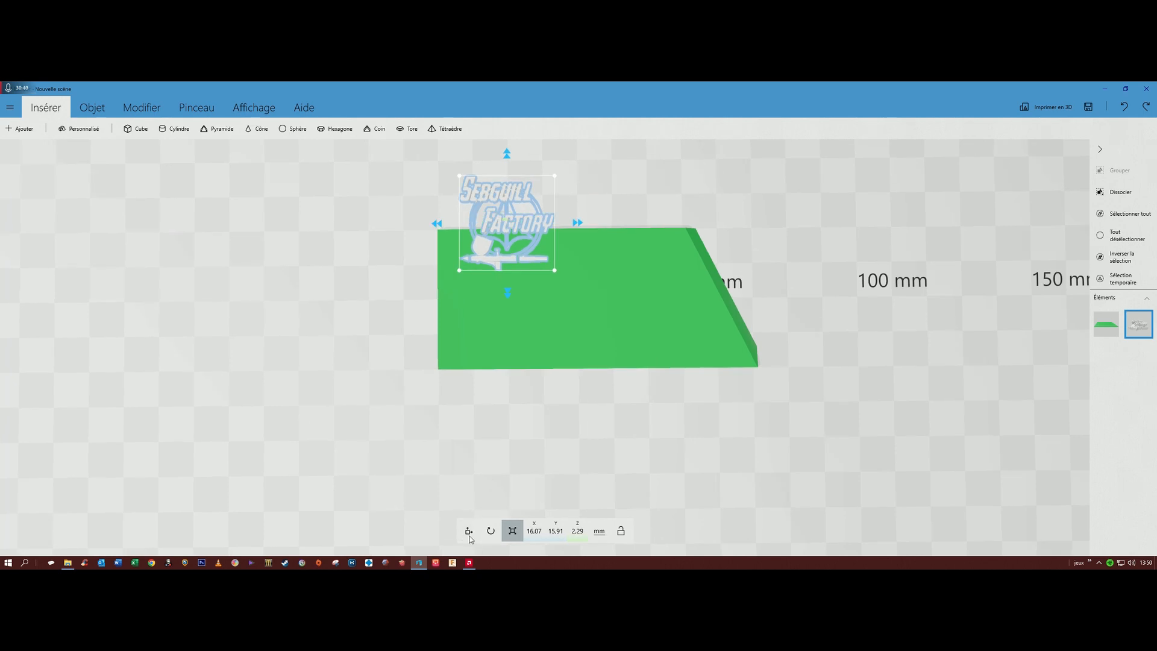
left_click_drag(540, 462, 476, 531)
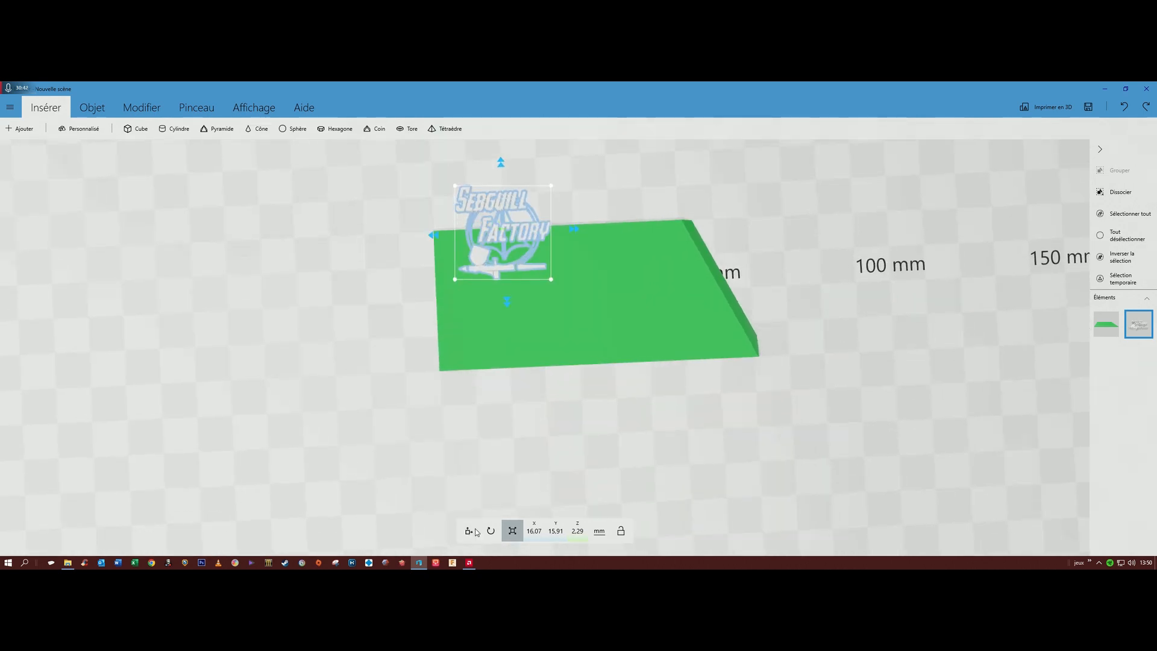
left_click(465, 534)
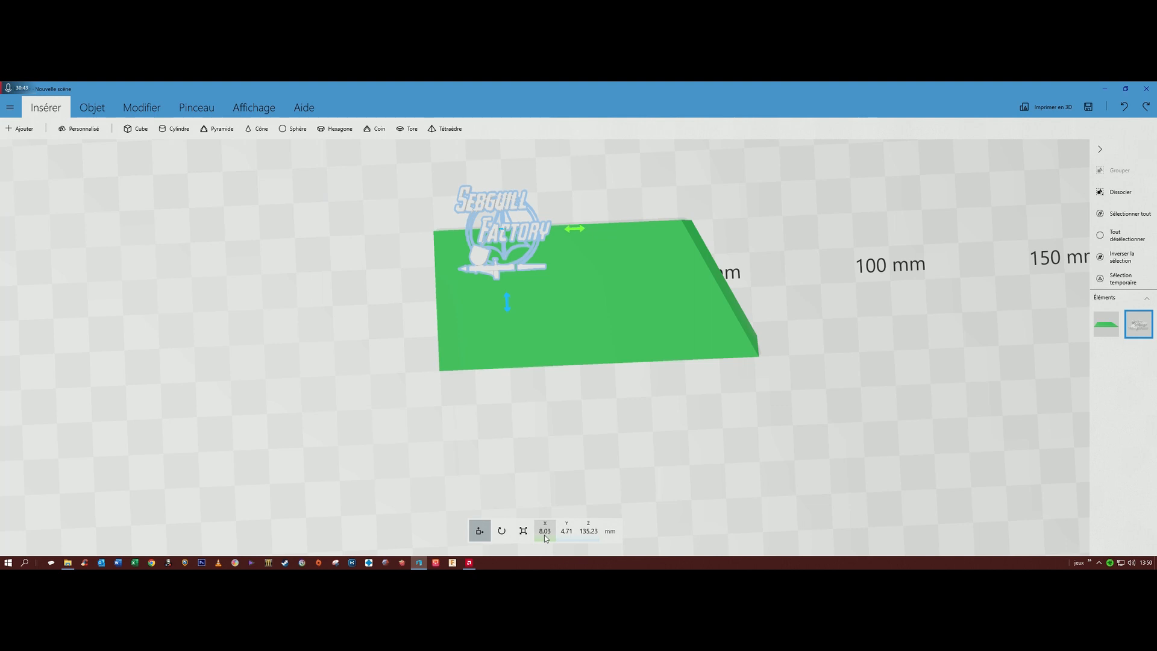
left_click(591, 533)
type("20")
key("Return")
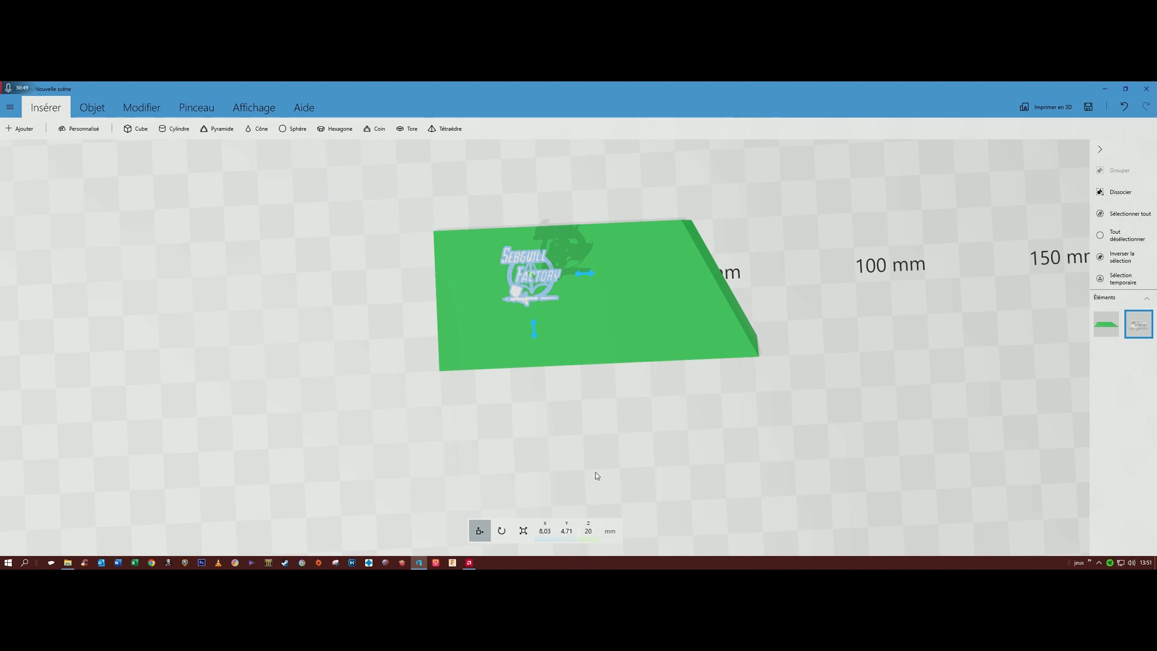
- Enlarge the logo proportionally to about 30 mm wide and reposition it over the plate's square end
left_click_drag(600, 479, 544, 495)
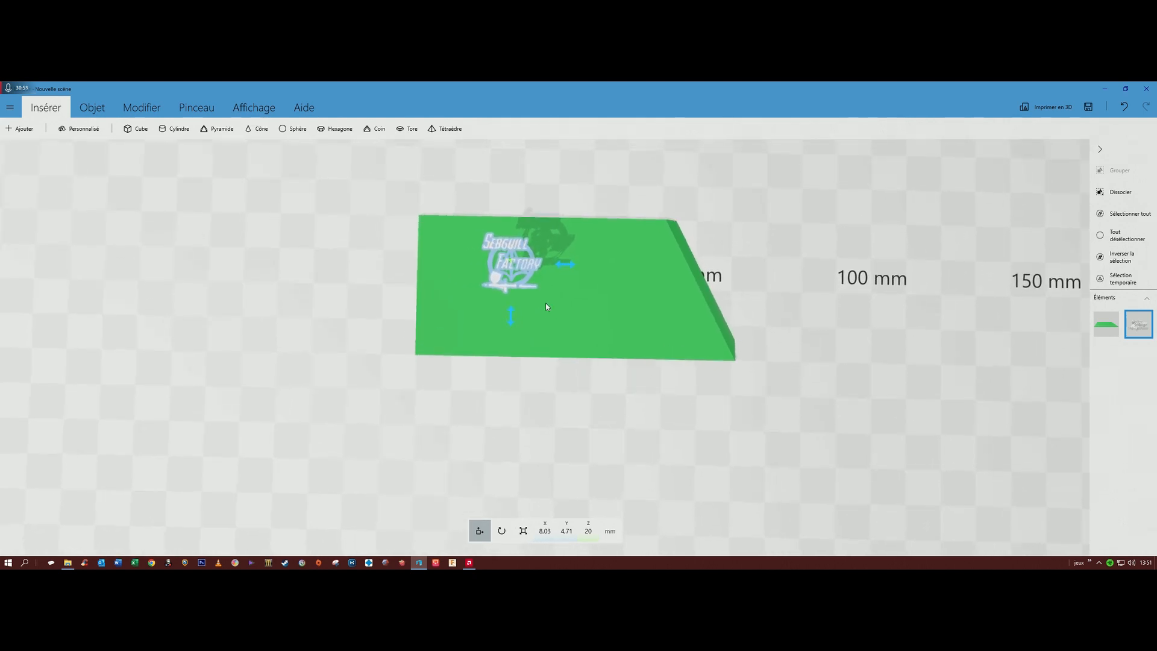
left_click(523, 530)
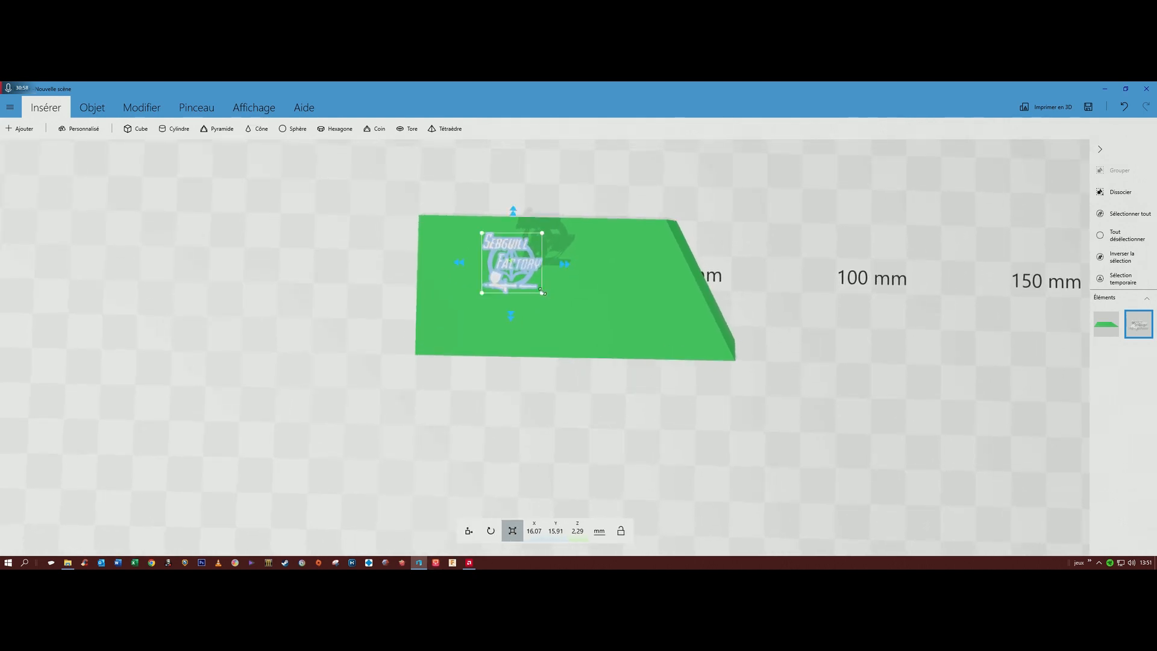
left_click_drag(541, 293, 569, 318)
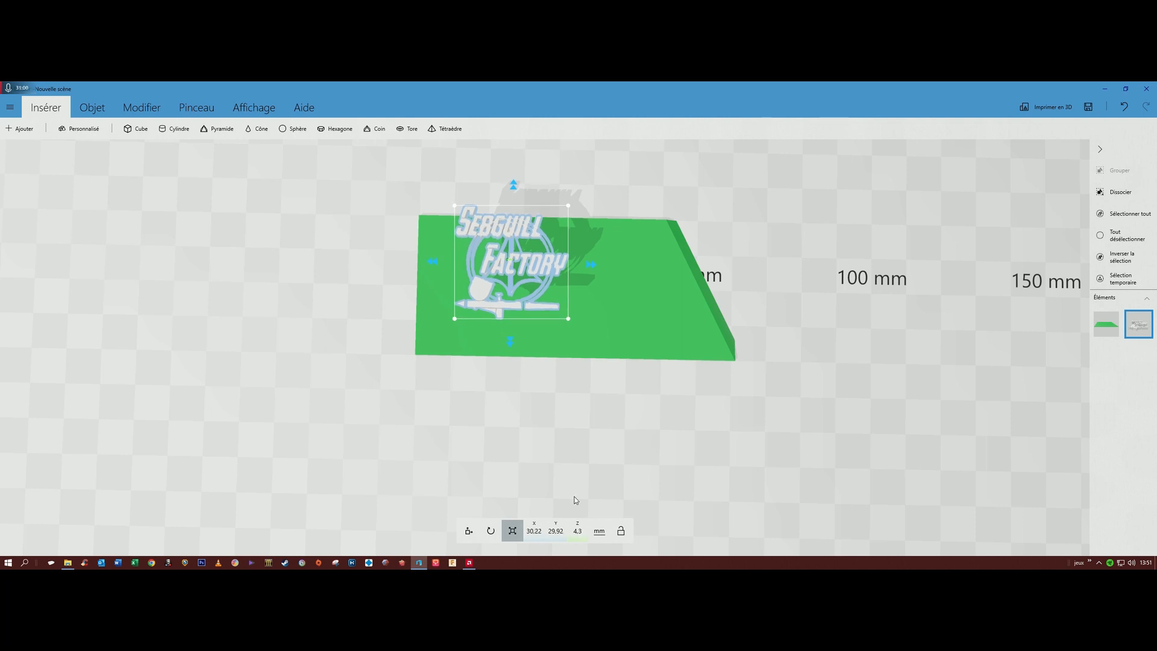
left_click(469, 531)
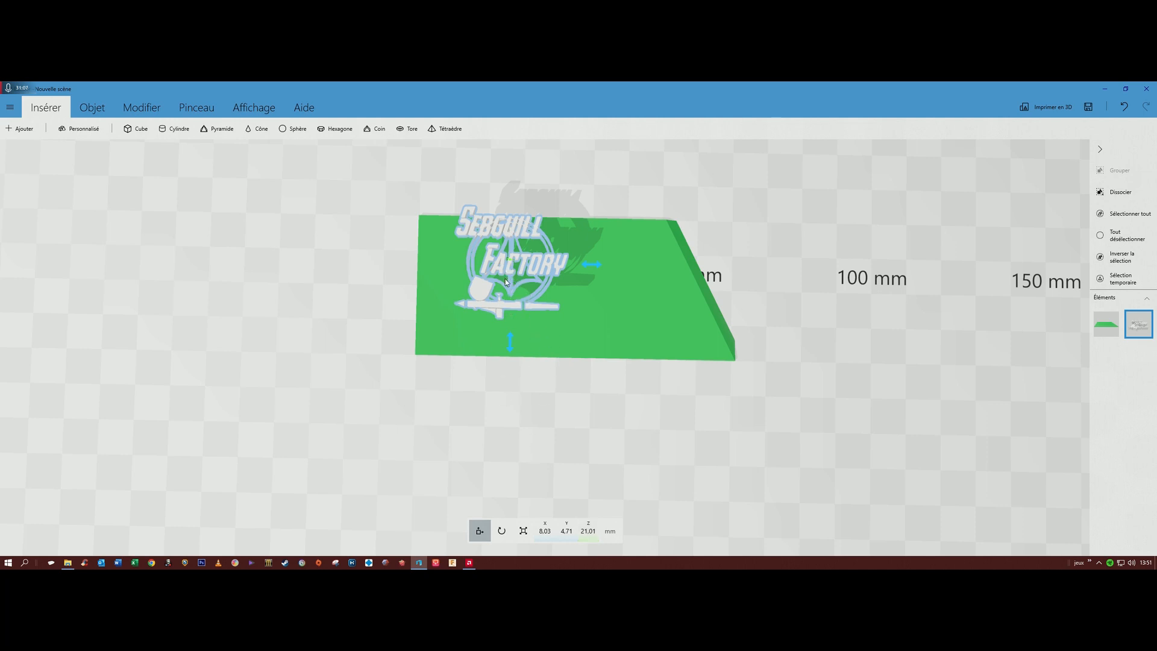
left_click_drag(513, 285, 479, 302)
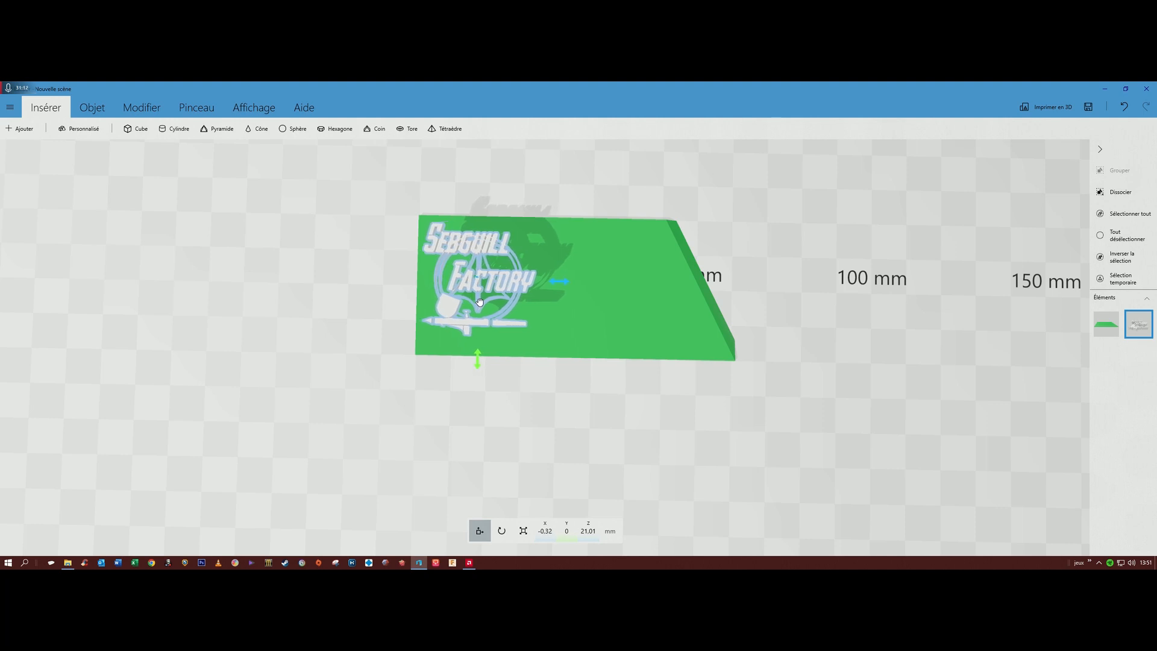
- Lower the logo onto the plate's top face, to a Z position of about 4.15 mm
left_click_drag(524, 437, 538, 282)
right_click_drag(607, 370, 645, 187)
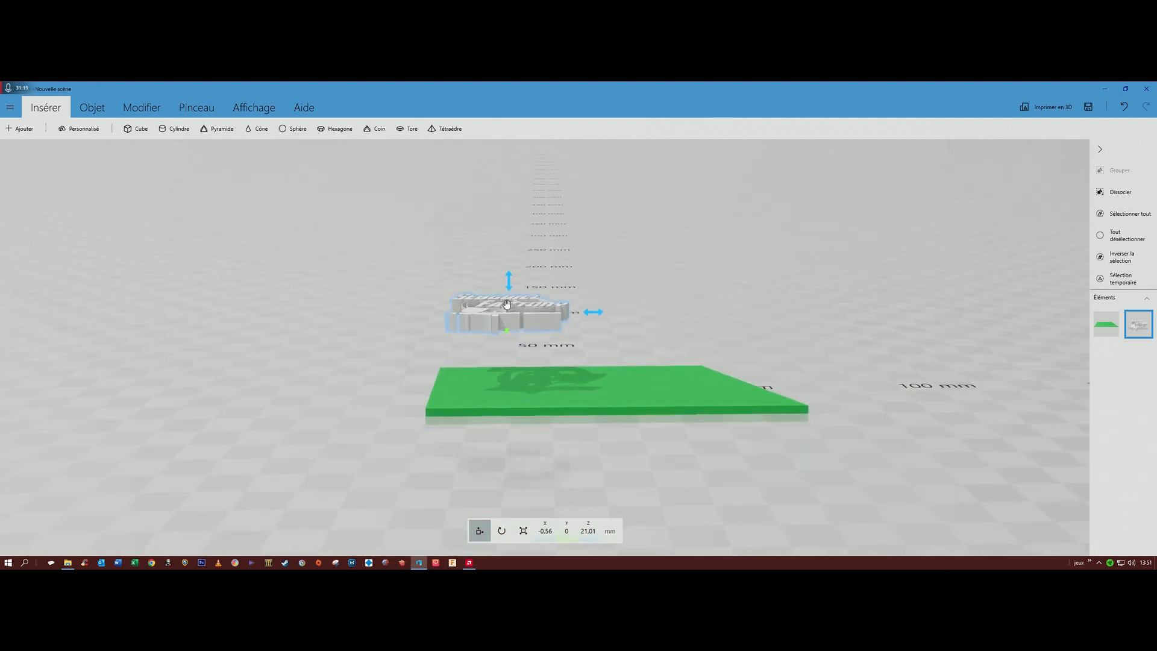
left_click_drag(509, 325, 509, 348)
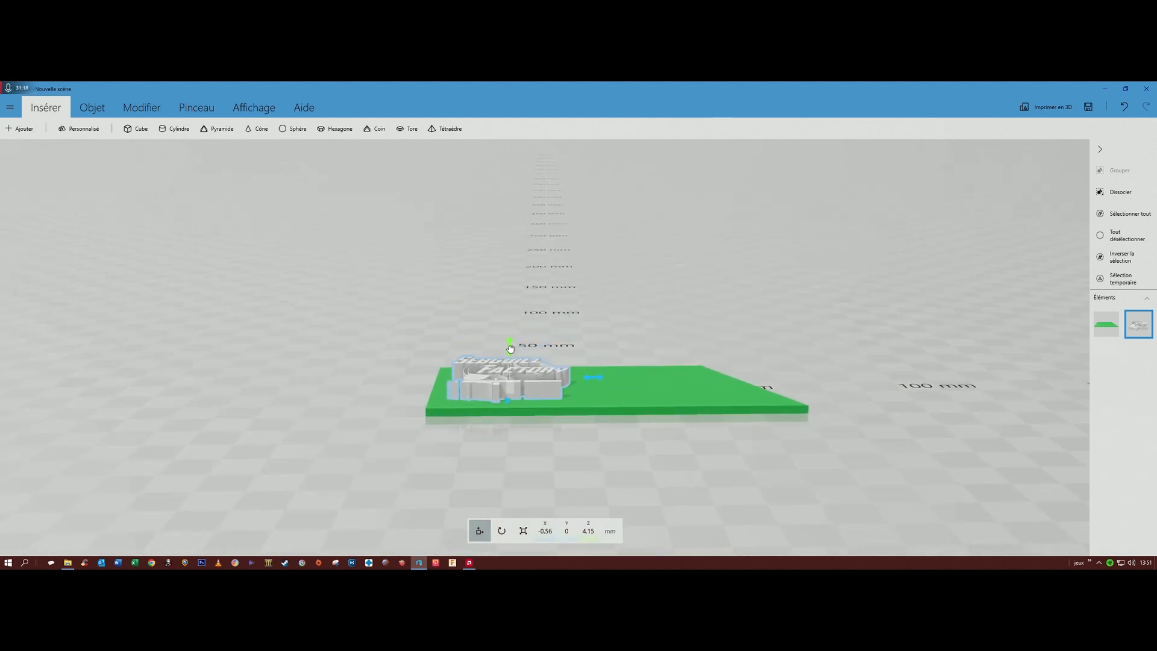
- Set the logo's Z size to 2 mm without changing its width and depth, and return to move mode
left_click(523, 531)
left_click(578, 532)
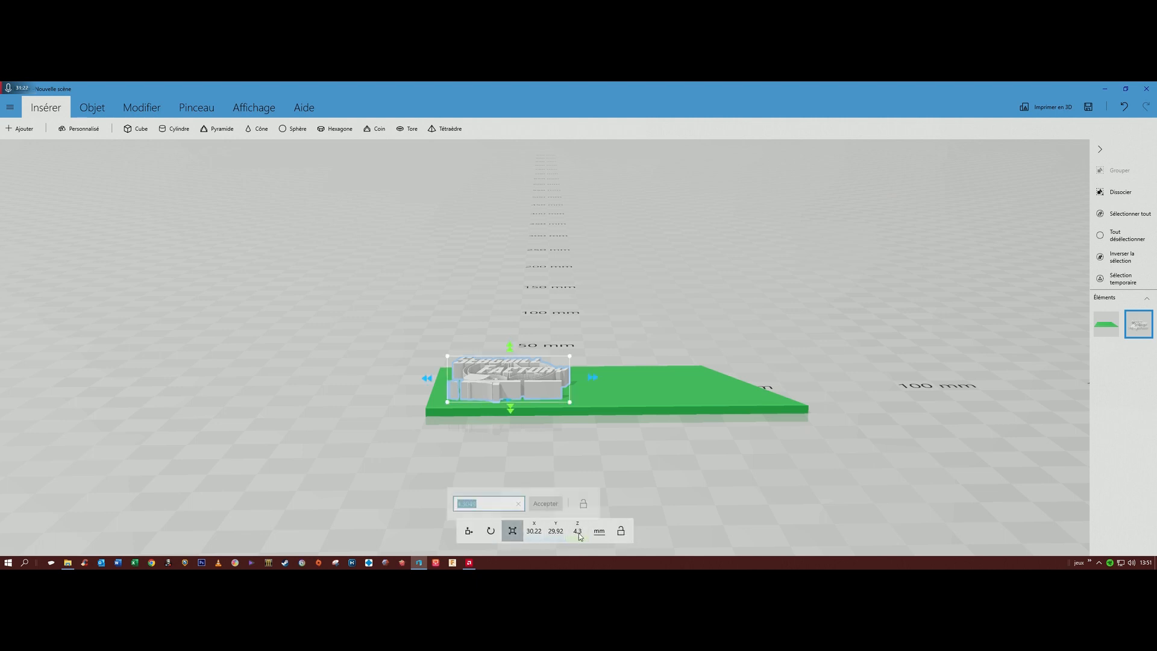
type("2")
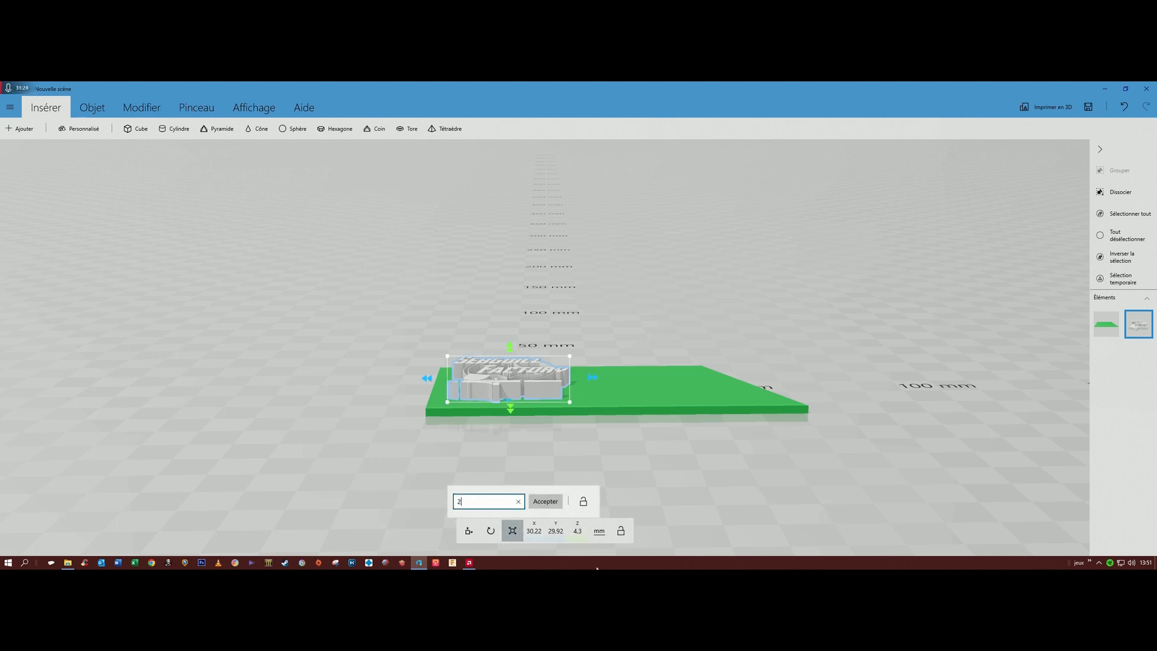
key("Return")
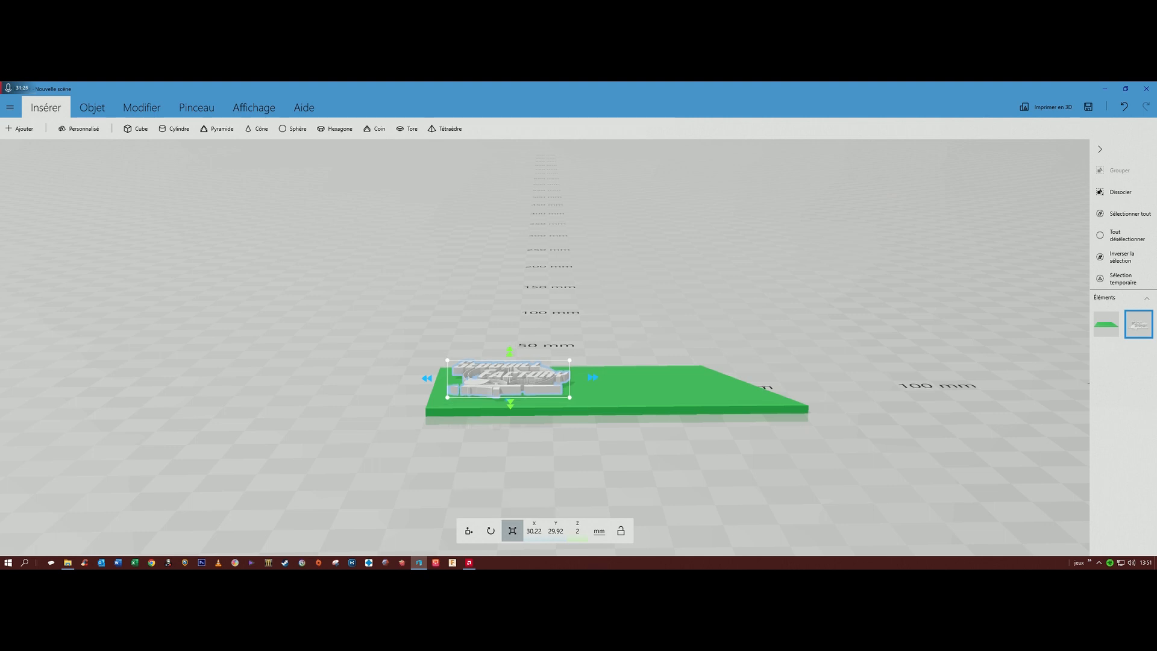
left_click(469, 530)
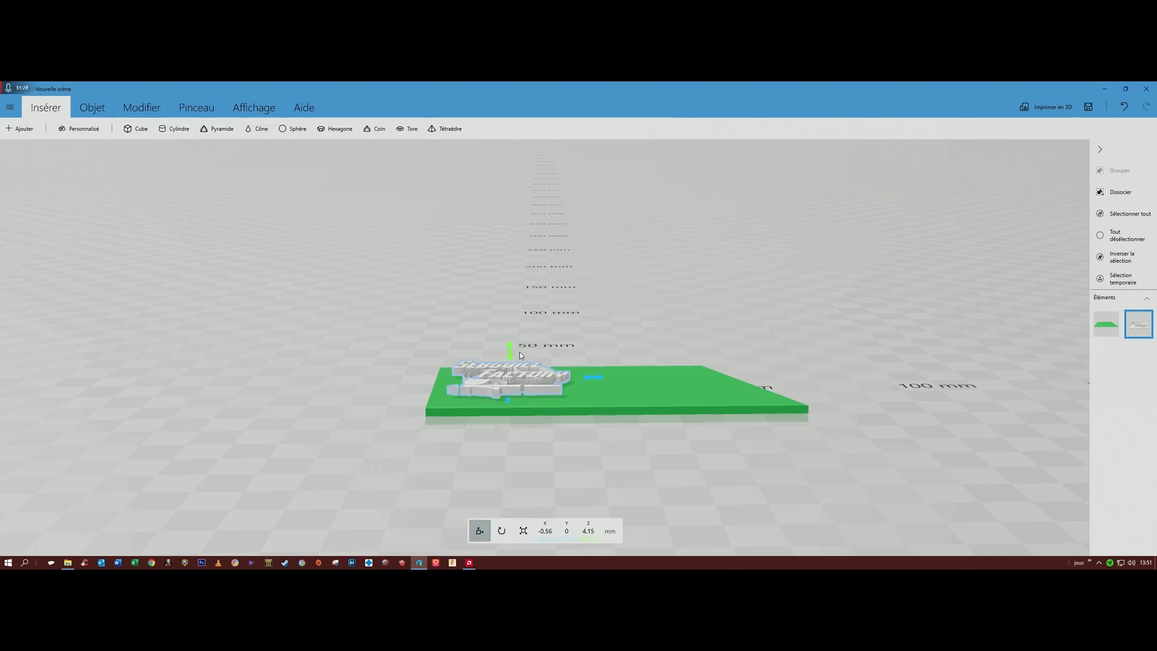
- Sink the logo into the plate to a Z position of 2 mm and check the overlap in X-ray view
left_click_drag(510, 350, 510, 359)
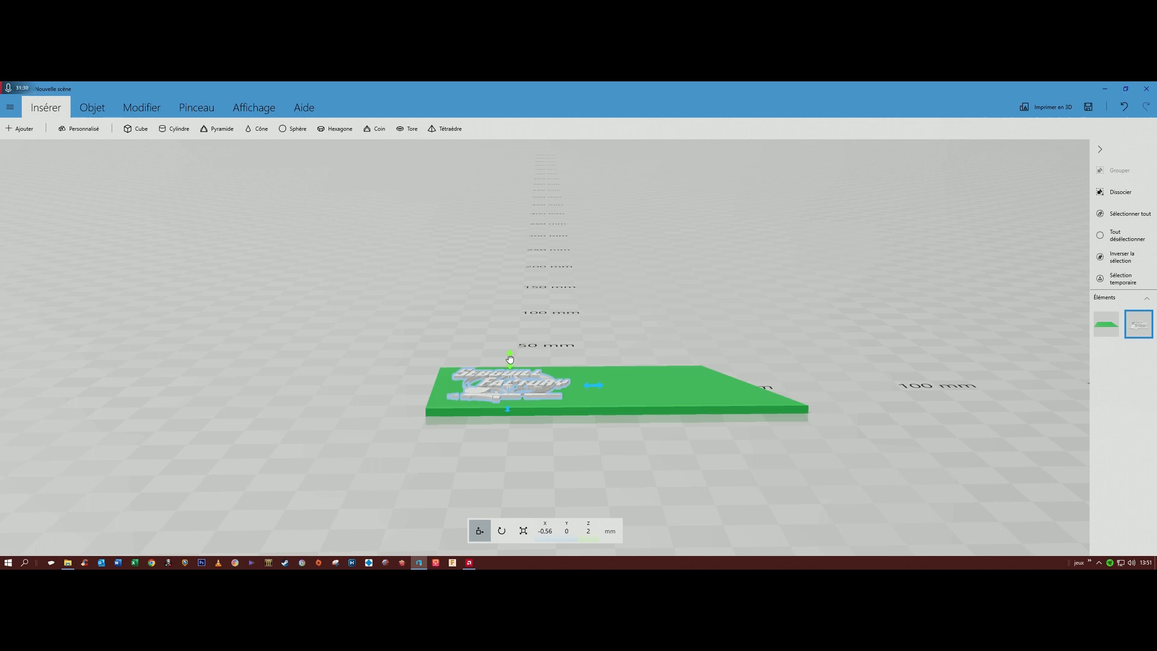
left_click(254, 107)
left_click(421, 130)
left_click_drag(468, 230, 418, 352)
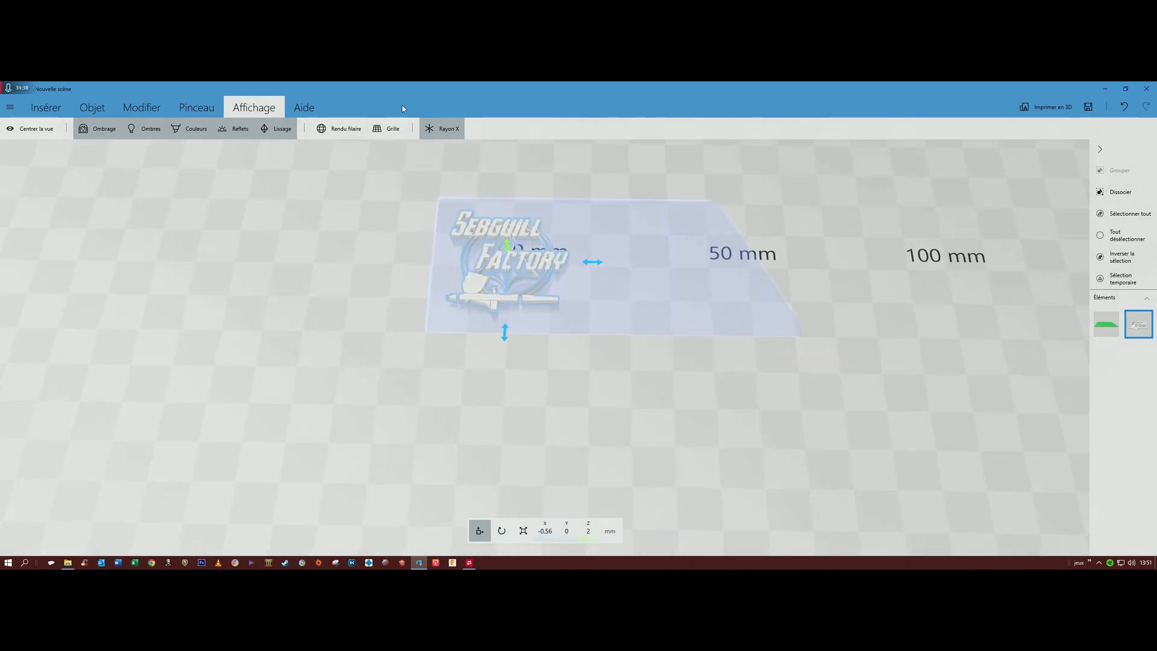
left_click(435, 129)
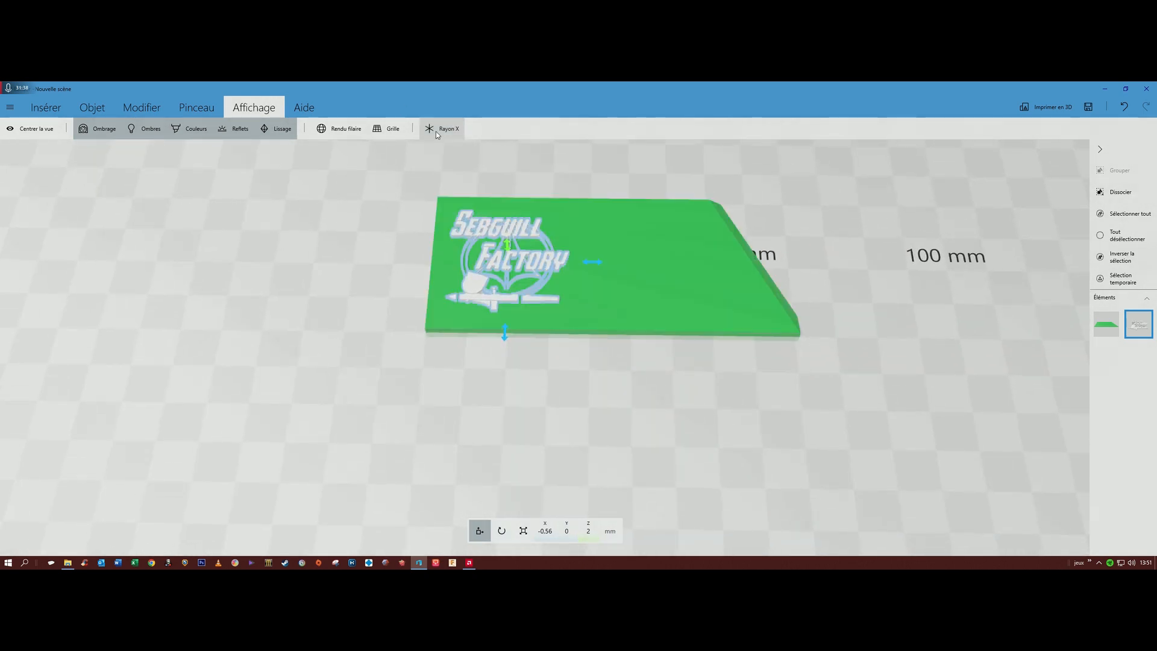
- Add the plate to the selection and group it with the logo into a single object
left_click(1106, 324)
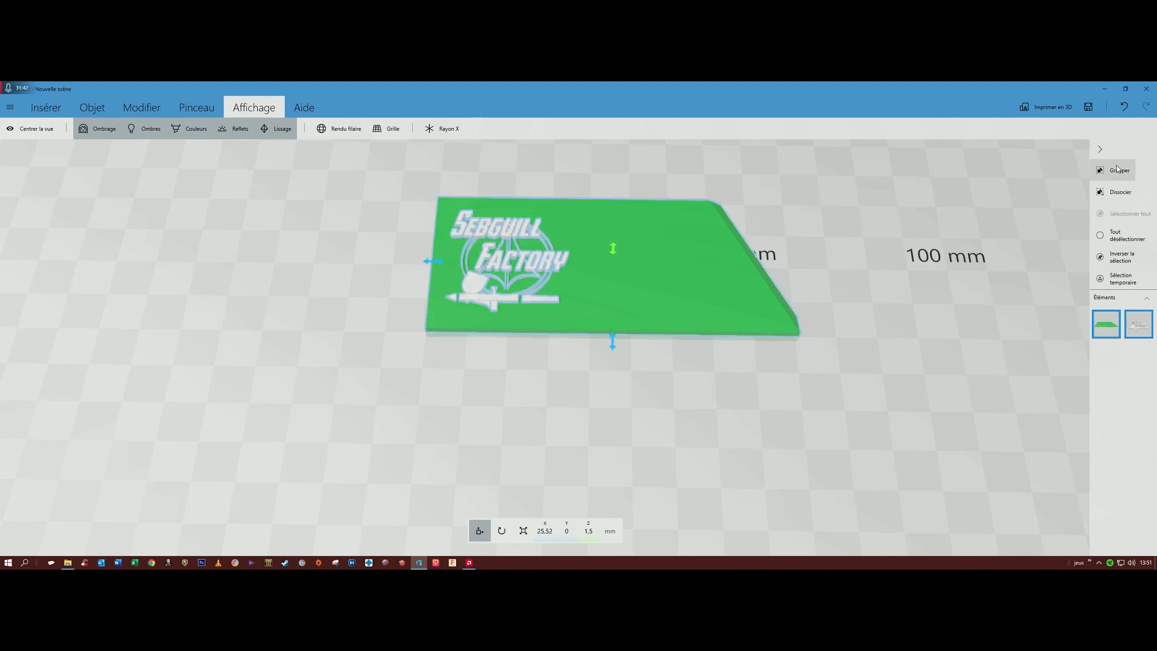
left_click_drag(550, 449, 512, 429)
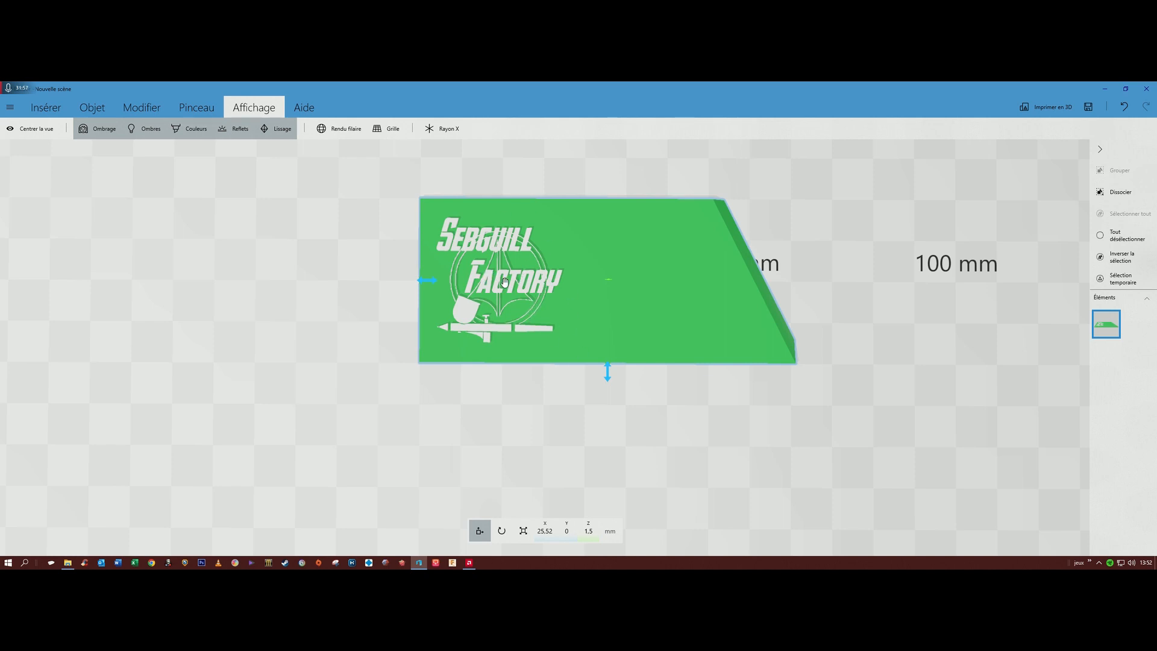
- Save the model in the Images folder as plaque in OBJ format, without saving the companion MTL file
left_click(10, 108)
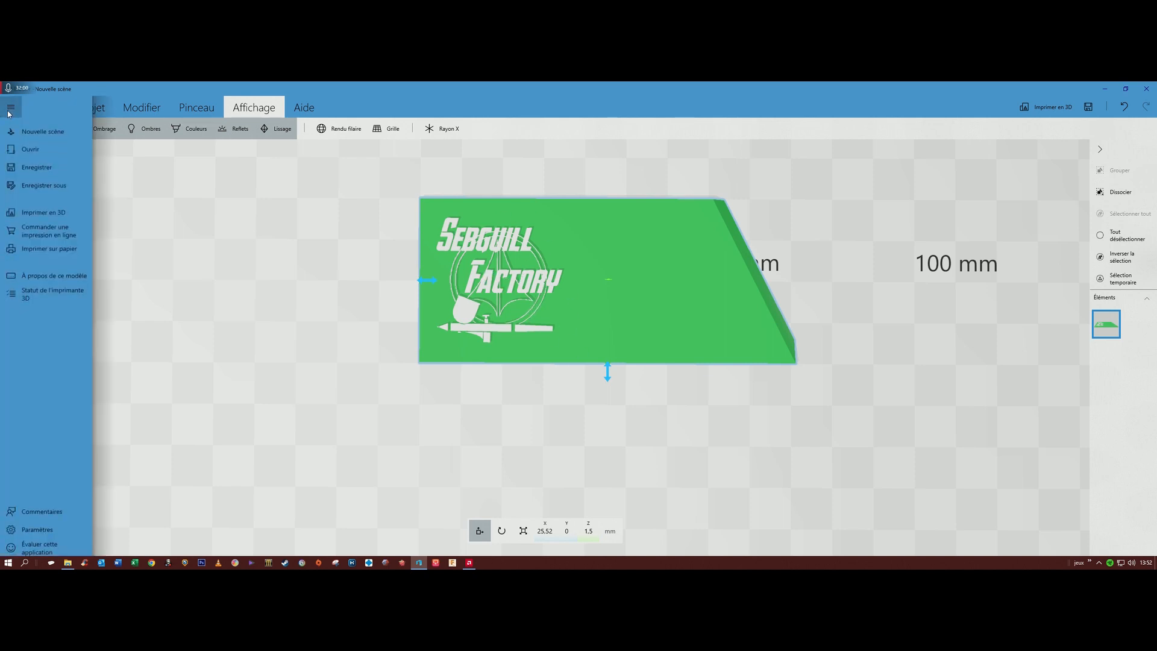
left_click(27, 186)
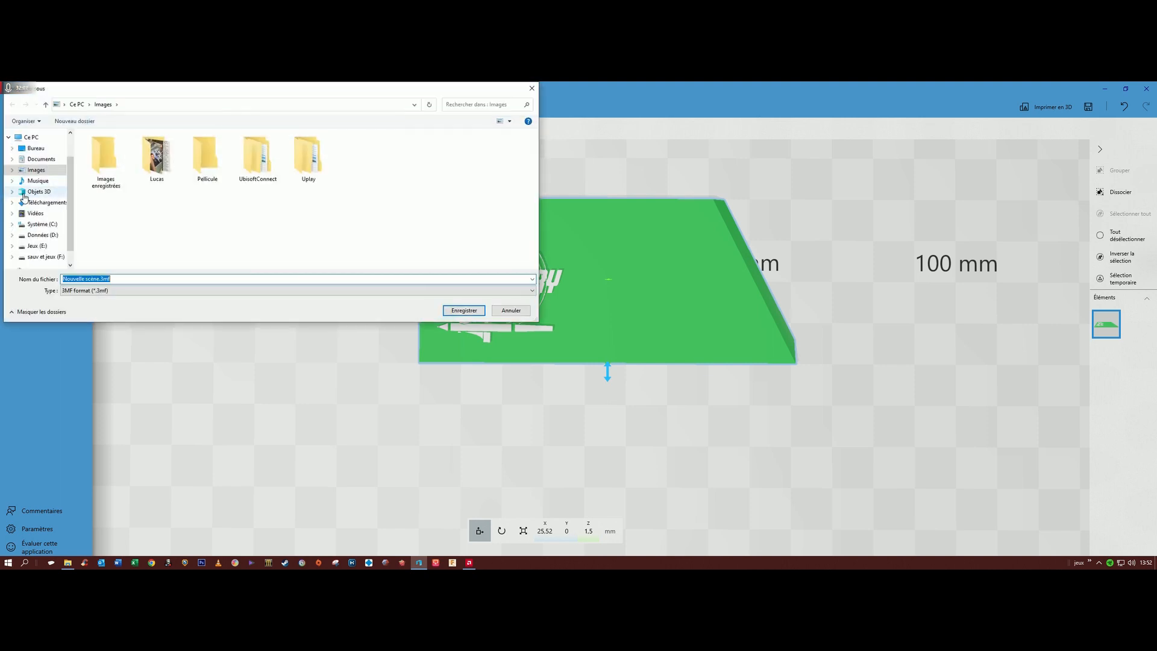
left_click(118, 291)
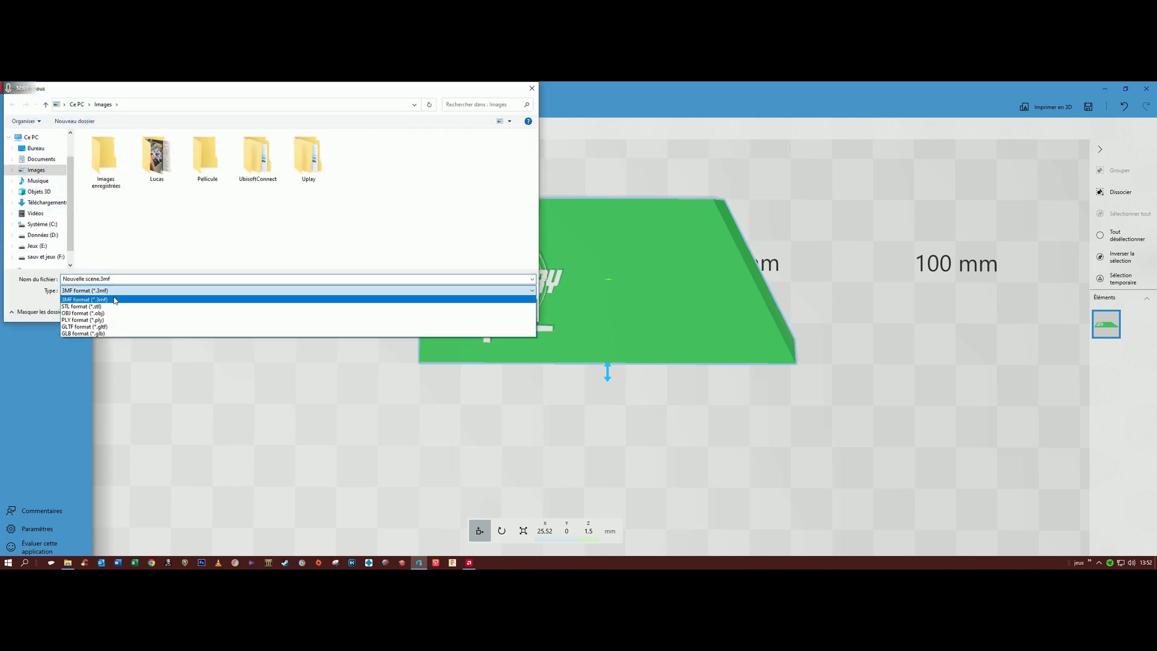
left_click(108, 310)
left_click_drag(123, 280, 62, 279)
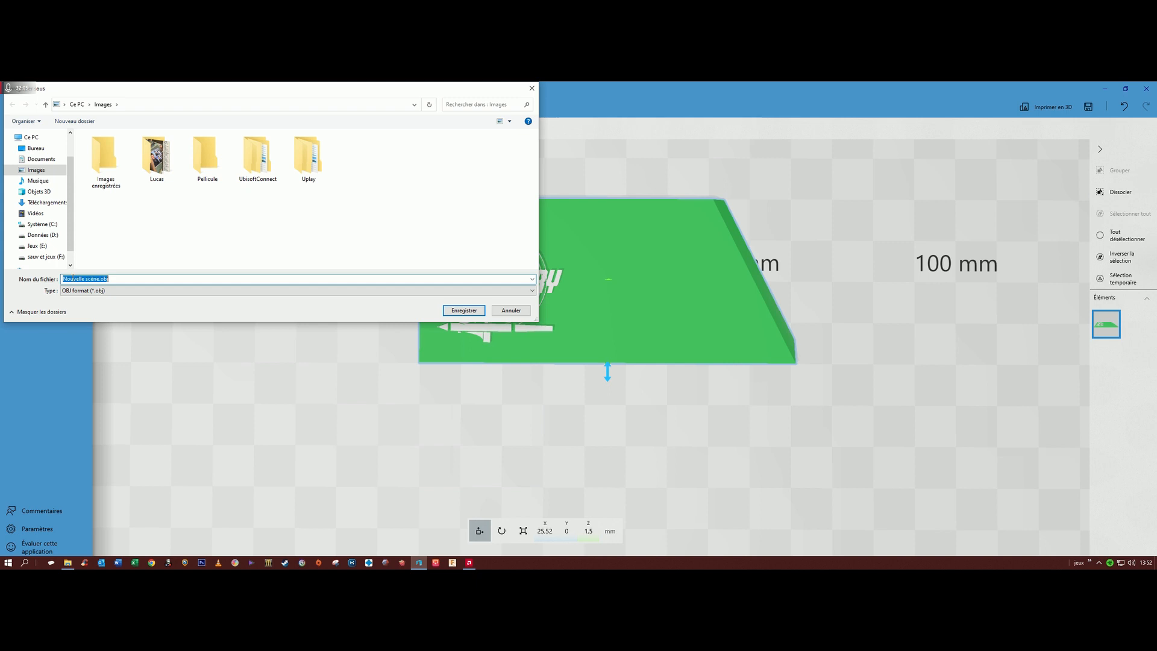
type("plaque")
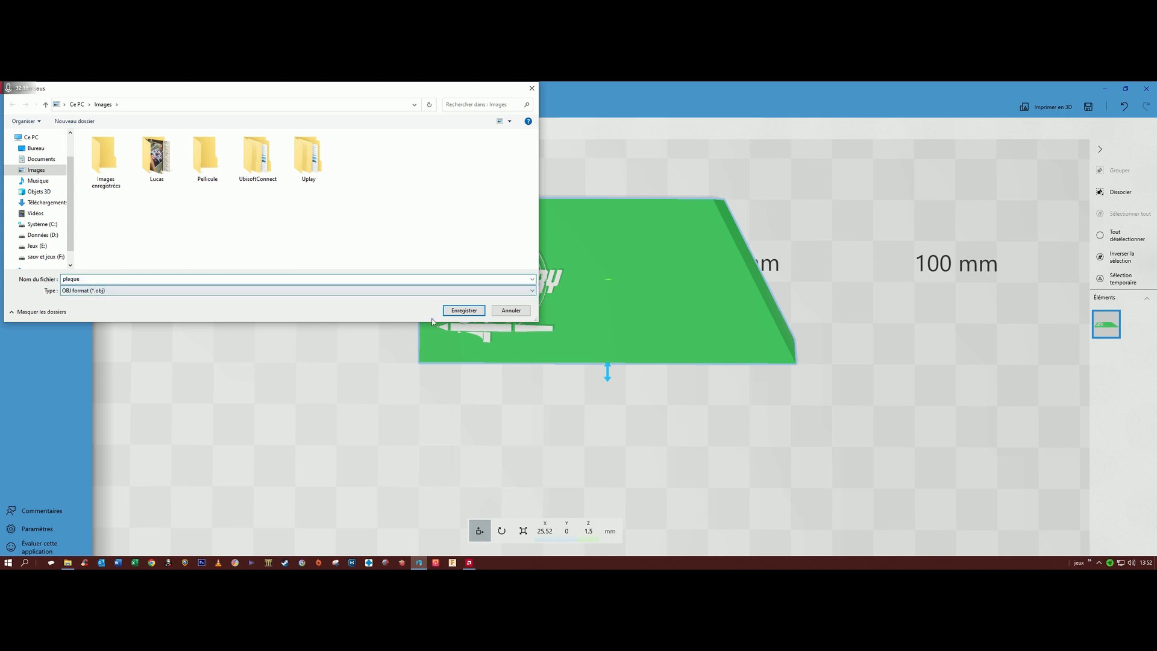
left_click(461, 311)
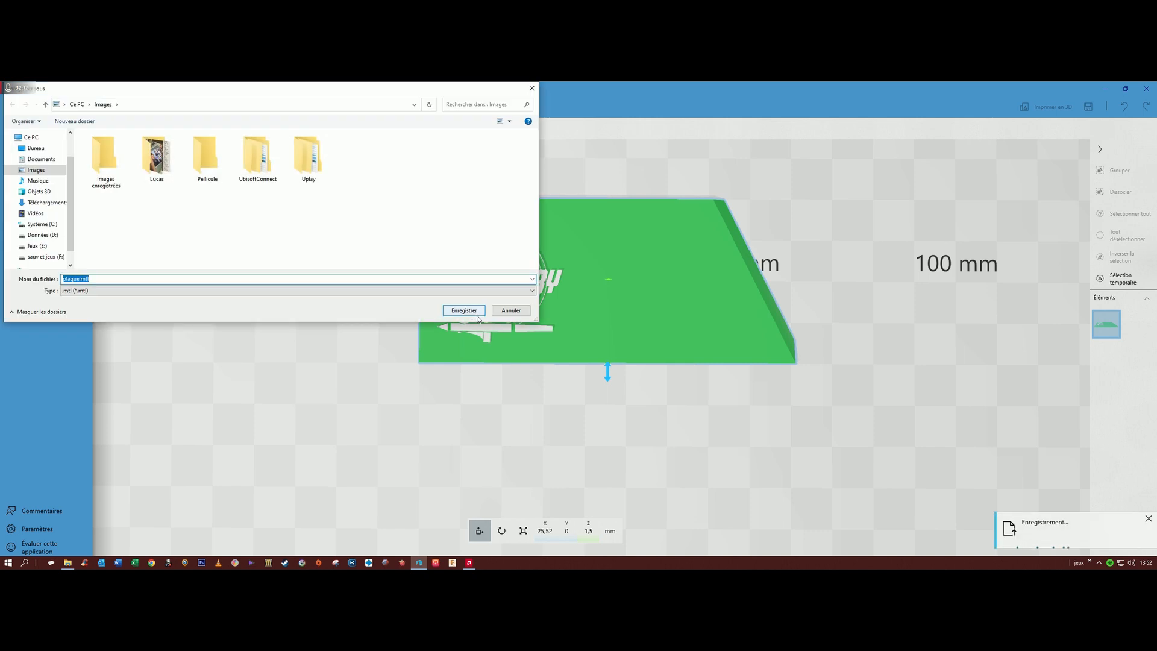
left_click(516, 313)
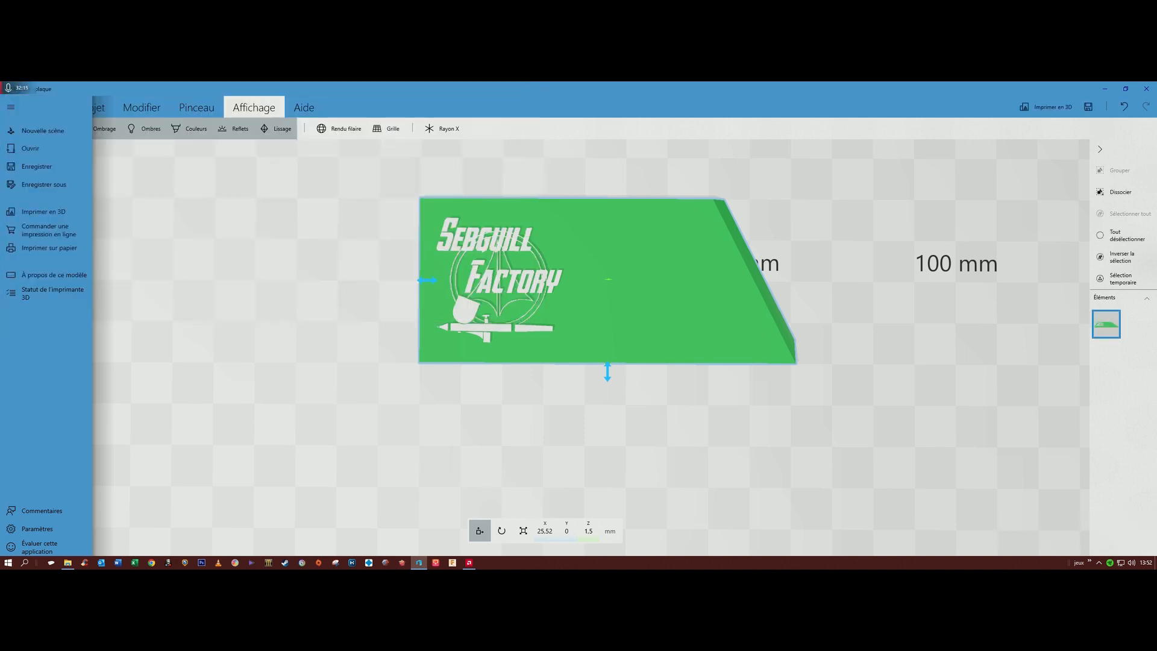
- Switch to Lychee Slicer, decline the autosave recovery and import plaque.stl from the Images folder
left_click(402, 564)
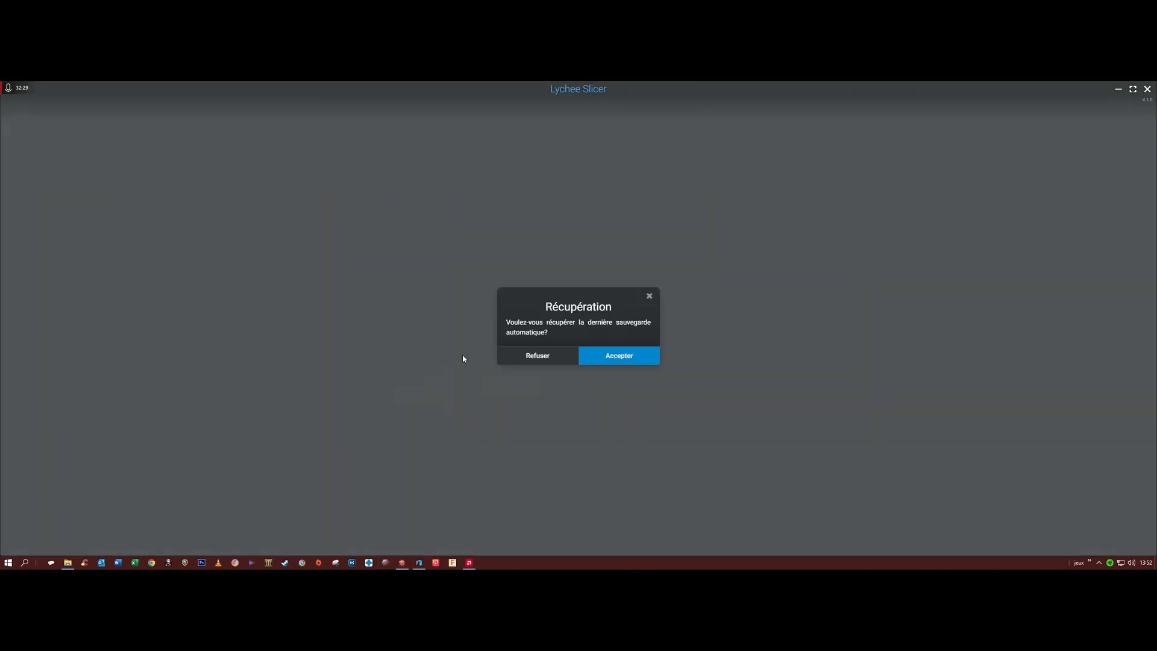
left_click(533, 362)
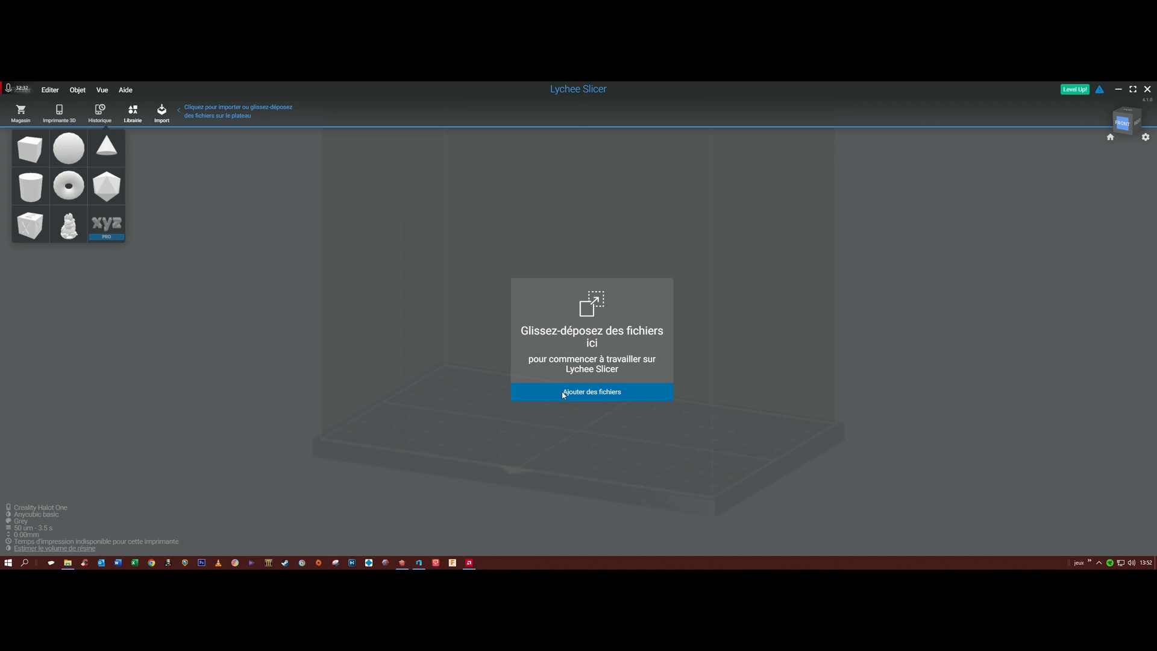
left_click(563, 395)
left_click(428, 312)
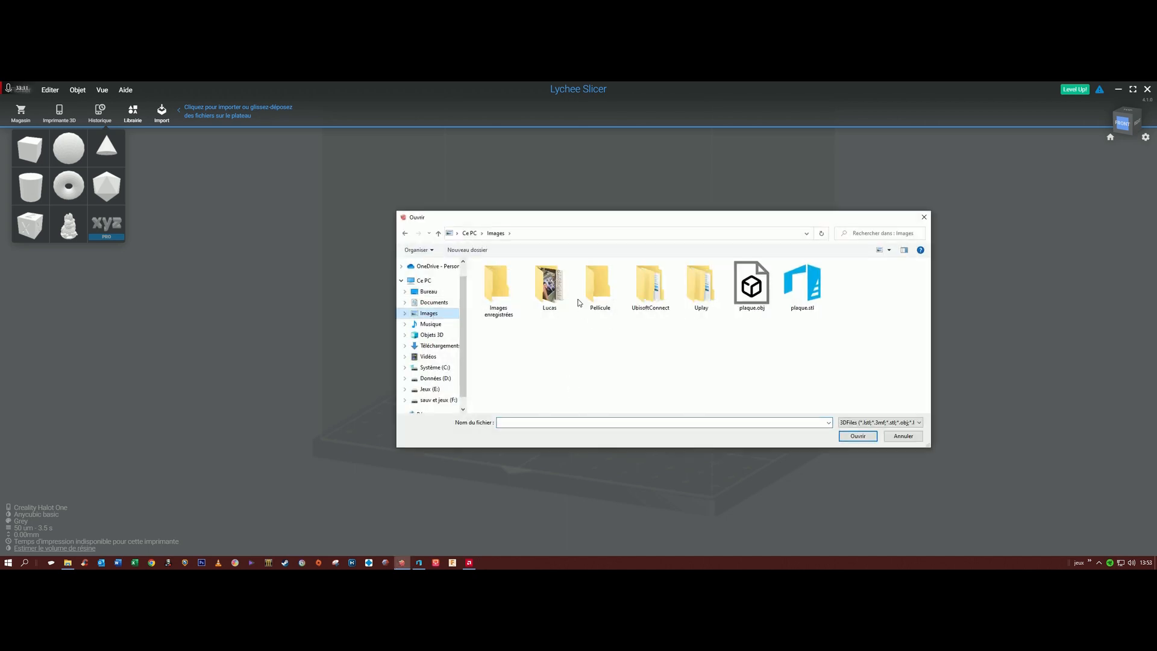
double_click(804, 286)
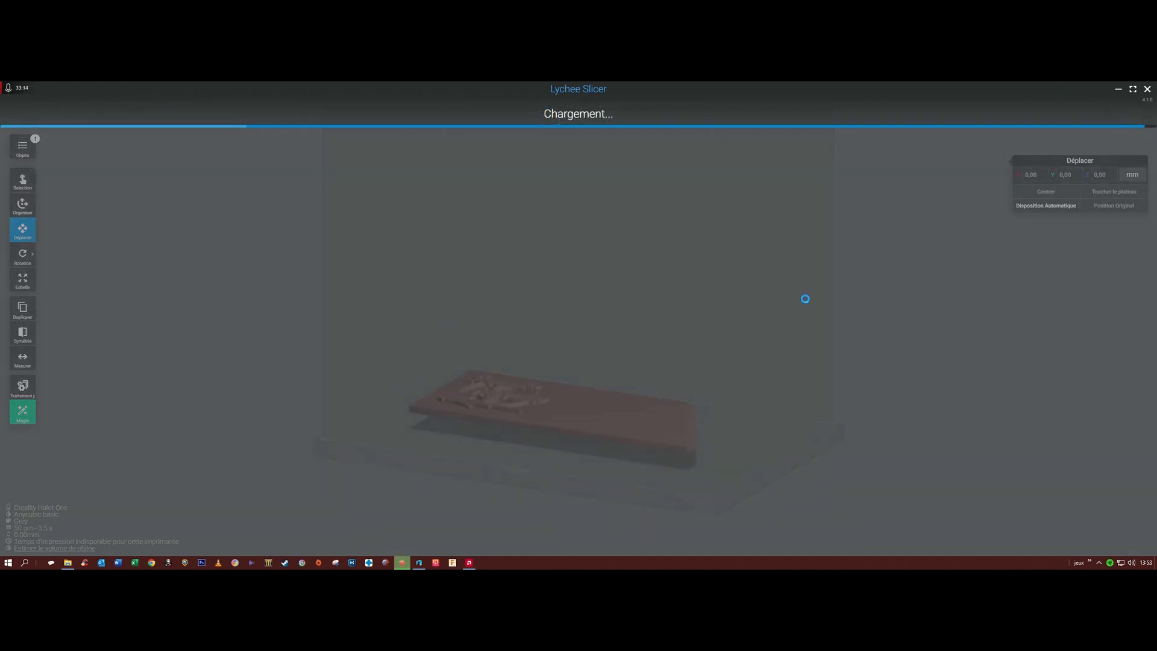
- Select the imported plate and repair its structural problems
left_click(556, 439)
left_click(1046, 254)
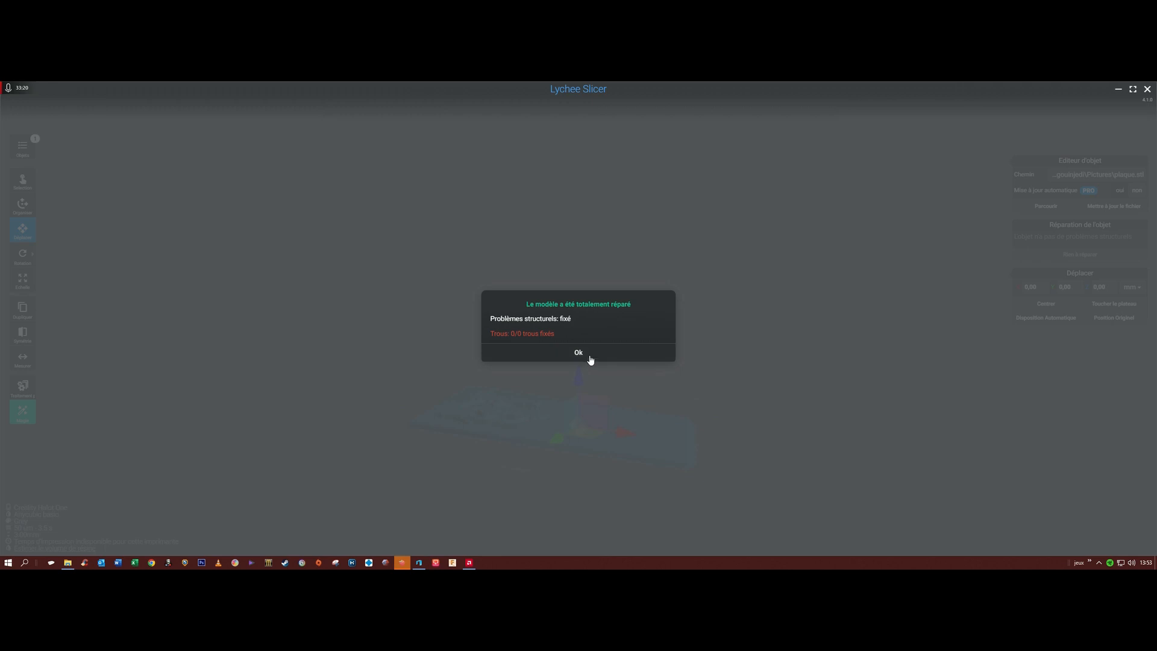
left_click(579, 353)
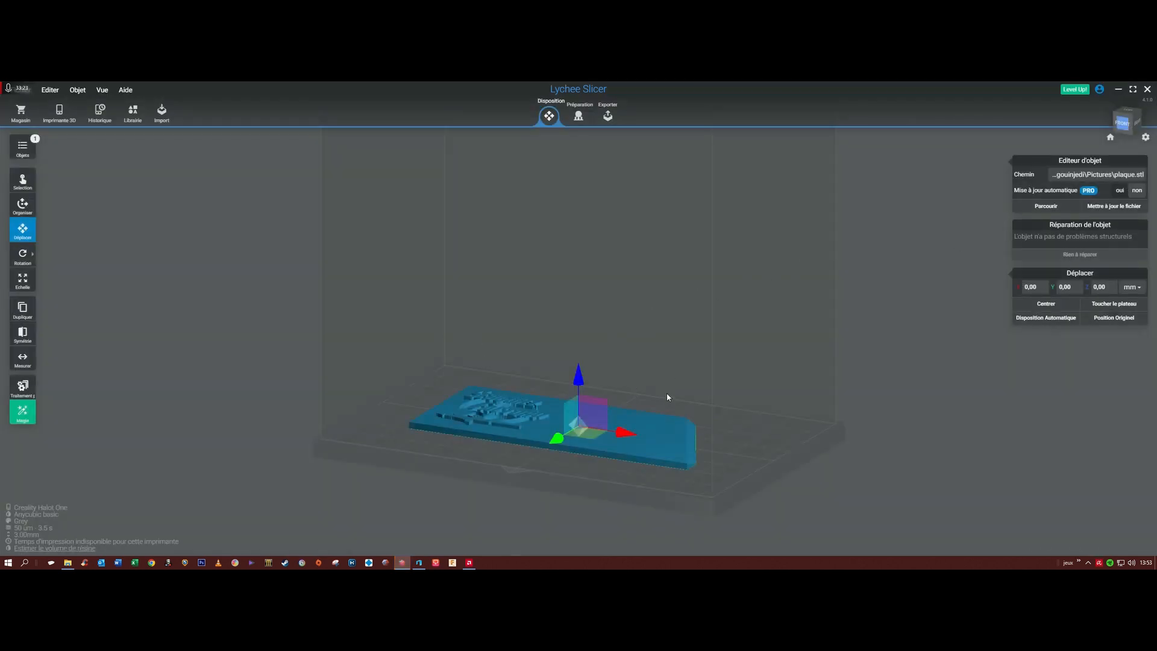
- Move the plate across the build platform to about X -3.76 mm and Y 4.56 mm
left_click_drag(625, 441, 653, 447)
right_click_drag(653, 447, 749, 527)
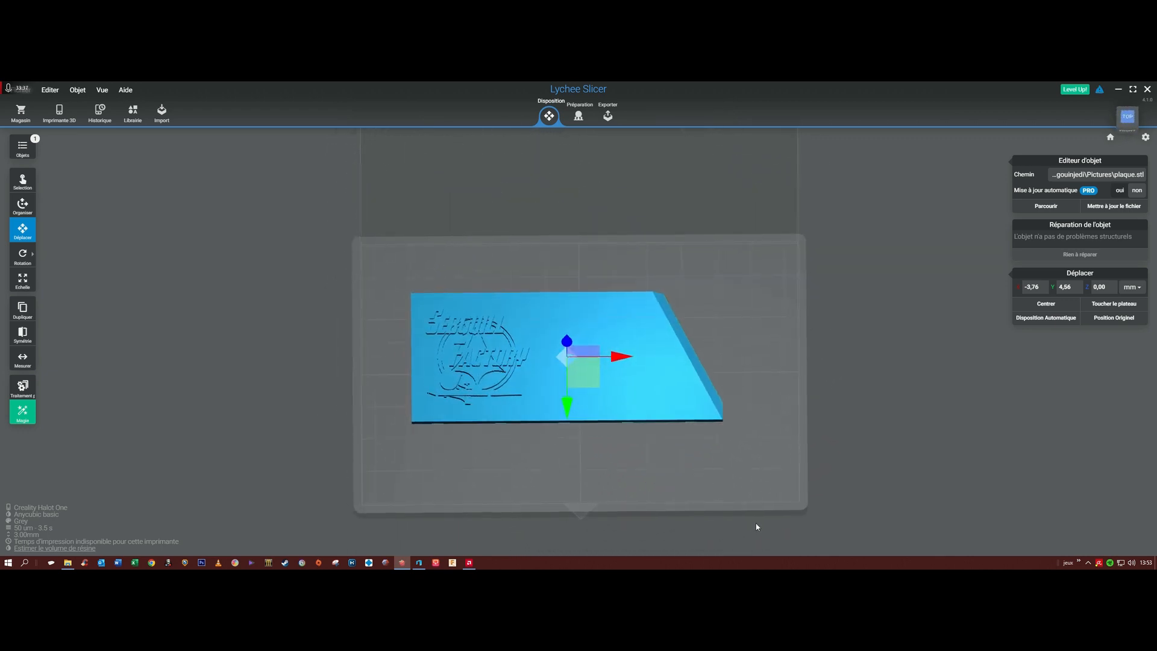